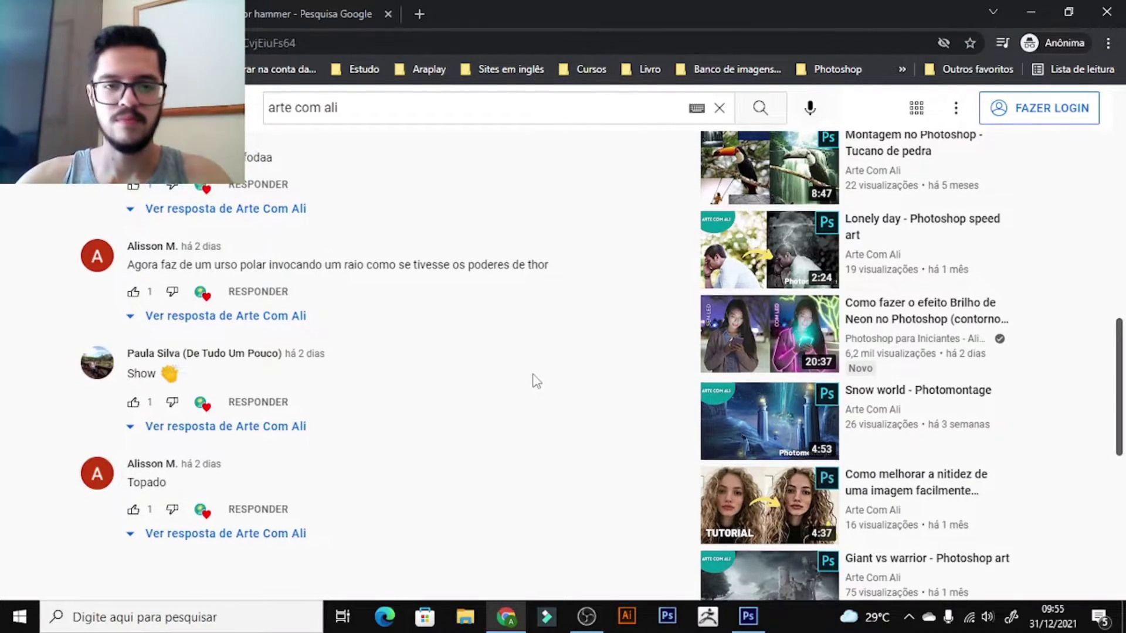
- Scroll up and down to look over the workspace
scroll(534, 380, "up", 6)
scroll(535, 380, "up", 5)
scroll(535, 380, "up", 4)
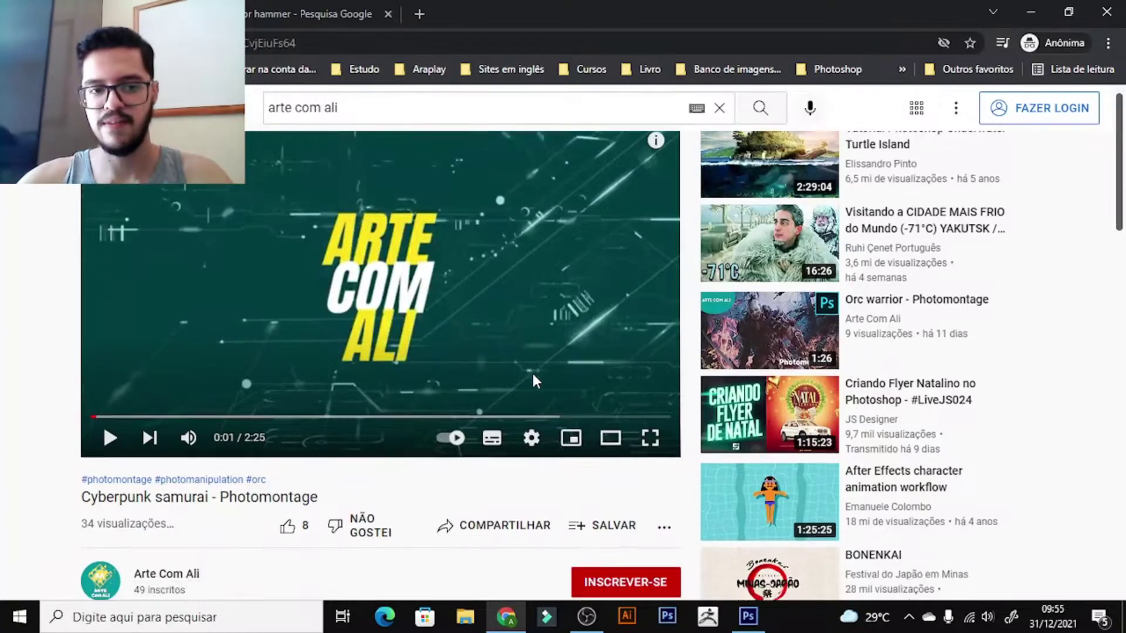
scroll(535, 381, "down", 2)
scroll(535, 381, "down", 4)
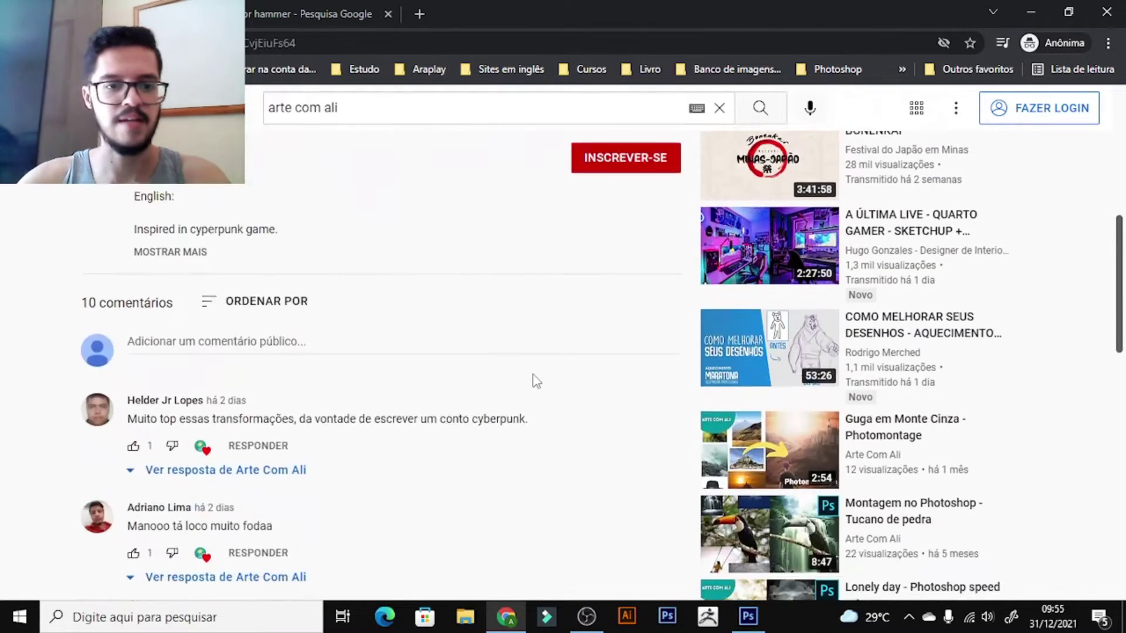
scroll(535, 381, "down", 3)
scroll(535, 381, "down", 1)
scroll(535, 382, "down", 2)
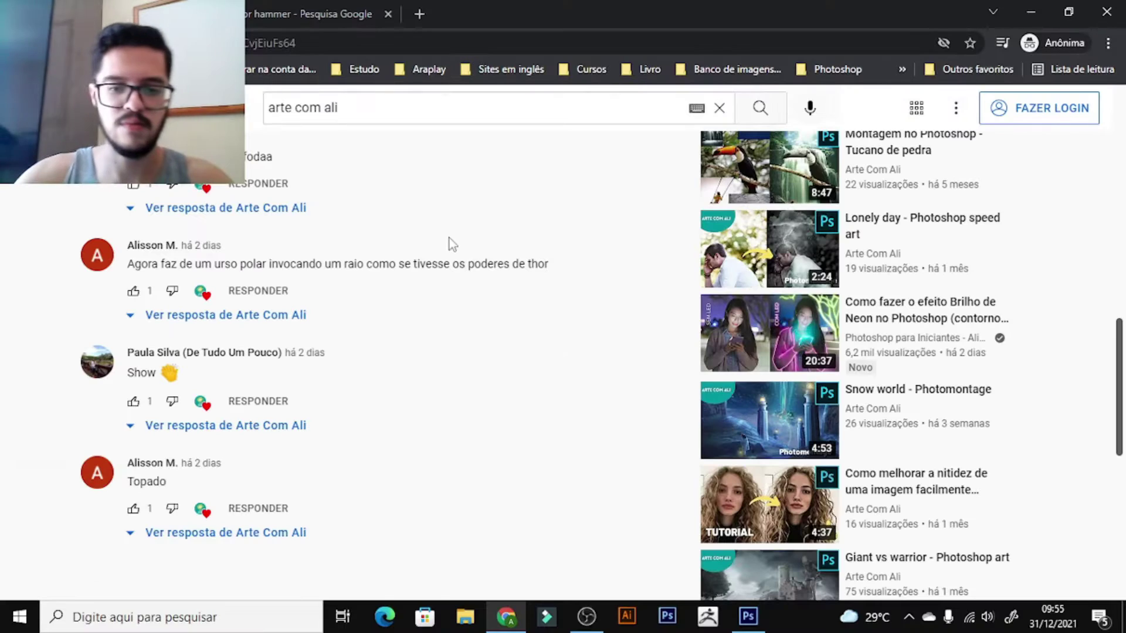
- Bring the standing polar bear photo to the front, fit it on screen, and start opening images
left_click(760, 620)
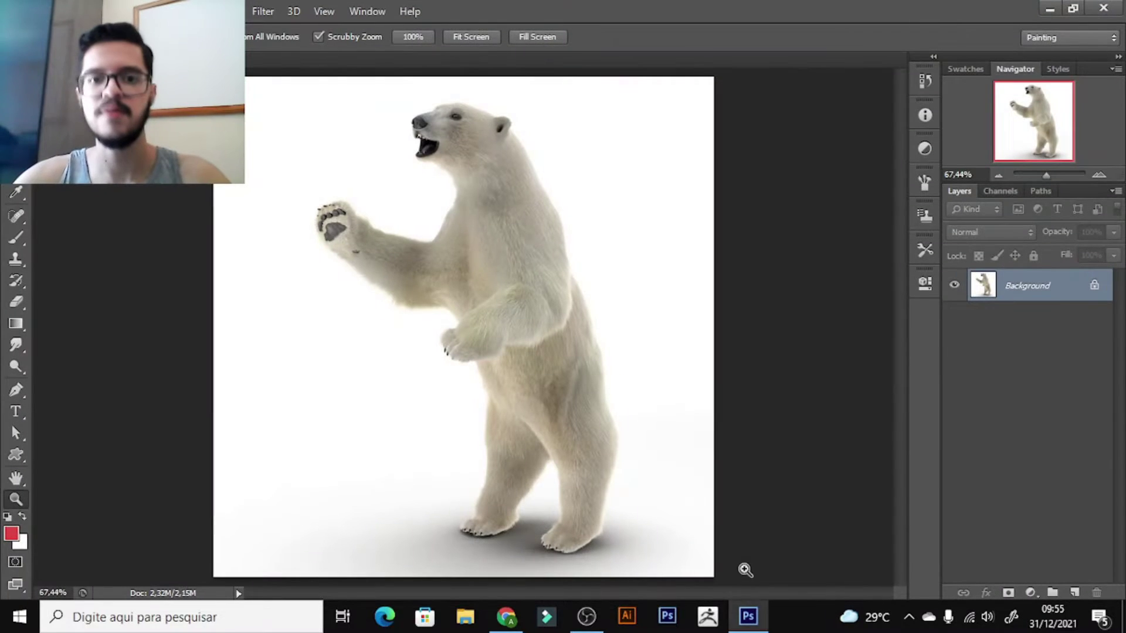
left_click(451, 181)
right_click(446, 177)
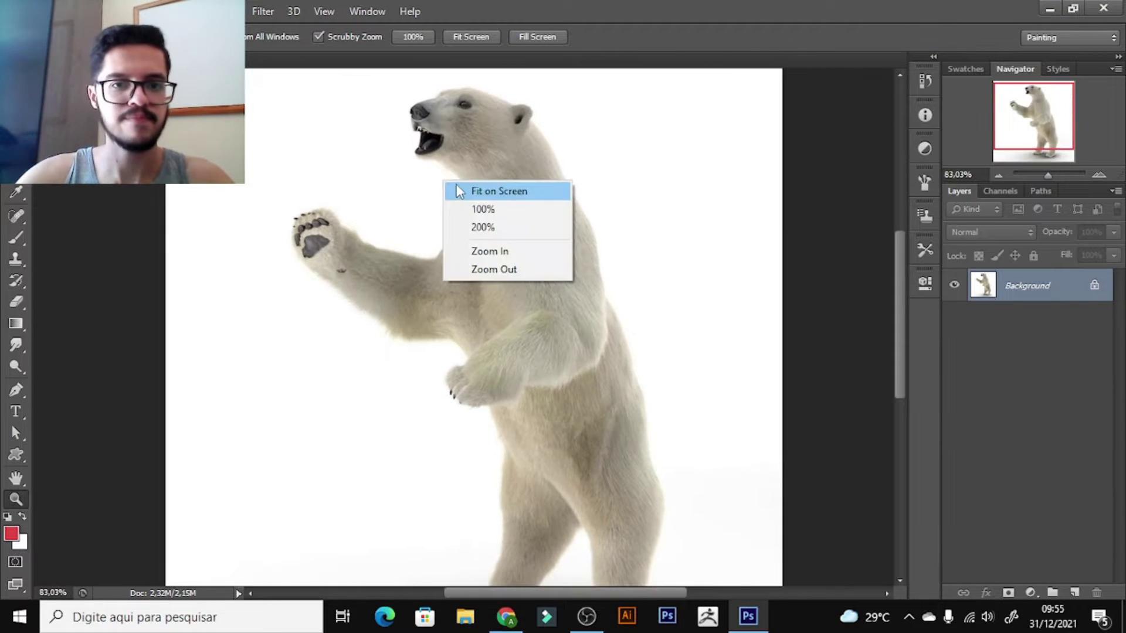
left_click(456, 185)
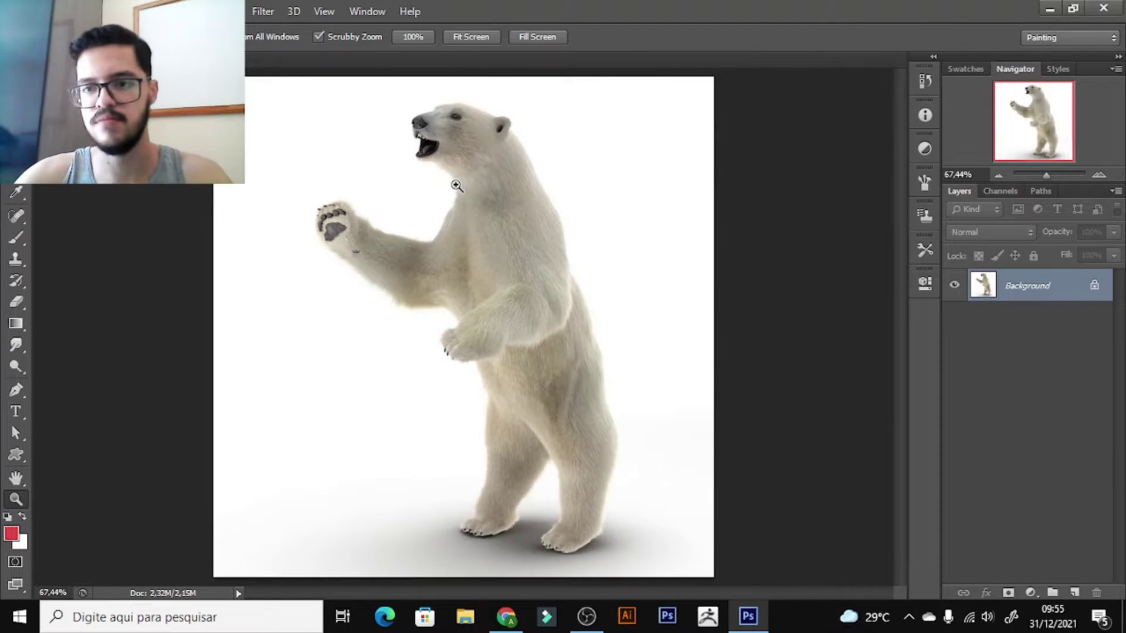
key("alt+f")
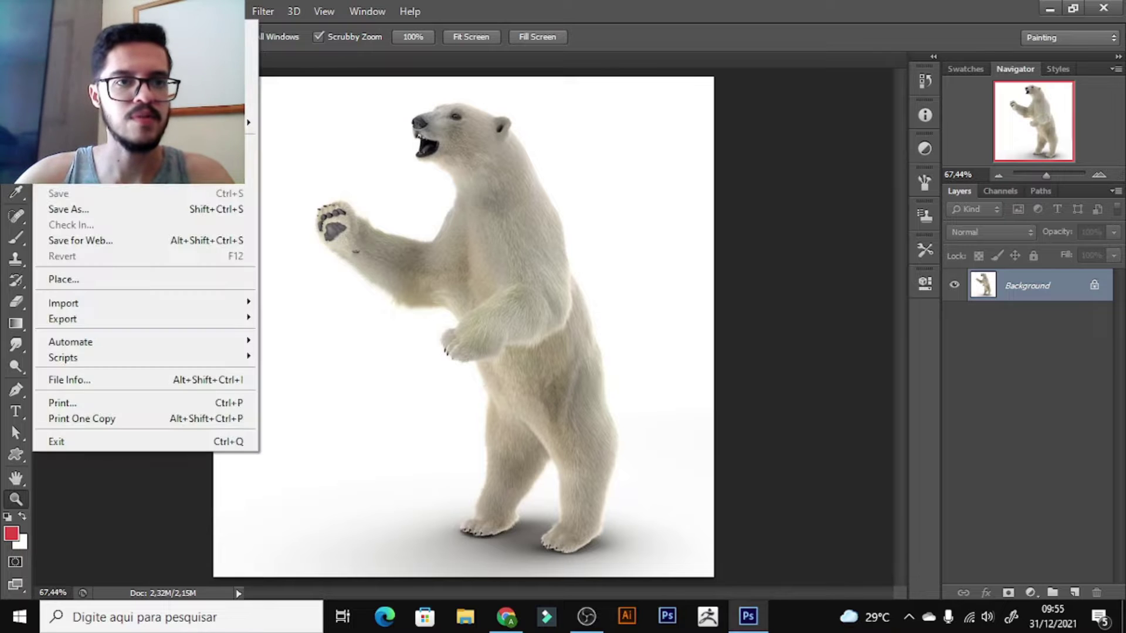
key("o")
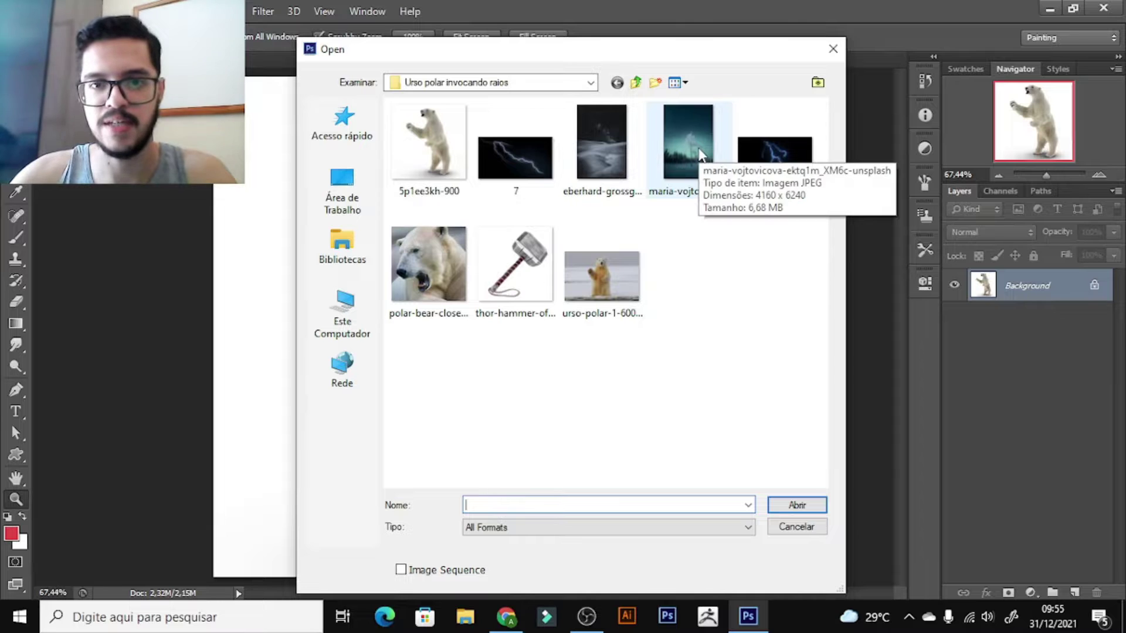
- Open the eberhard snowy night landscape and the urso-polar-1 waving bear, then return to the standing bear
double_click(623, 148)
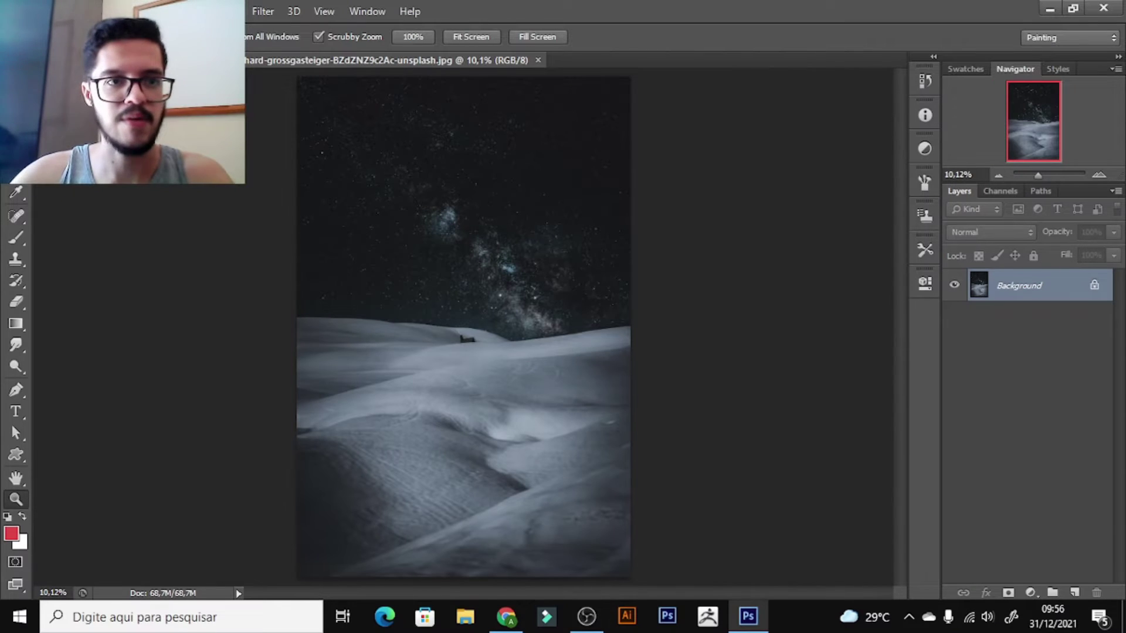
key("alt+f")
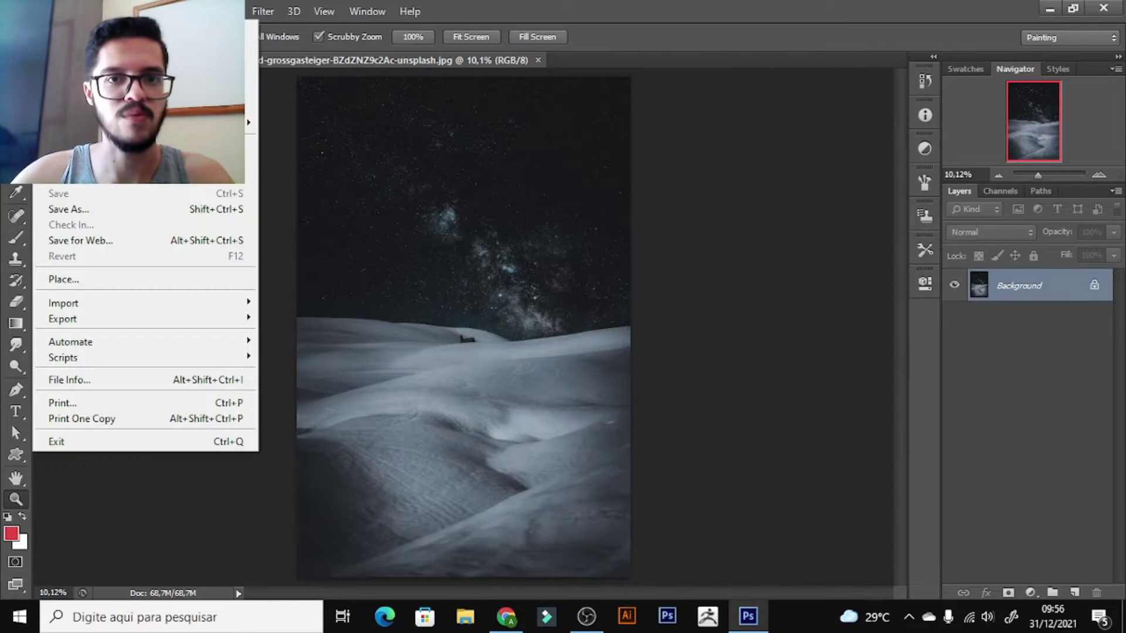
key("ctrl+o")
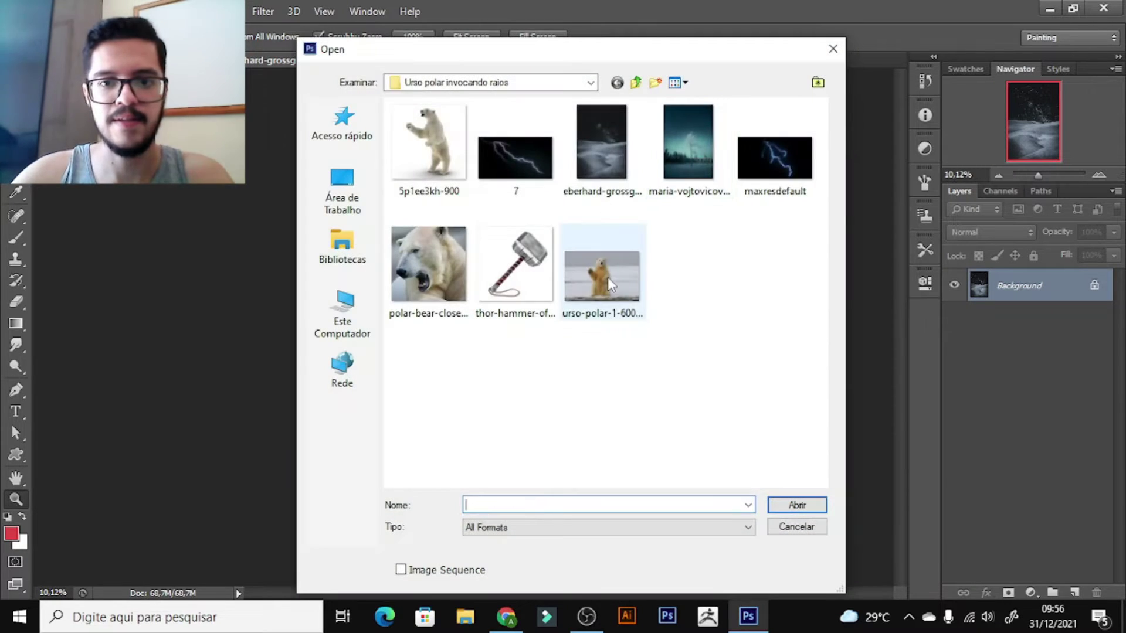
double_click(608, 276)
left_click(492, 282)
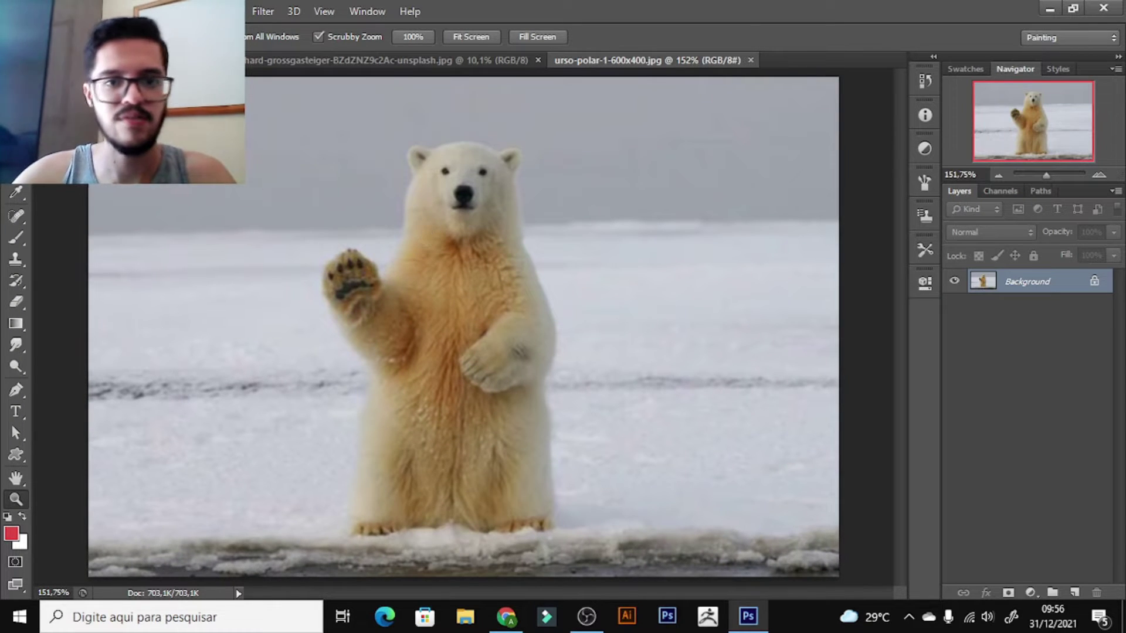
key("ctrl+Tab")
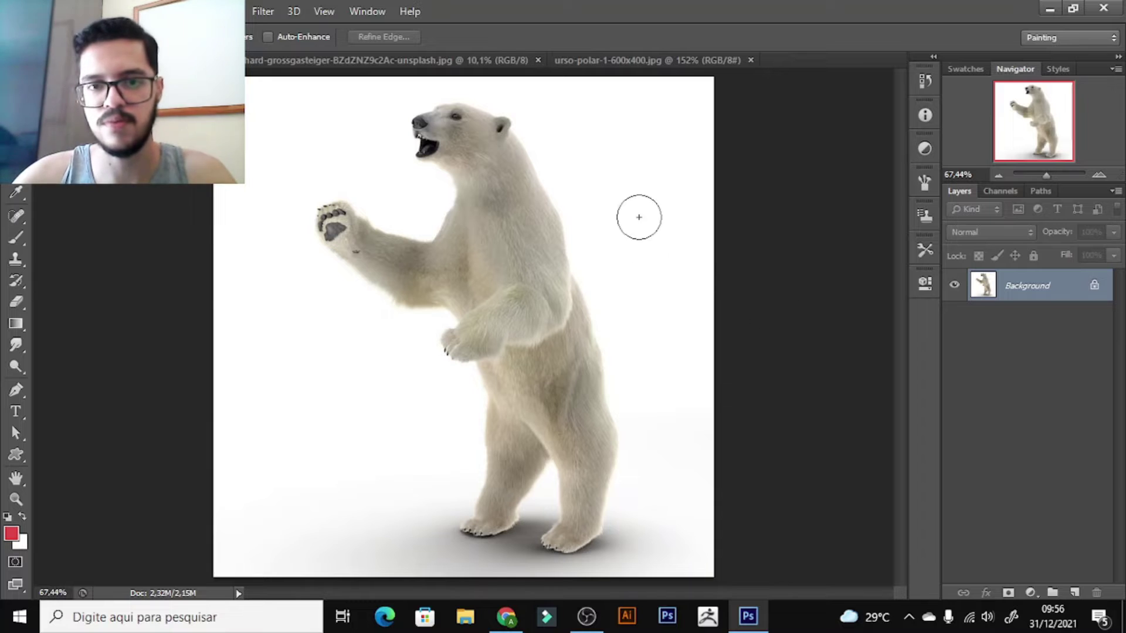
- Quick-select the standing bear from head to feet, refining at higher zoom
left_click(486, 161)
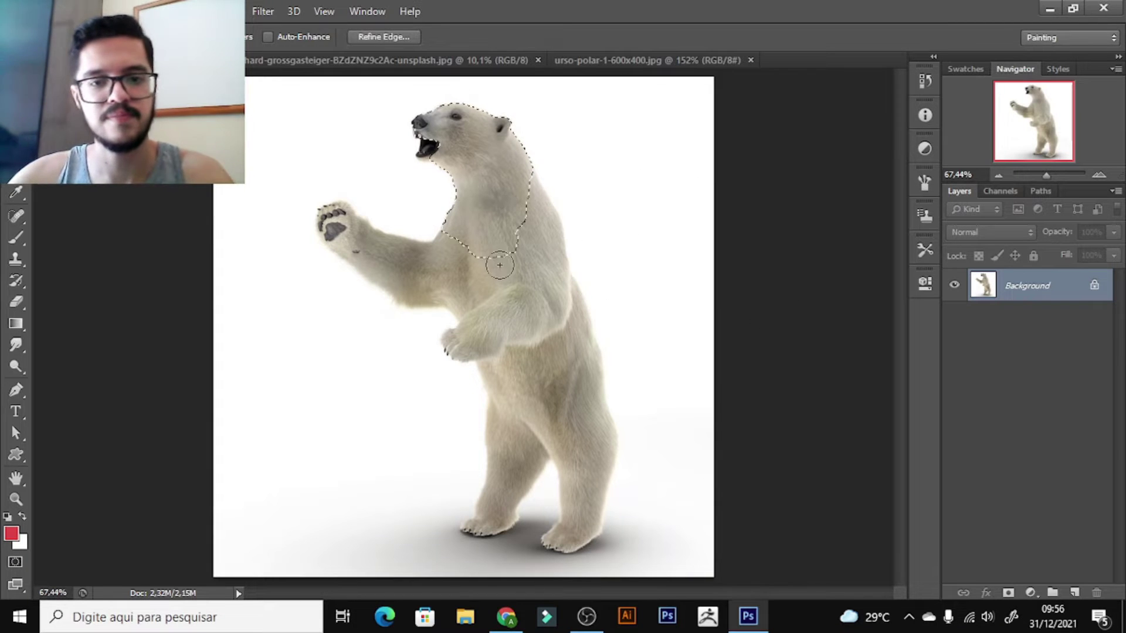
left_click_drag(533, 342, 499, 321)
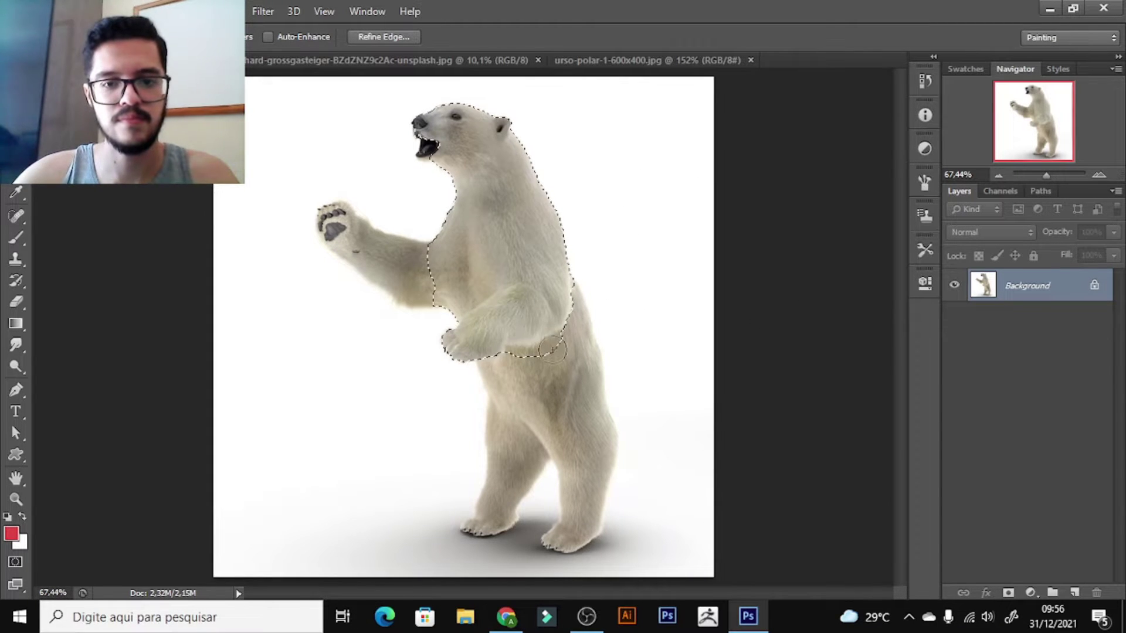
left_click(588, 476)
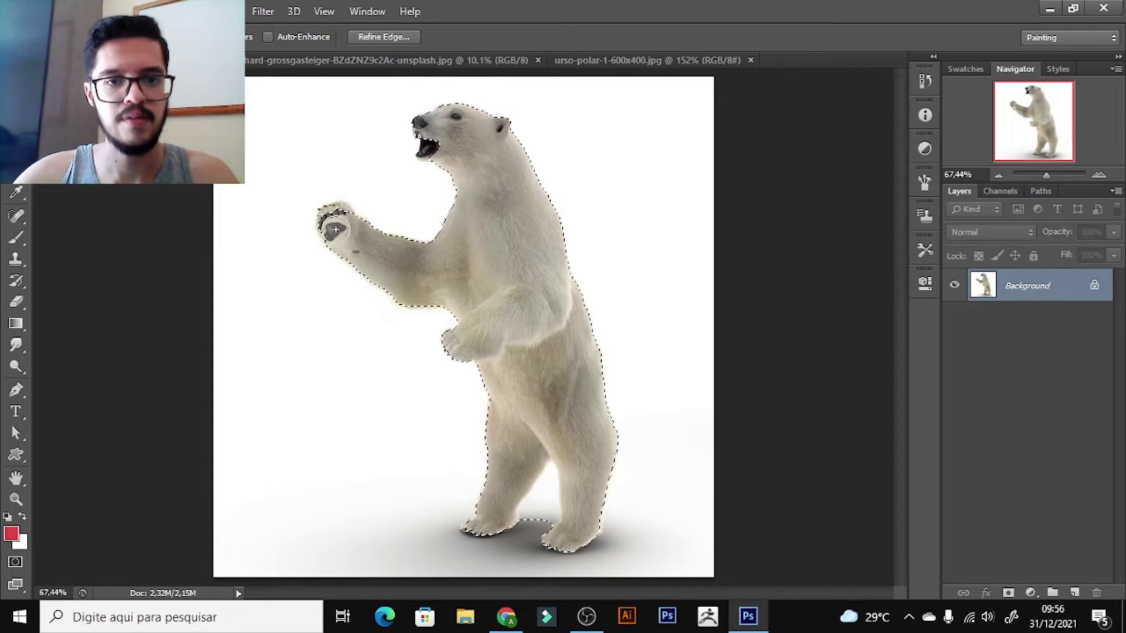
mouse_move(325, 194)
left_mouse_down()
mouse_move(407, 163)
mouse_move(409, 241)
left_mouse_up()
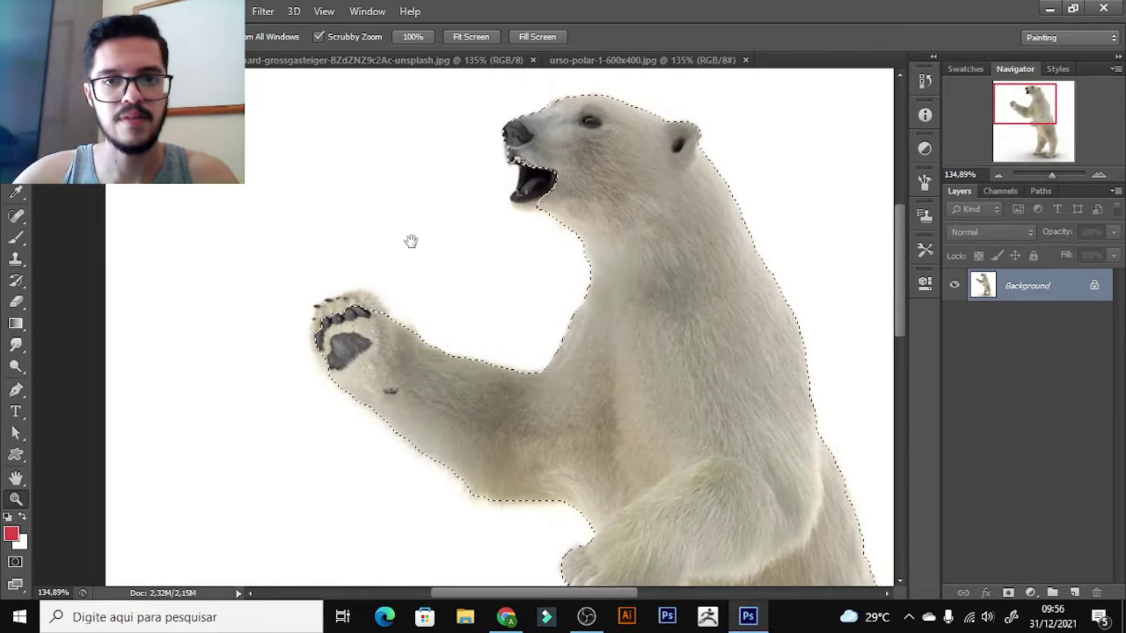
key("w")
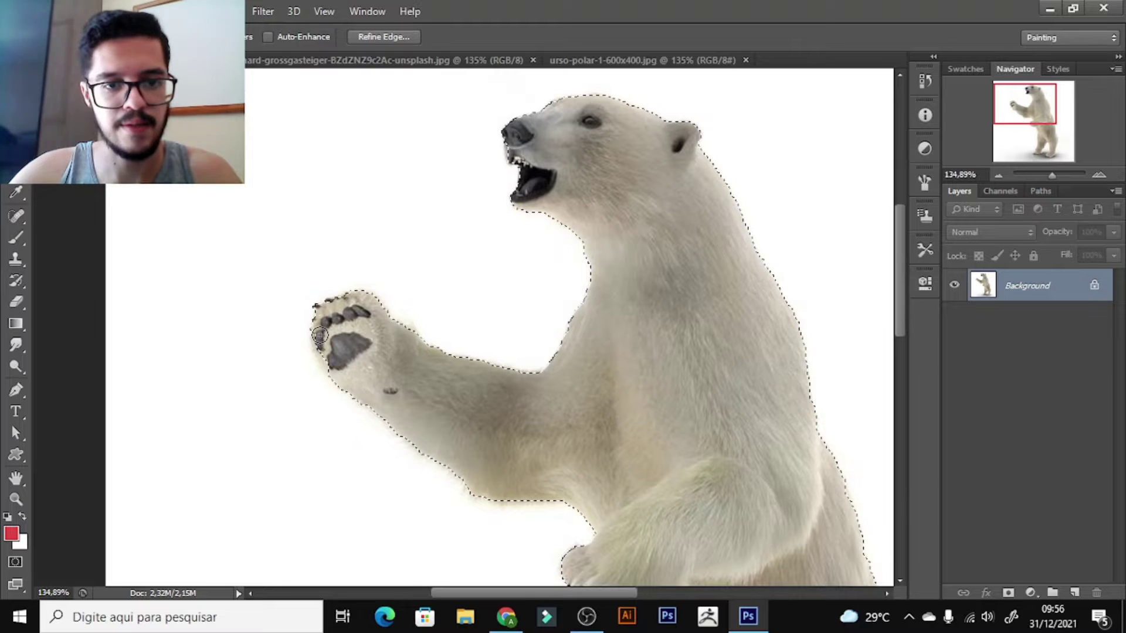
key("z")
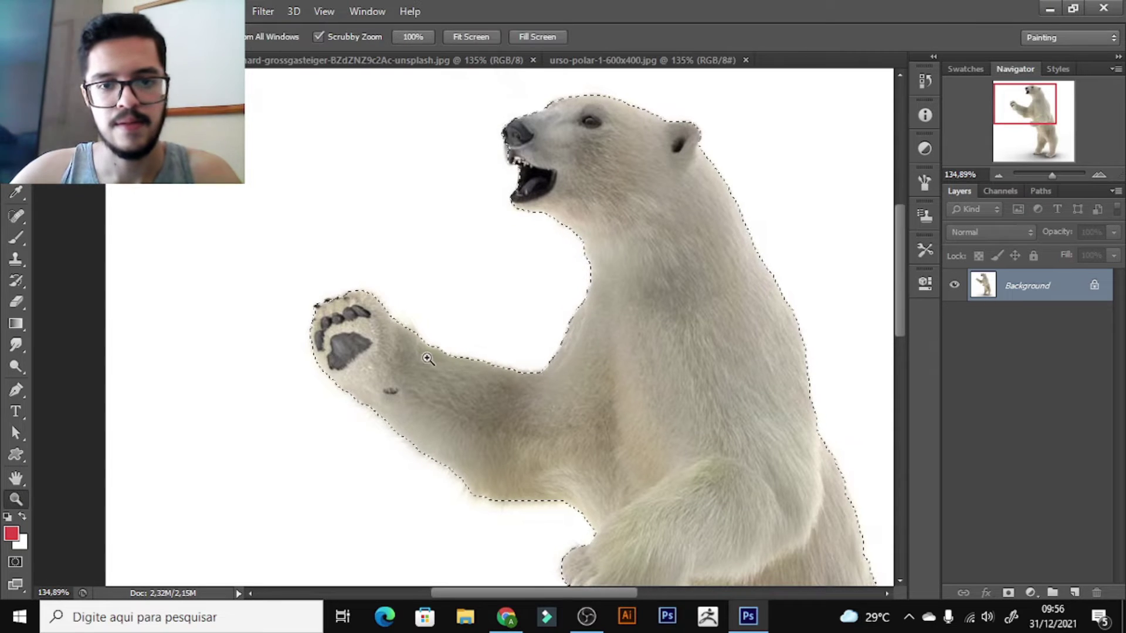
left_click_drag(437, 360, 417, 360)
left_click_drag(596, 399, 377, 174)
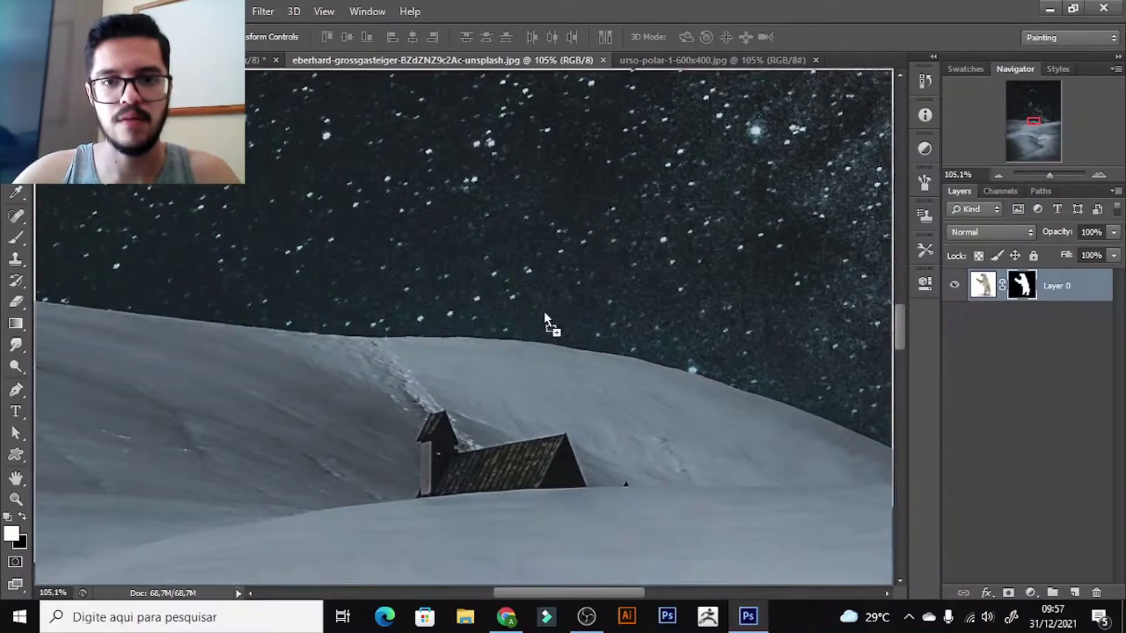
- Place the bear in the snowy landscape, enlarge the background, and move the bear up and left
key("z")
right_click(565, 303)
left_click(590, 318)
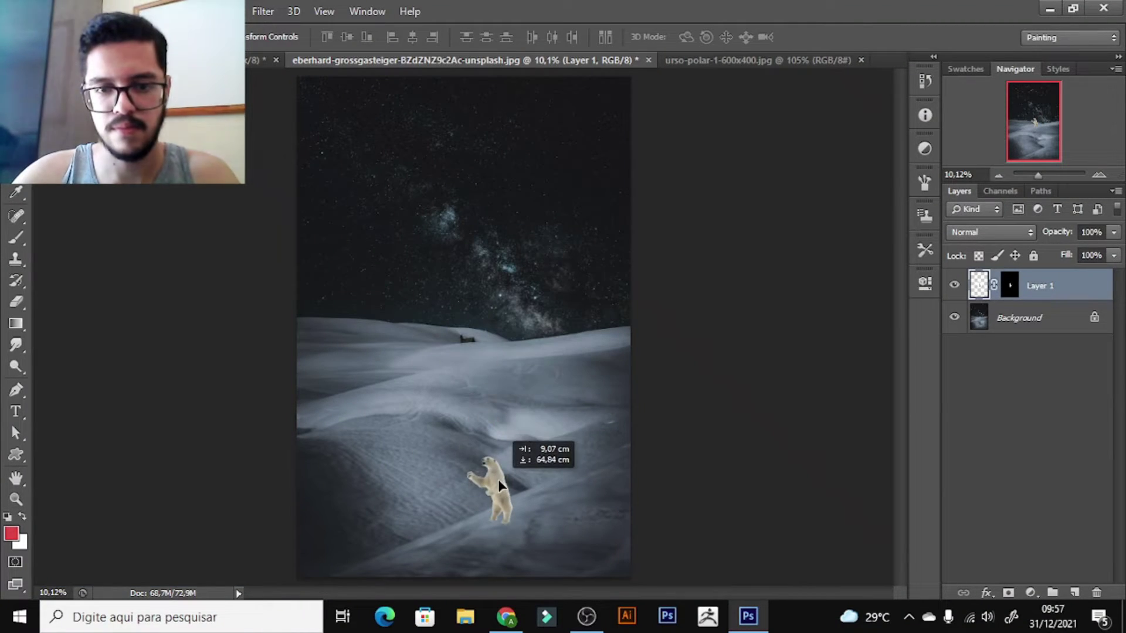
left_click_drag(500, 403, 482, 474)
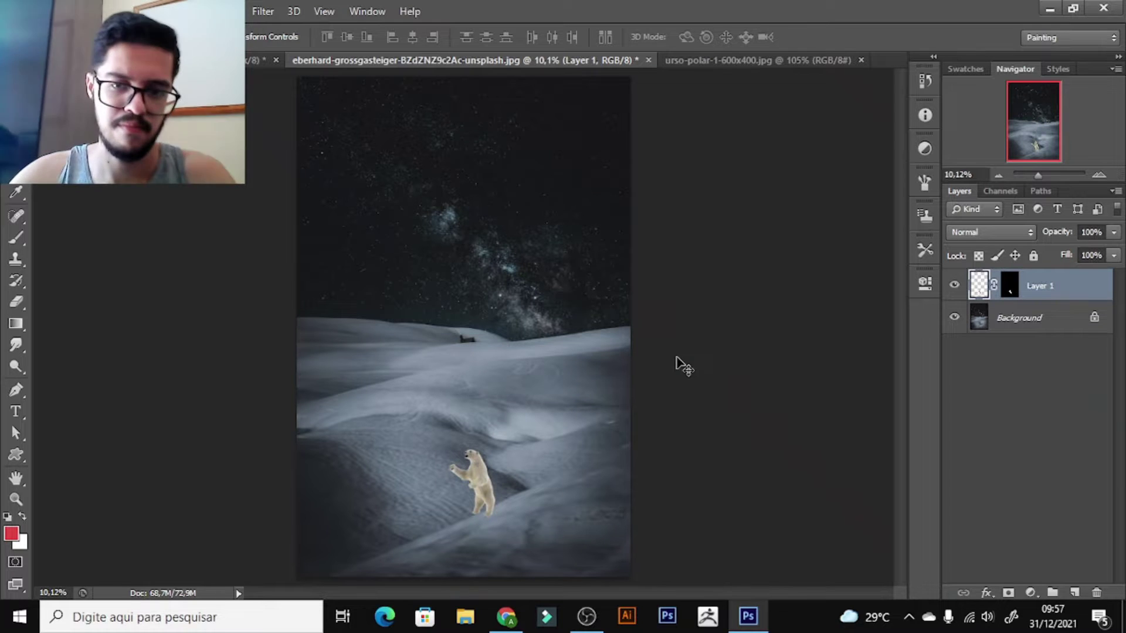
left_click(1038, 324)
key("ctrl+t")
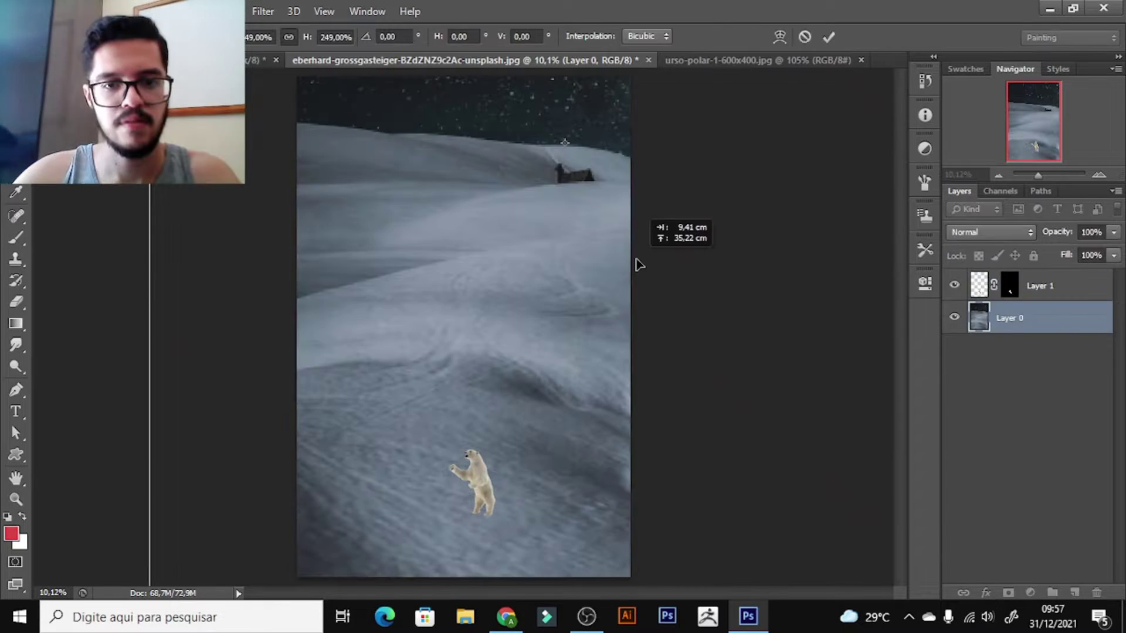
left_click_drag(633, 259, 598, 392)
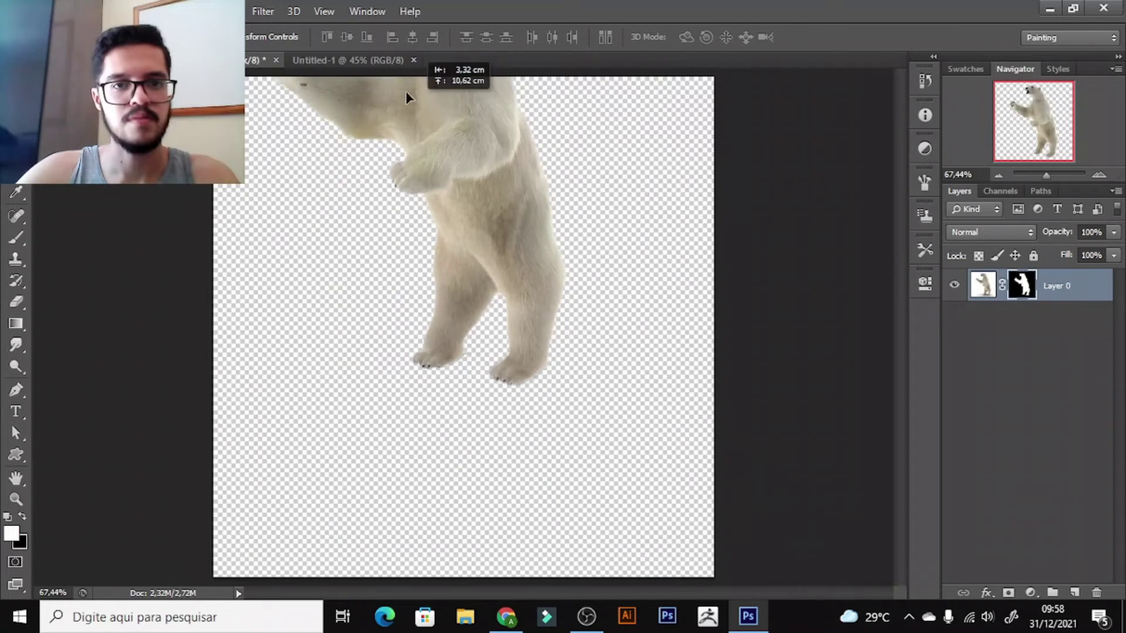
mouse_move(406, 91)
left_mouse_down()
mouse_move(367, 65)
mouse_move(492, 319)
mouse_move(482, 364)
mouse_move(492, 380)
left_mouse_up()
- Commit the bear's transform and open the maria-vojtovicova aurora forest photo
key("ctrl+t")
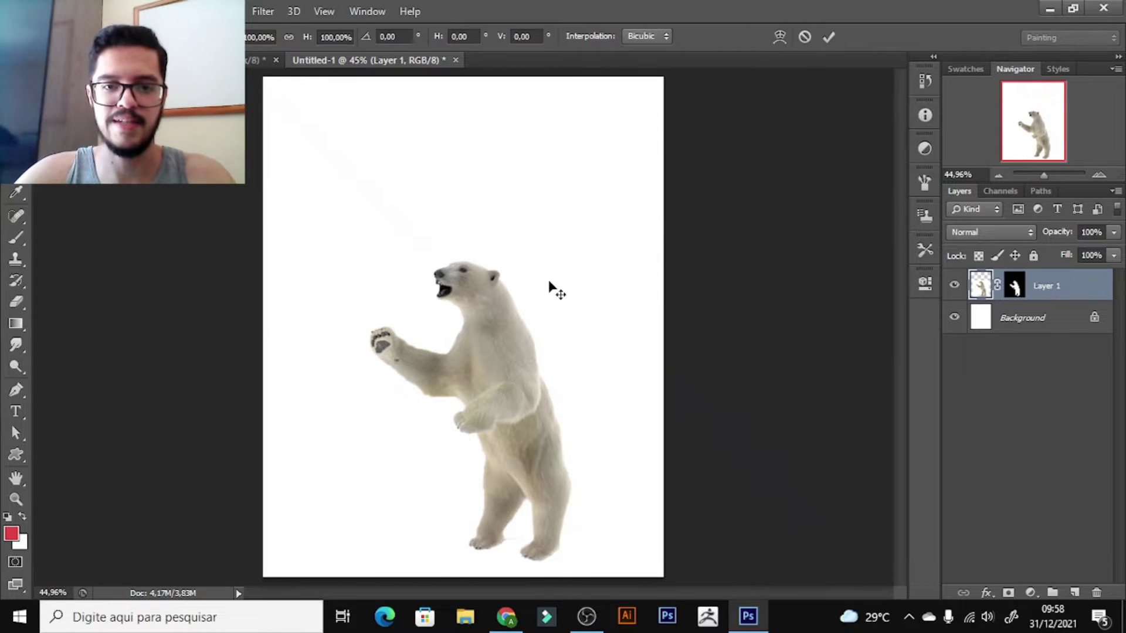
key("Return")
left_click(59, 11)
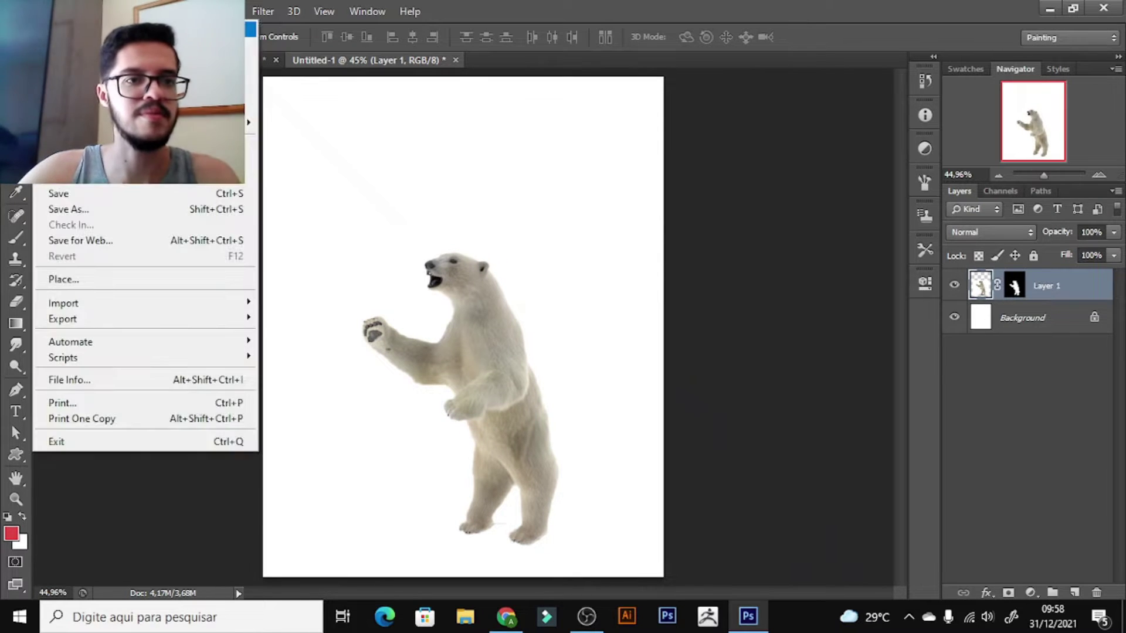
left_click(64, 44)
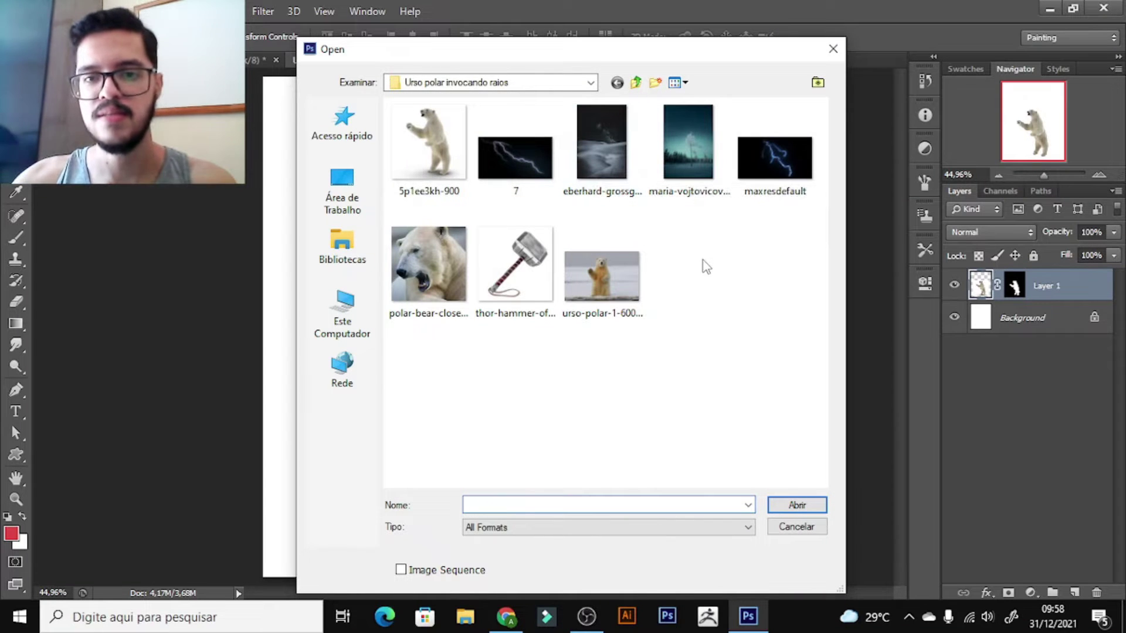
double_click(691, 157)
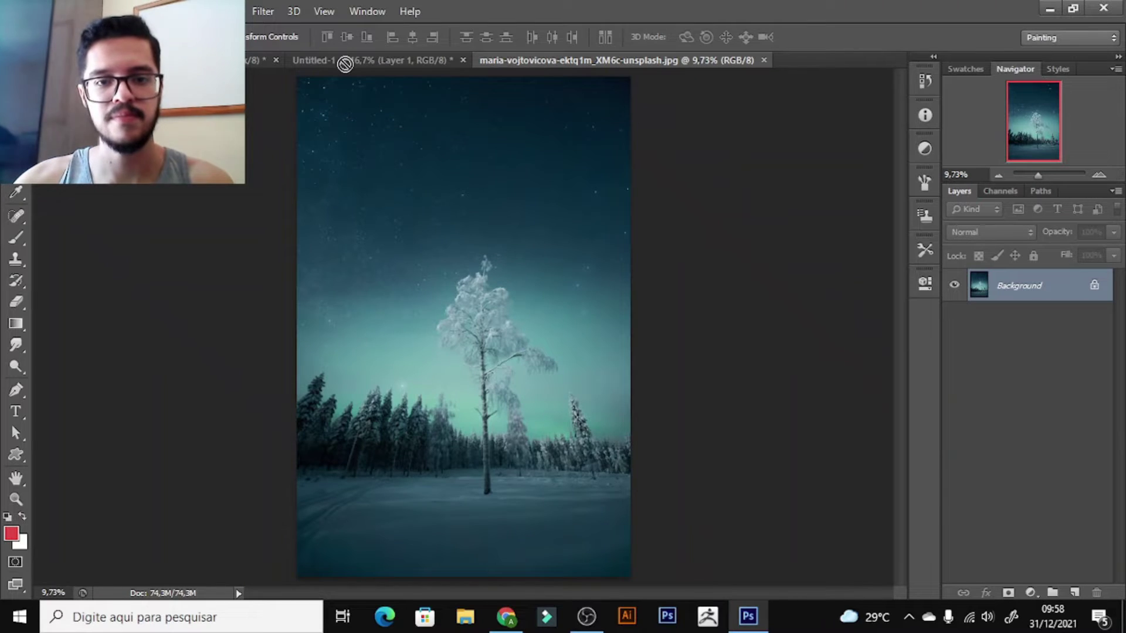
- Drop the aurora forest photo into the bear document and move it beneath the bear layer
left_click_drag(344, 63, 437, 207)
left_click_drag(469, 307, 470, 307)
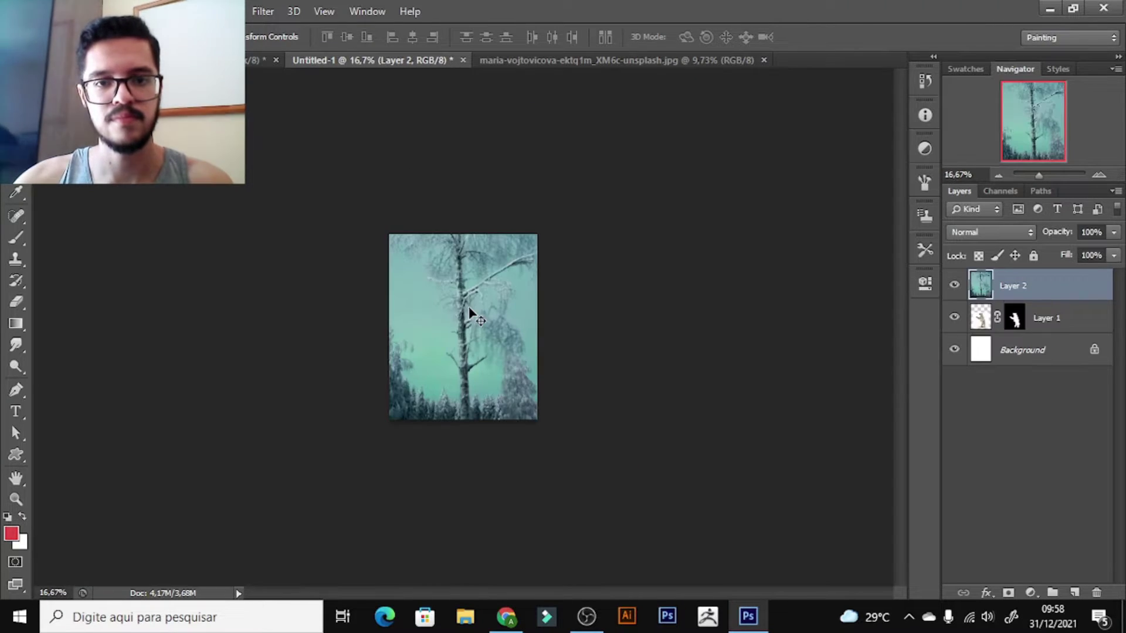
key("z")
right_click(485, 311)
left_click(501, 317)
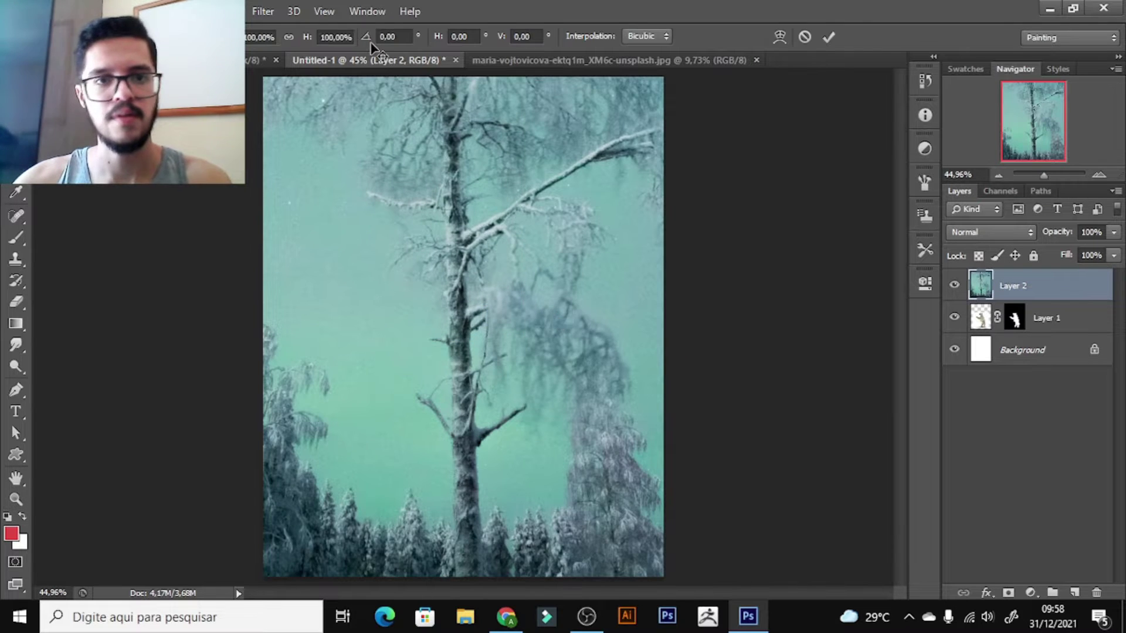
key("Return")
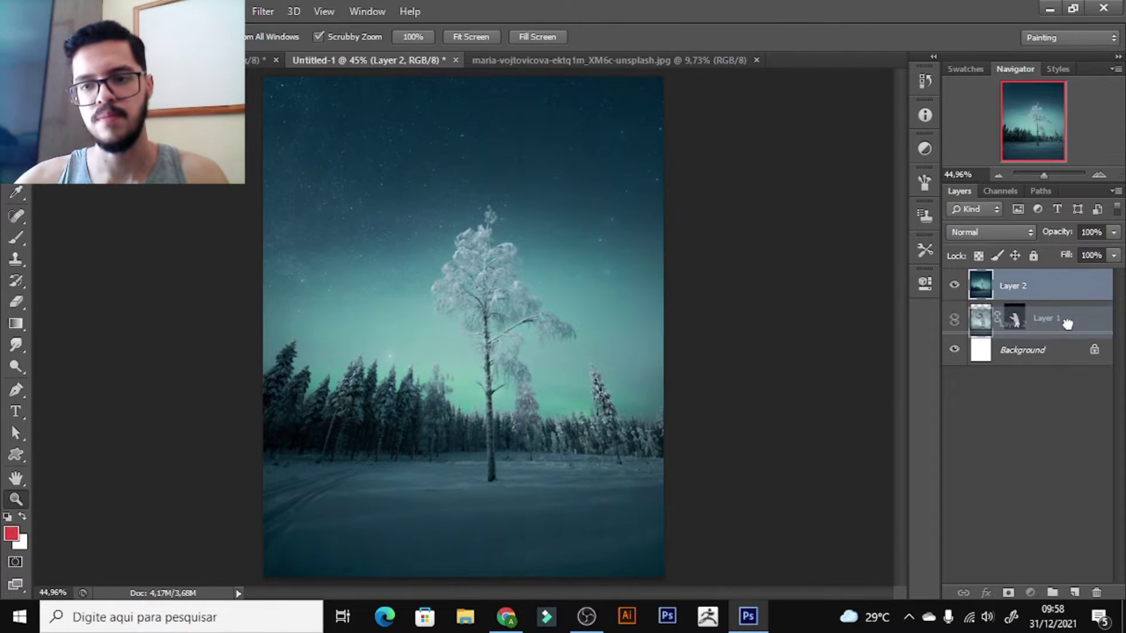
left_click_drag(1067, 324, 993, 324)
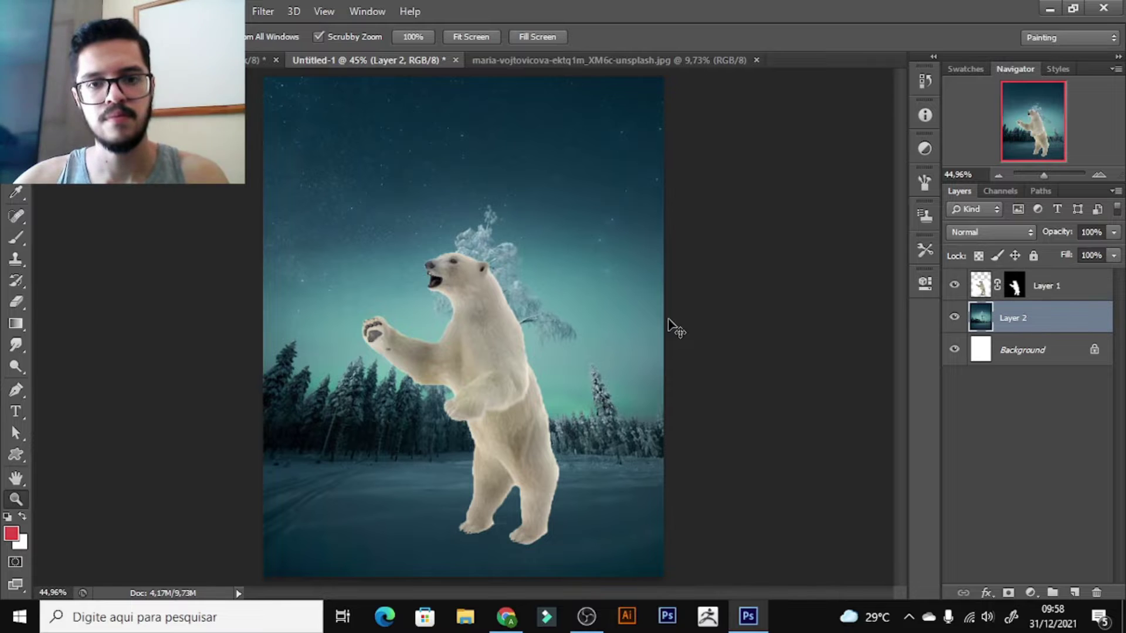
- Skew the forest background's bottom corners inward and close the forest source photo
key("ctrl+t")
left_click_drag(663, 578, 620, 580)
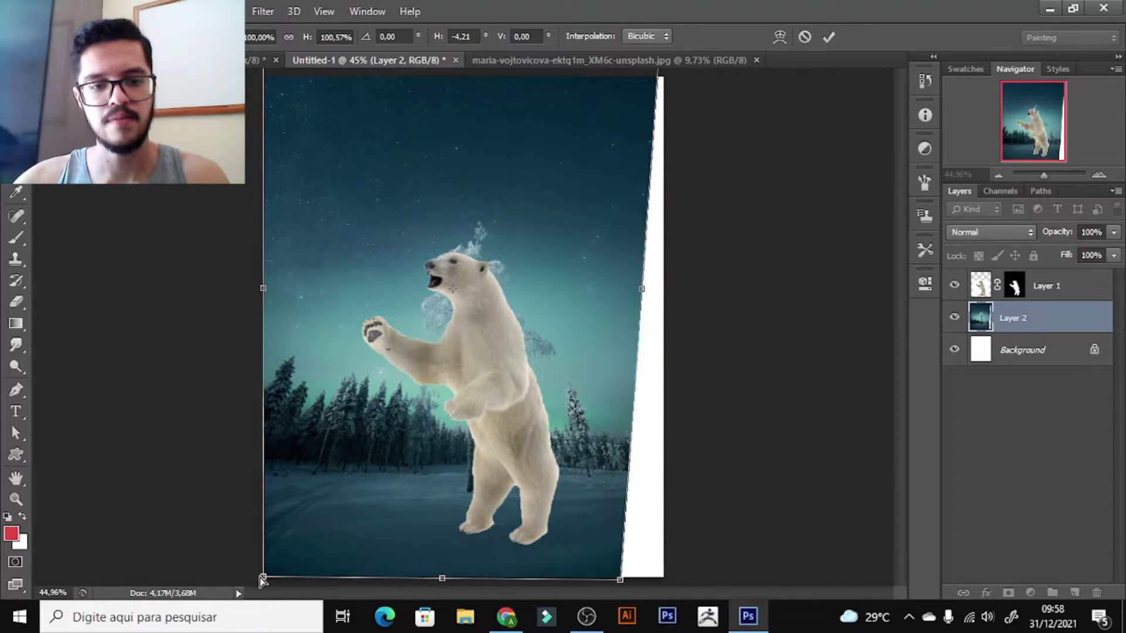
left_click_drag(263, 580, 314, 579)
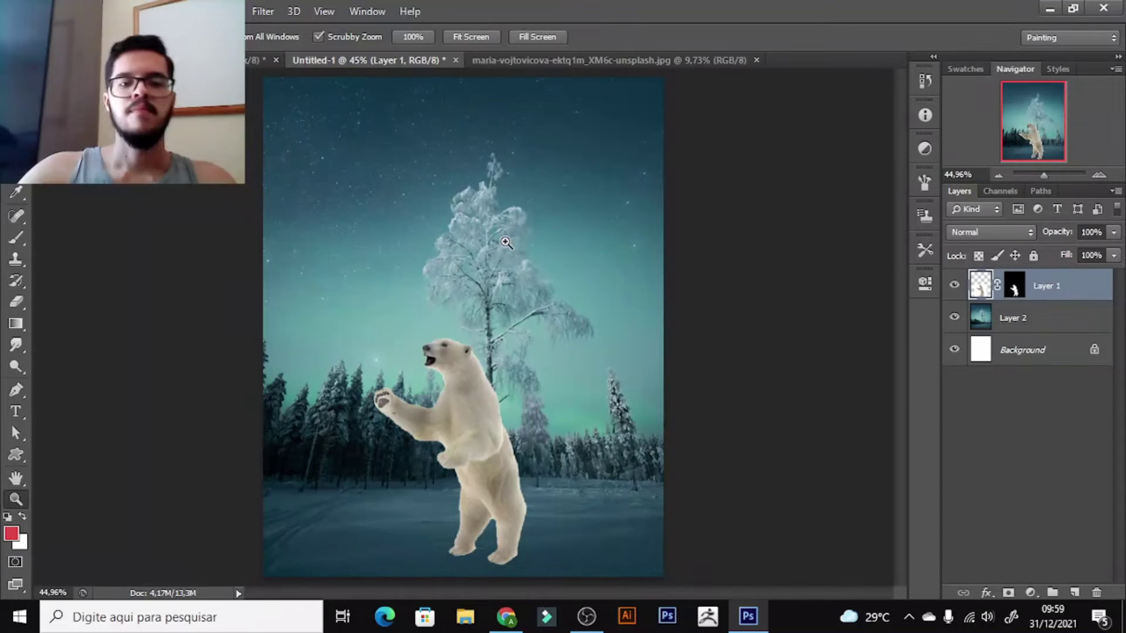
left_click(756, 60)
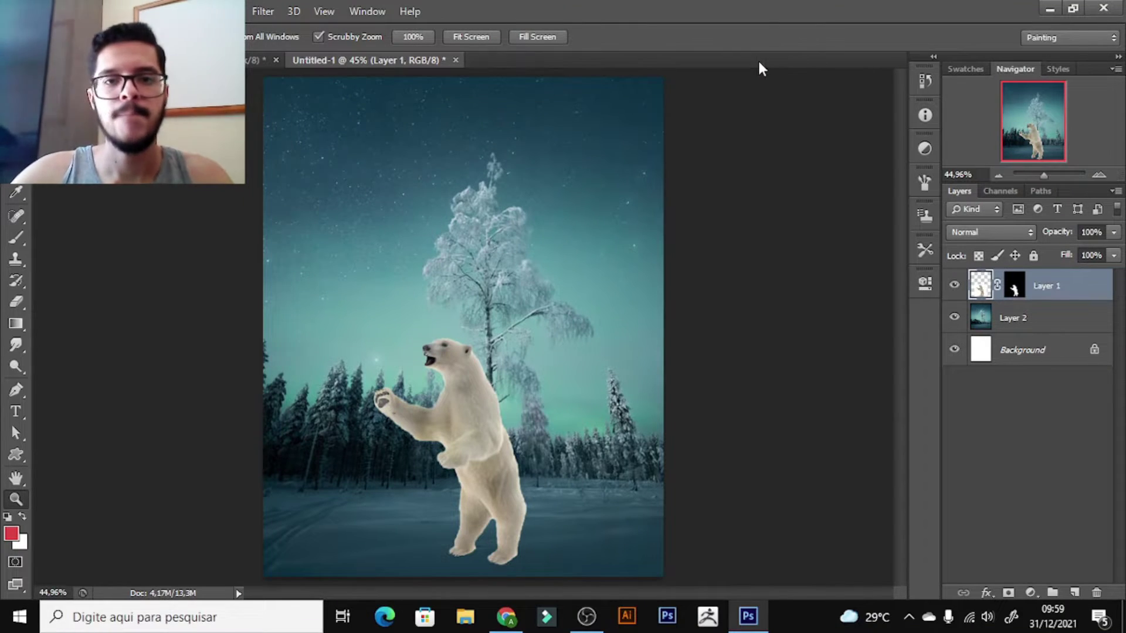
left_click(261, 59)
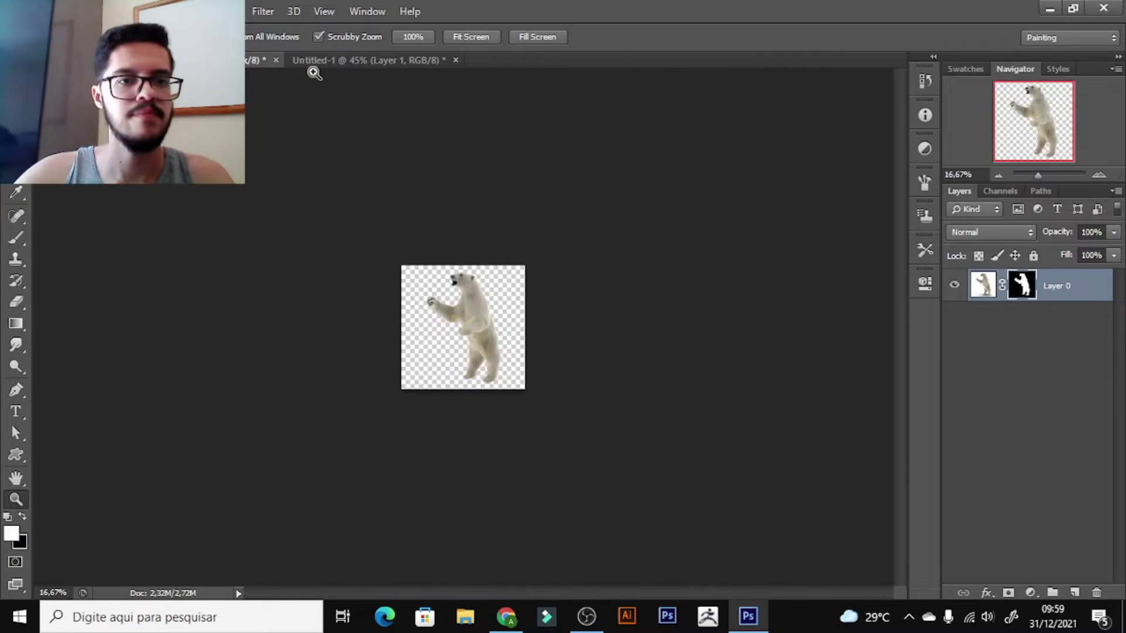
- Close the bear cutout document without saving and dismiss an aborted Open attempt's error
left_click(275, 60)
left_click(551, 247)
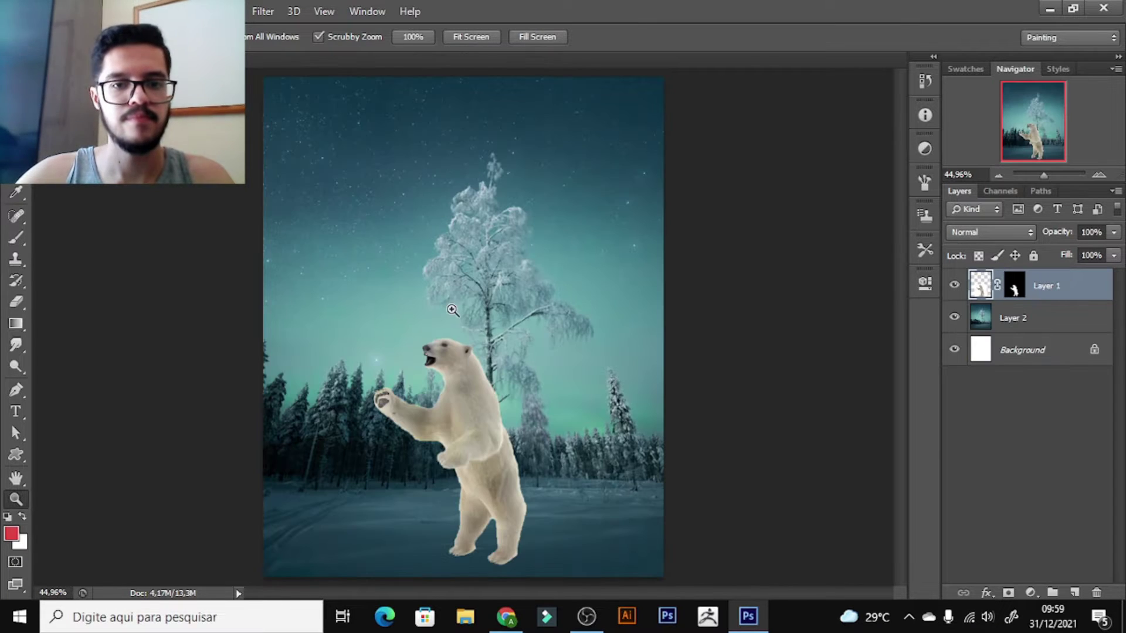
left_click(23, 11)
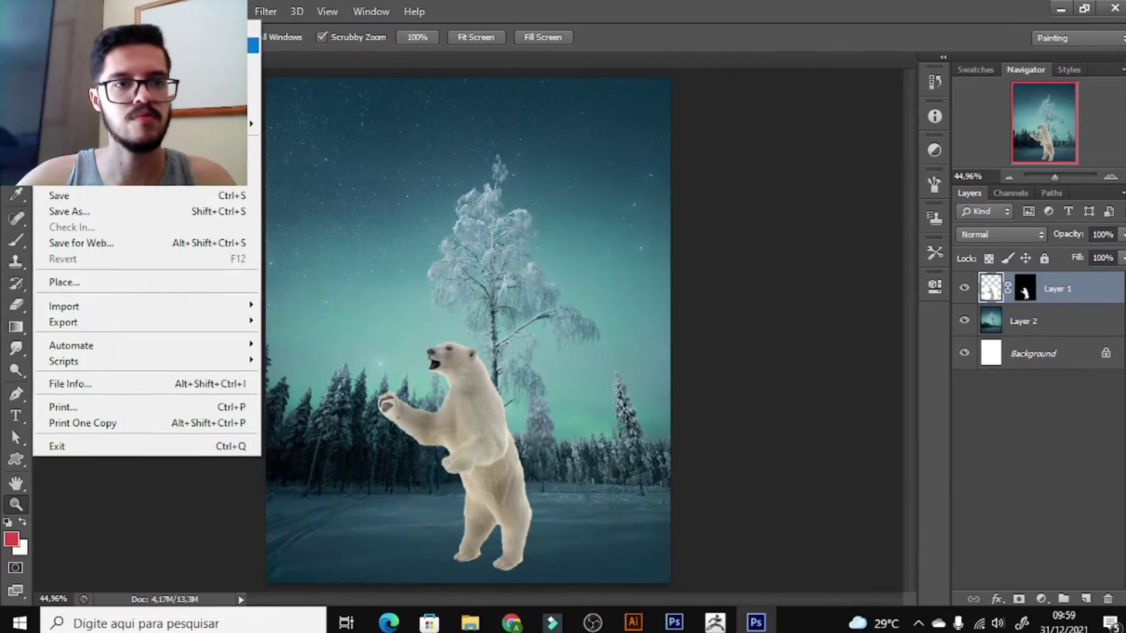
left_click(47, 41)
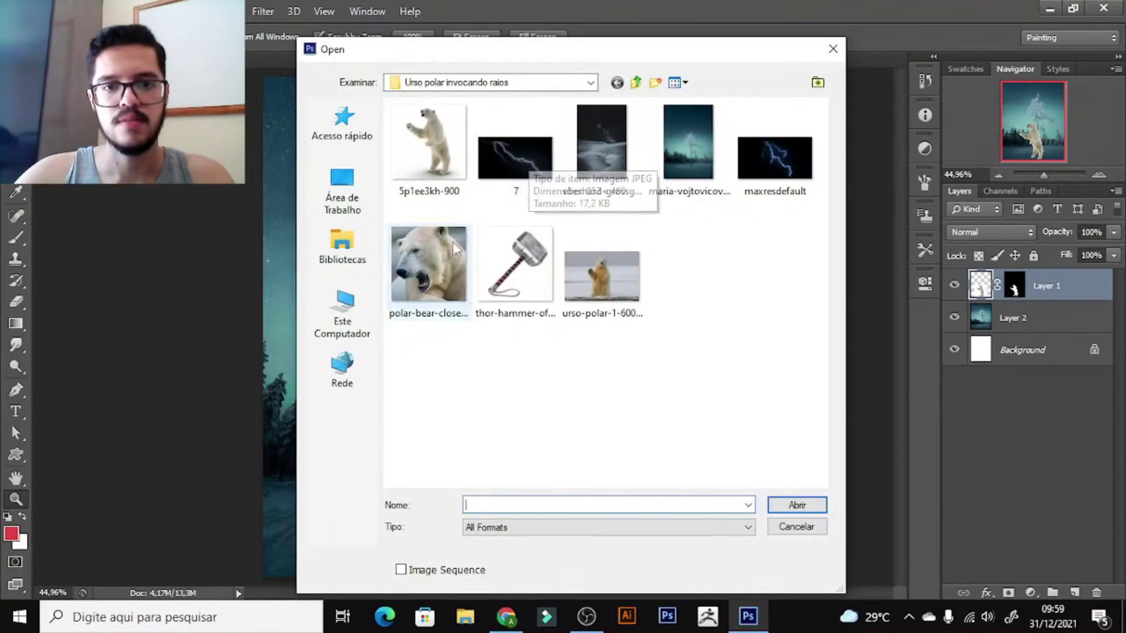
key("Escape")
left_click(44, 11)
left_click(176, 45)
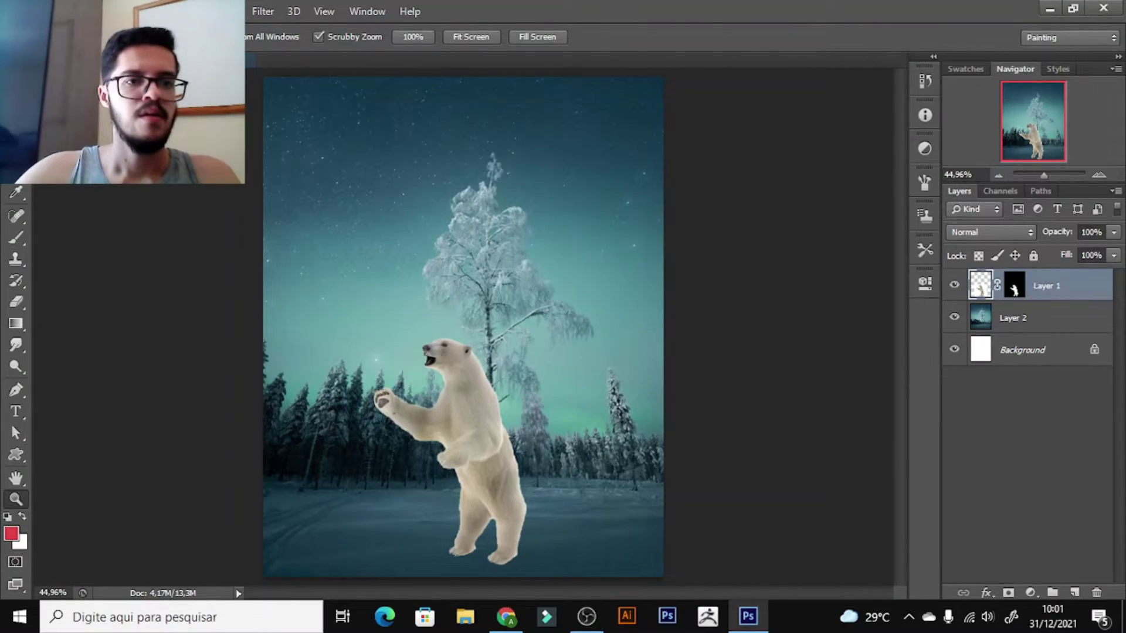
left_click(666, 365)
- Open the thor-hammer image from the project folder
left_click(23, 11)
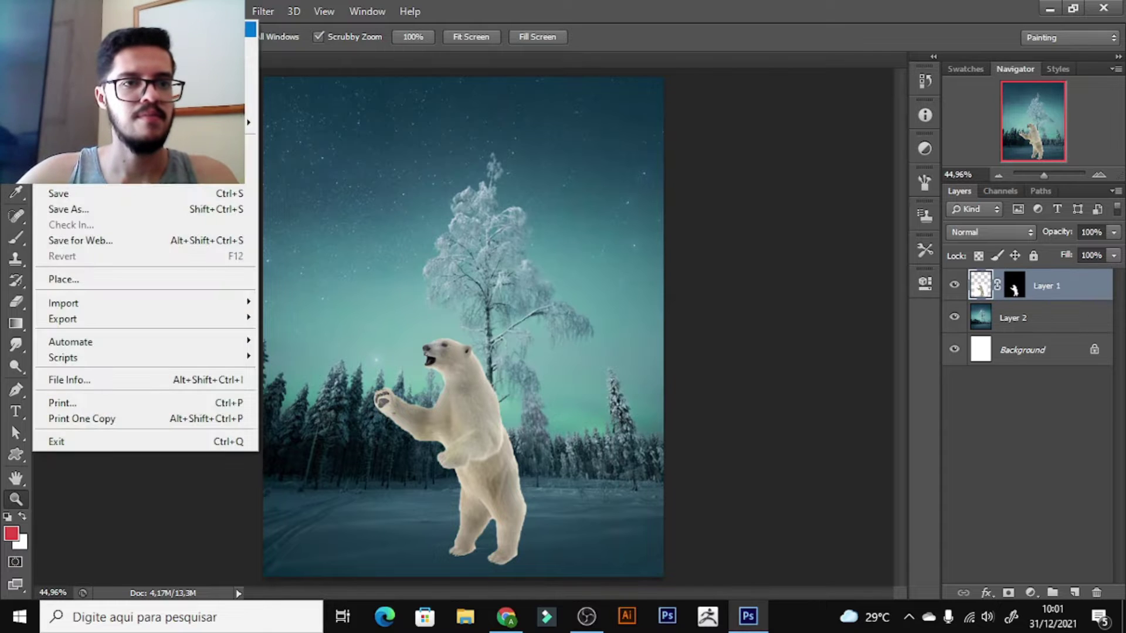
left_click(47, 41)
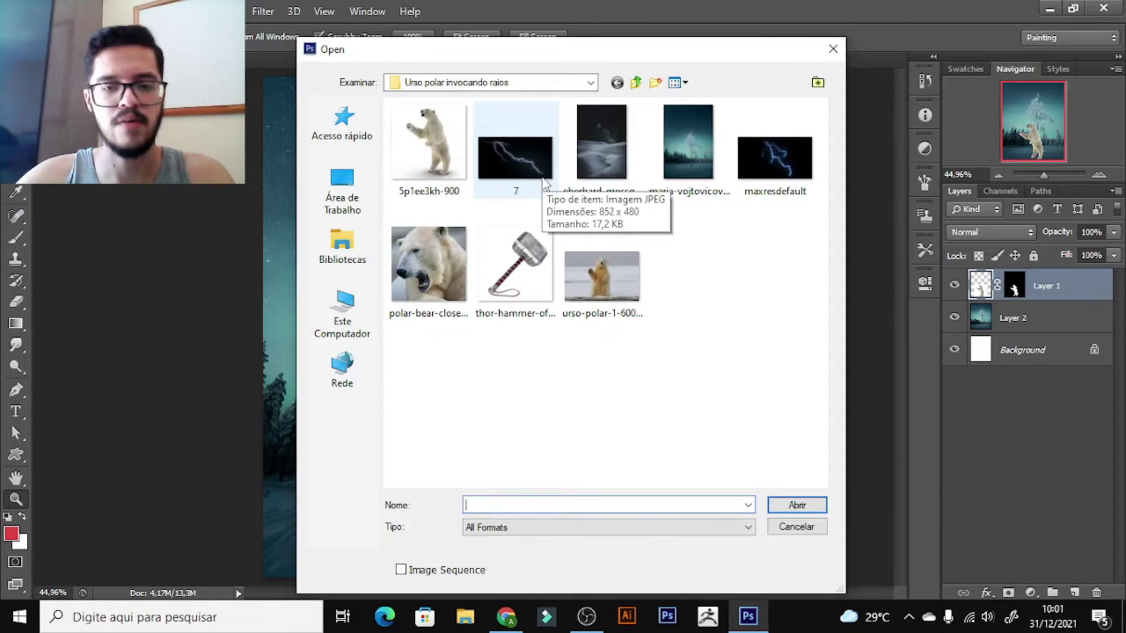
left_click(516, 261)
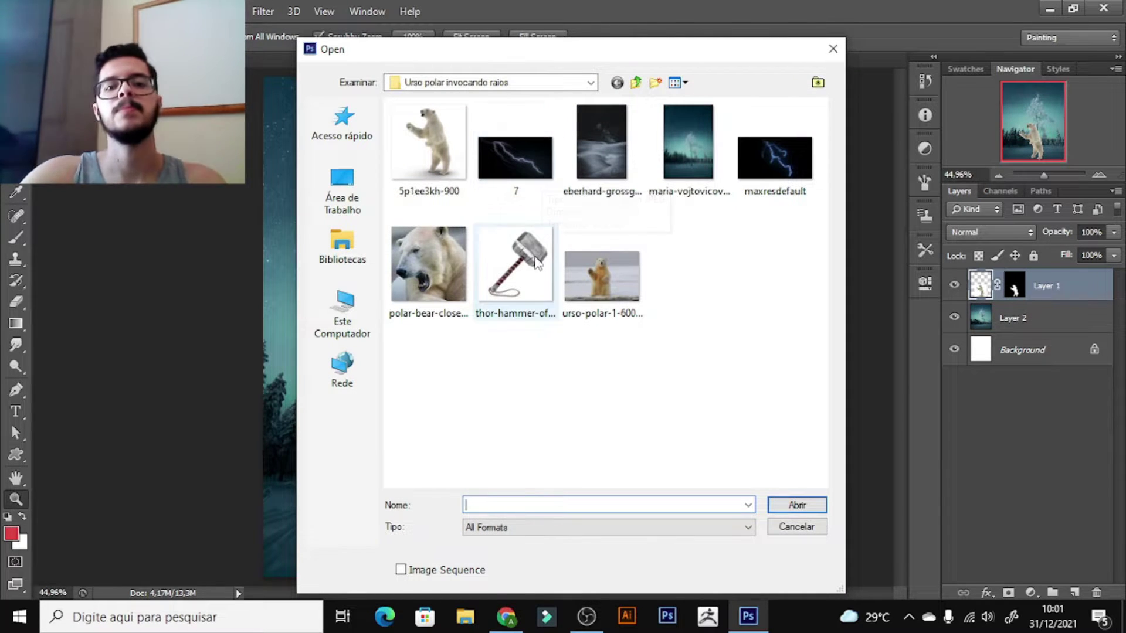
double_click(516, 261)
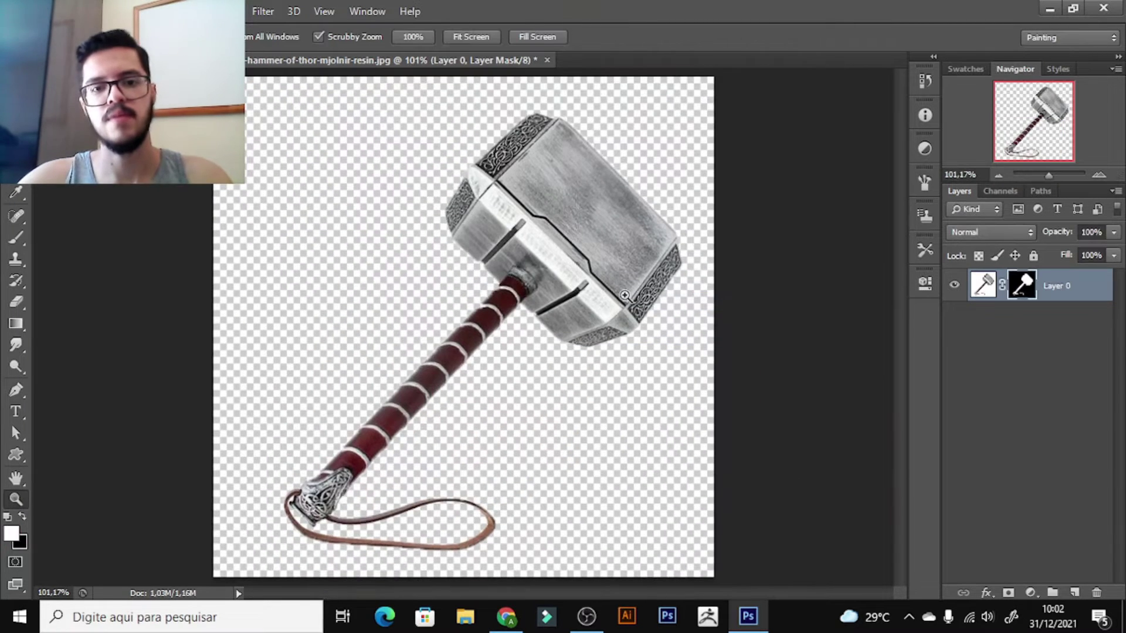
- Drag the masked hammer into the composite, shrink it to about 46%, and set it in the bear's raised paw
left_click_drag(499, 230, 109, 80)
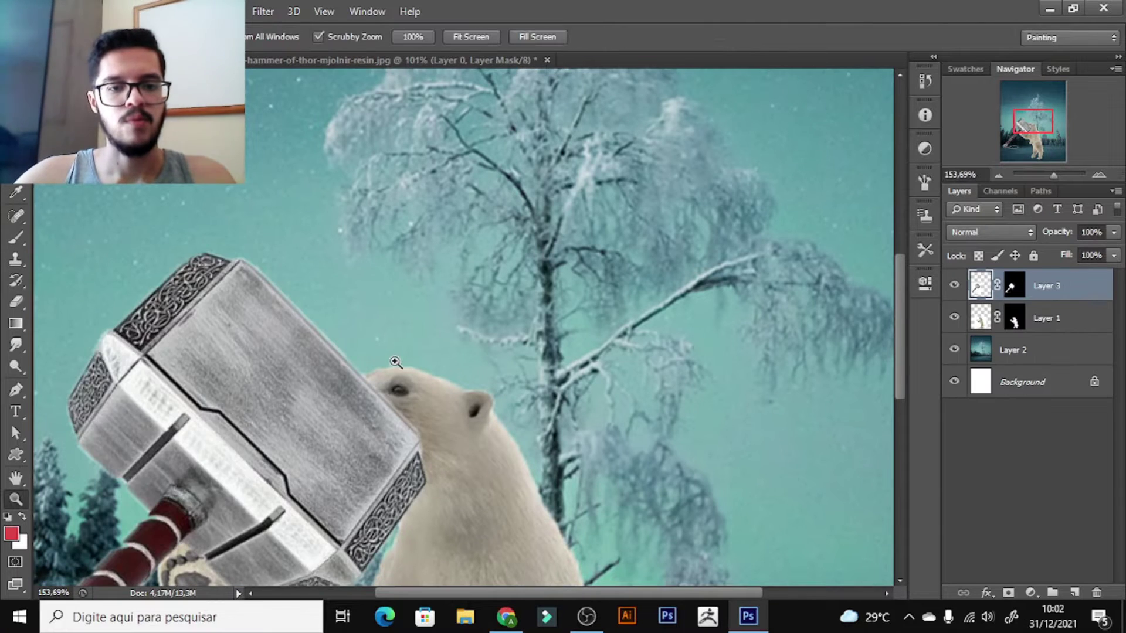
left_click_drag(394, 362, 376, 398)
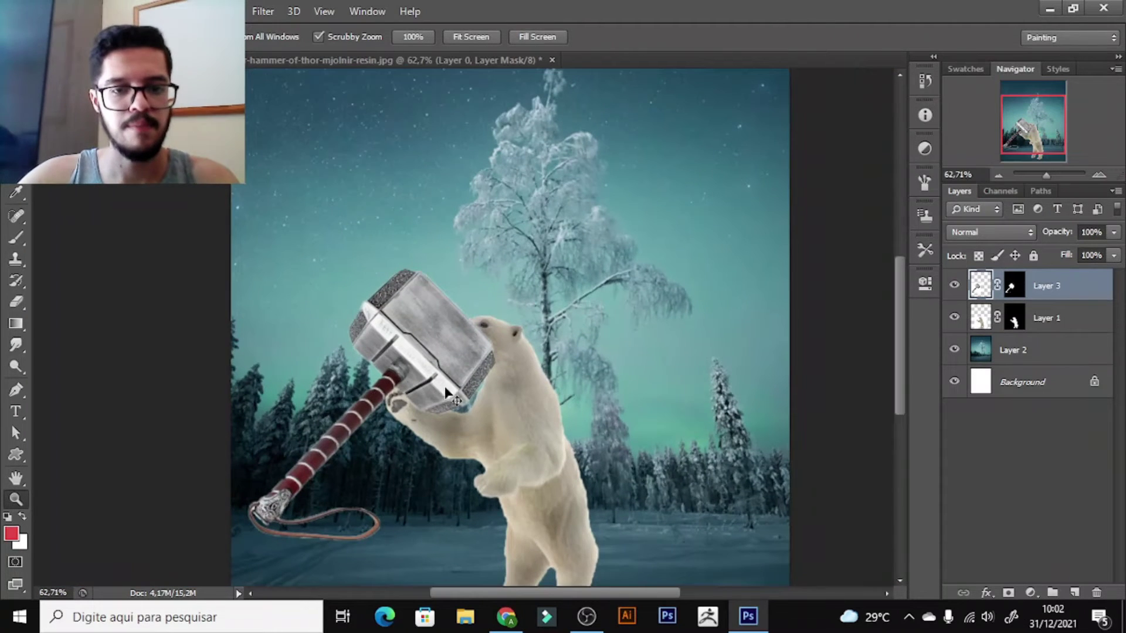
key("ctrl+t")
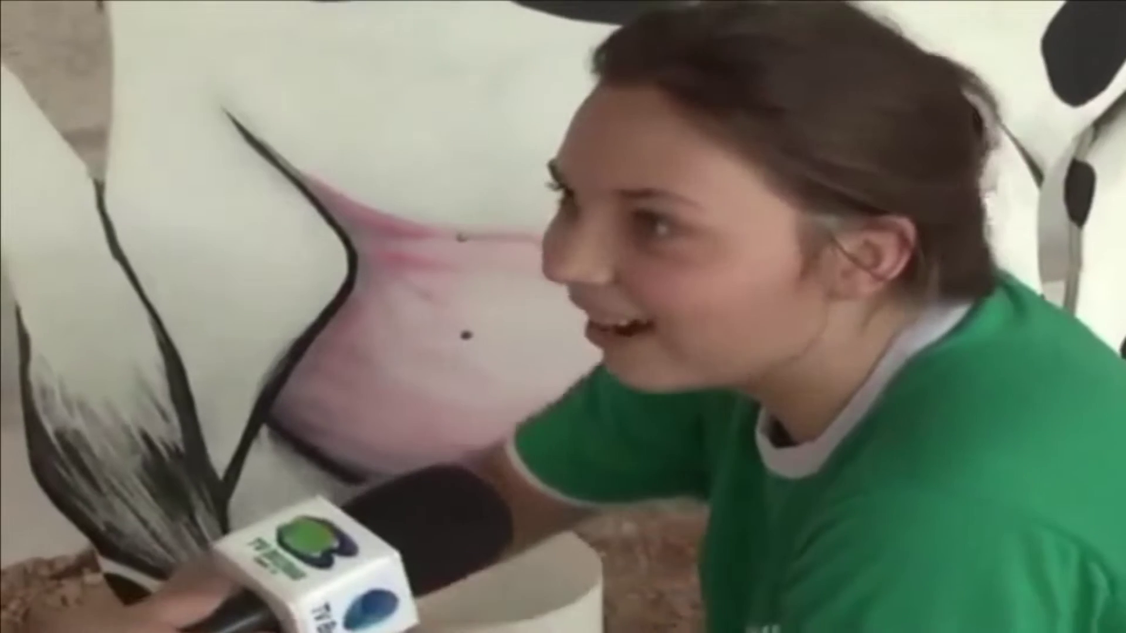
mouse_move(512, 247)
left_mouse_down()
mouse_move(317, 373)
mouse_move(278, 374)
left_mouse_up()
mouse_move(285, 447)
left_mouse_down()
mouse_move(390, 340)
mouse_move(415, 343)
left_mouse_up()
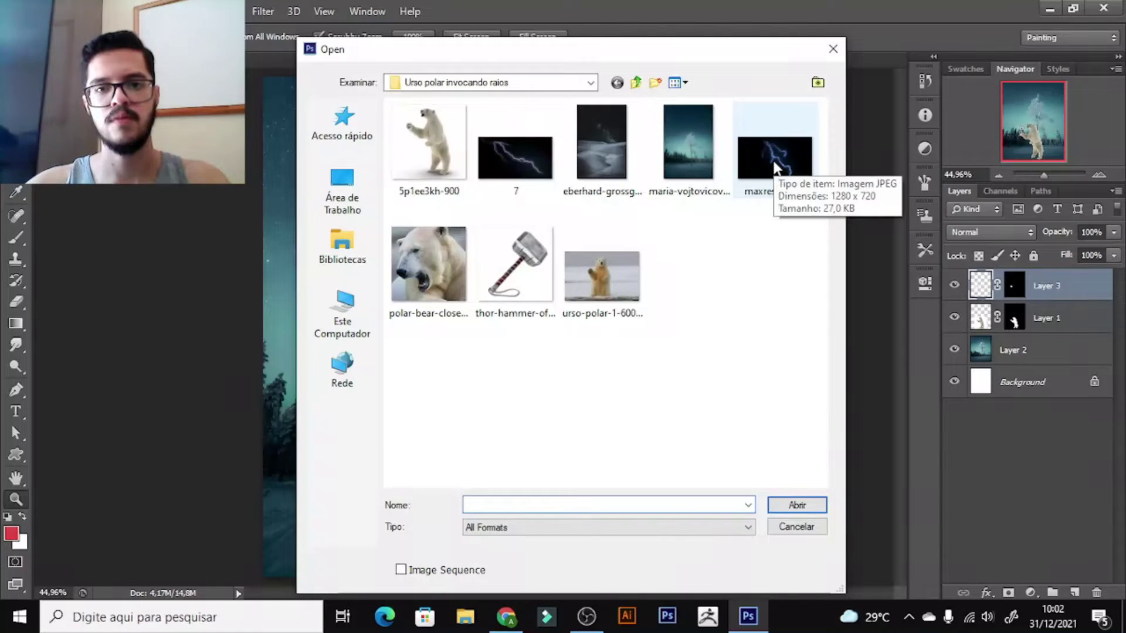
- Bring in the maxresdefault lightning in Screen mode, rotated to strike the hammer
double_click(774, 158)
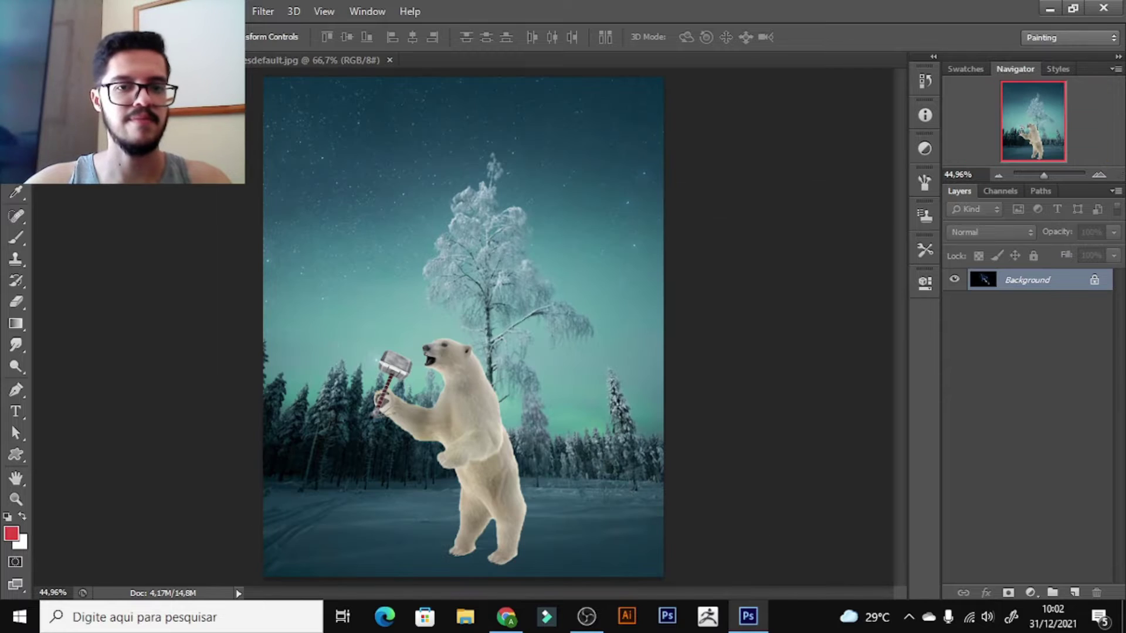
mouse_move(176, 60)
left_mouse_down()
mouse_move(422, 284)
mouse_move(419, 219)
mouse_move(419, 356)
left_mouse_up()
key("shift+alt+s")
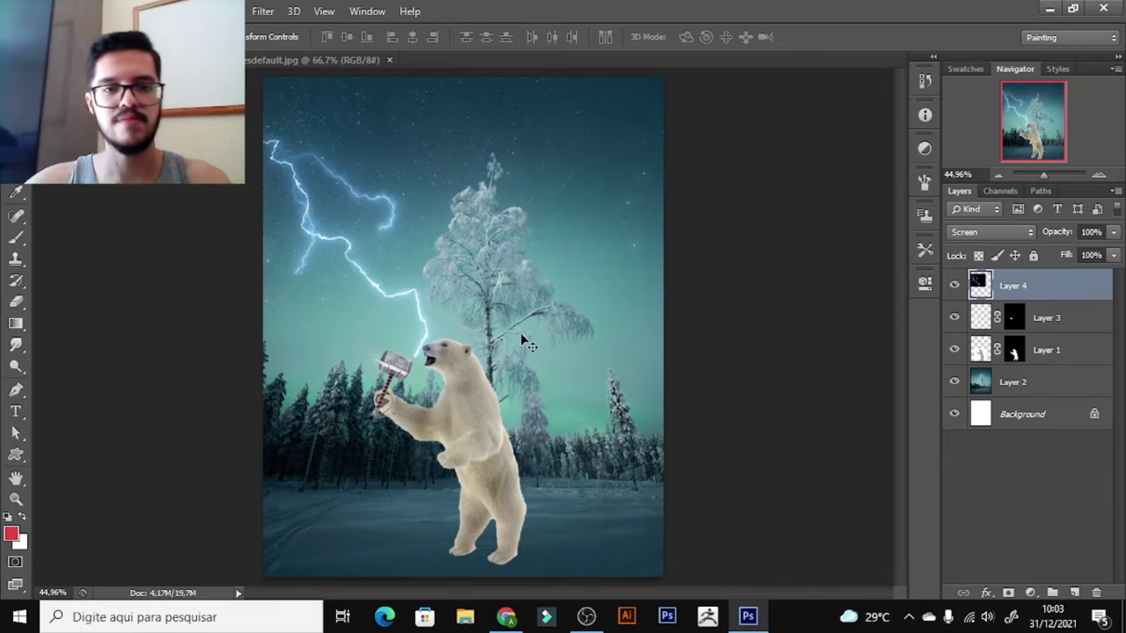
key("ctrl+t")
left_click_drag(608, 275, 616, 339)
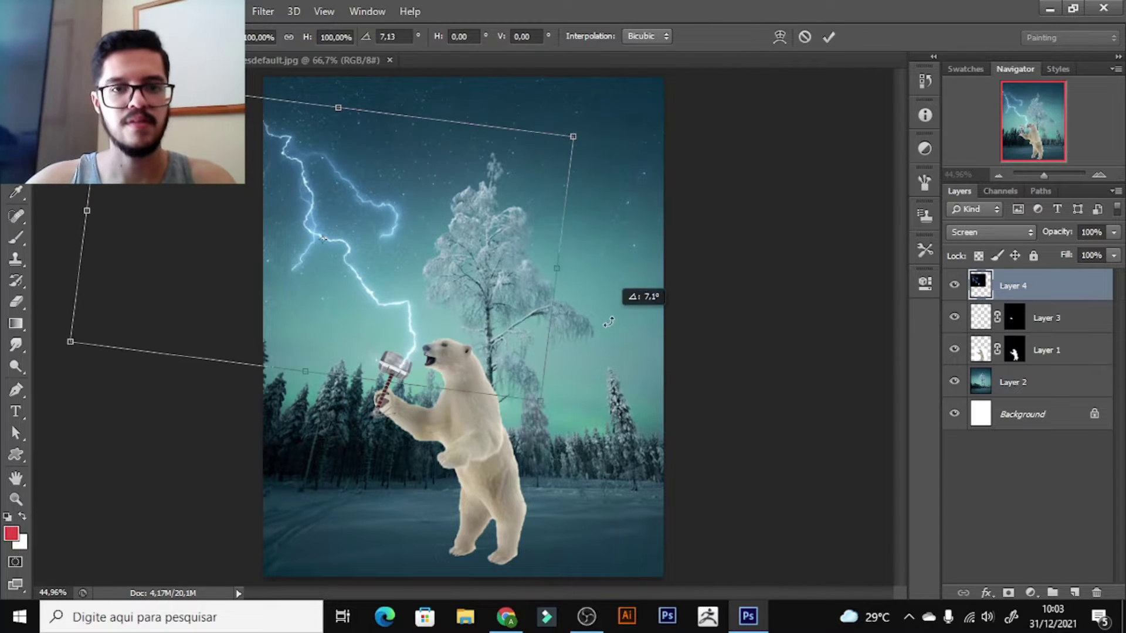
left_click_drag(495, 305, 508, 309)
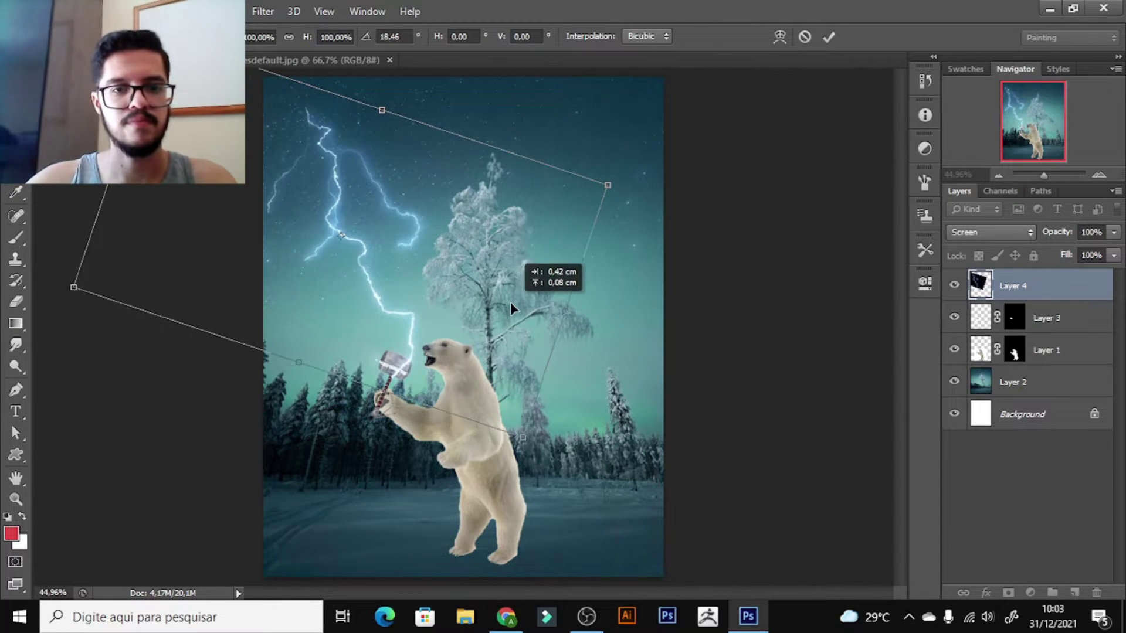
- Skew the bear's bottom corners to tilt it slightly
left_click_drag(568, 572, 494, 550)
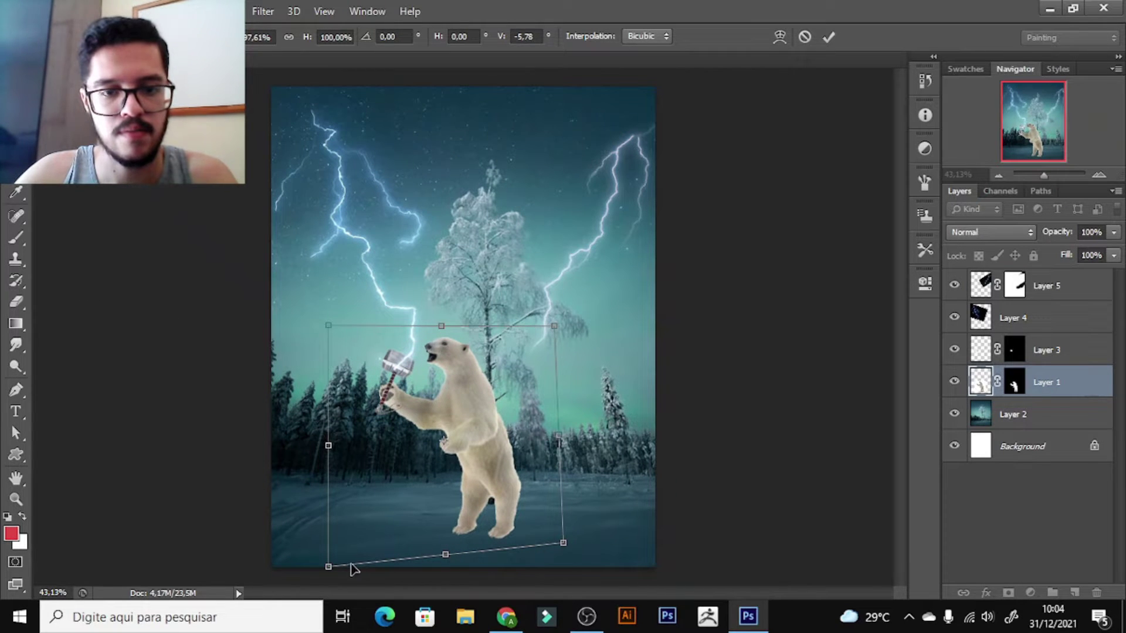
left_click_drag(337, 574, 349, 570)
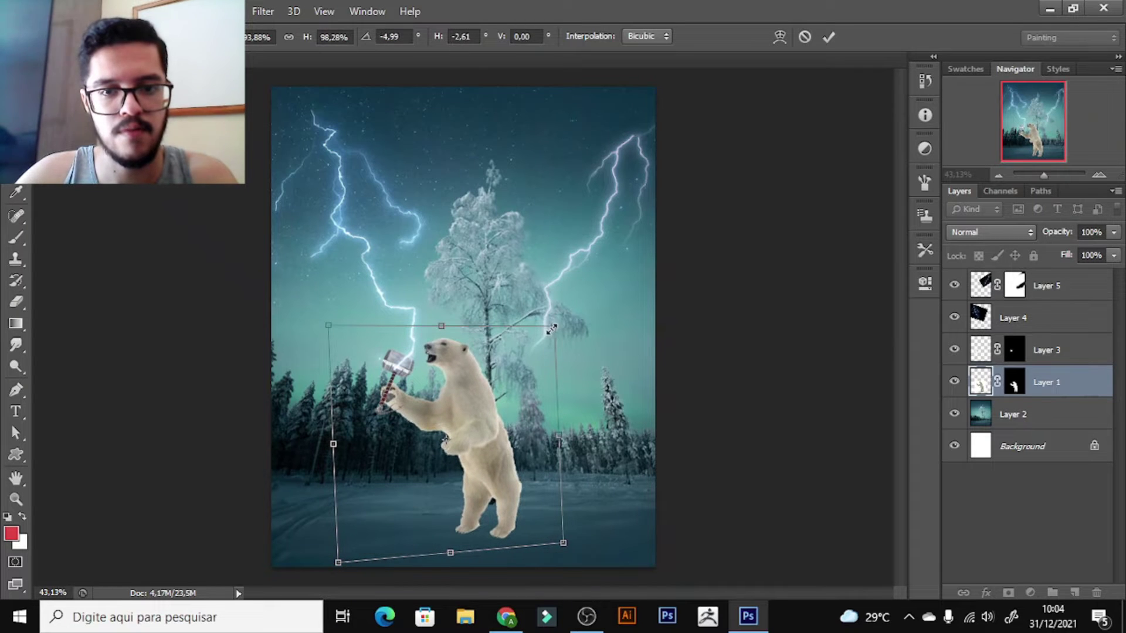
left_click_drag(551, 328, 542, 332)
- Darken the forest background with a clipped Levels layer, output white lowered to about 195
left_click(1042, 405)
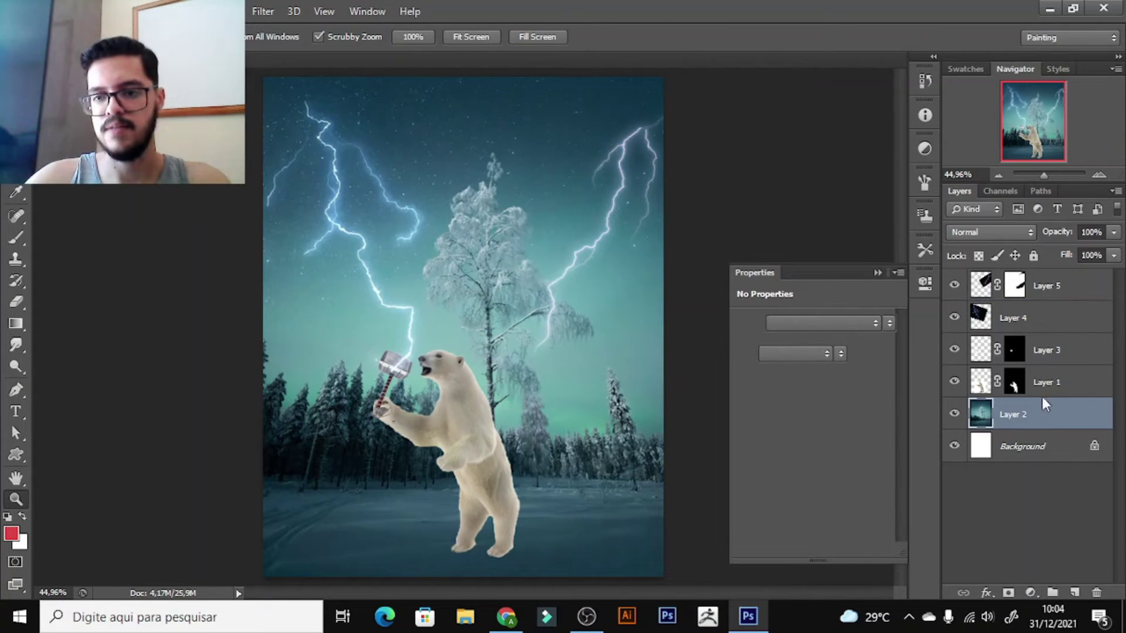
key("ctrl+l")
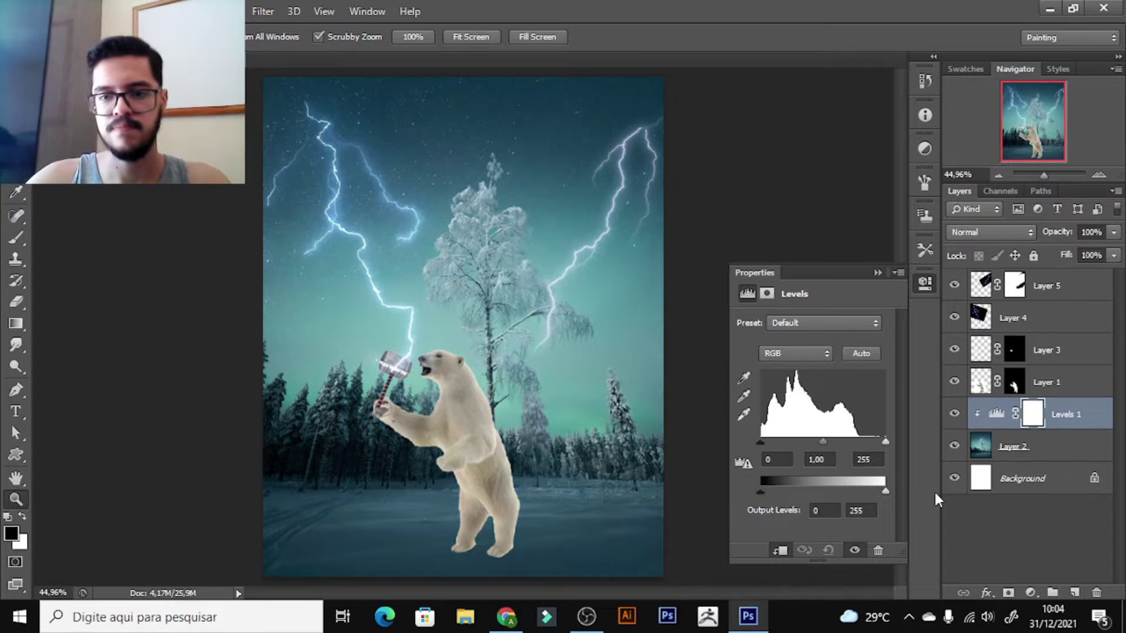
left_click_drag(885, 492, 857, 492)
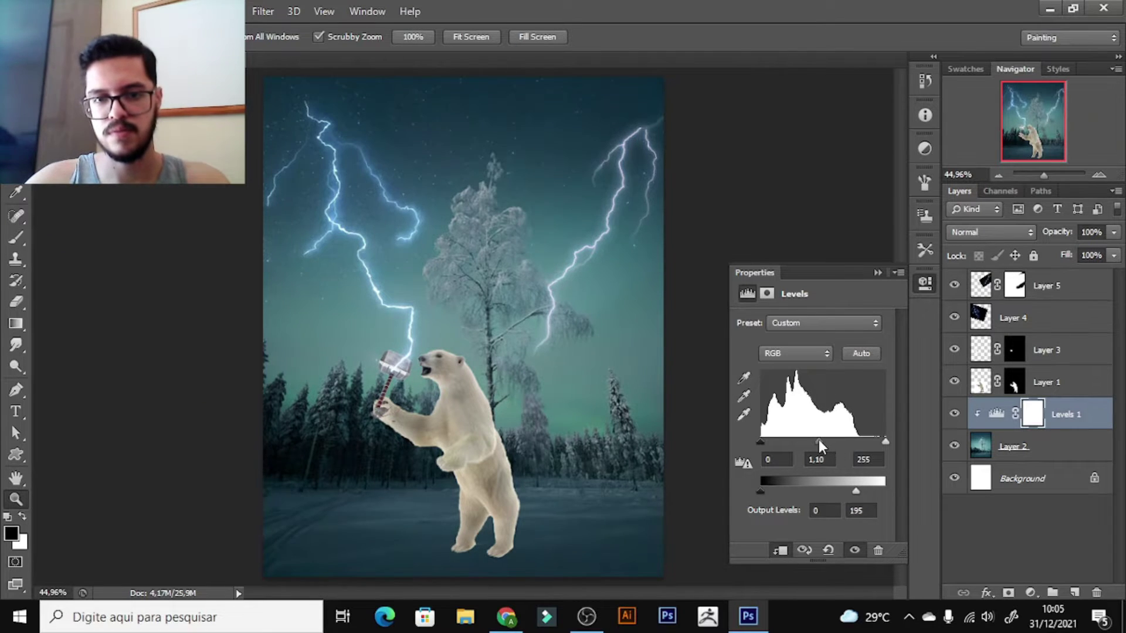
left_click(879, 272)
left_click_drag(487, 400, 497, 334)
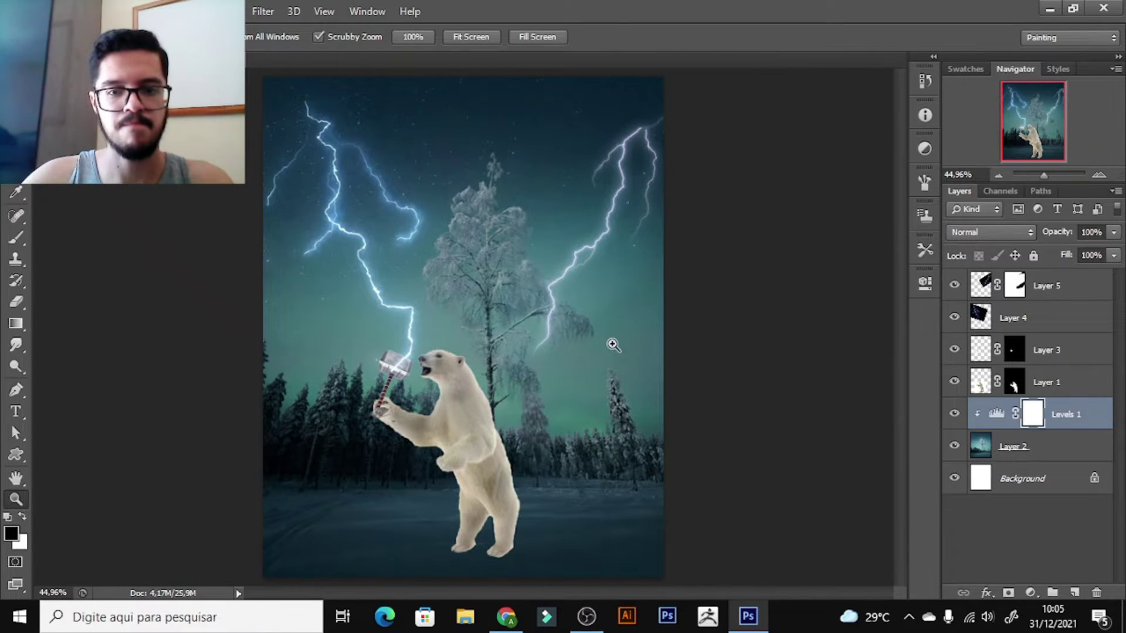
left_click_drag(398, 364, 457, 363)
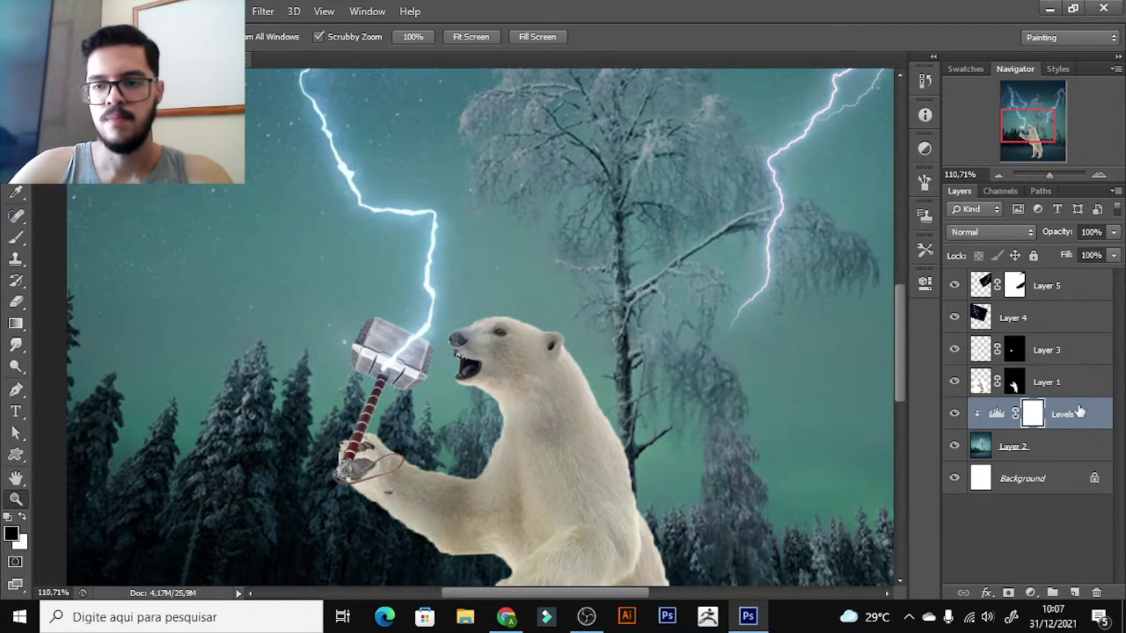
- Add a new empty layer above the bear layer, zoom in on its head, and shrink the brush
left_click(1055, 383)
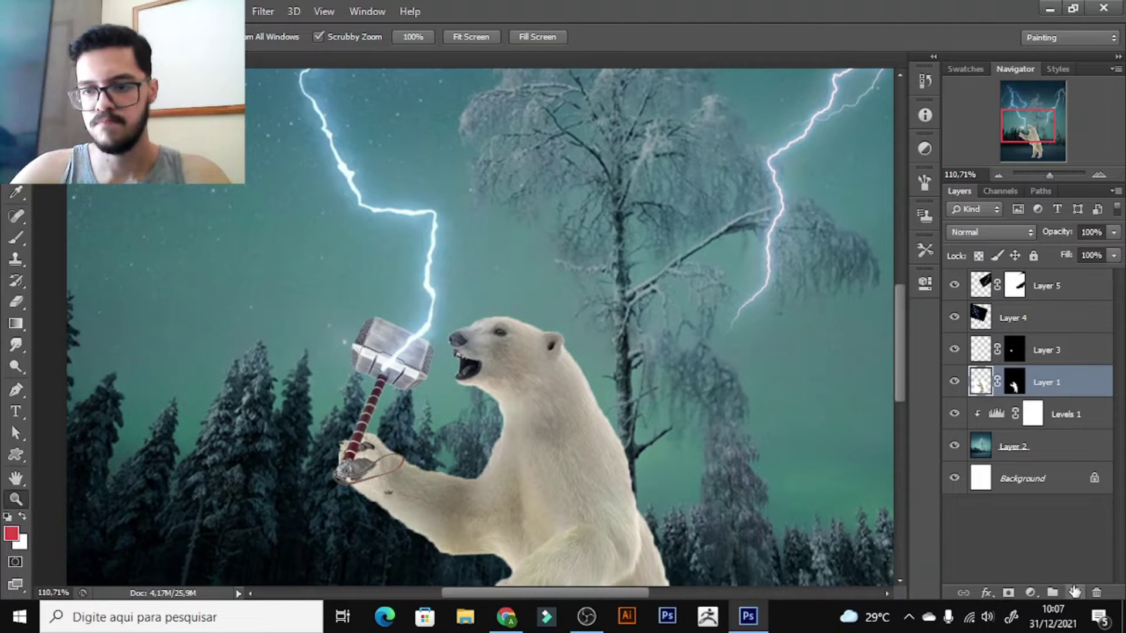
left_click(1074, 592)
left_click_drag(533, 405, 574, 405)
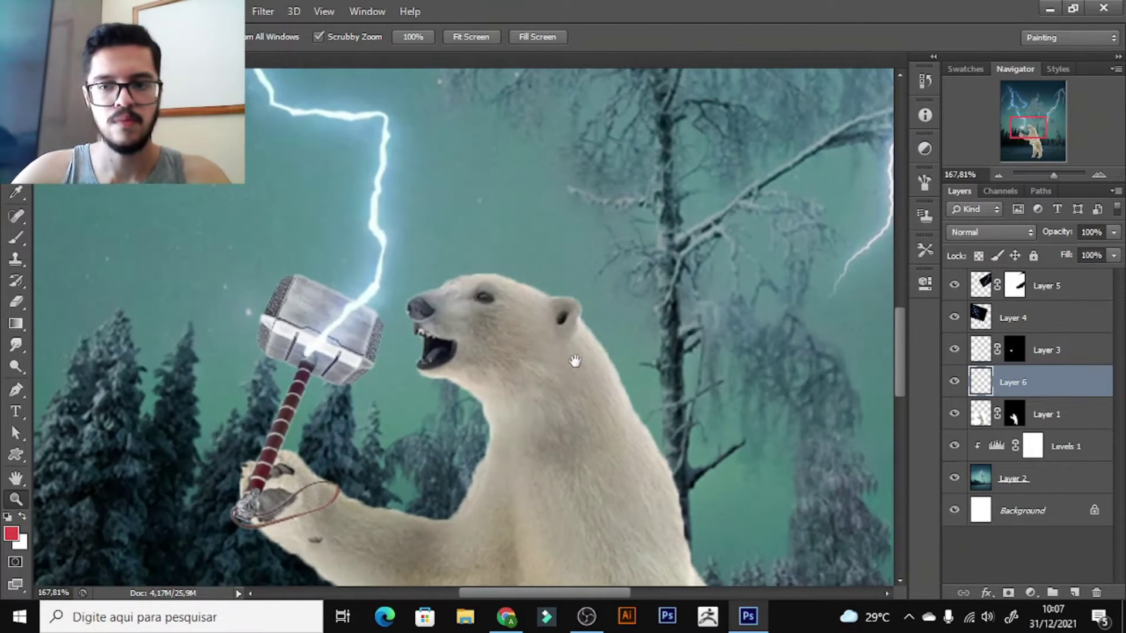
left_click_drag(560, 356, 585, 365)
left_click_drag(553, 320, 581, 320)
key("b")
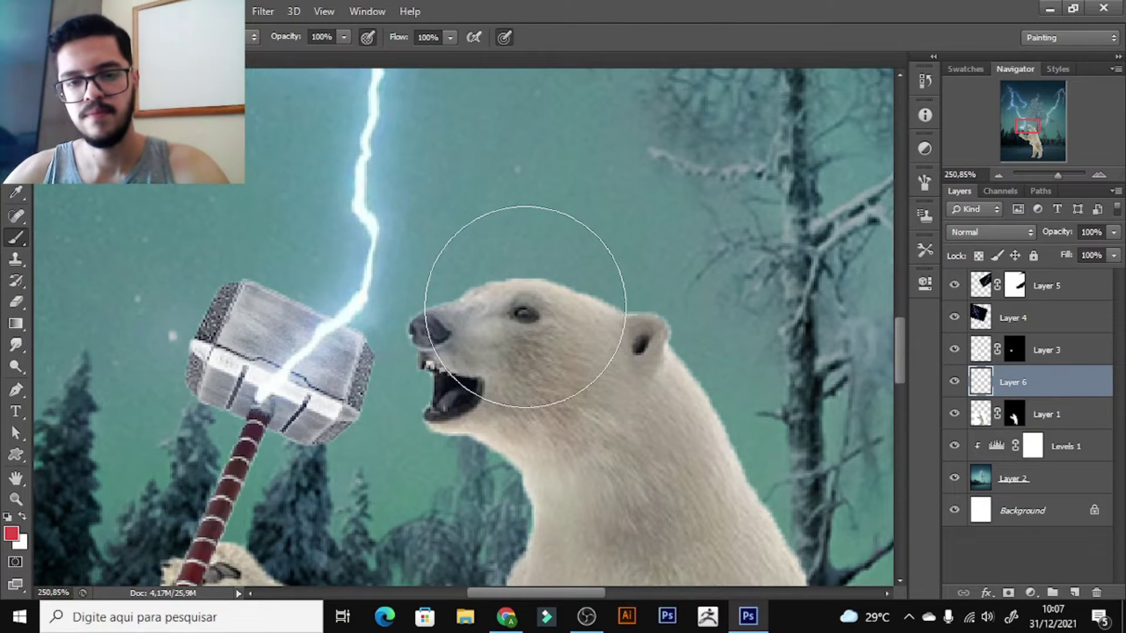
key("bracketleft")
key("bracketleft")
key("bracketleft")
key("bracketleft")
key("bracketleft")
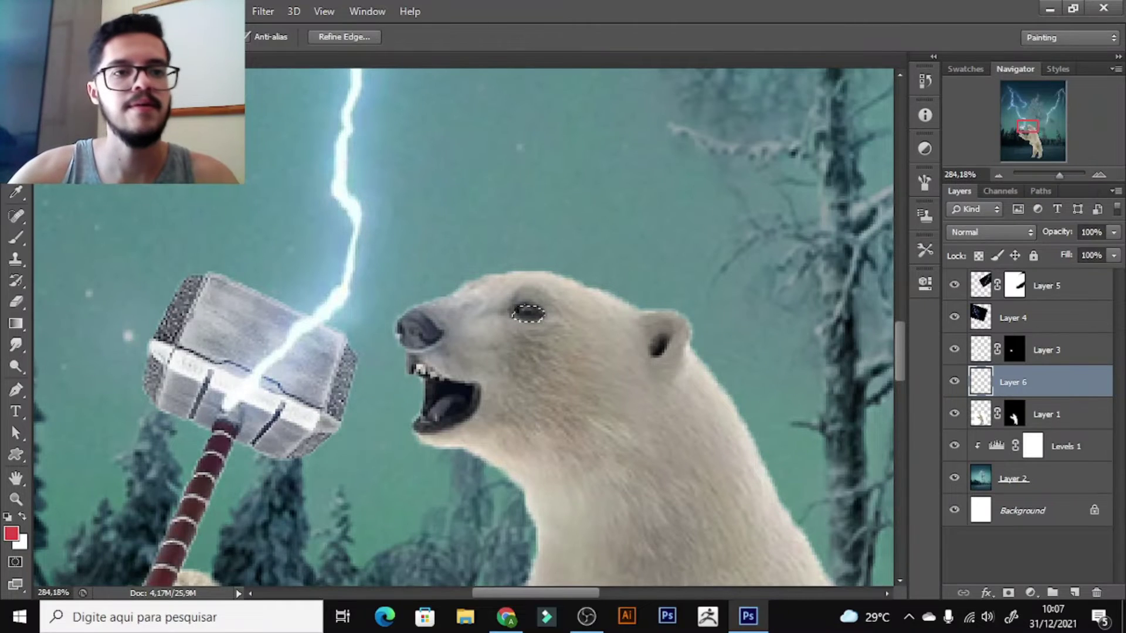
- Fill the eye selection with a light cyan colour using Edit > Fill
left_click(88, 11)
left_click(159, 230)
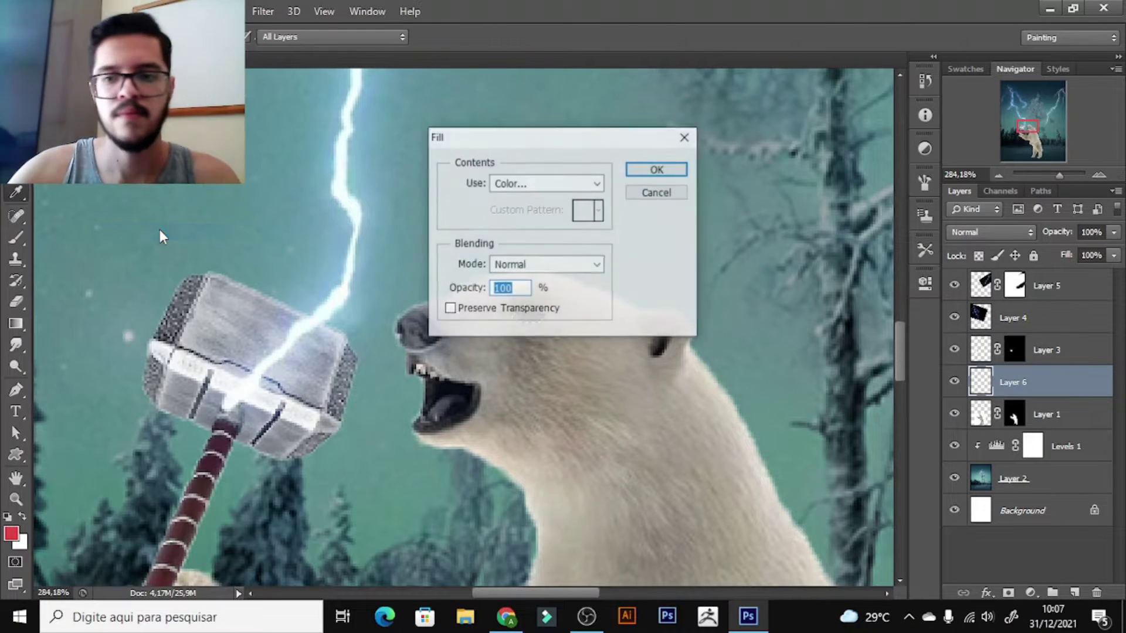
left_click(546, 183)
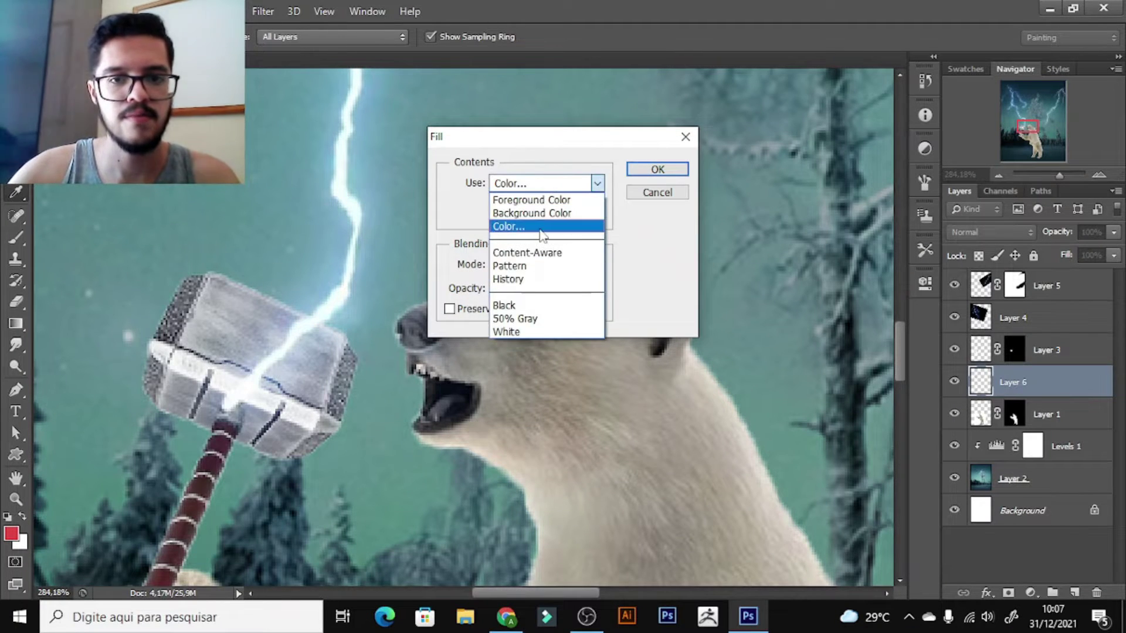
left_click(542, 227)
left_click(337, 312)
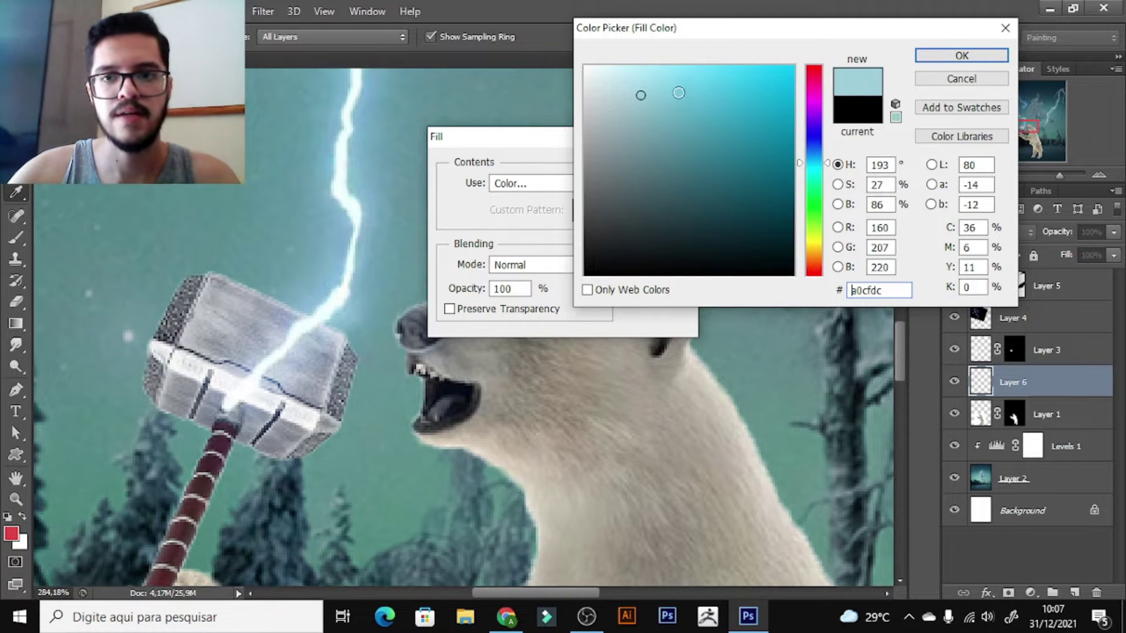
left_click(679, 79)
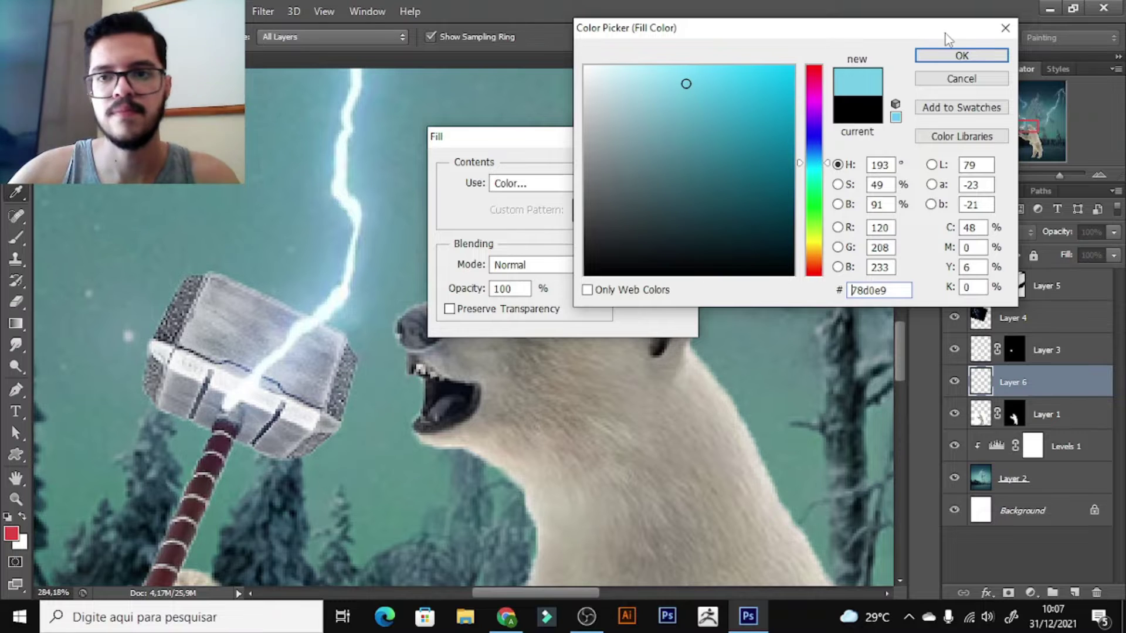
left_click(959, 55)
left_click(669, 167)
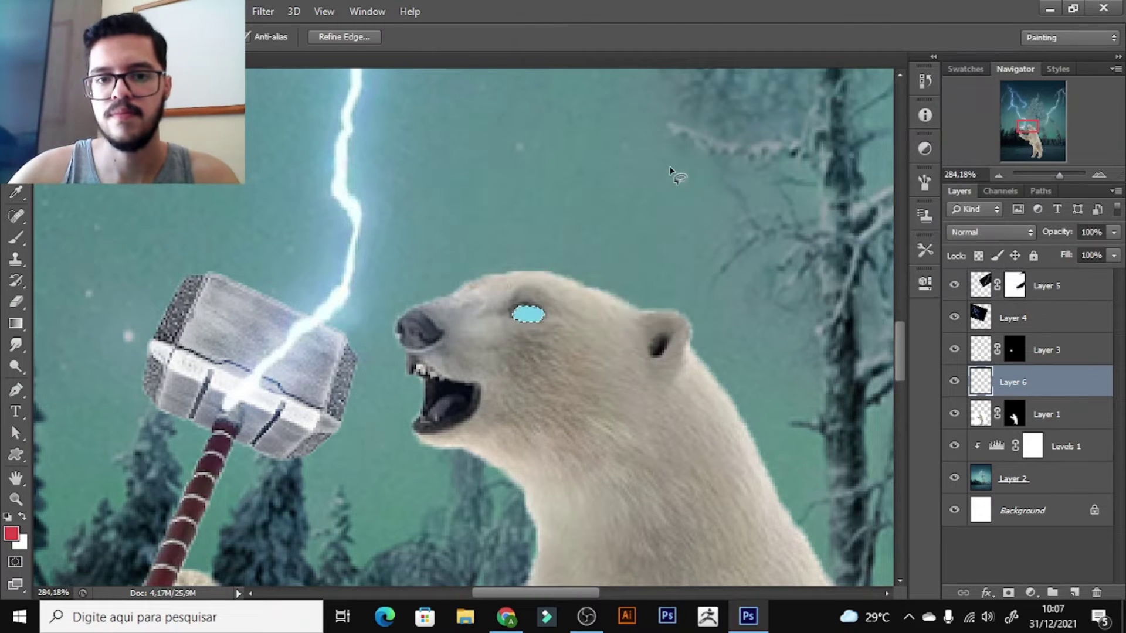
key("z")
scroll(572, 323, "down", 4)
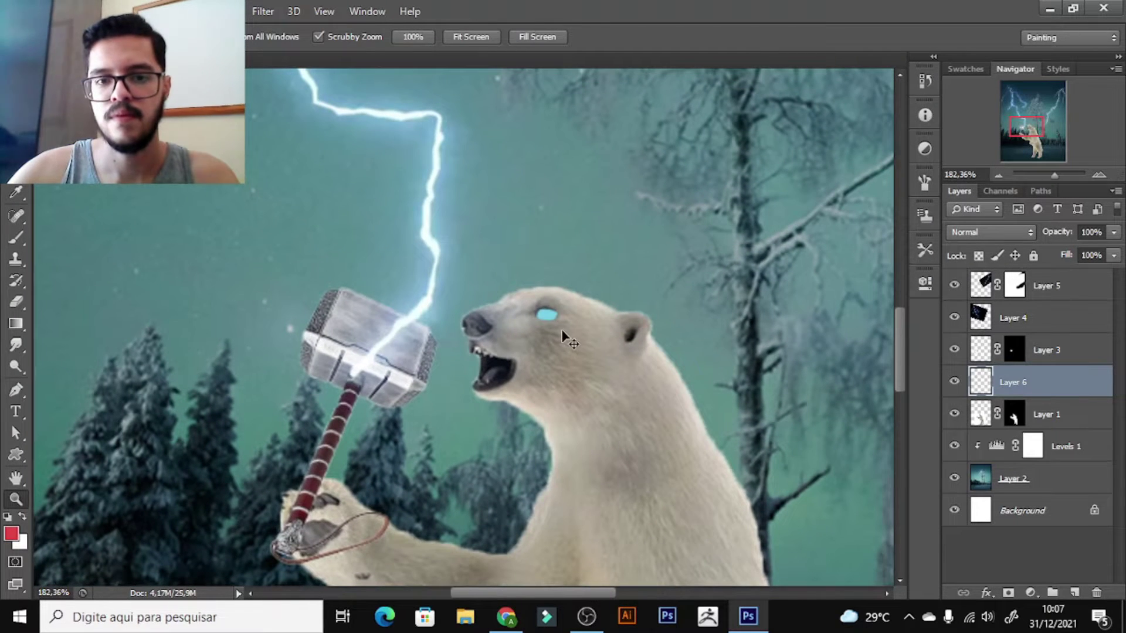
scroll(553, 316, "up", 2)
- On a new layer, sample cyan from the lightning and paint a soft glow over the eye
key("b")
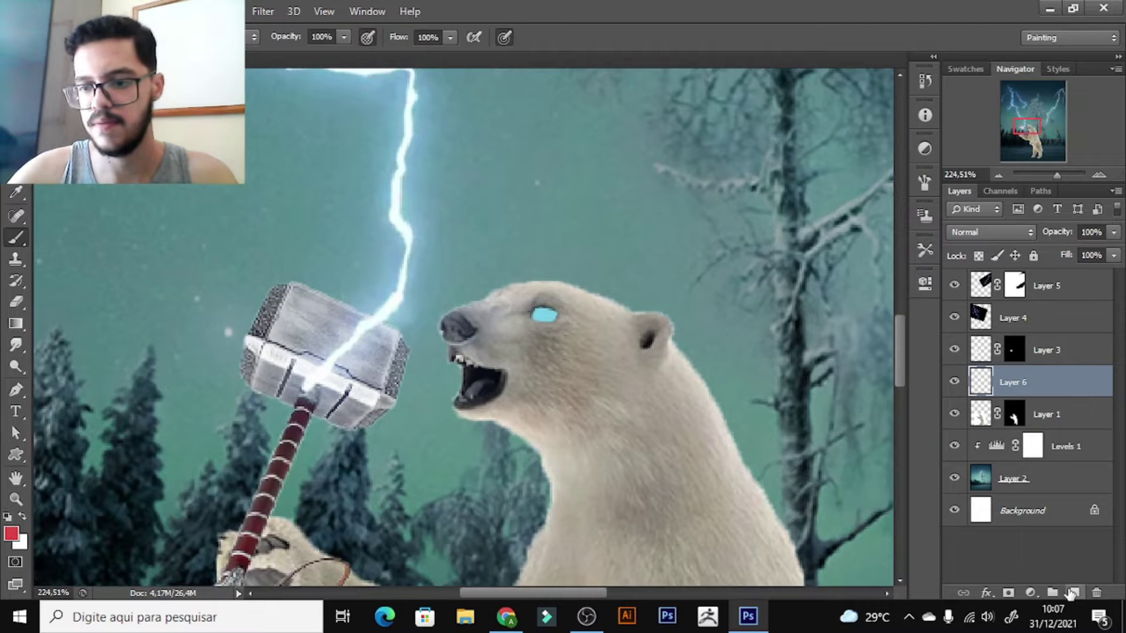
left_click(1073, 591)
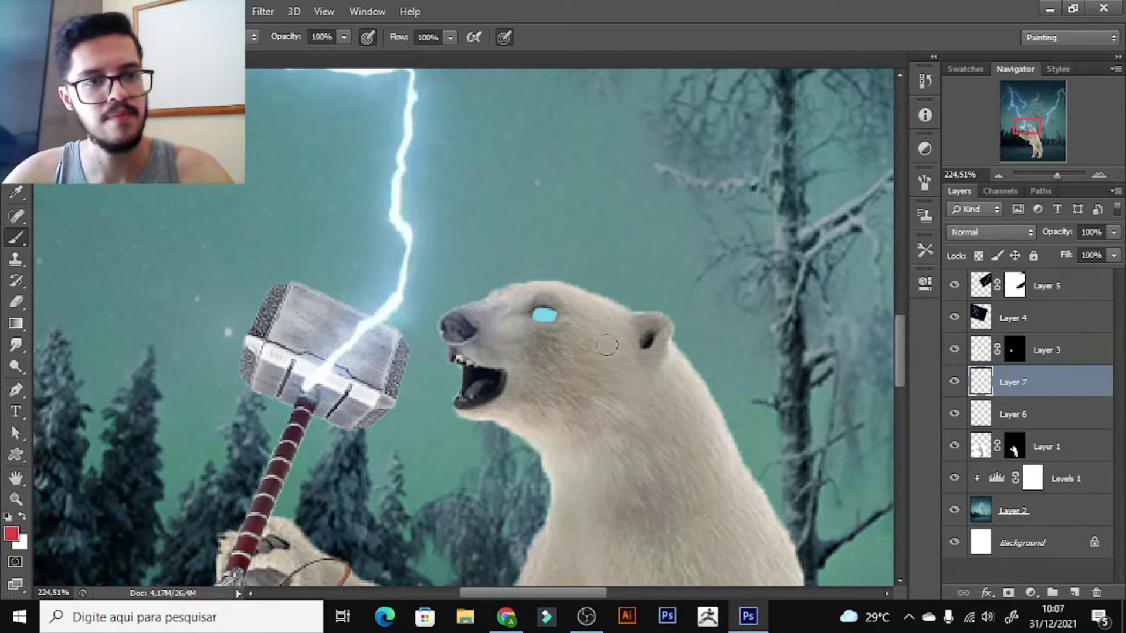
left_click(543, 317)
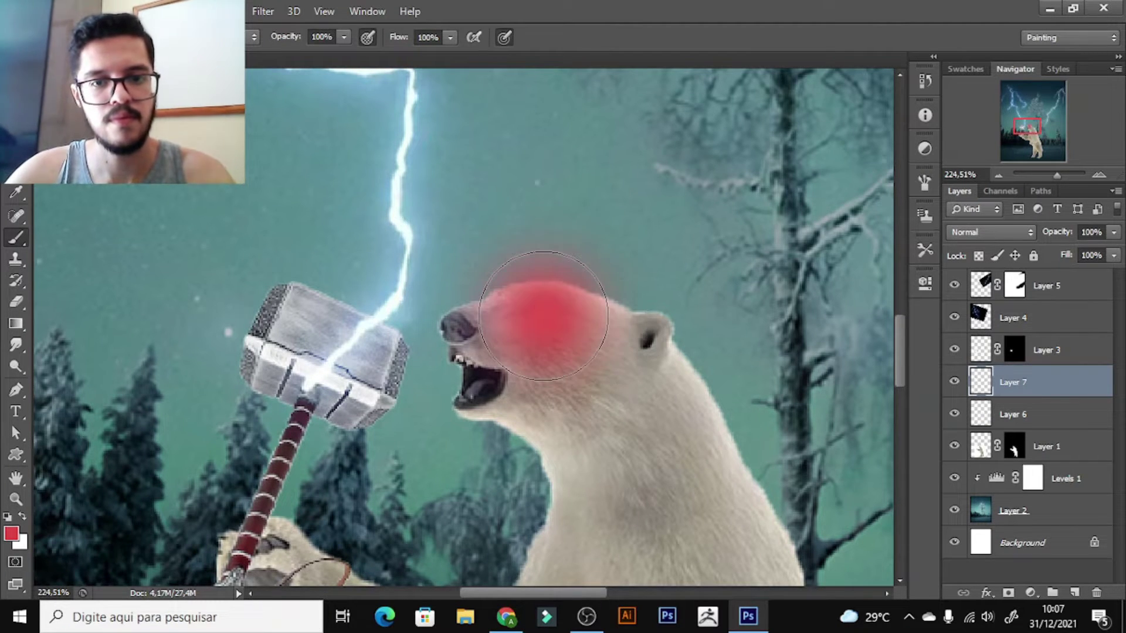
key("ctrl+z")
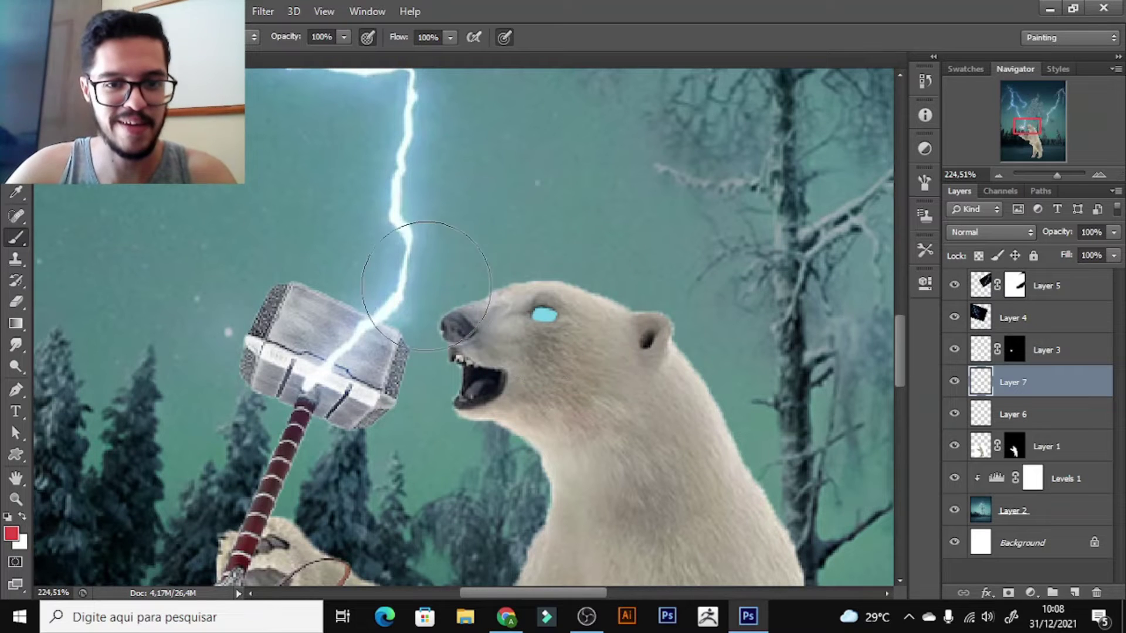
left_click(408, 295)
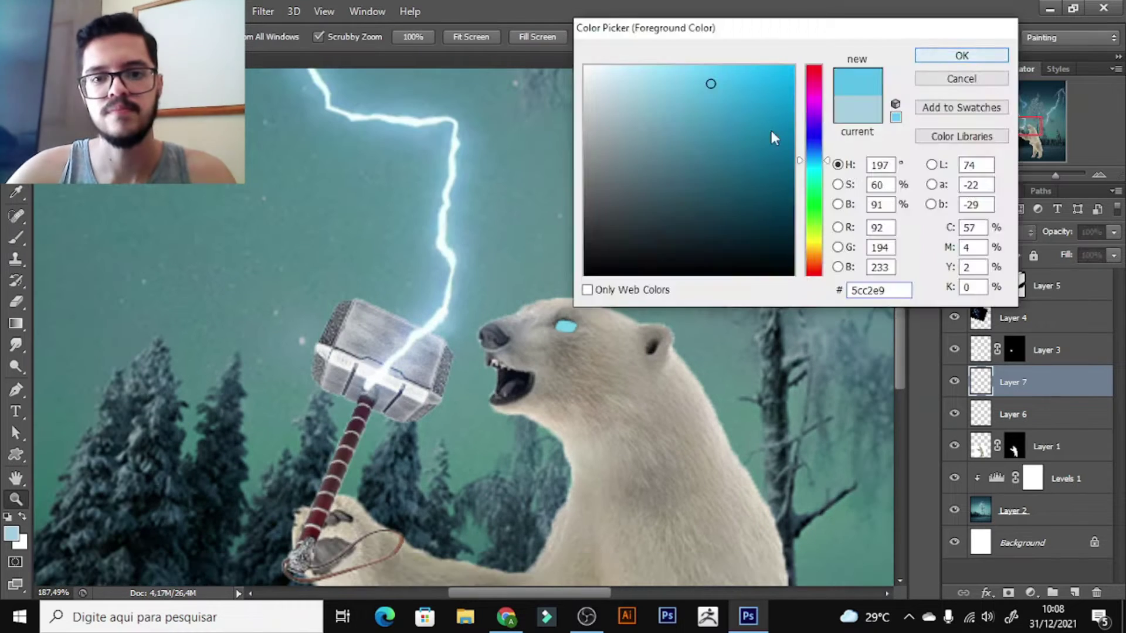
key("b")
left_click(566, 322)
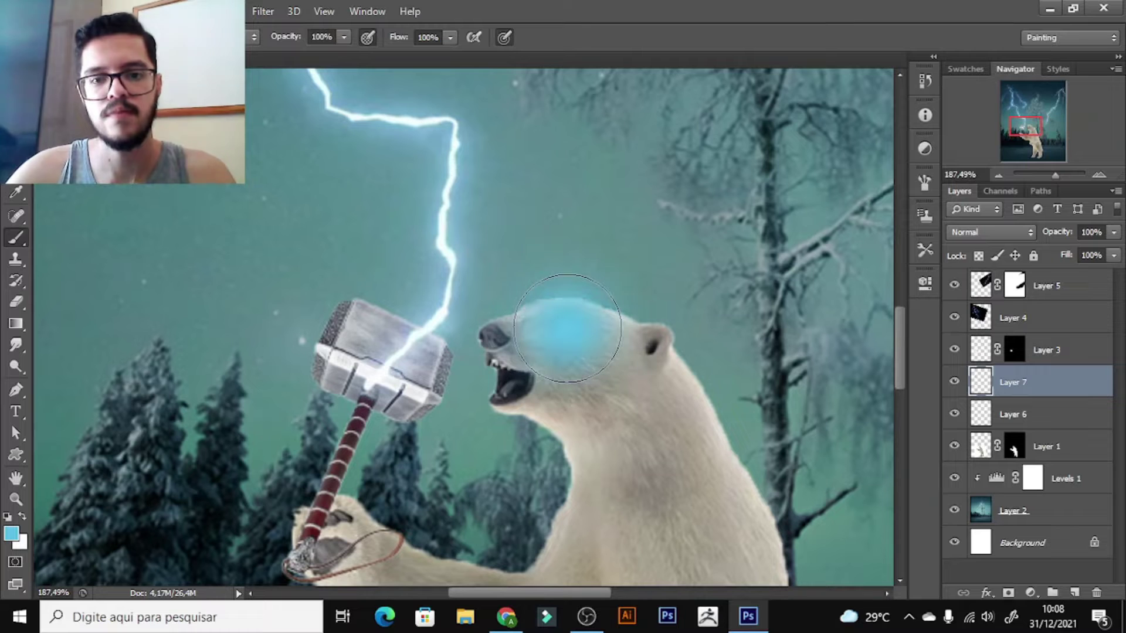
key("ctrl+z")
left_click(566, 321)
- Set the glow layer's blend mode to Lighten, nudge it onto the eye, and fit on screen
left_click(1020, 231)
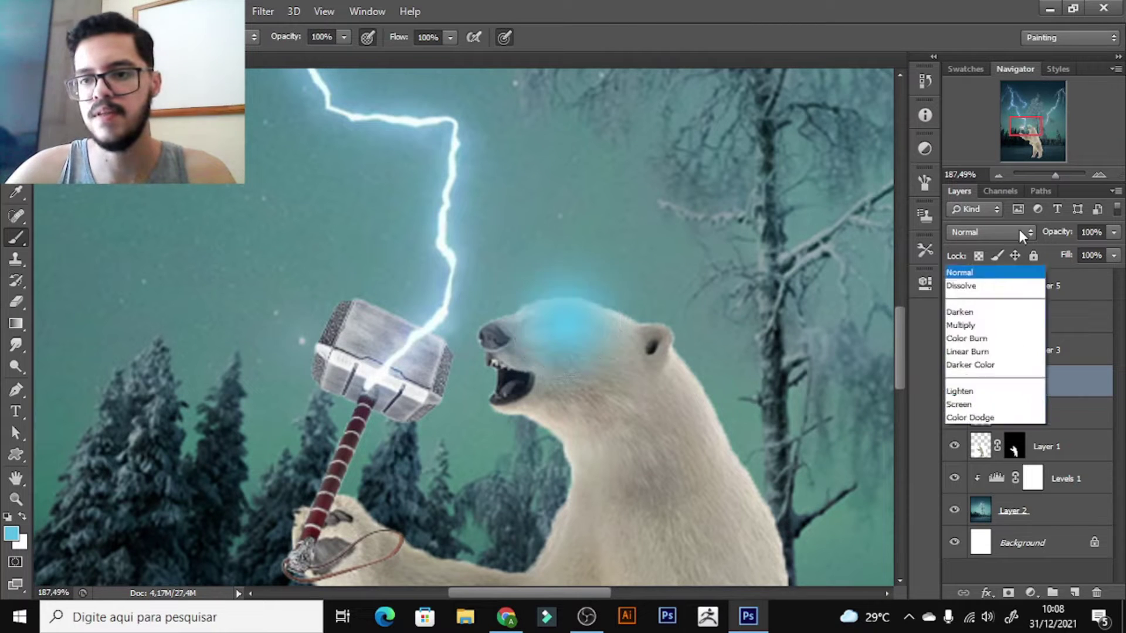
left_click(979, 140)
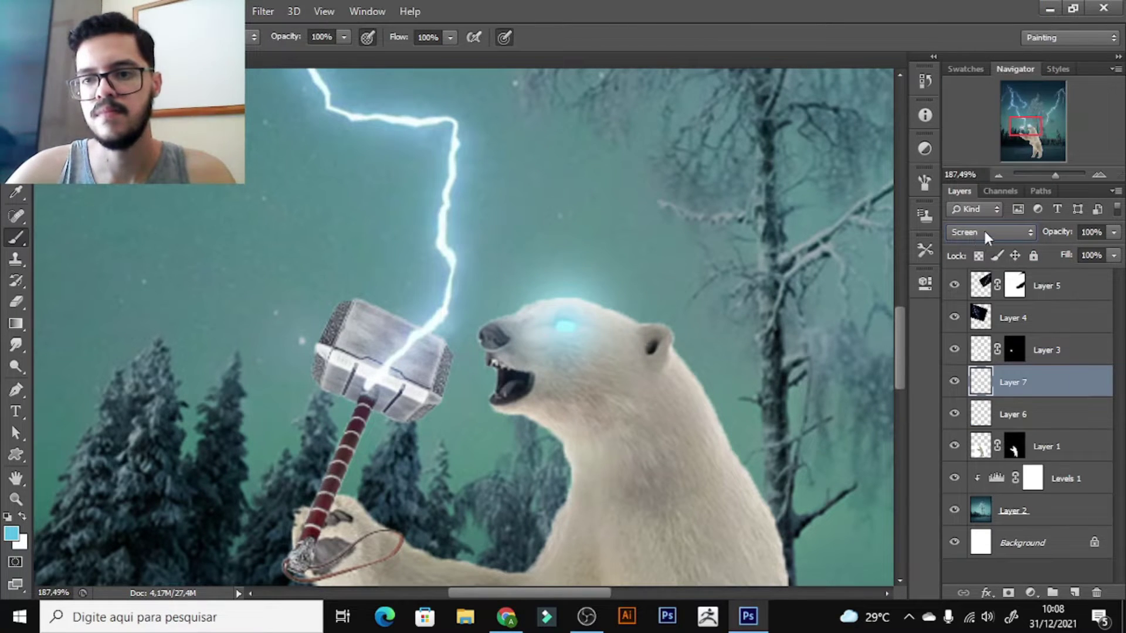
left_click(984, 231)
left_click(967, 127)
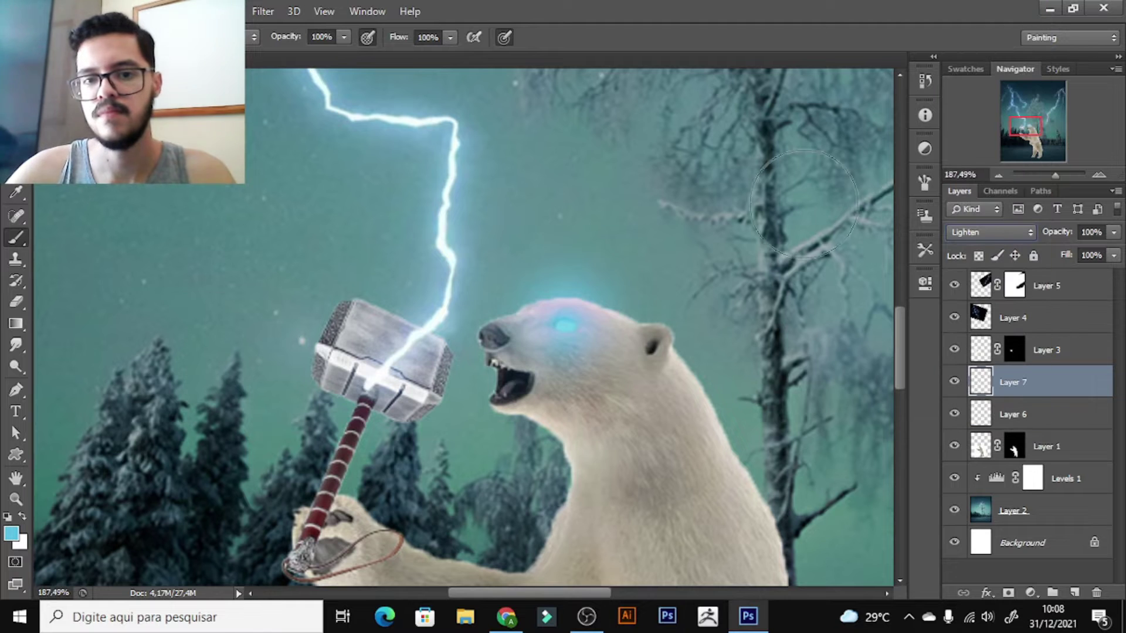
key("v")
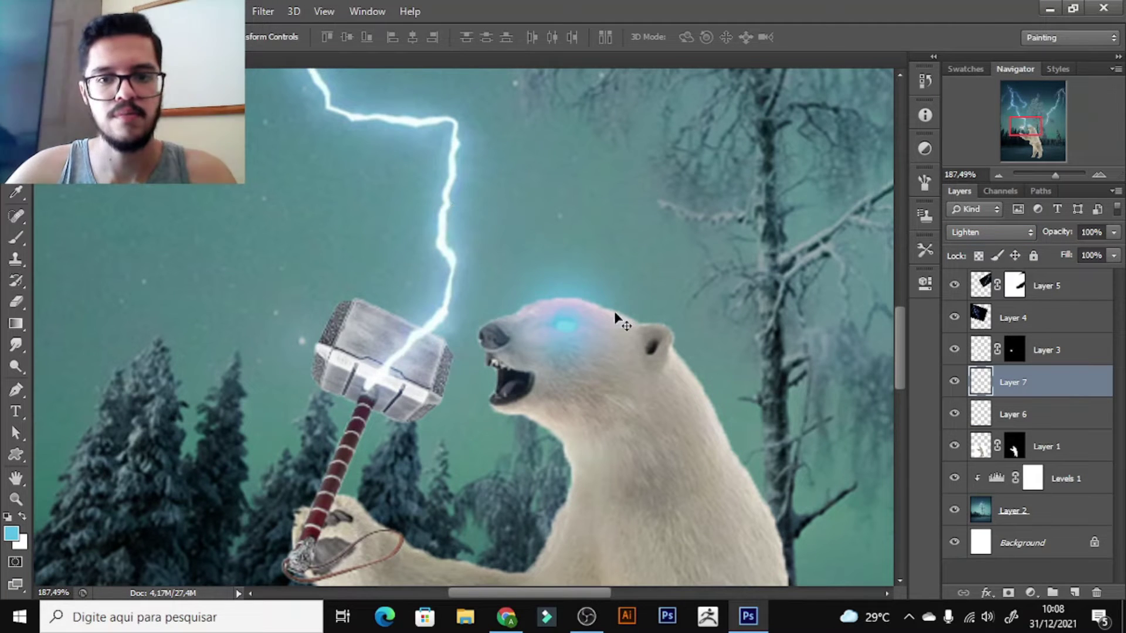
left_click_drag(615, 317, 573, 350)
key("z")
right_click(573, 351)
left_click(575, 351)
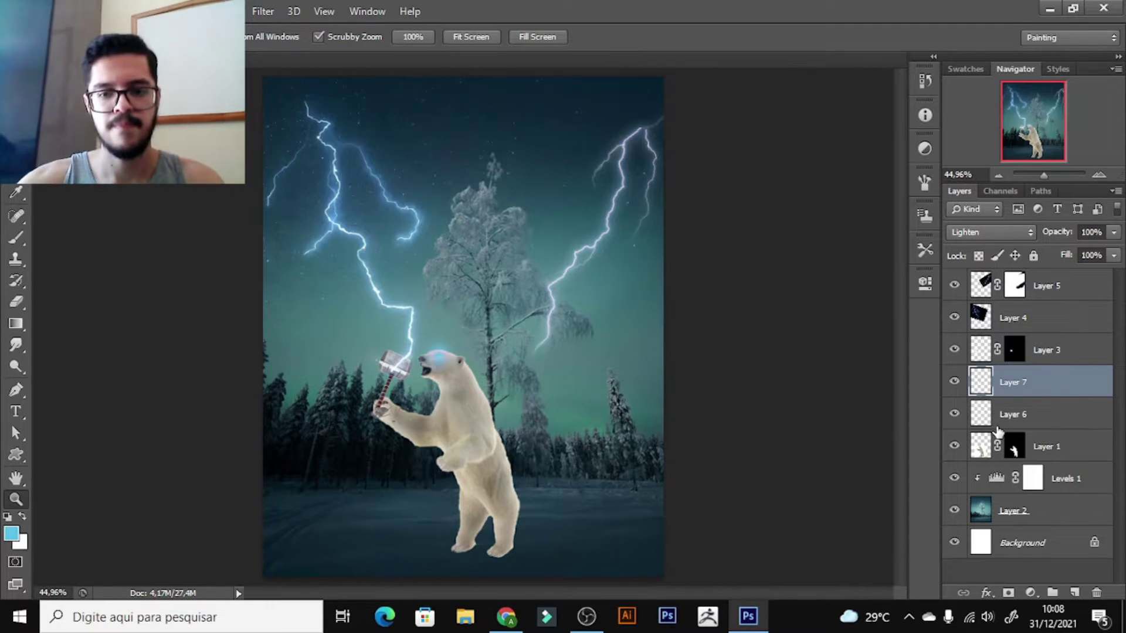
- Rename Layer 1 to urso and darken it with a clipped Levels layer lowering output white
left_click(1042, 285)
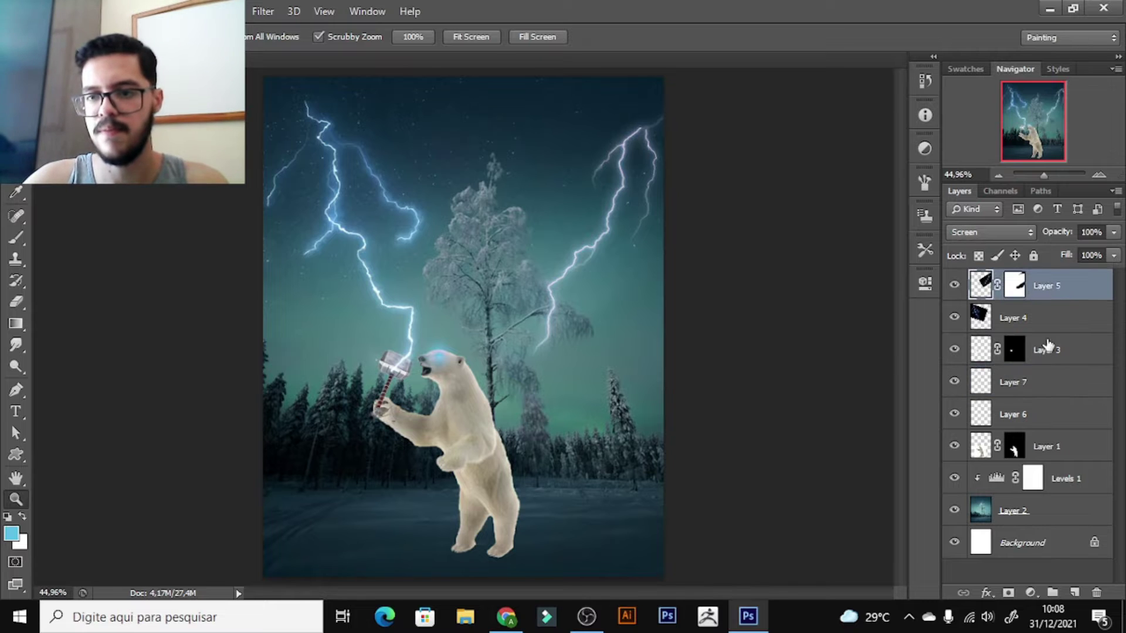
left_click(1045, 416)
double_click(1049, 446)
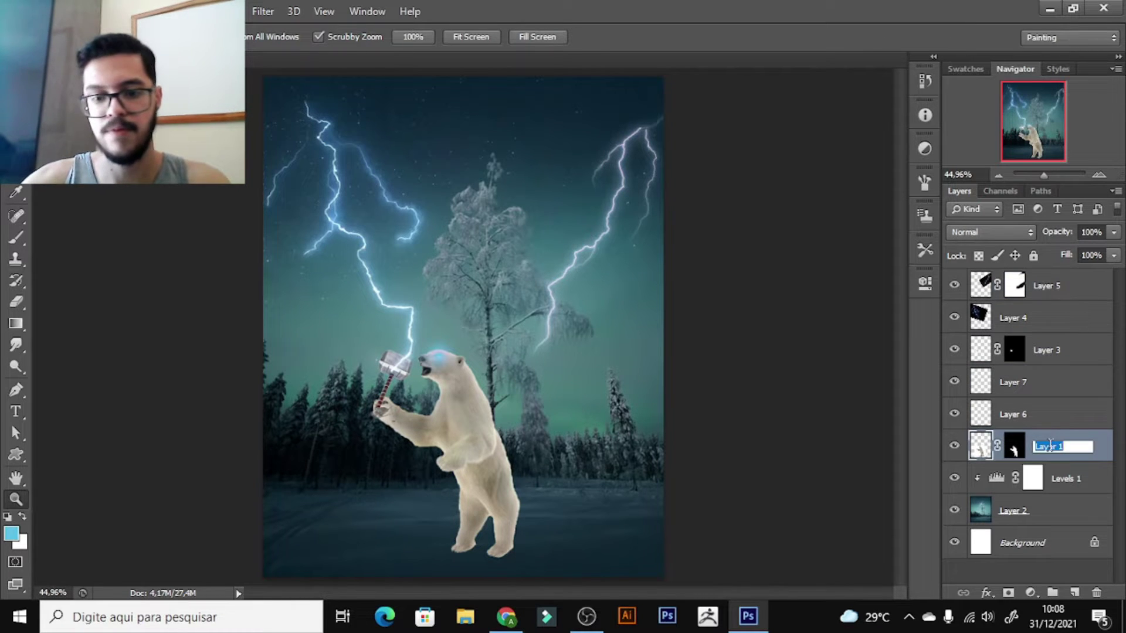
type("urso")
key("Return")
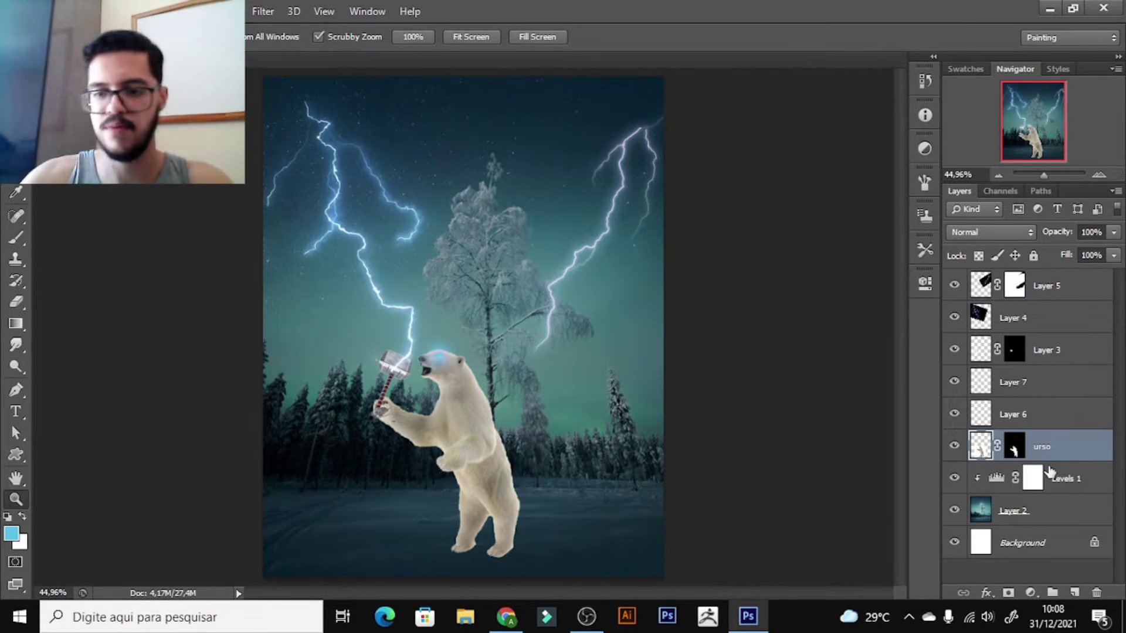
left_click(1030, 593)
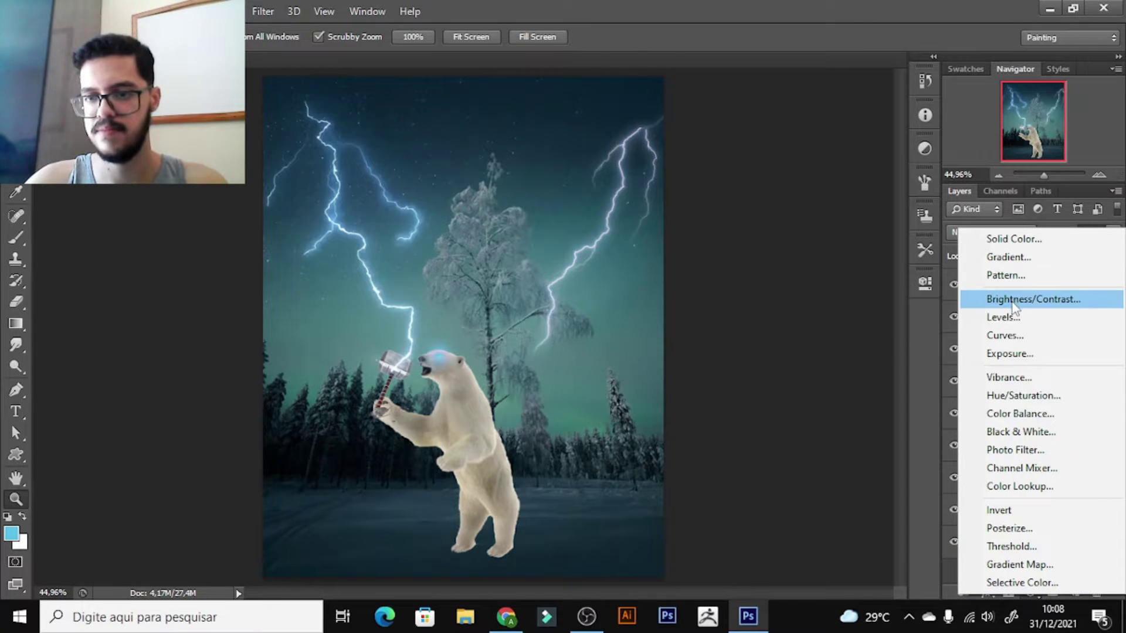
left_click(1004, 317)
left_click_drag(1055, 444, 1060, 456)
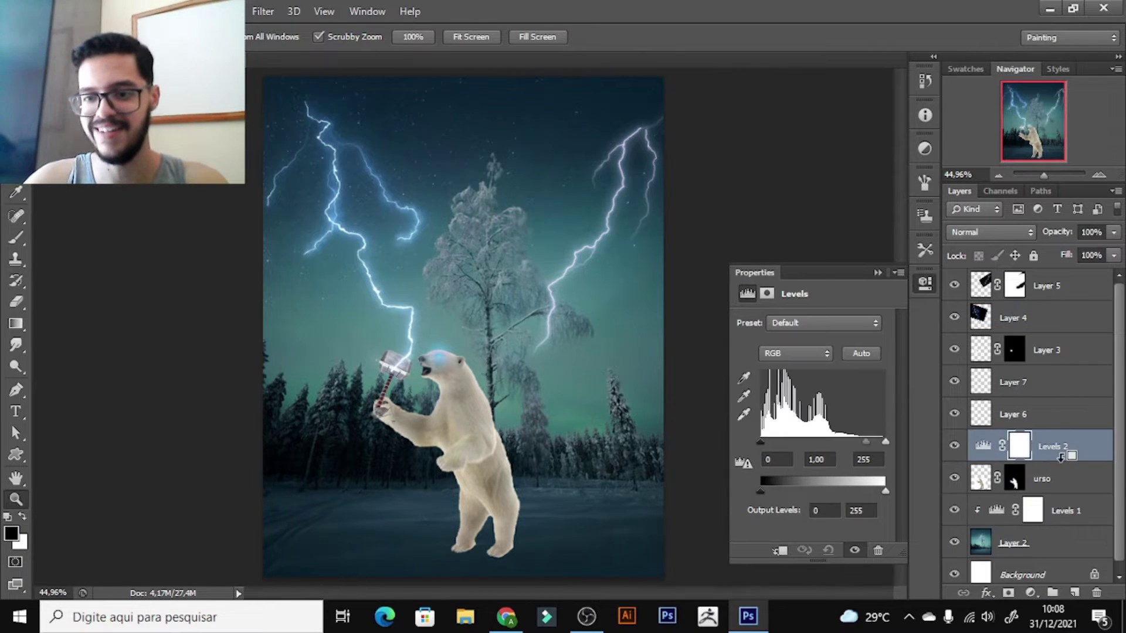
left_click(1060, 456, "alt")
left_click_drag(884, 490, 874, 492)
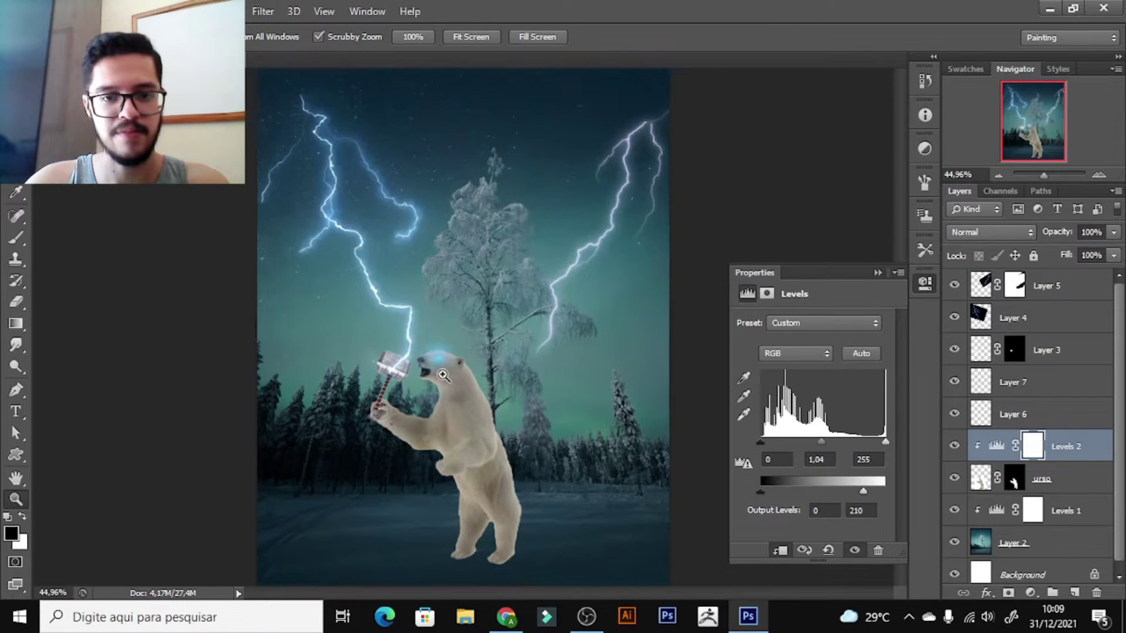
left_click_drag(422, 336, 738, 329)
left_click(874, 272)
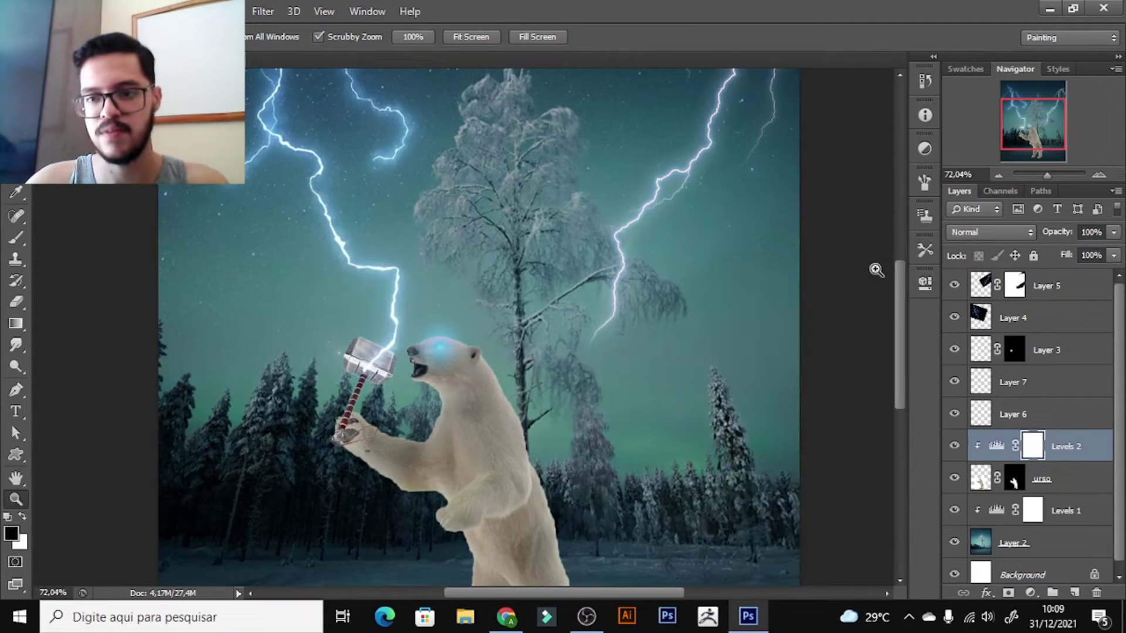
- Rename Layer 3 to martelo and darken its highlights and midtones with a clipped Levels layer
scroll(1032, 431, "down", 1)
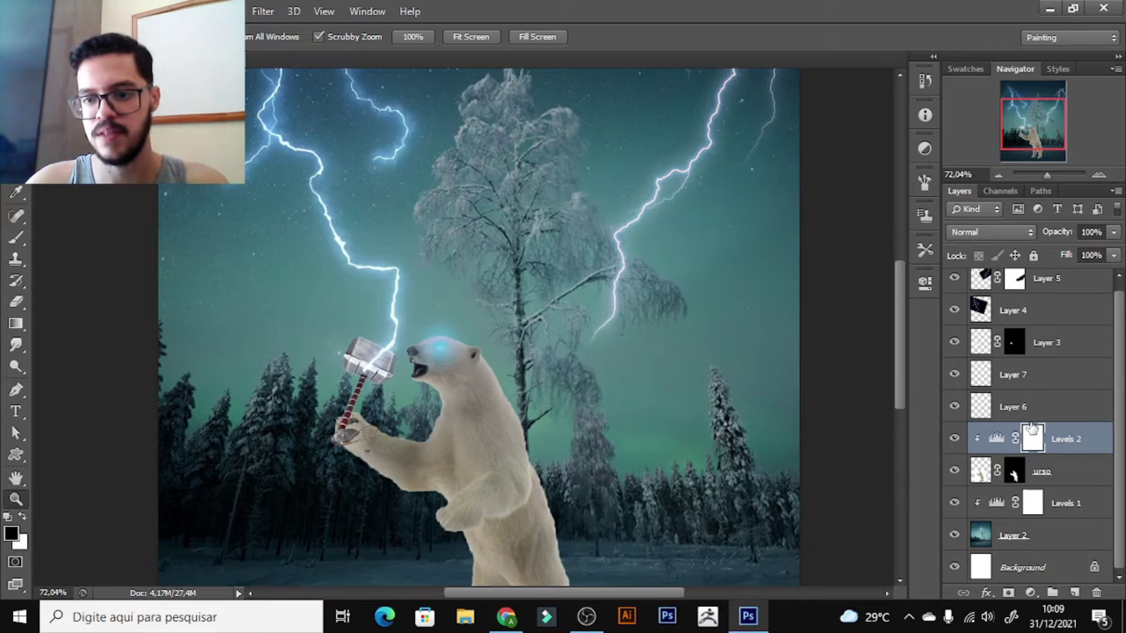
left_click(954, 342)
double_click(1050, 342)
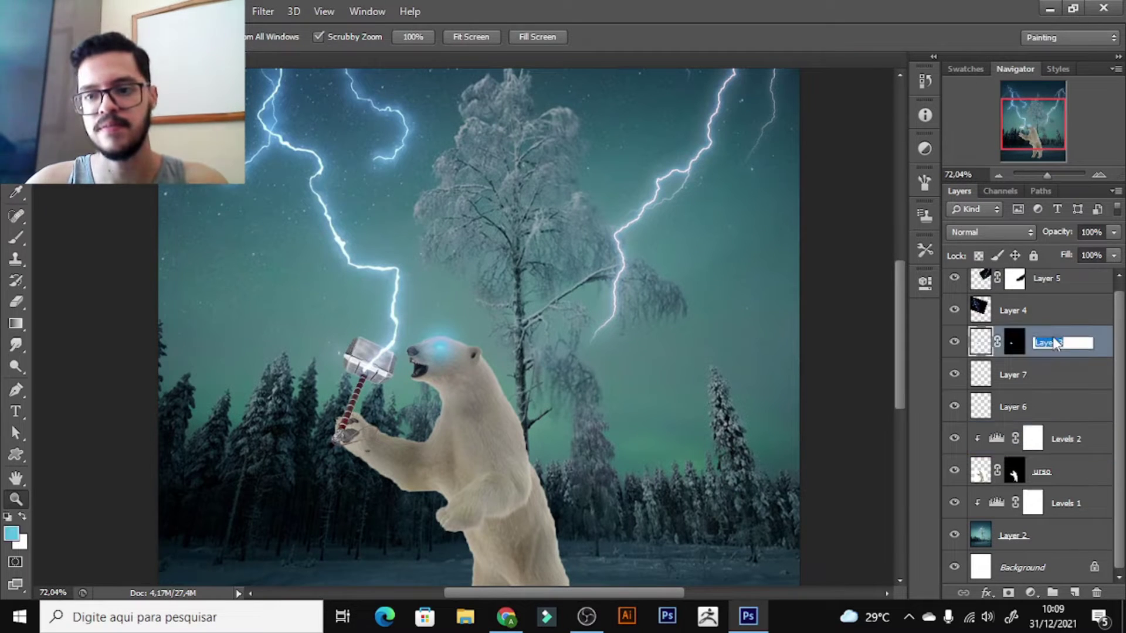
type("martelo")
key("Return")
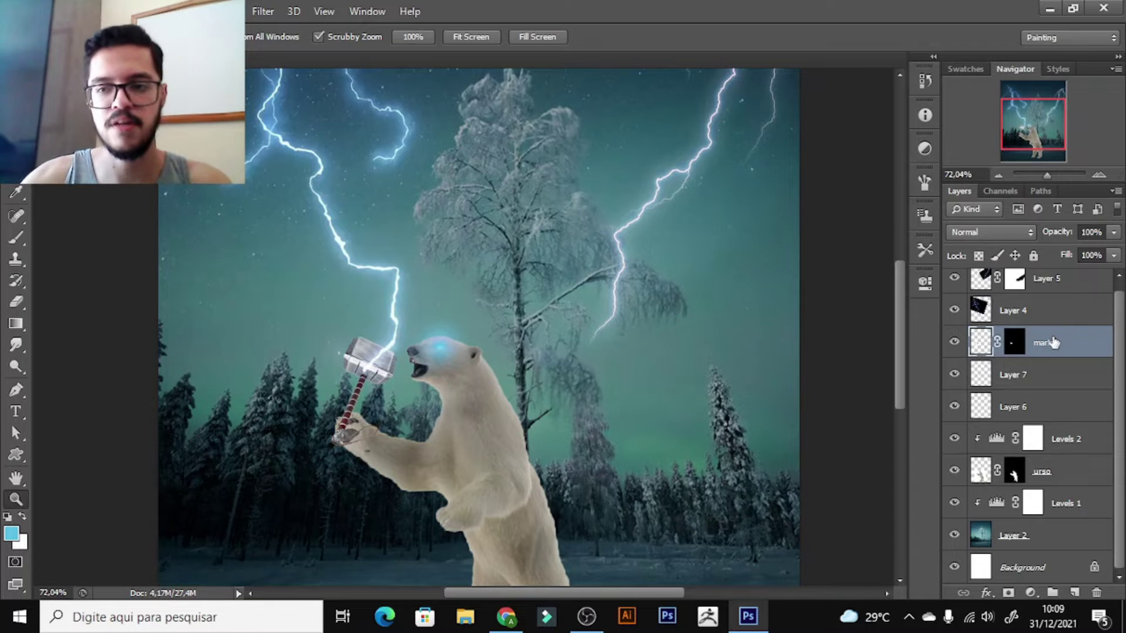
left_click(1038, 591)
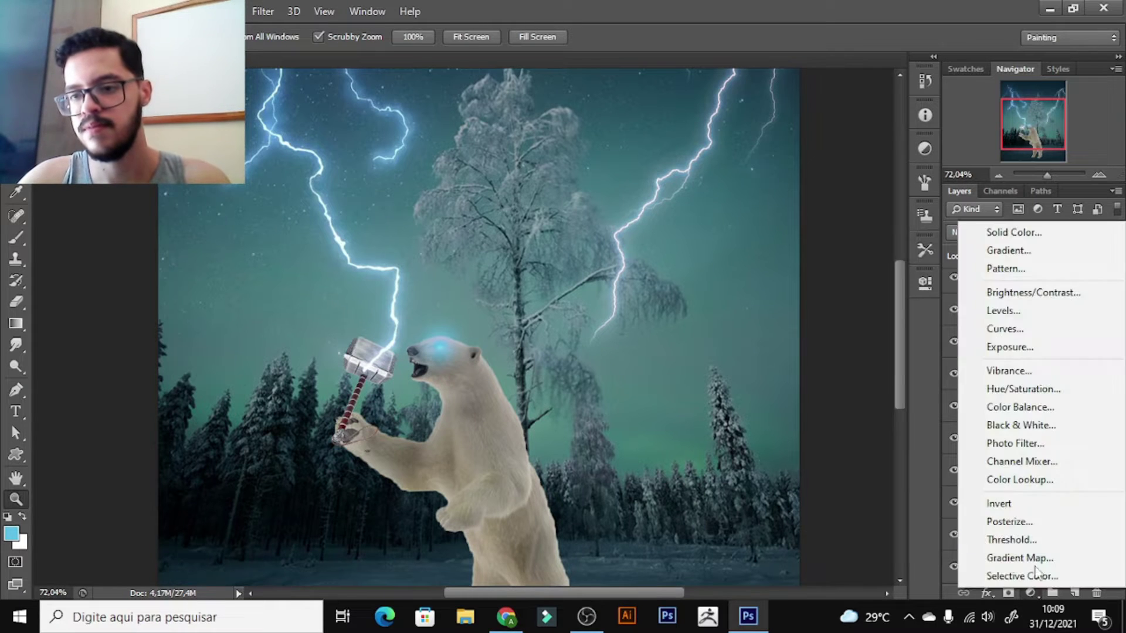
left_click(1016, 310)
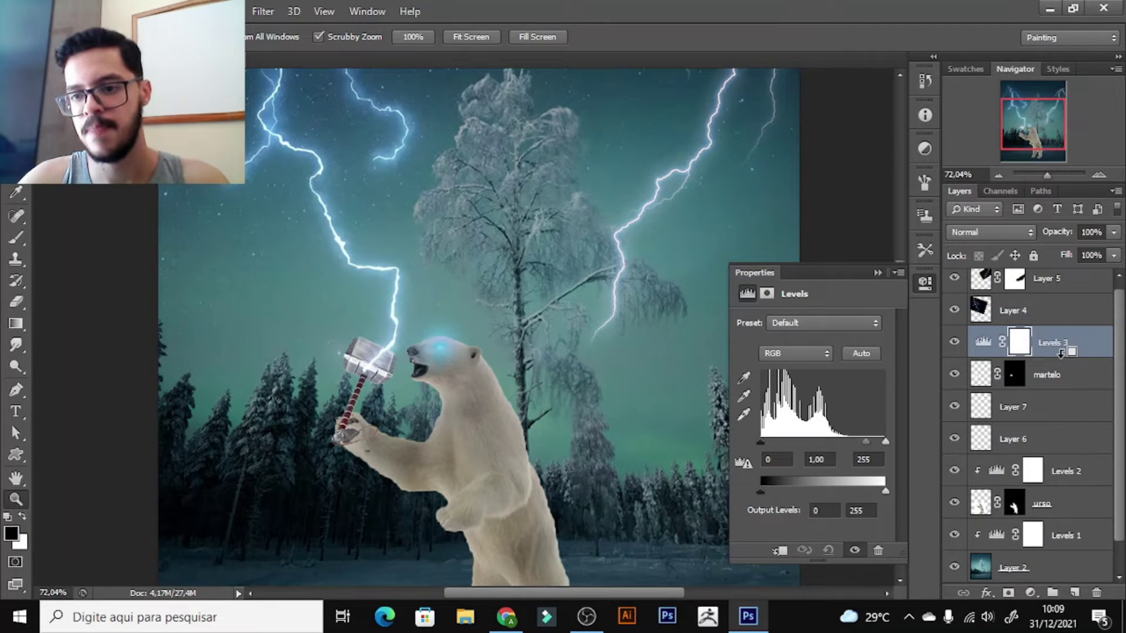
left_click(1060, 352, "alt")
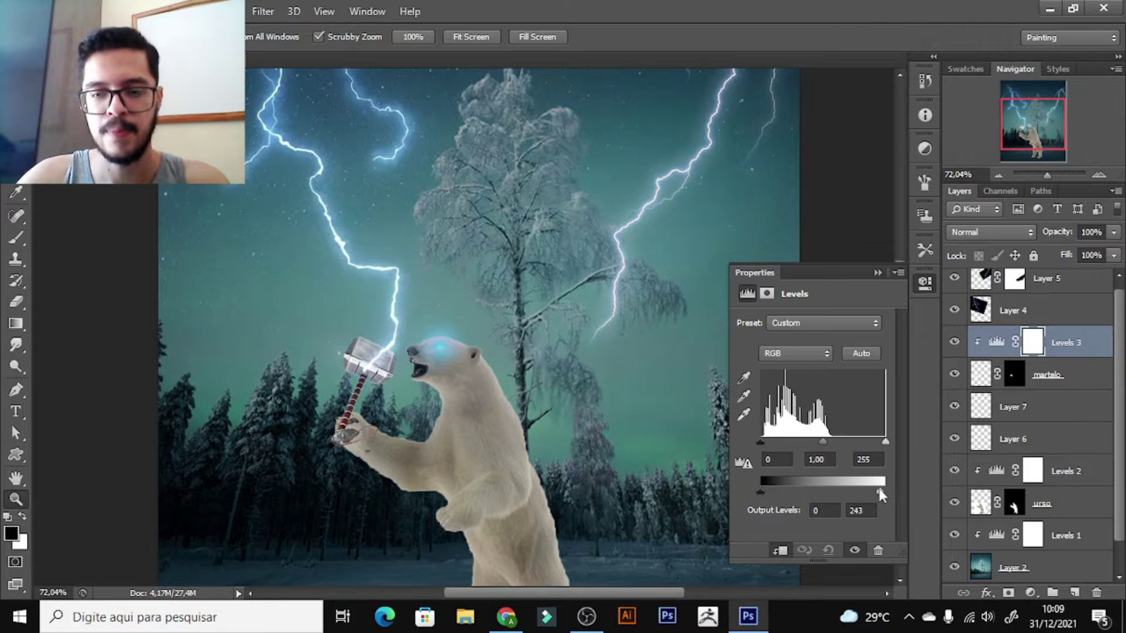
left_click_drag(866, 491, 856, 495)
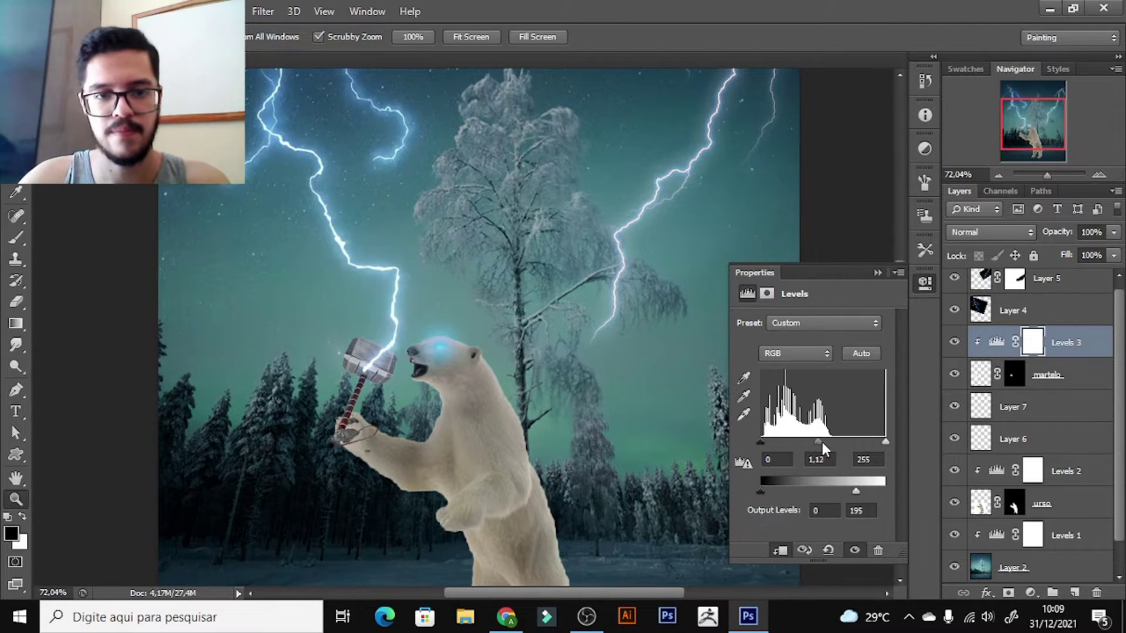
left_click_drag(819, 442, 837, 442)
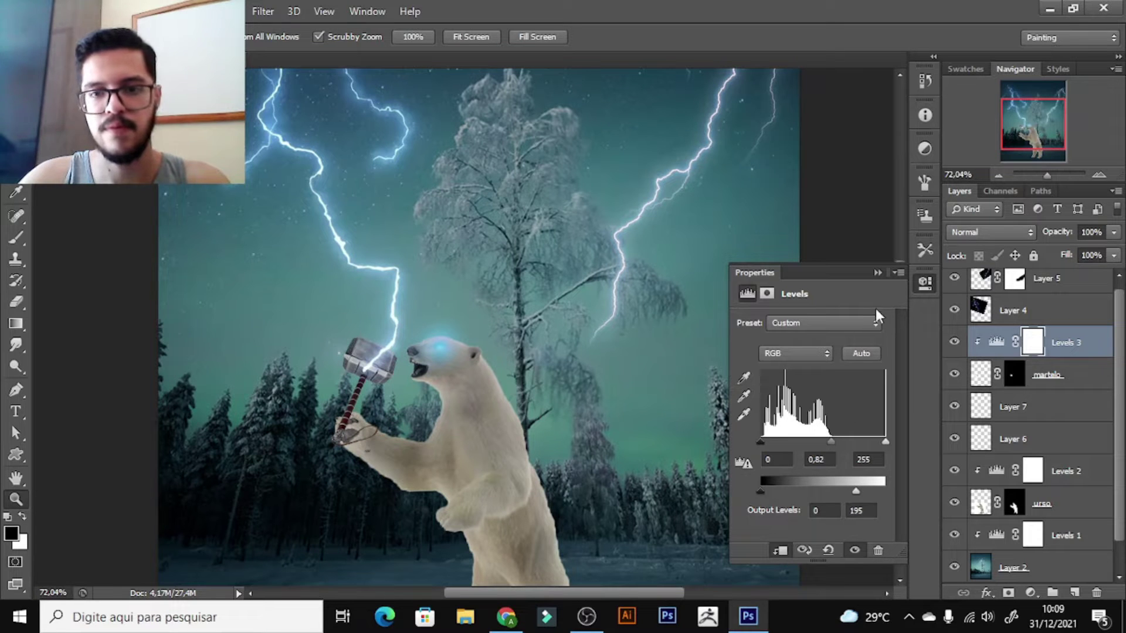
left_click(878, 273)
left_click_drag(245, 456, 305, 455)
- Rotate the martelo hammer about 12.6° clockwise and nudge it into the bear's paw
key("v")
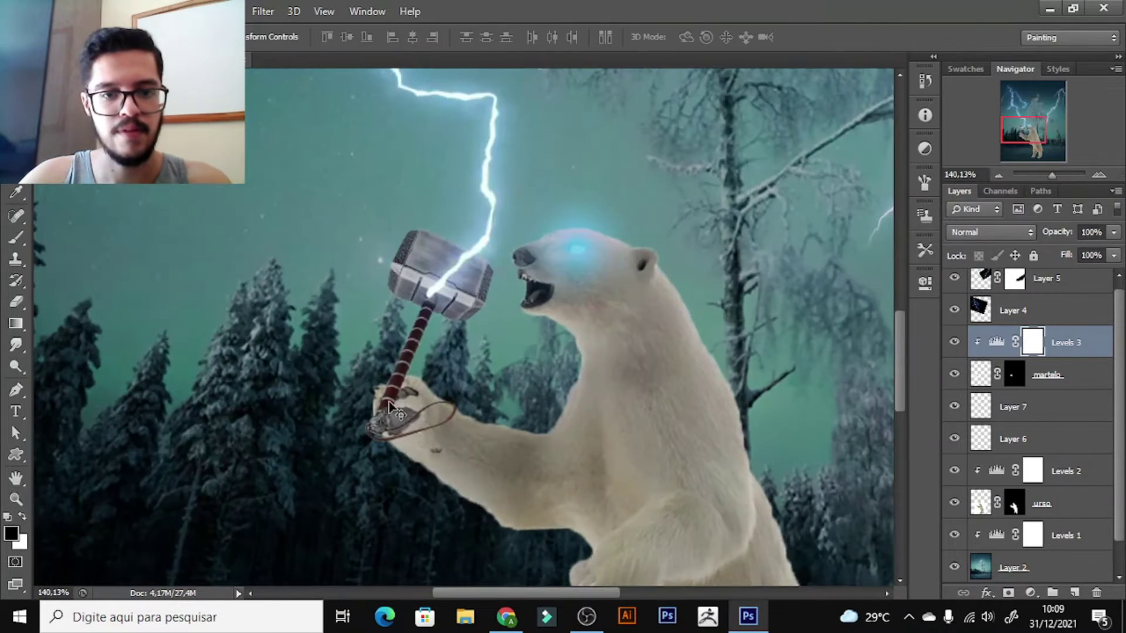
left_click(1067, 374)
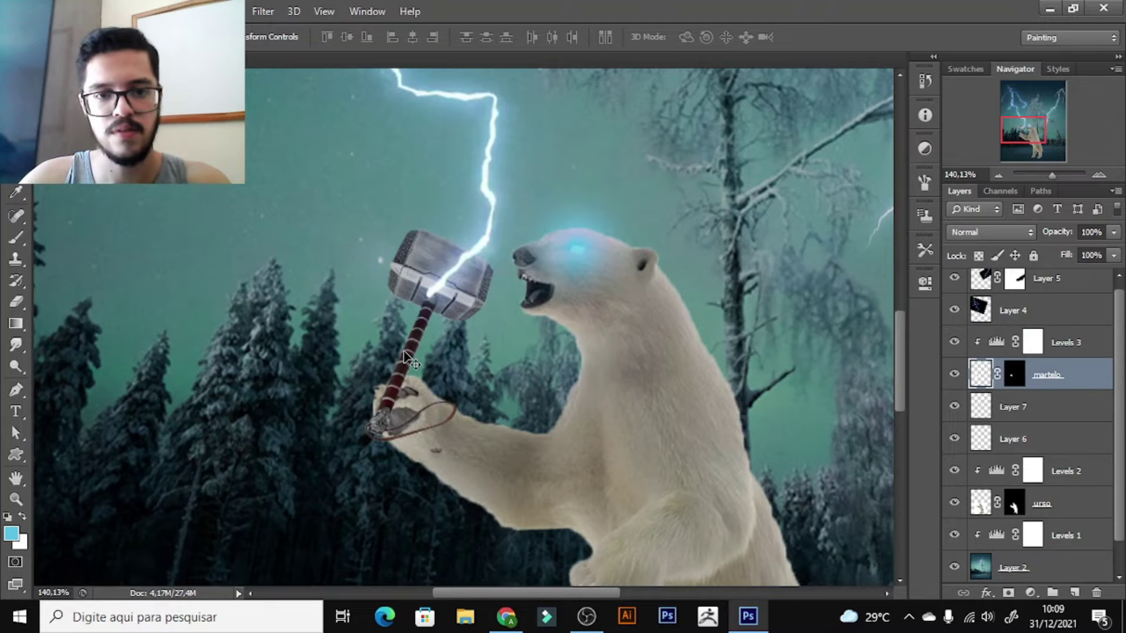
key("ctrl+t")
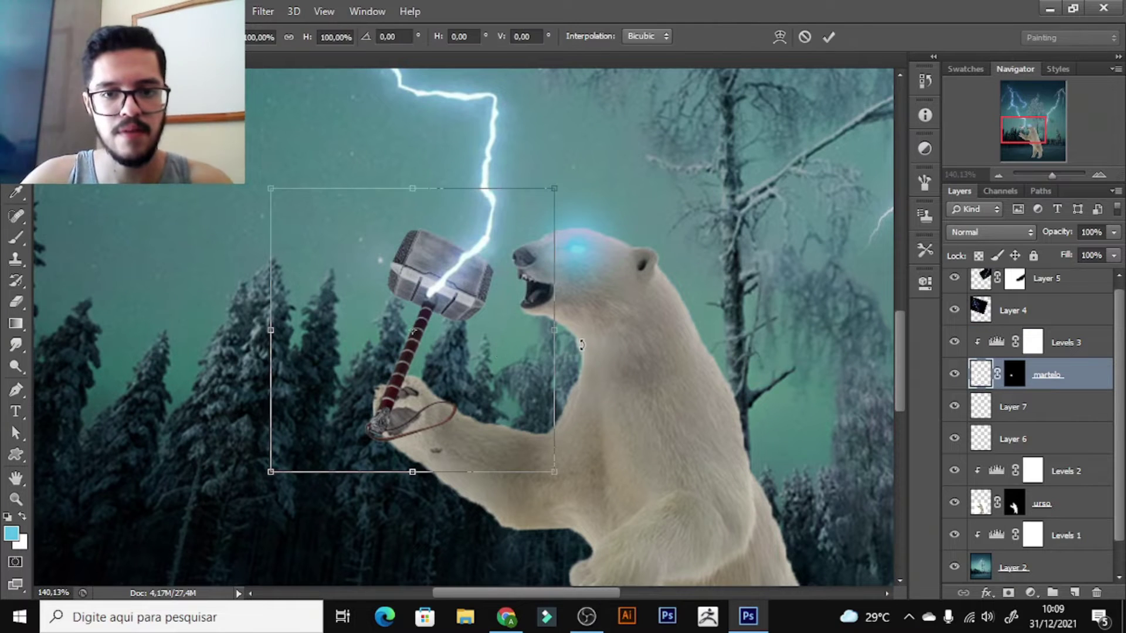
left_click_drag(581, 344, 574, 380)
left_click_drag(522, 351, 535, 370)
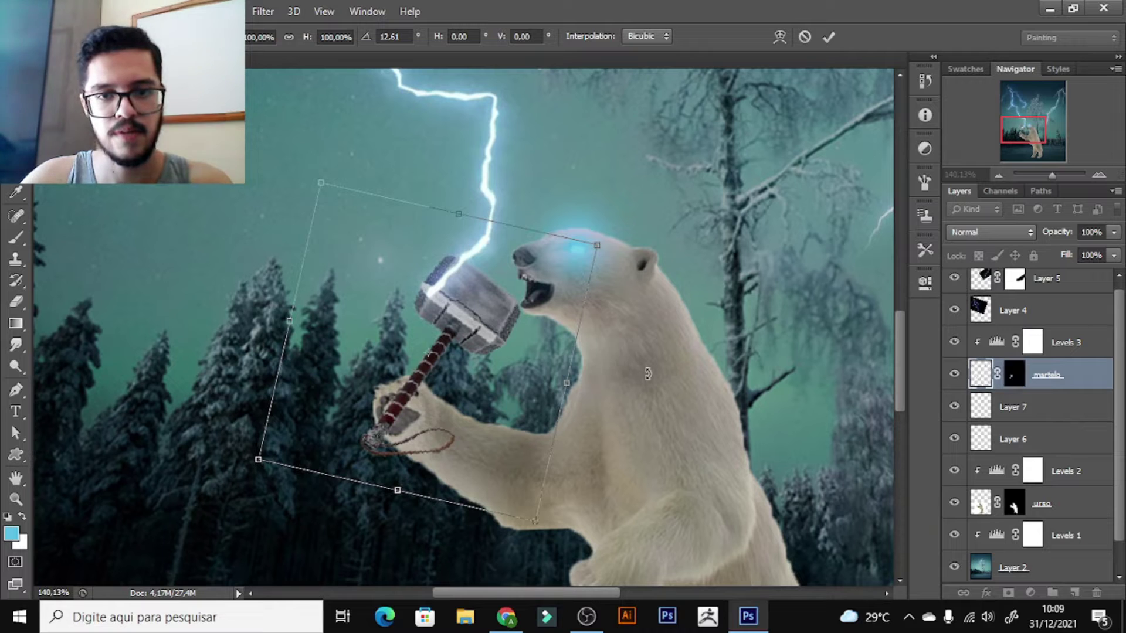
key("Return")
- Fit the image on screen and free-transform the Layer 2 forest background
key("z")
right_click(525, 292)
left_click(542, 302)
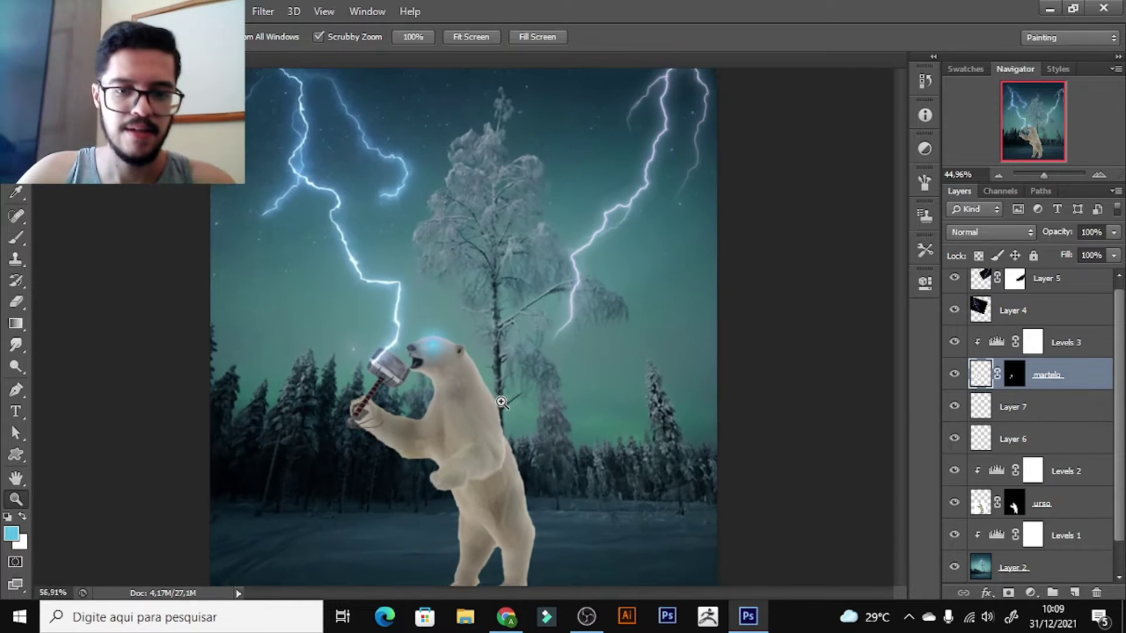
left_click_drag(477, 409, 504, 402)
right_click(504, 402)
left_click(522, 410)
scroll(1050, 520, "down", 1)
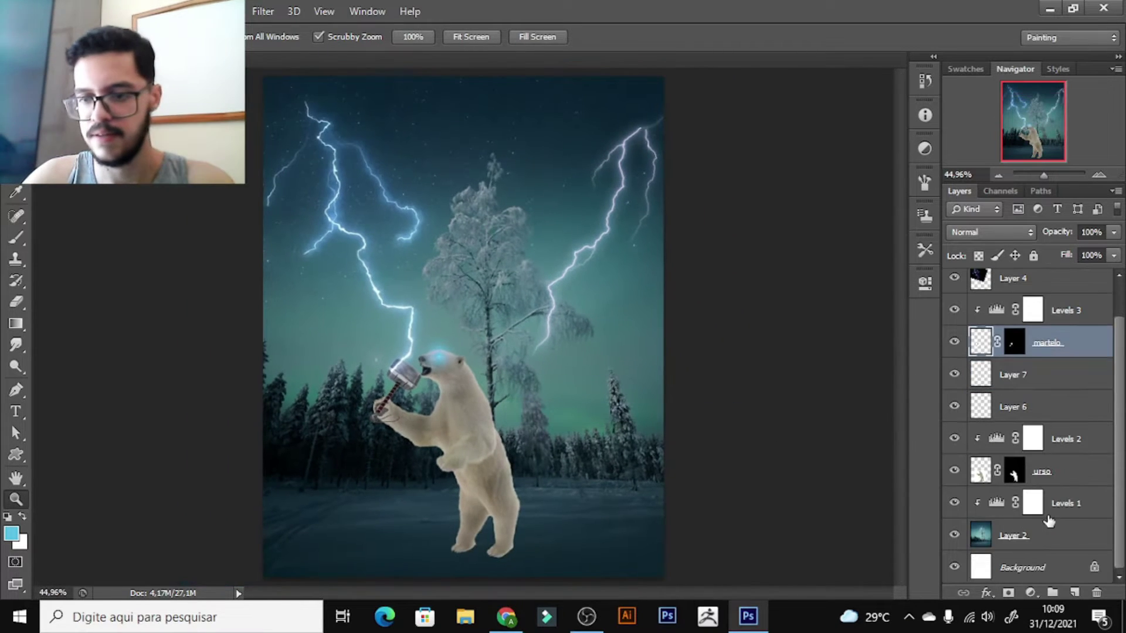
left_click(1045, 539)
key("ctrl+t")
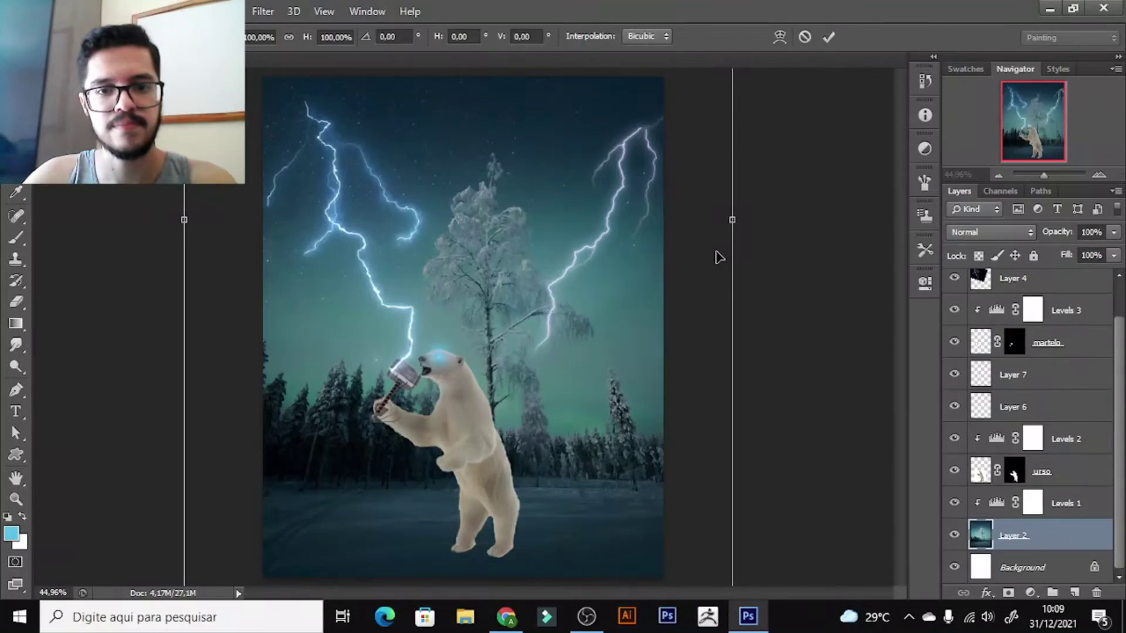
key("Return")
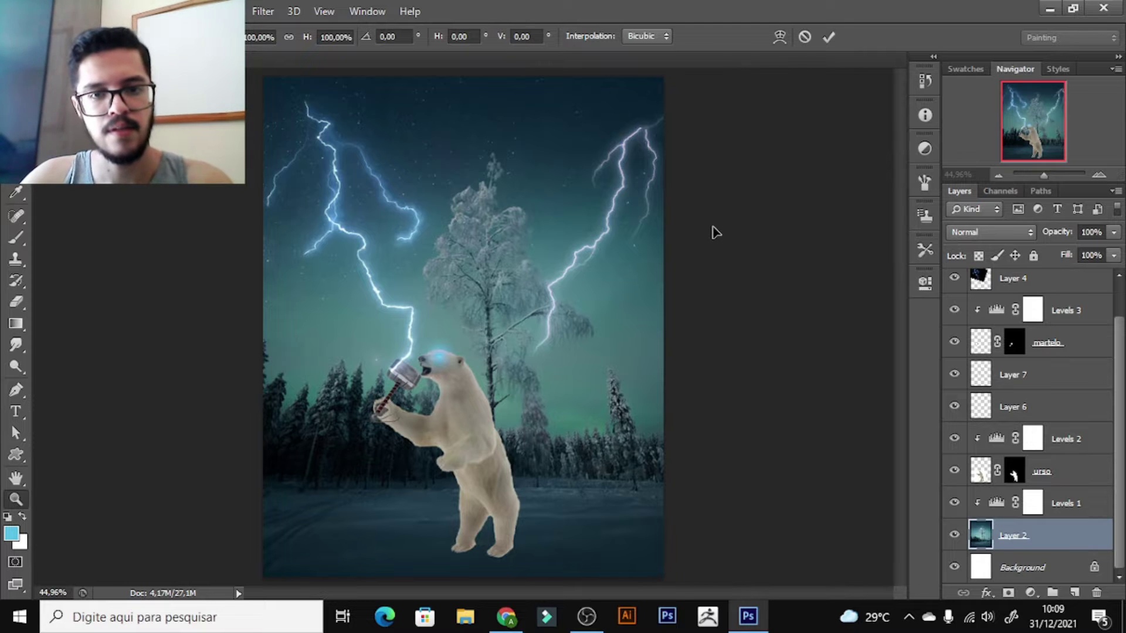
key("z")
left_click_drag(621, 247, 596, 264)
- Name the two lightning groups trovao2 and trovao1
key("ctrl+t")
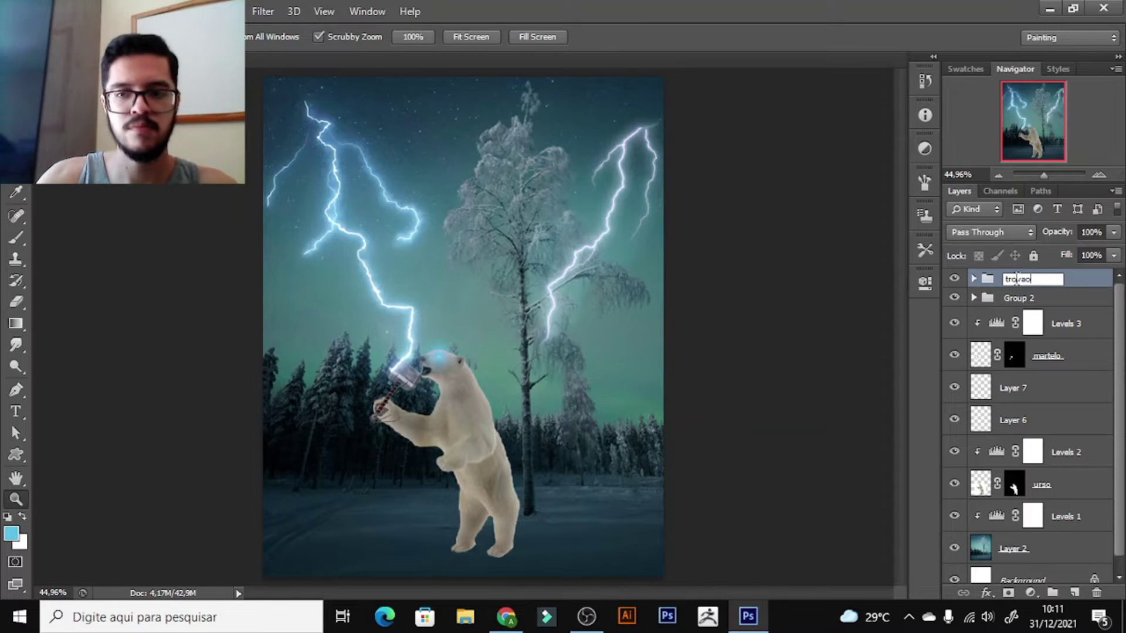
type("1")
key("Return")
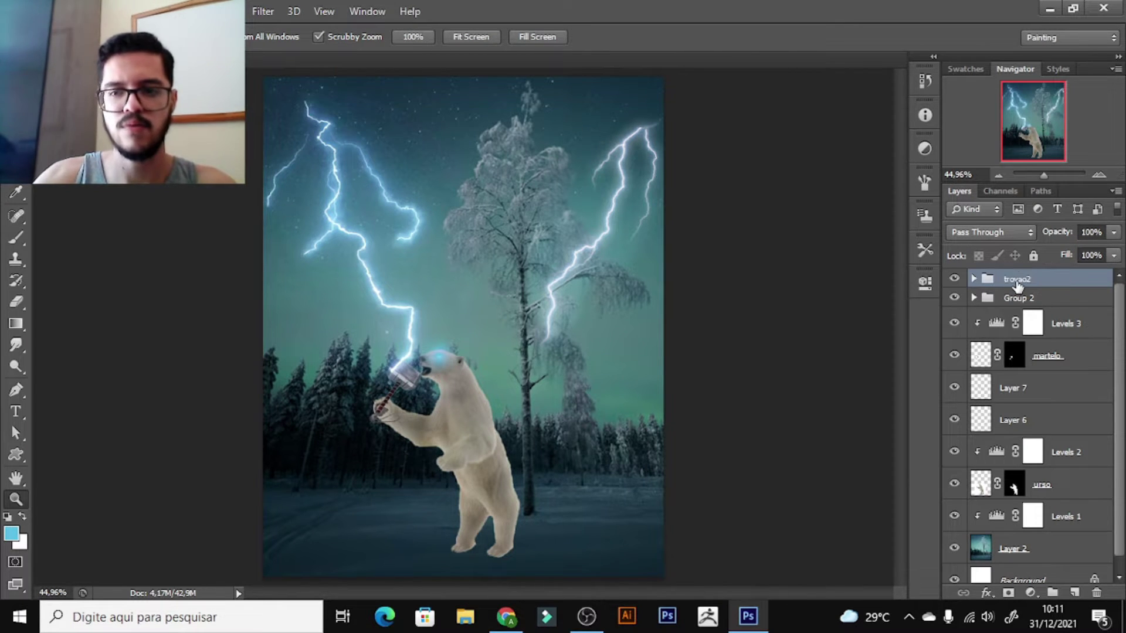
double_click(1019, 298)
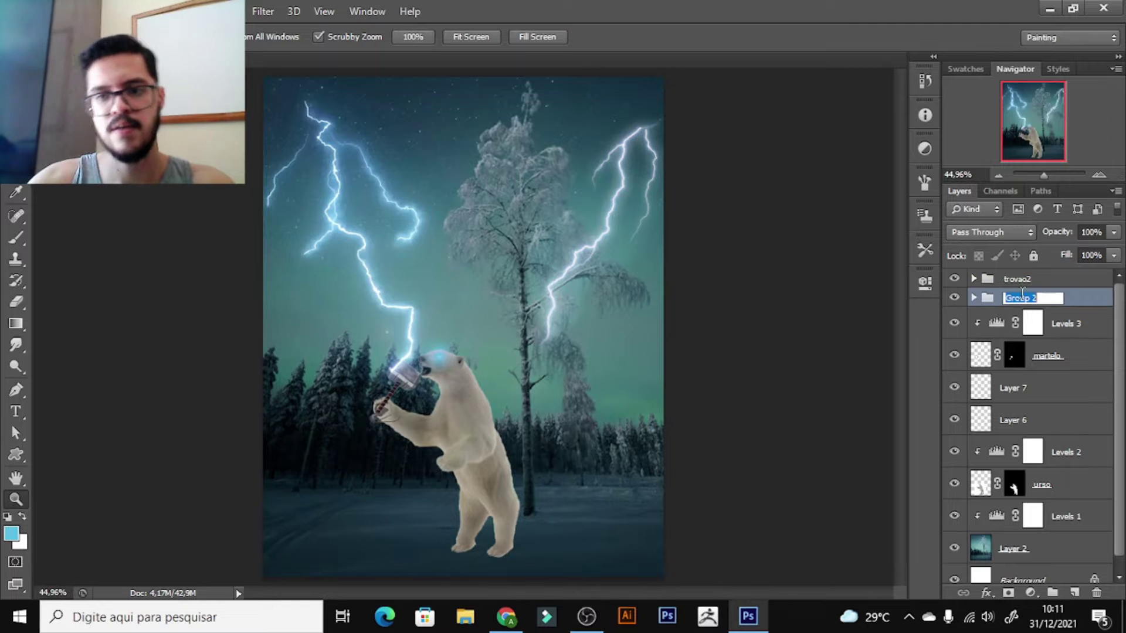
type("trovao1")
key("Return")
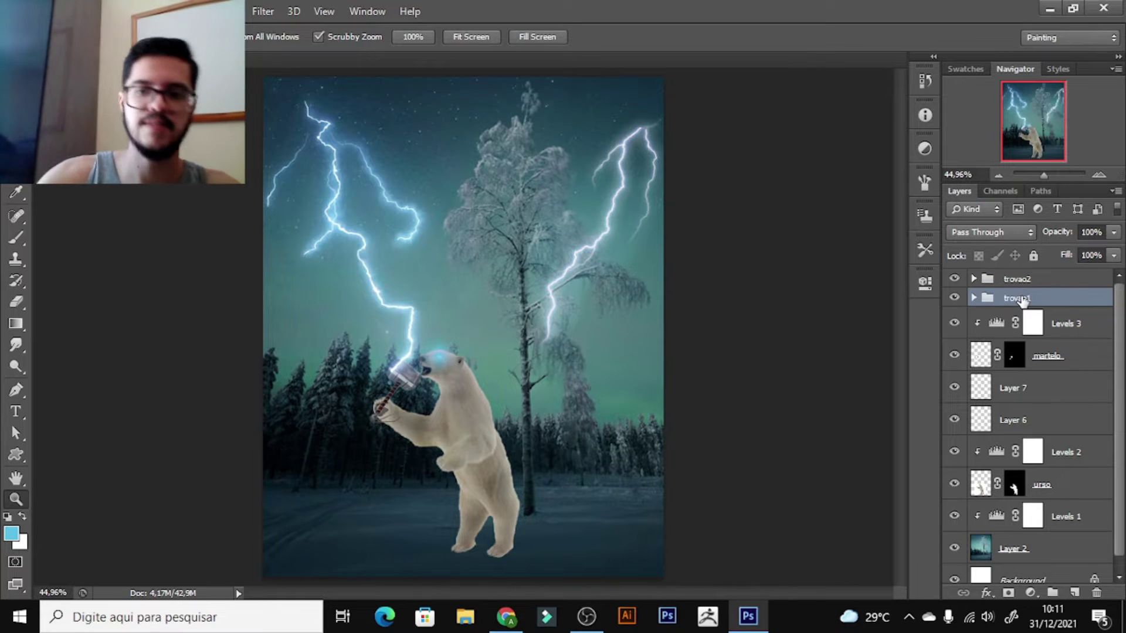
- Fit the image on screen, save the working file, and select Layer 6
left_click_drag(414, 379, 475, 380)
right_click(502, 343)
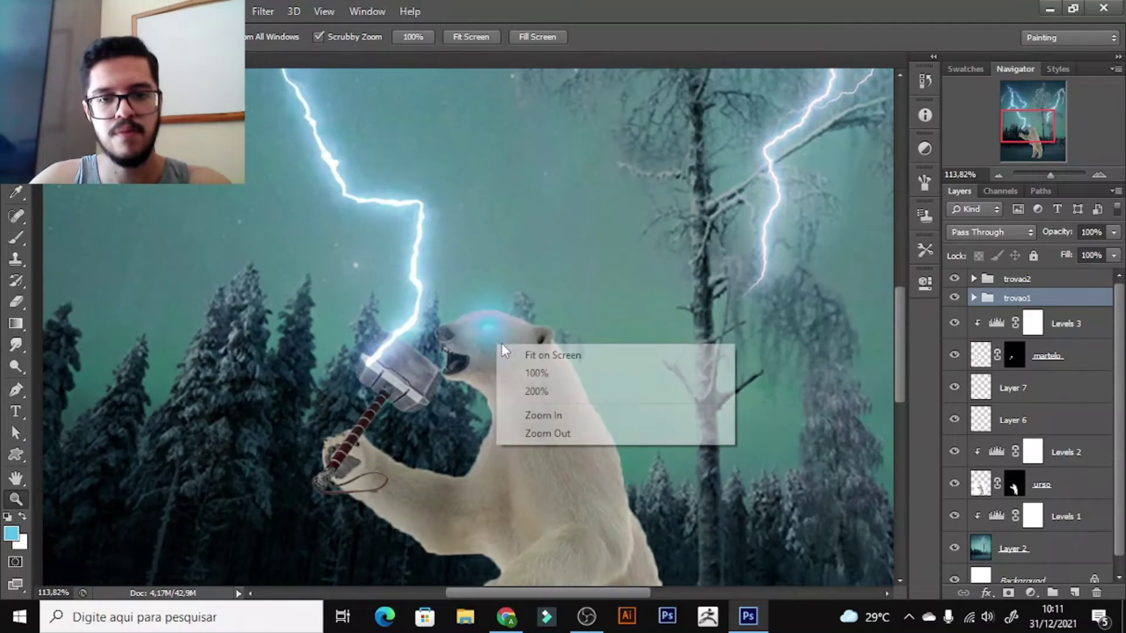
left_click(518, 351)
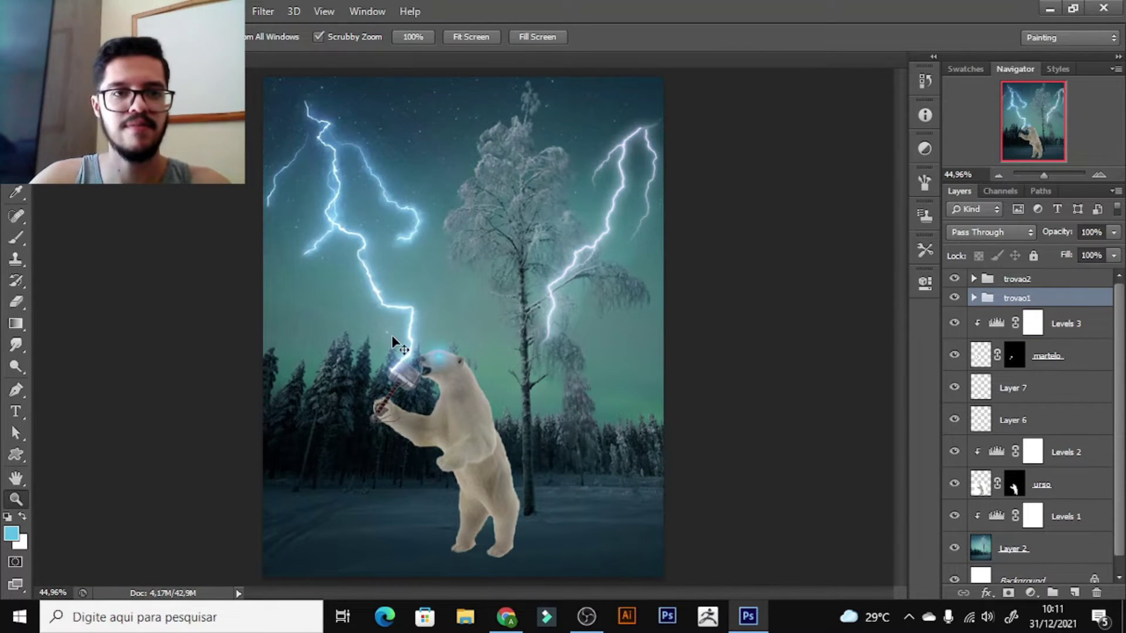
key("ctrl+shift+s")
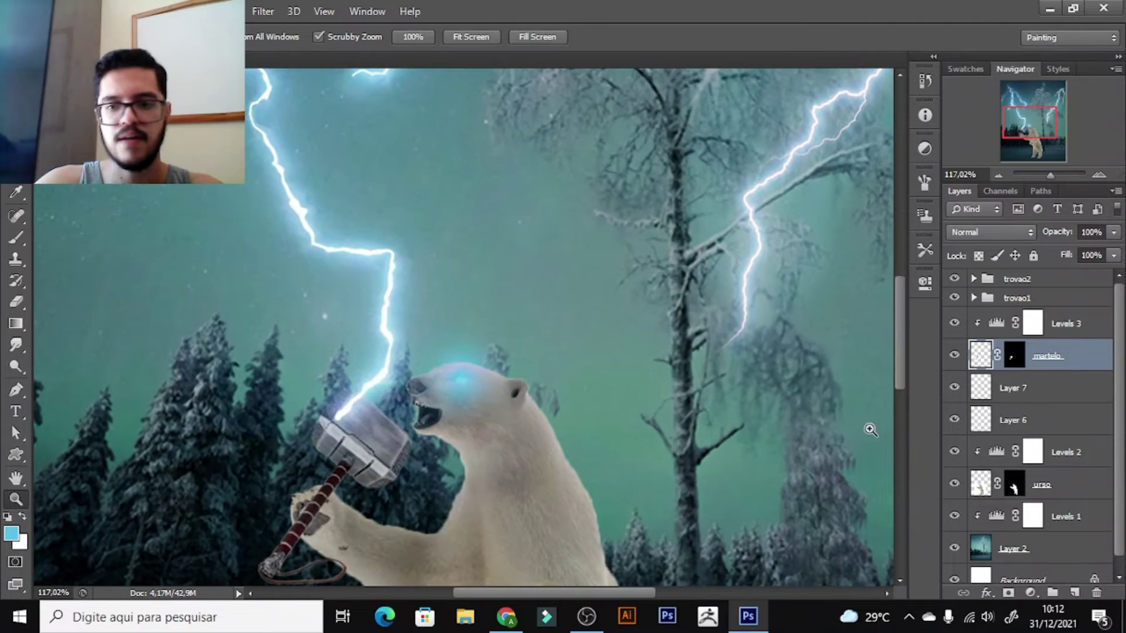
left_click(996, 420)
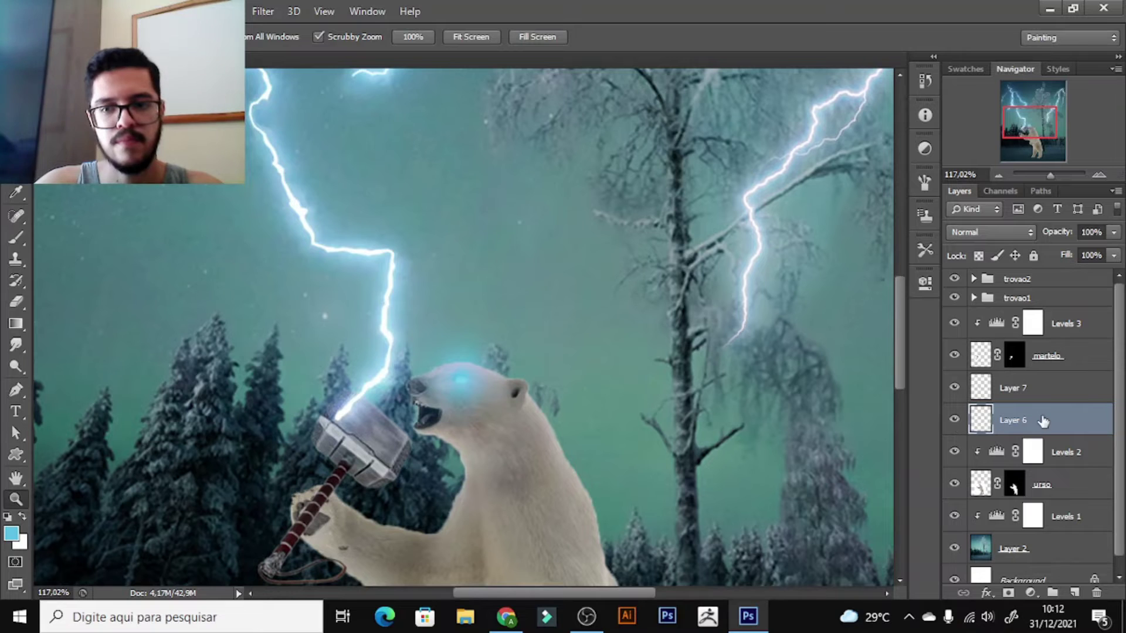
- Give Layer 6 a Color Overlay layer style in pale blue d9eaff
double_click(1077, 426)
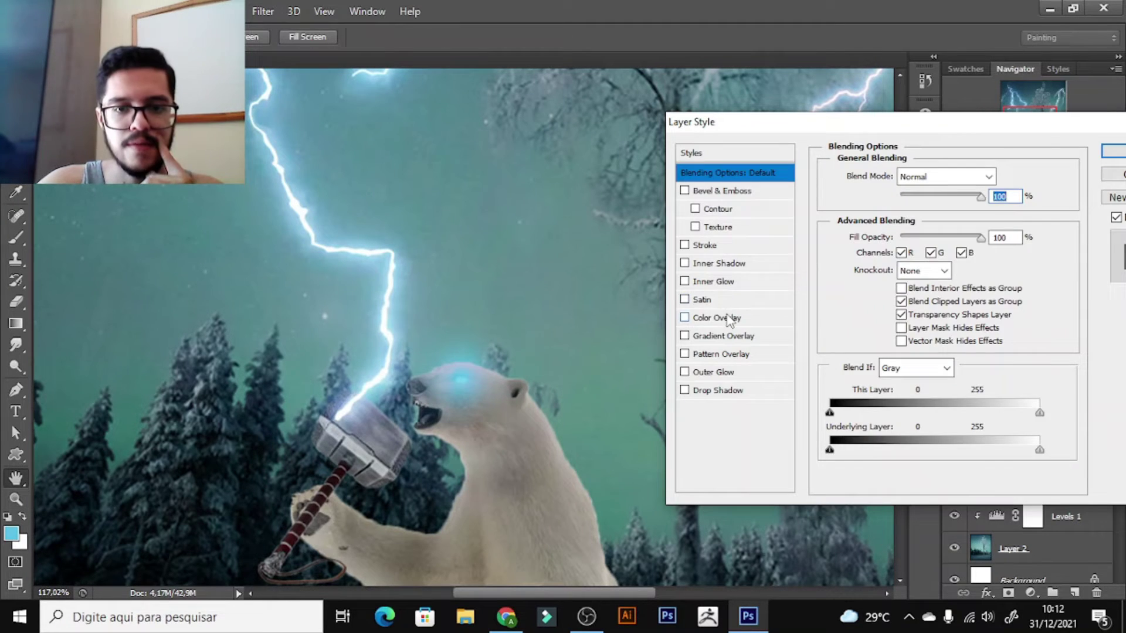
left_click(728, 318)
left_click(1000, 182)
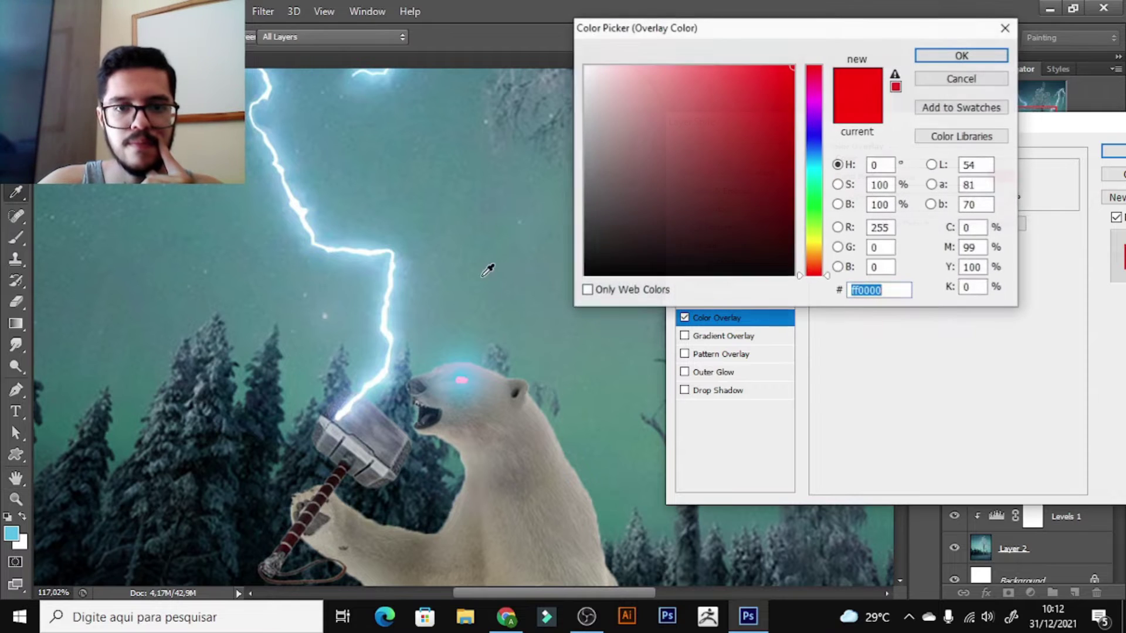
left_click(815, 152)
left_click(636, 67)
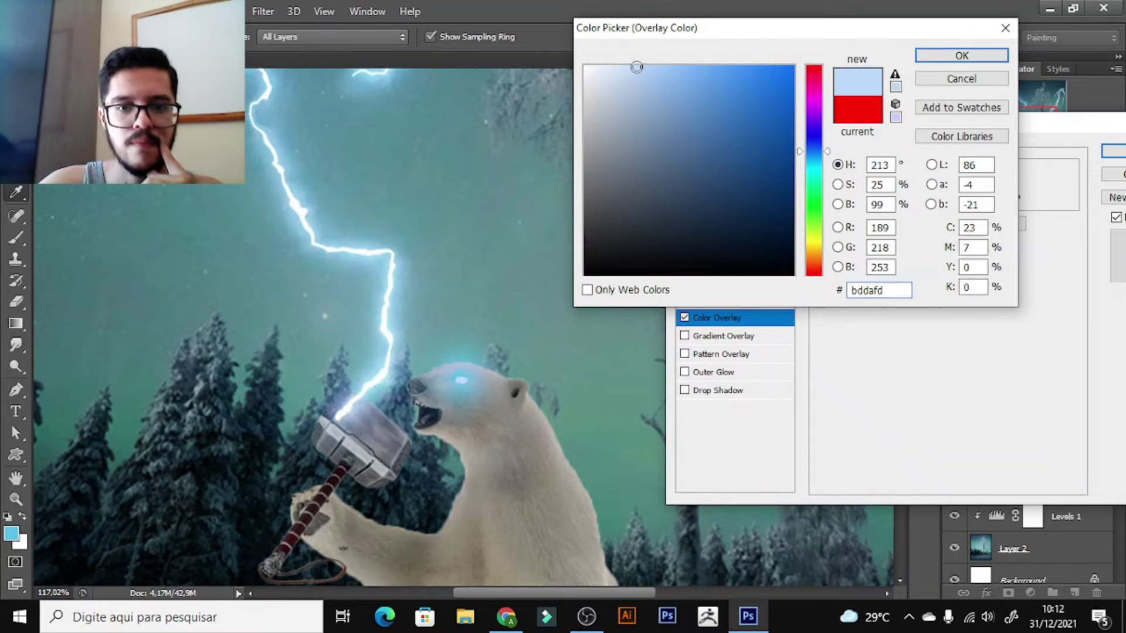
left_click(622, 66)
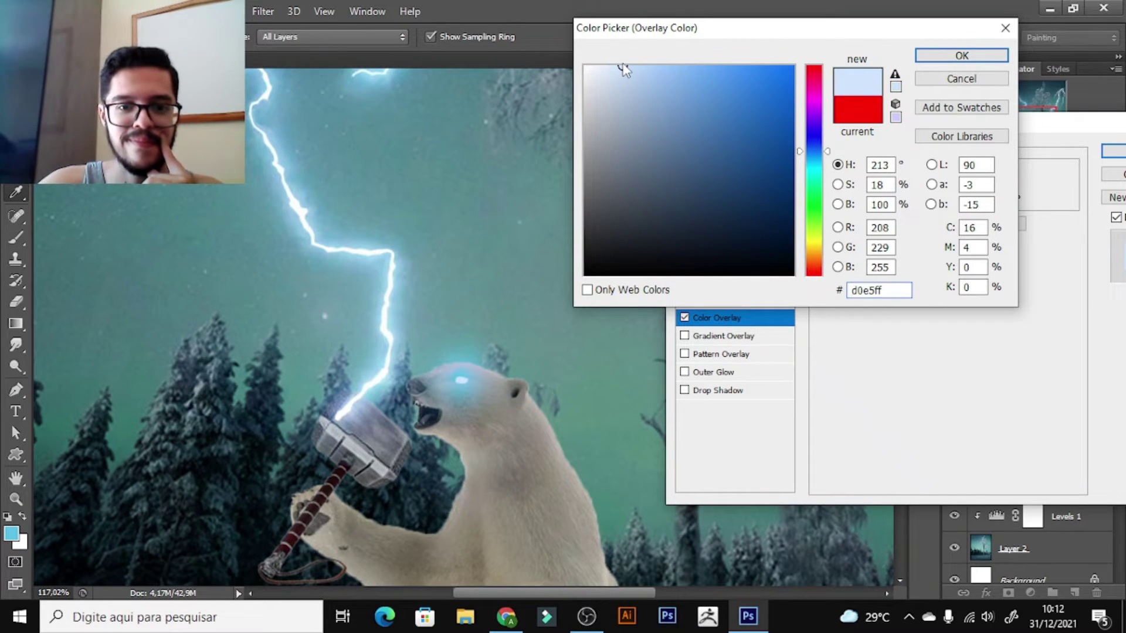
left_click(620, 66)
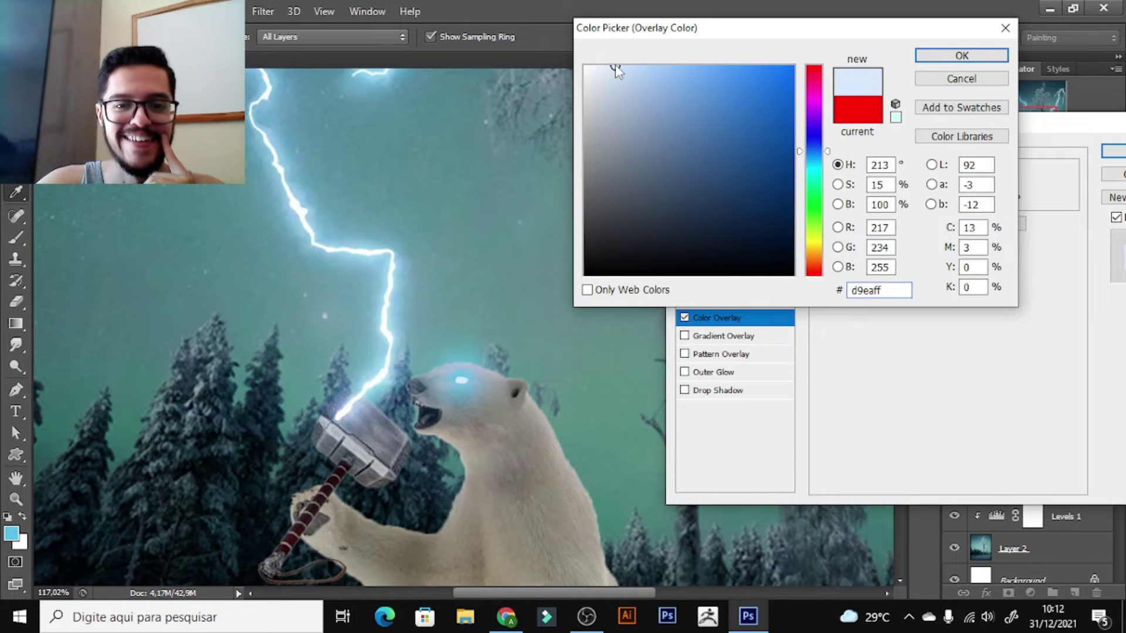
left_click(937, 59)
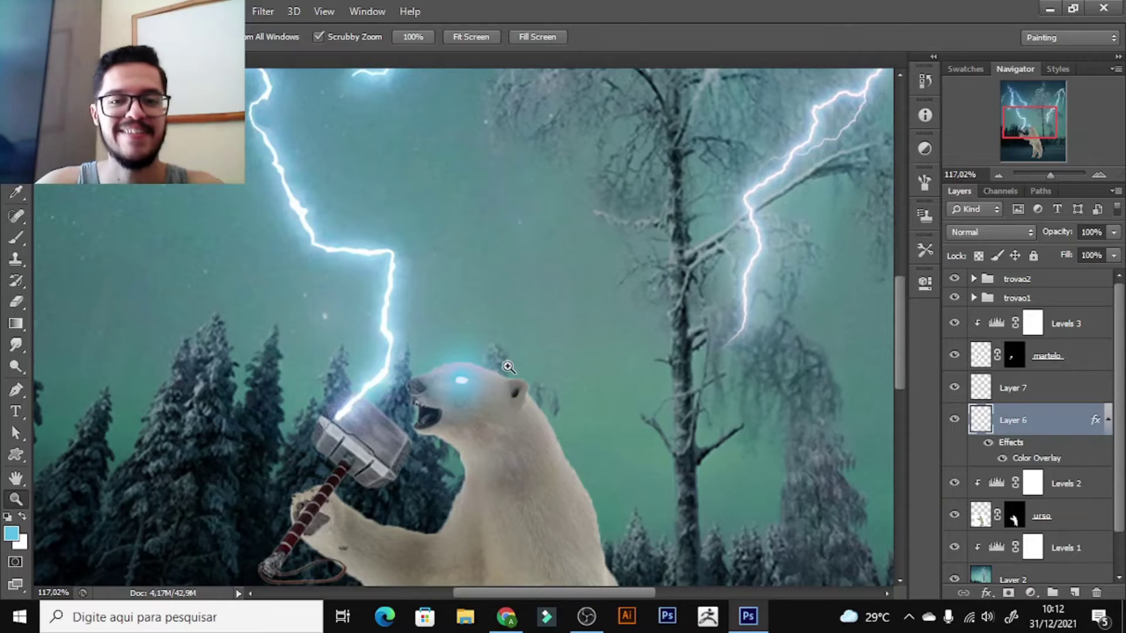
- Zoom in on the bear's head to check the eye glow, then fit the image on screen
mouse_move(638, 312)
left_mouse_down()
mouse_move(451, 413)
mouse_move(469, 387)
mouse_move(546, 371)
left_mouse_up()
right_click(437, 406)
left_click(451, 413)
right_click(456, 381)
left_click(545, 371, "alt")
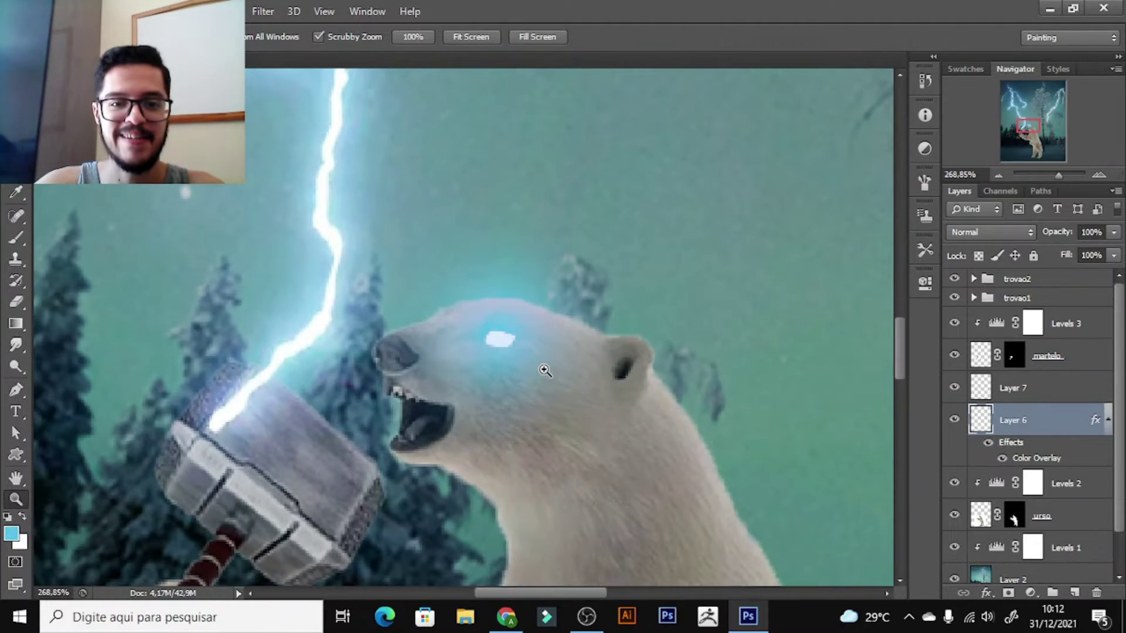
right_click(546, 373)
left_click(557, 381)
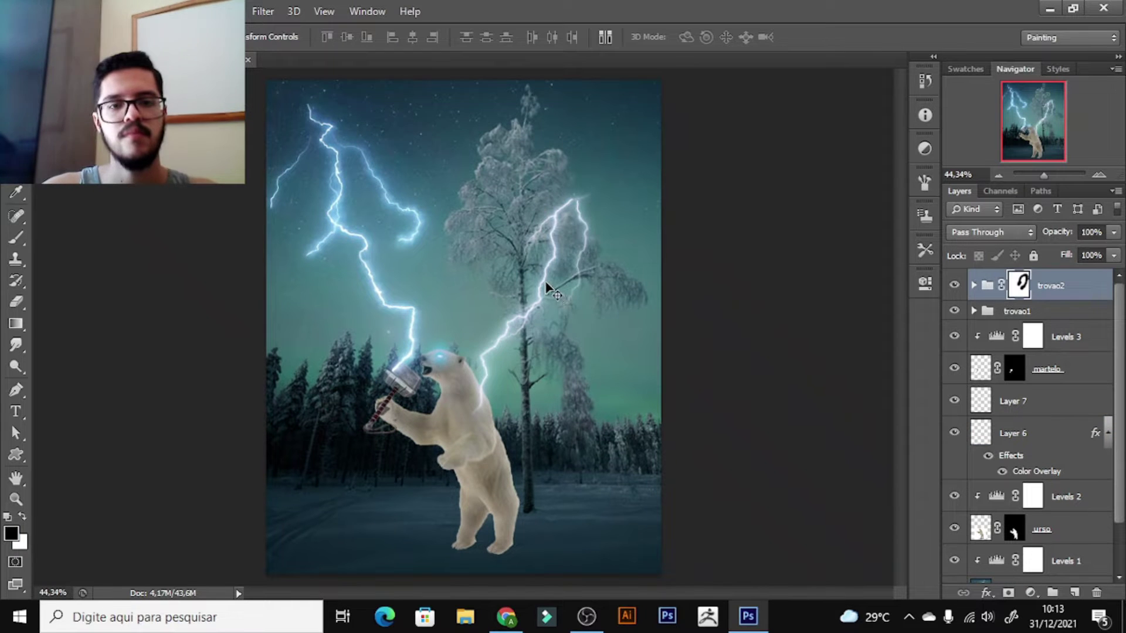
- Rotate, reposition and warp the trovao2 lightning so it bends down onto the hammer
mouse_move(545, 287)
left_mouse_down()
mouse_move(651, 484)
mouse_move(558, 259)
mouse_move(497, 416)
left_mouse_up()
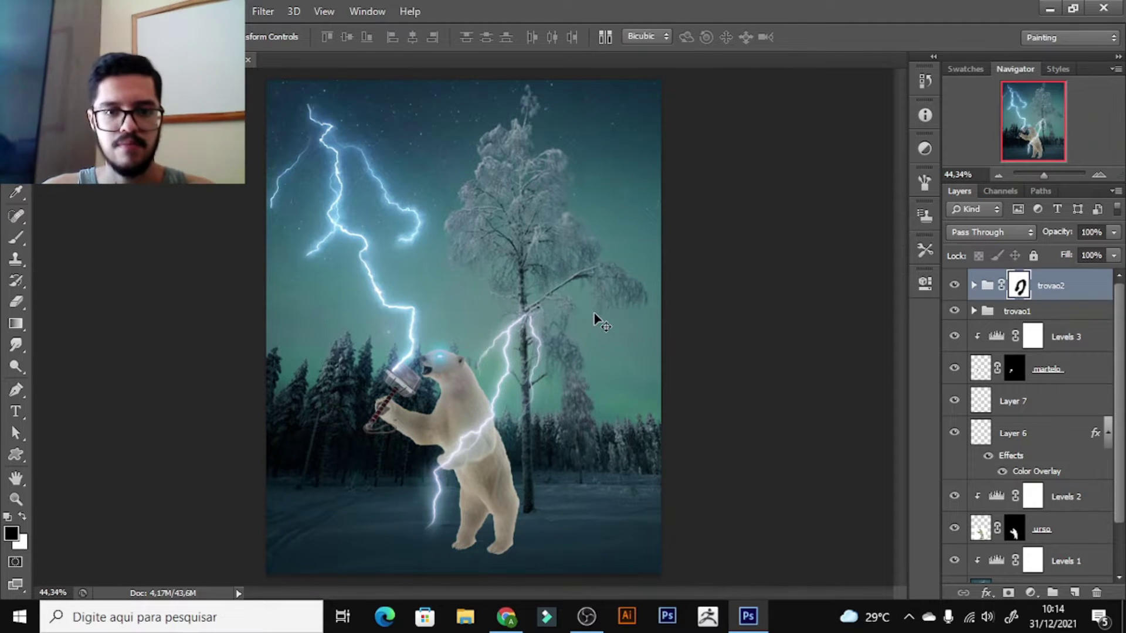
key("ctrl+t")
left_click_drag(709, 395, 371, 497)
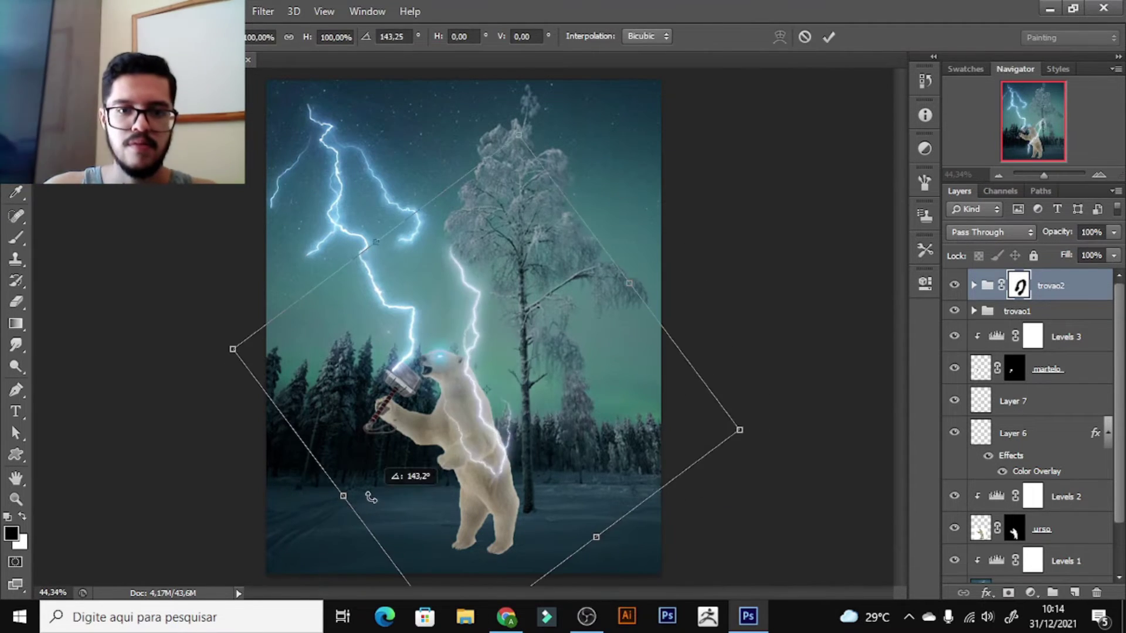
left_click_drag(553, 398, 522, 505)
left_click_drag(639, 314, 477, 246)
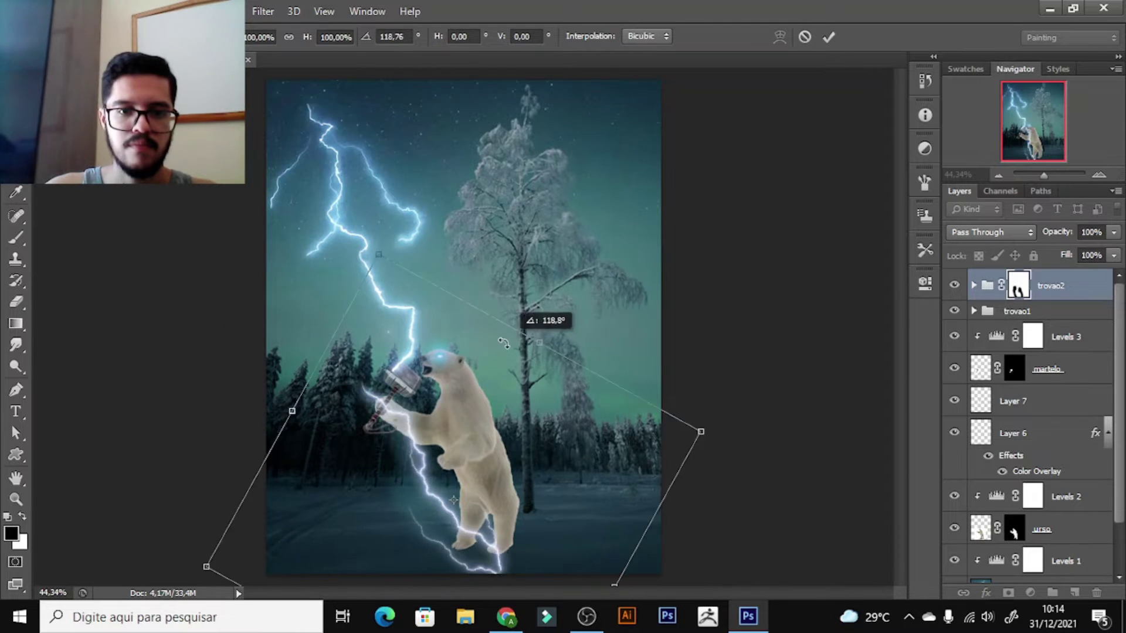
mouse_move(457, 469)
left_mouse_down()
mouse_move(505, 433)
mouse_move(477, 431)
left_mouse_up()
right_click(466, 421)
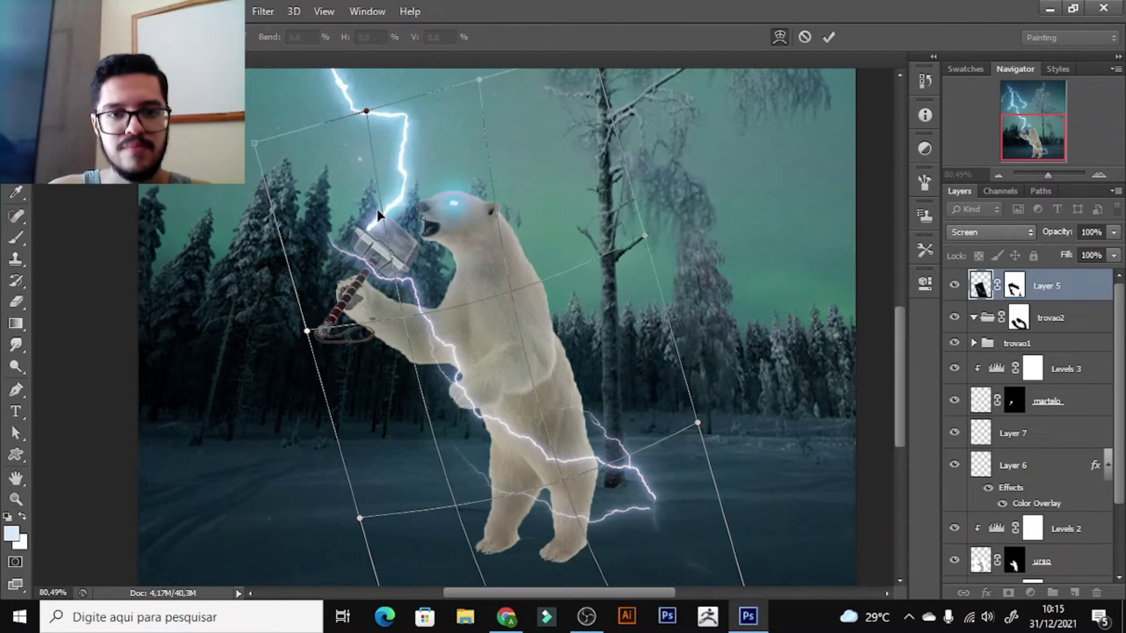
left_click_drag(378, 216, 393, 241)
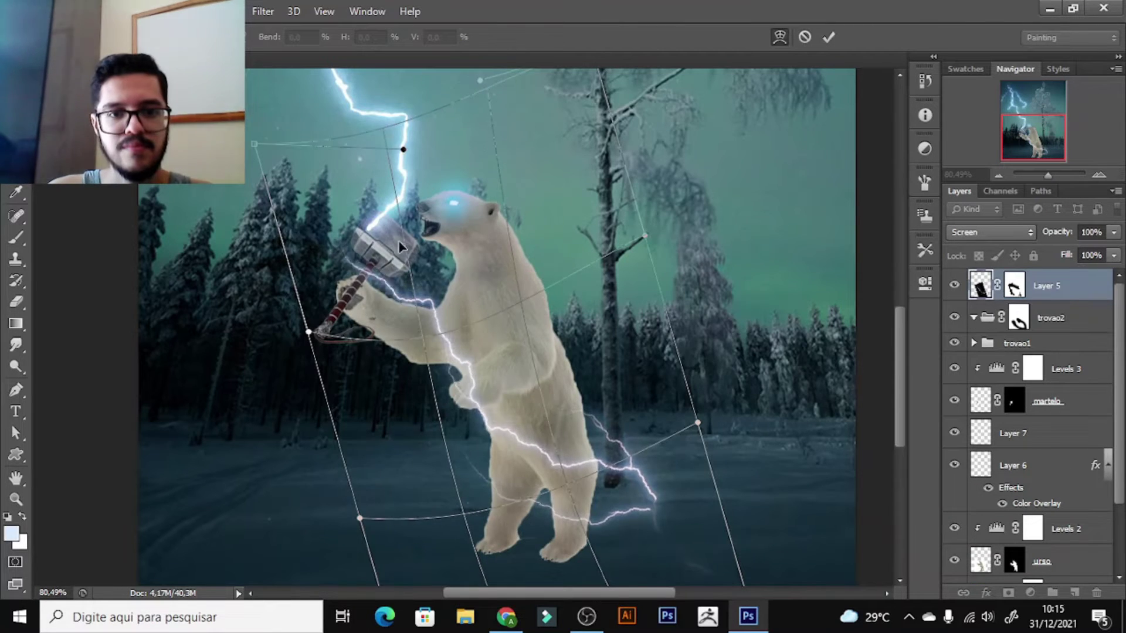
left_click_drag(630, 402, 610, 368)
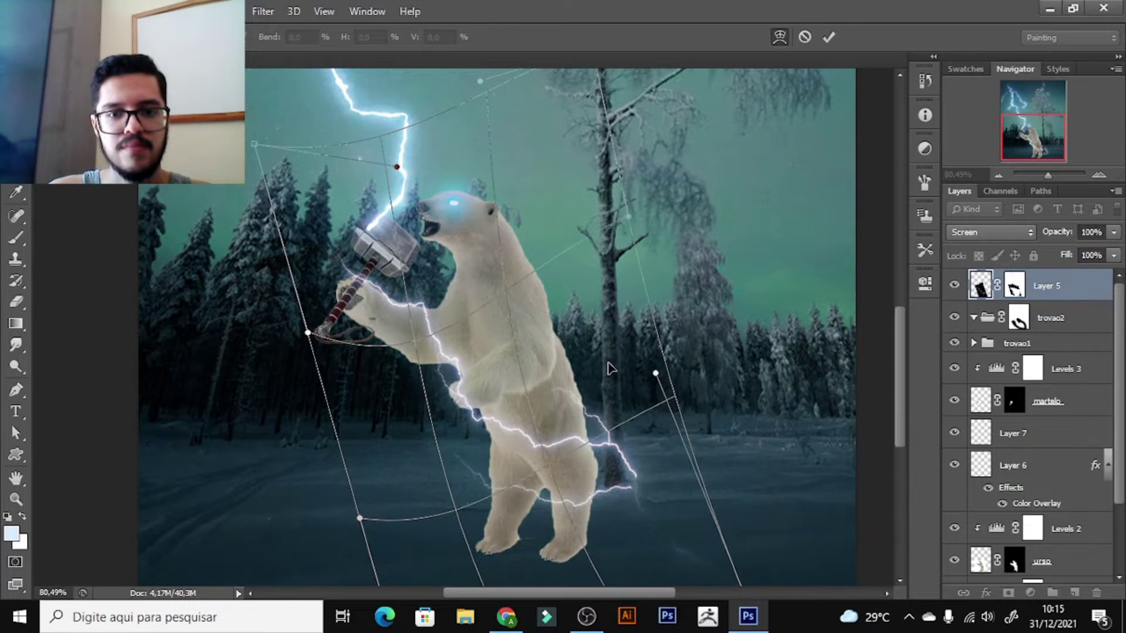
key("Return")
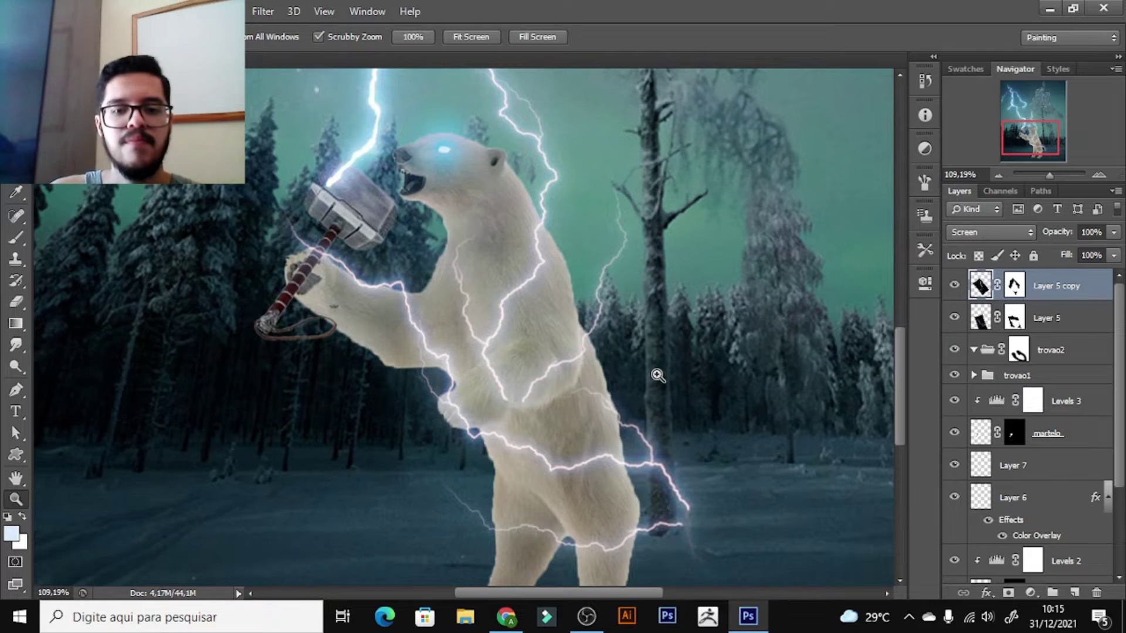
- Start a Warp transform on the duplicated lightning bolt layer
mouse_move(658, 375)
left_mouse_down()
mouse_move(598, 388)
mouse_move(622, 388)
left_mouse_up()
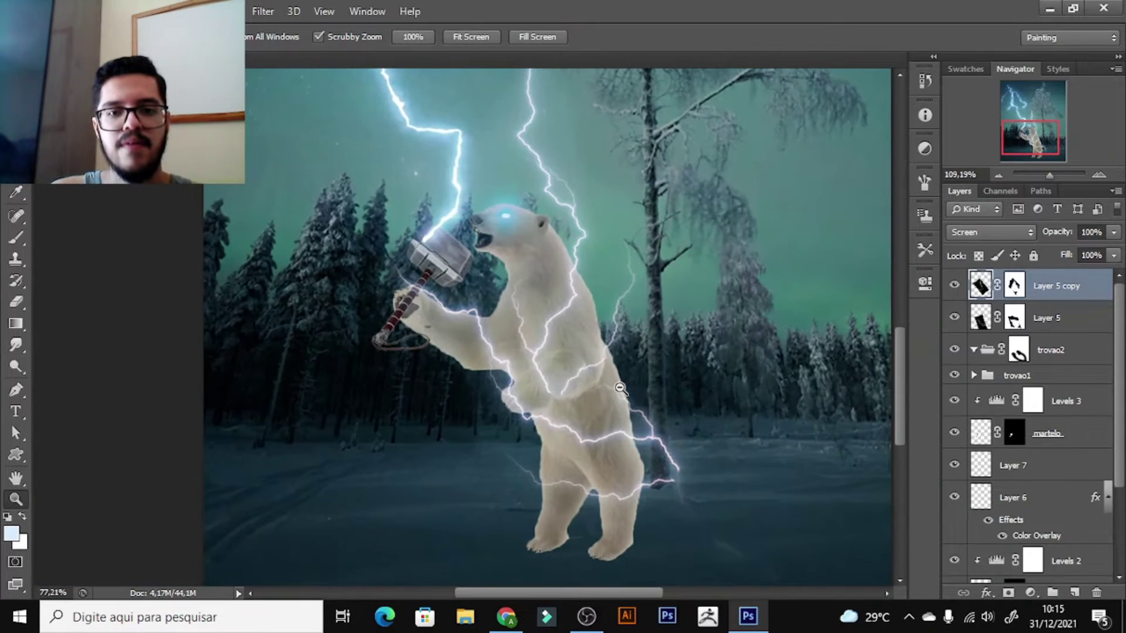
key("ctrl+t")
right_click(555, 151)
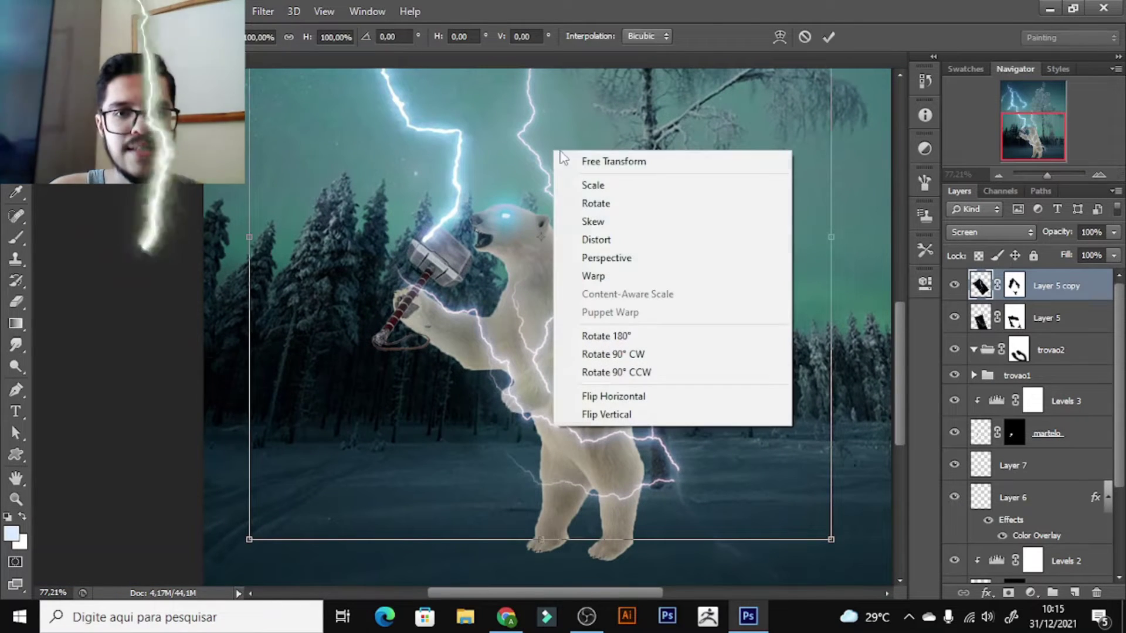
left_click(589, 279)
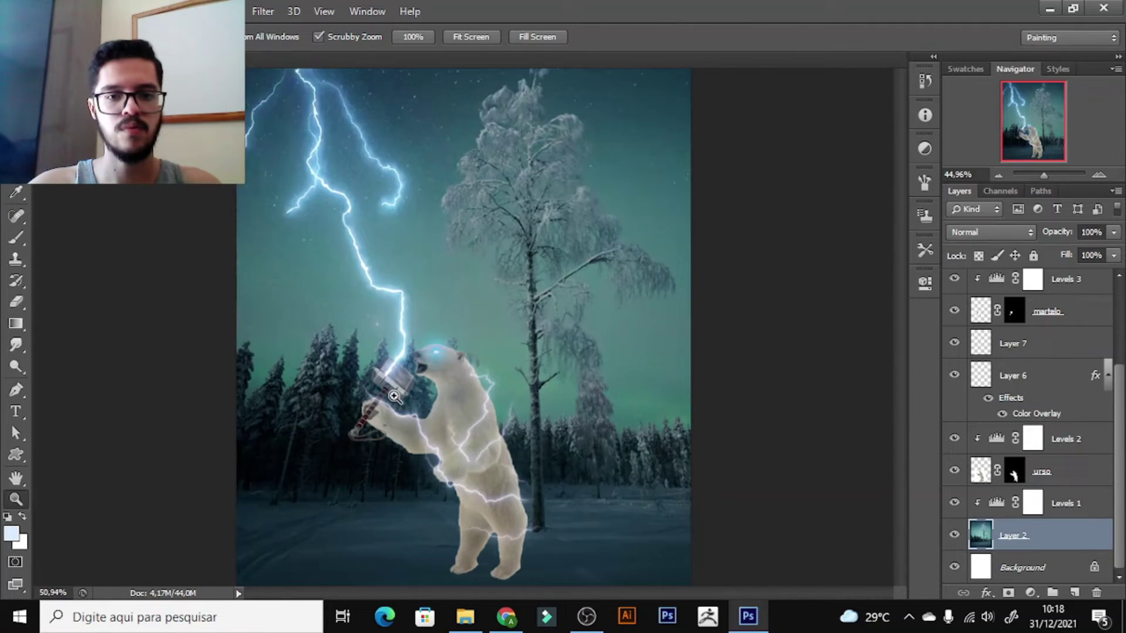
- Nudge the bear, hammer and lightning layers slightly right and scale them to about 95%
left_click(394, 396)
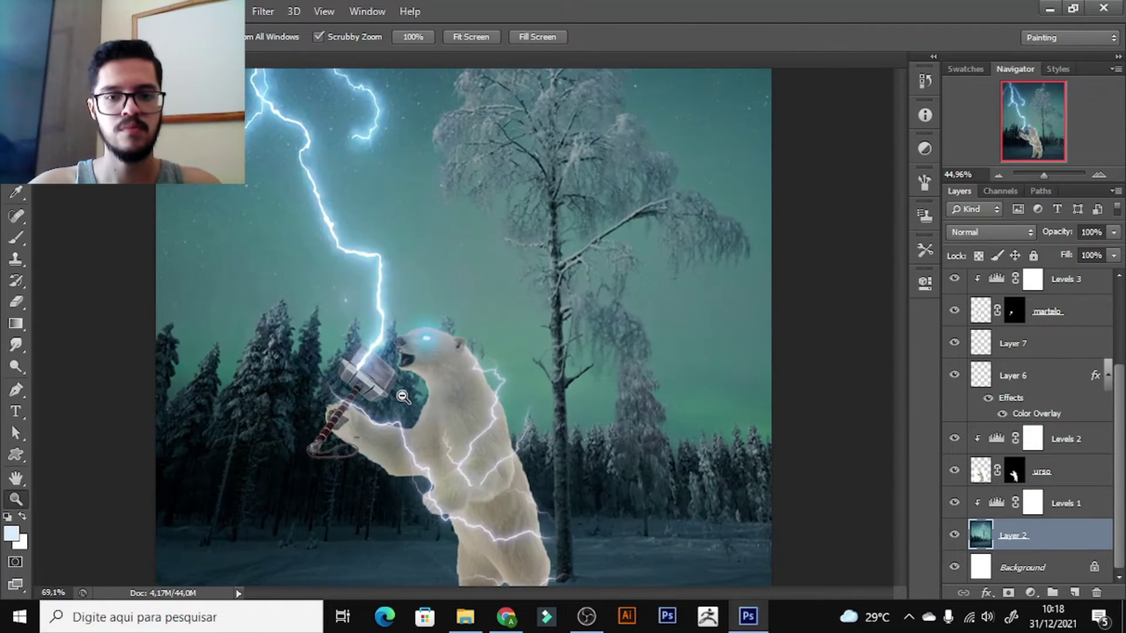
right_click(494, 295)
left_click(516, 306)
left_click_drag(565, 324, 533, 330)
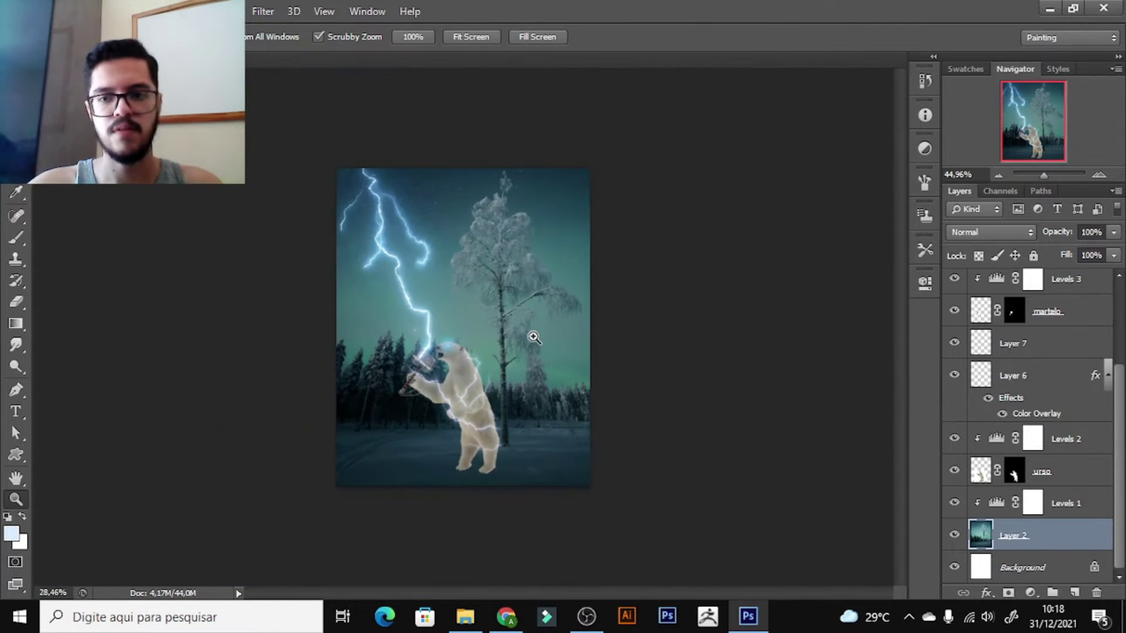
key("ctrl+t")
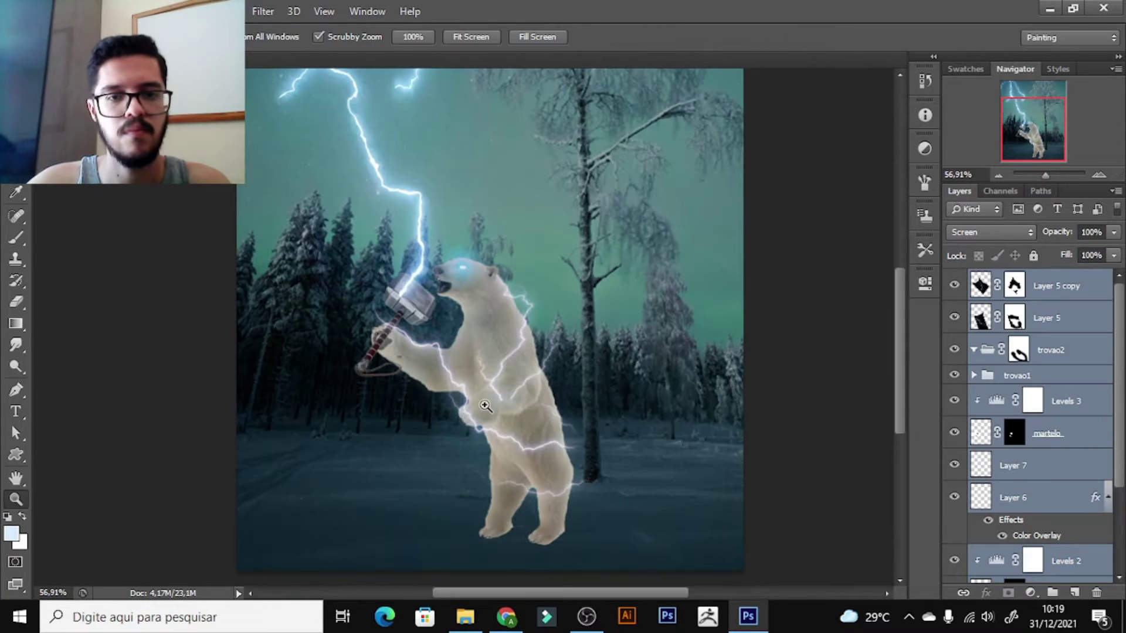
right_click(514, 364)
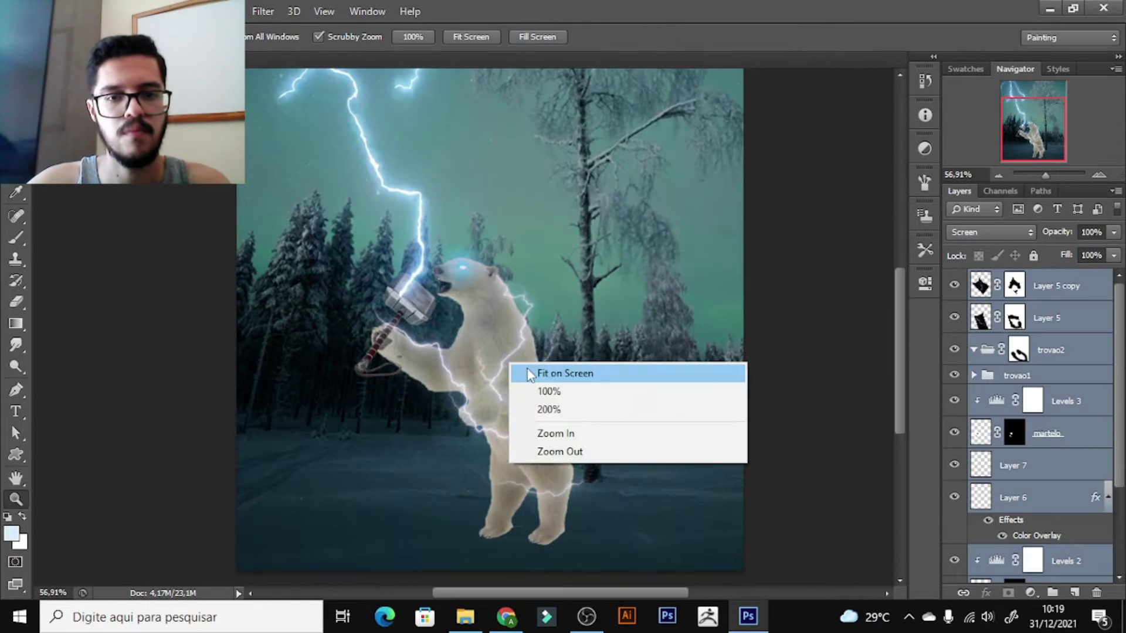
left_click(522, 371)
key("v")
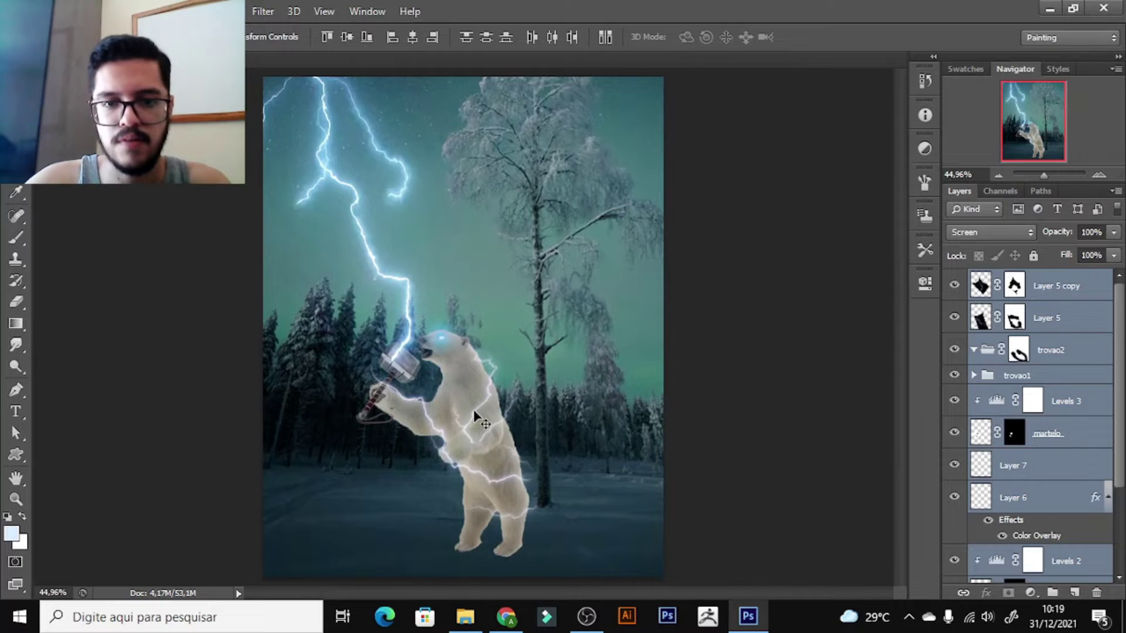
left_click_drag(473, 415, 478, 404)
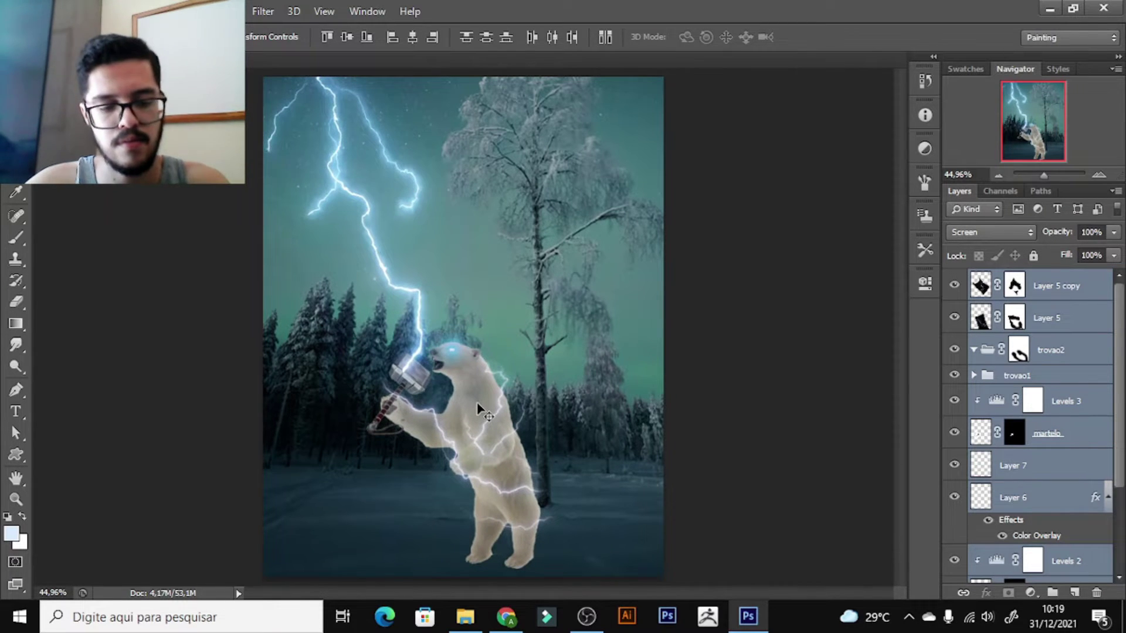
key("ctrl+t")
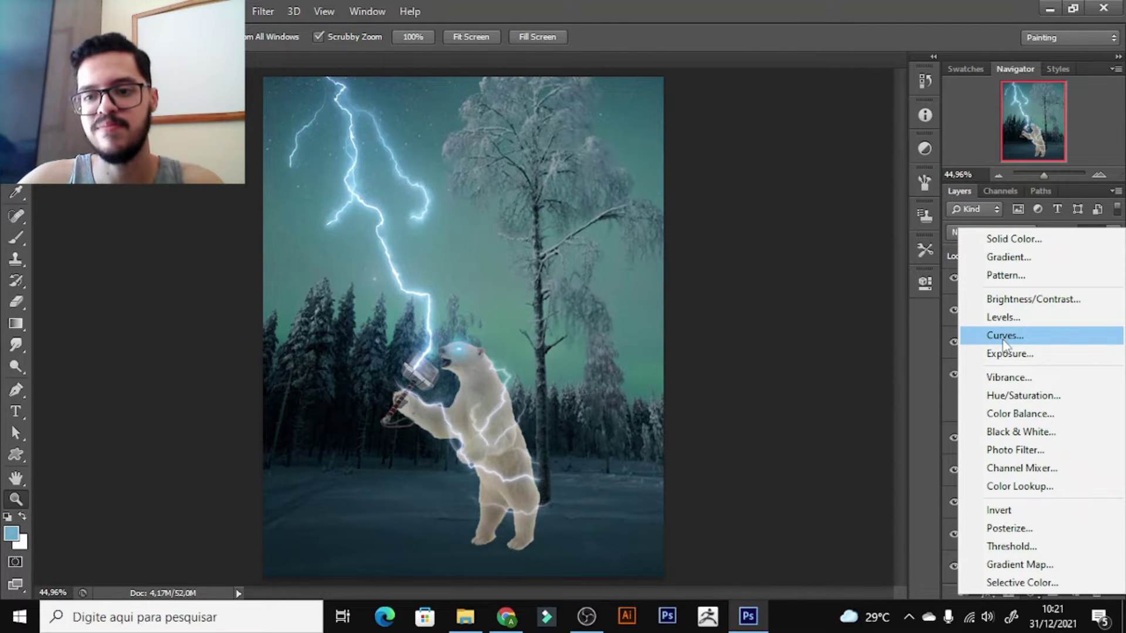
- Add an Exposure layer above Levels 2, invert its mask, and paint white over the neck lightning
left_click(1006, 353)
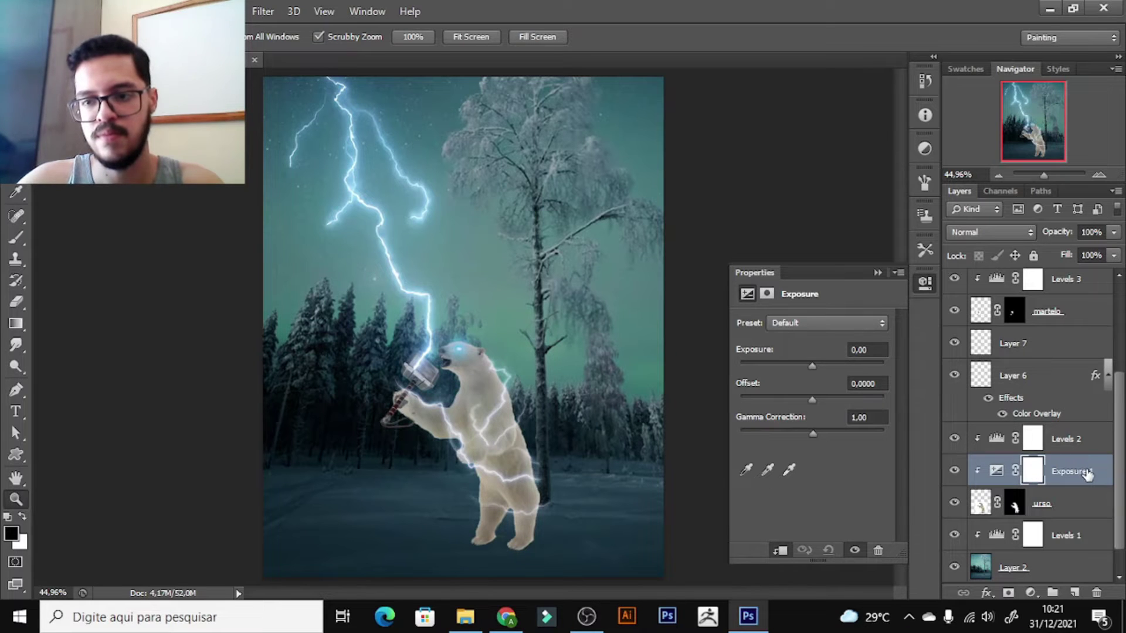
left_click_drag(1087, 473, 1082, 439)
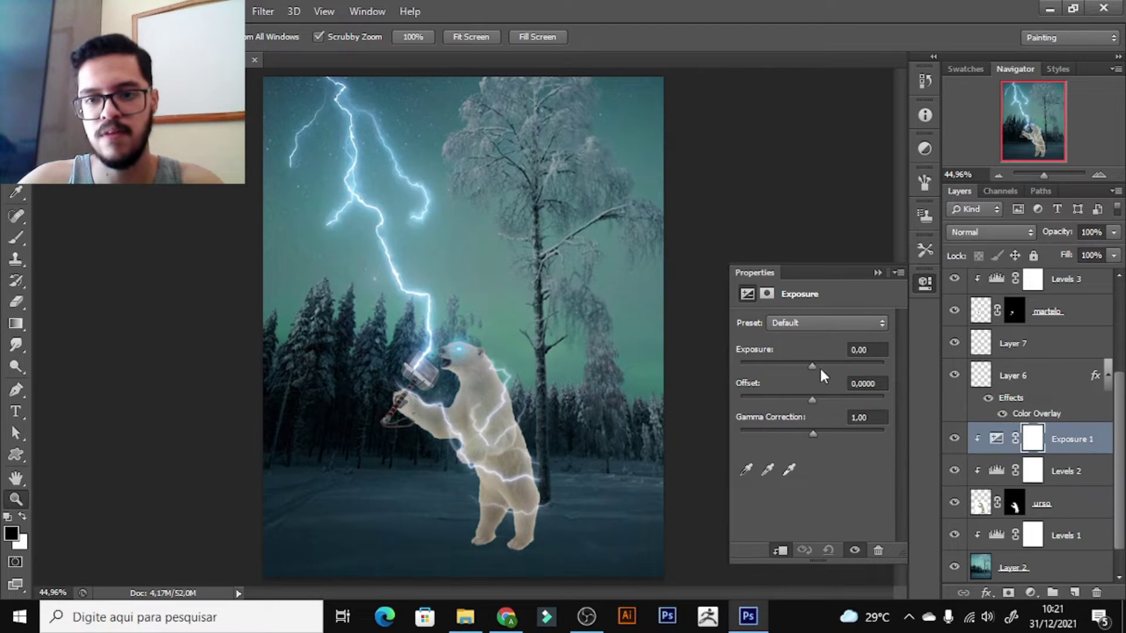
key("ctrl+i")
mouse_move(445, 352)
left_mouse_down()
mouse_move(516, 305)
mouse_move(494, 315)
left_mouse_up()
key("b")
key("x")
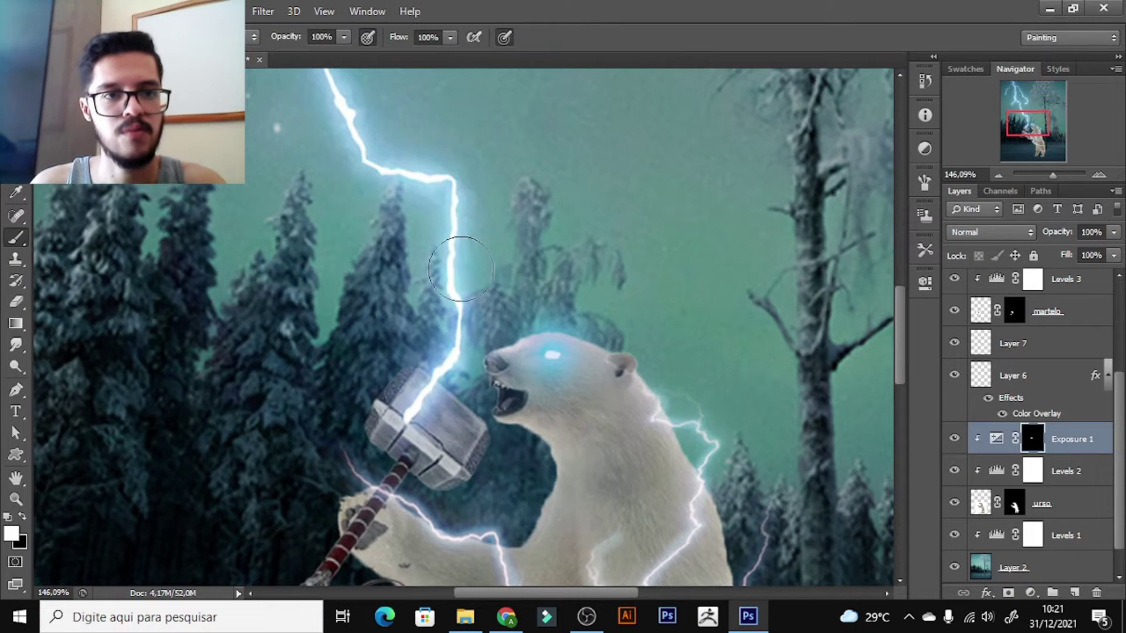
key("bracketleft")
key("bracketleft")
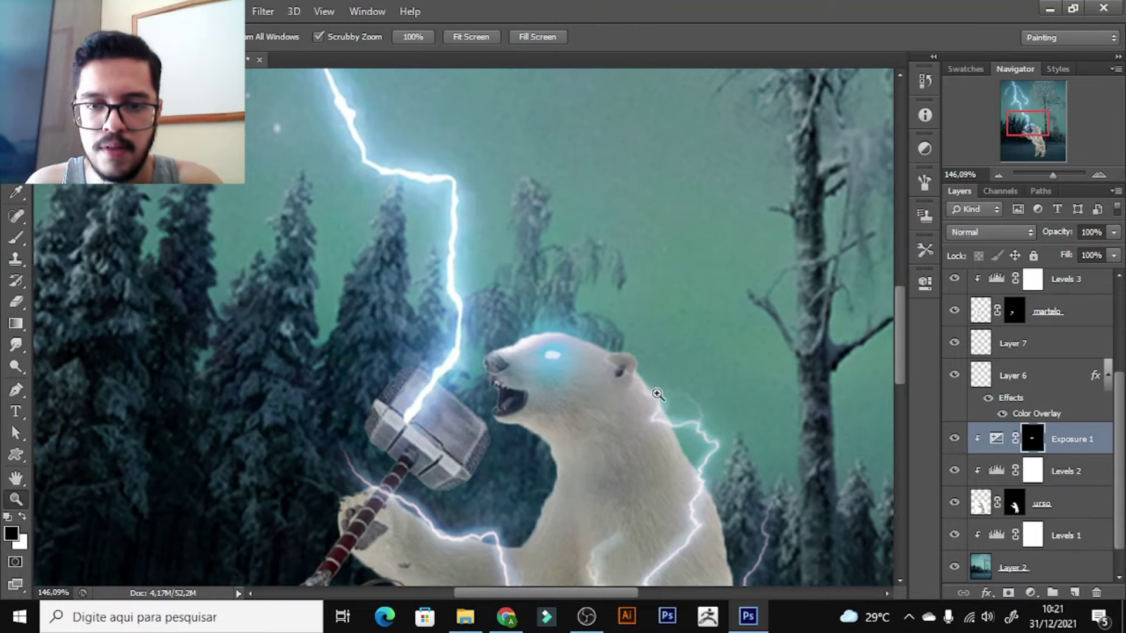
mouse_move(658, 389)
left_mouse_down()
mouse_move(686, 392)
mouse_move(672, 429)
mouse_move(704, 455)
left_mouse_up()
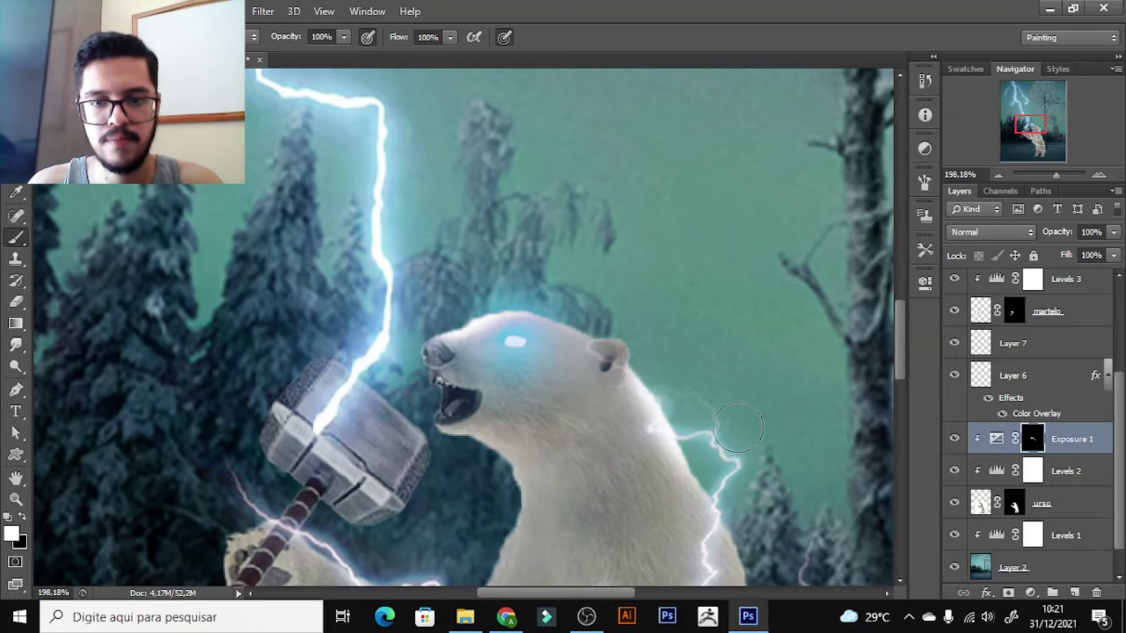
left_click_drag(674, 357, 615, 143)
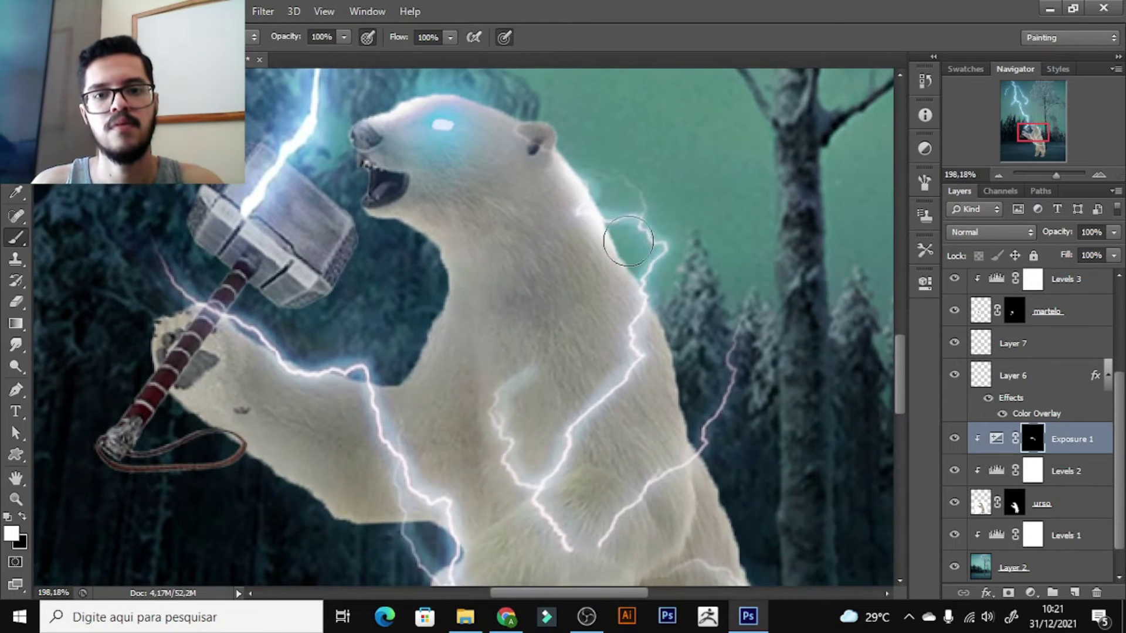
left_click_drag(628, 240, 664, 283)
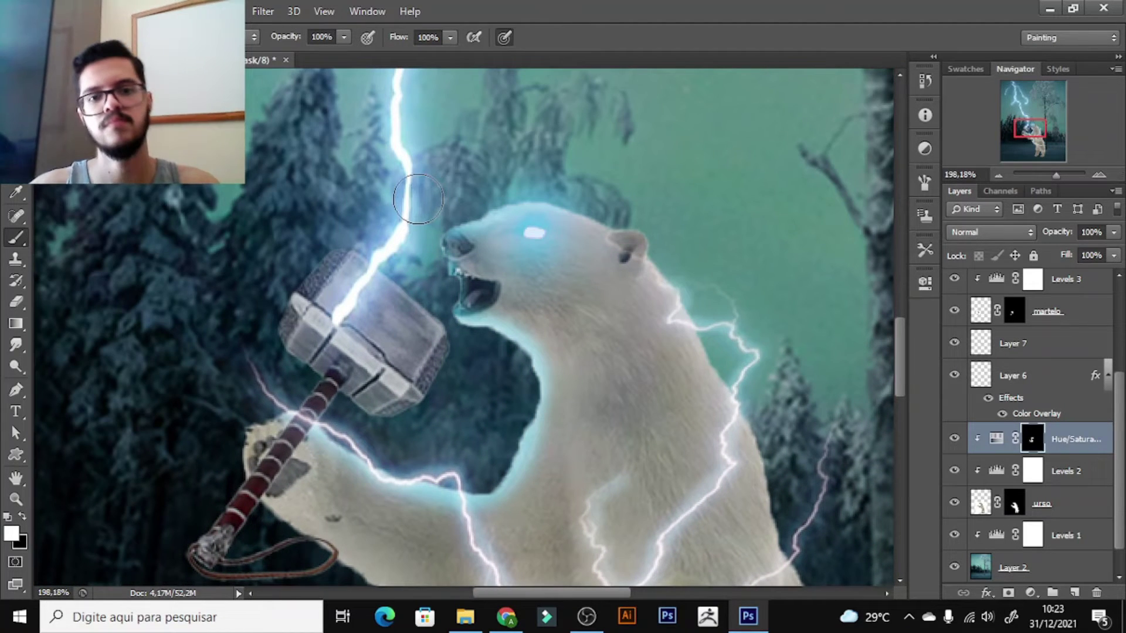
- Add a new Levels adjustment layer directly above Levels 2
key("z")
left_click_drag(481, 300, 411, 302)
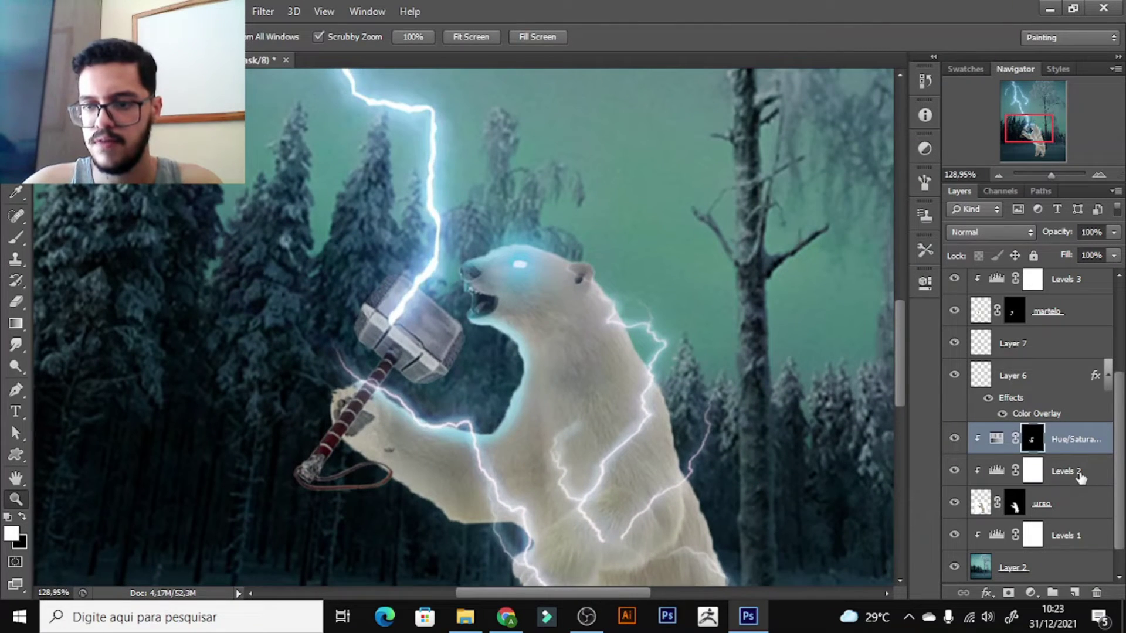
left_click(1078, 473)
left_click(1039, 594)
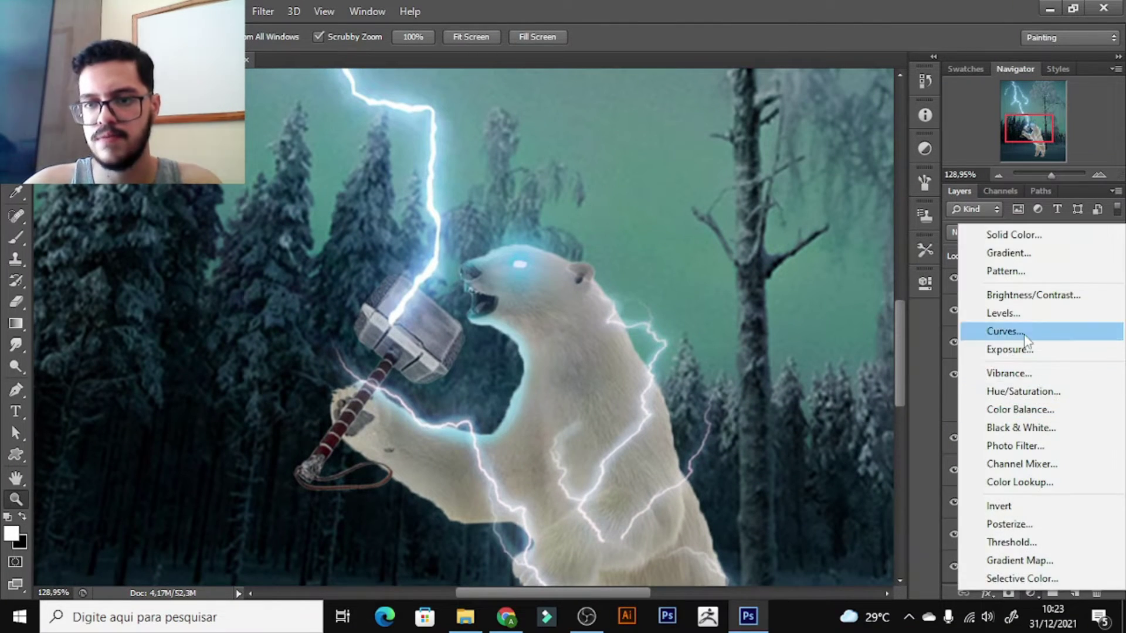
left_click(1010, 310)
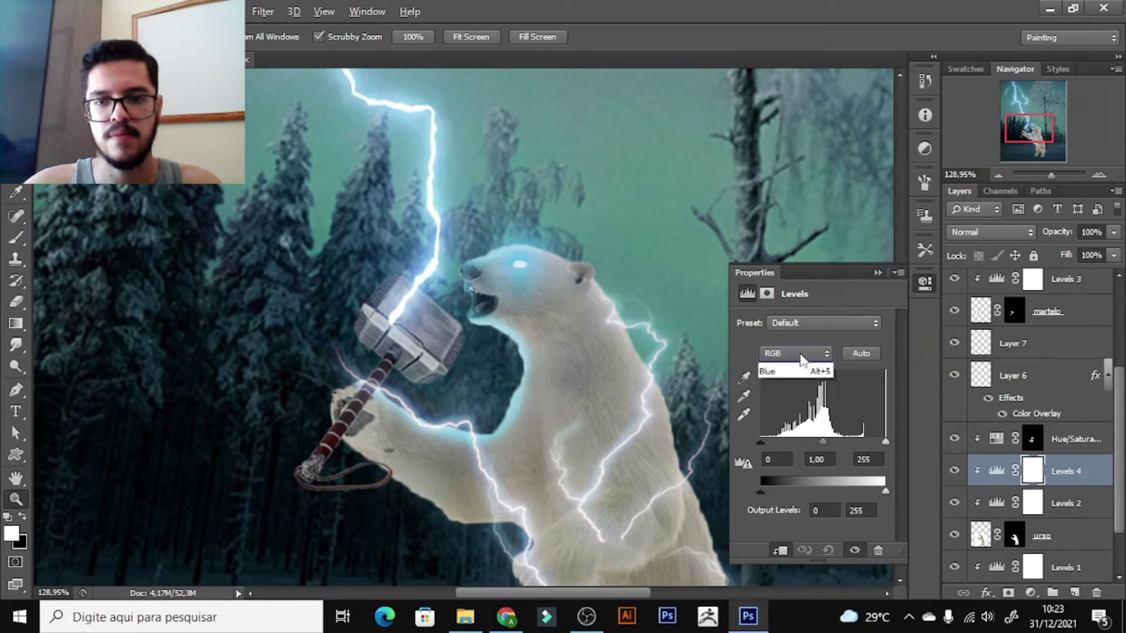
- Raise the Blue channel midtones in the new Levels adjustment
left_click(800, 406)
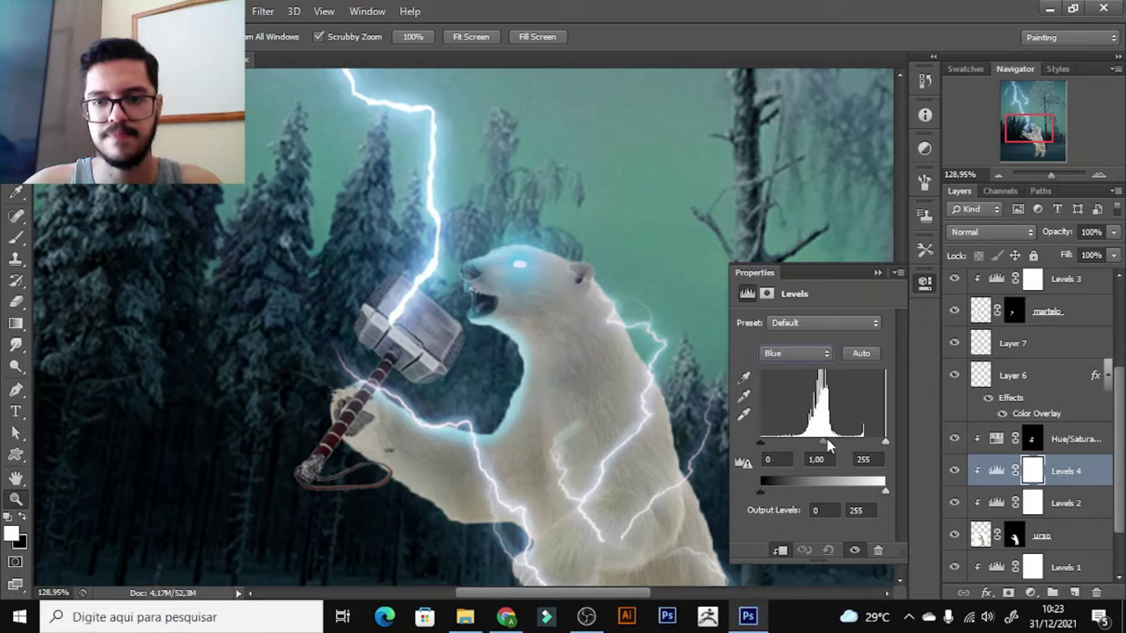
left_click_drag(825, 441, 815, 442)
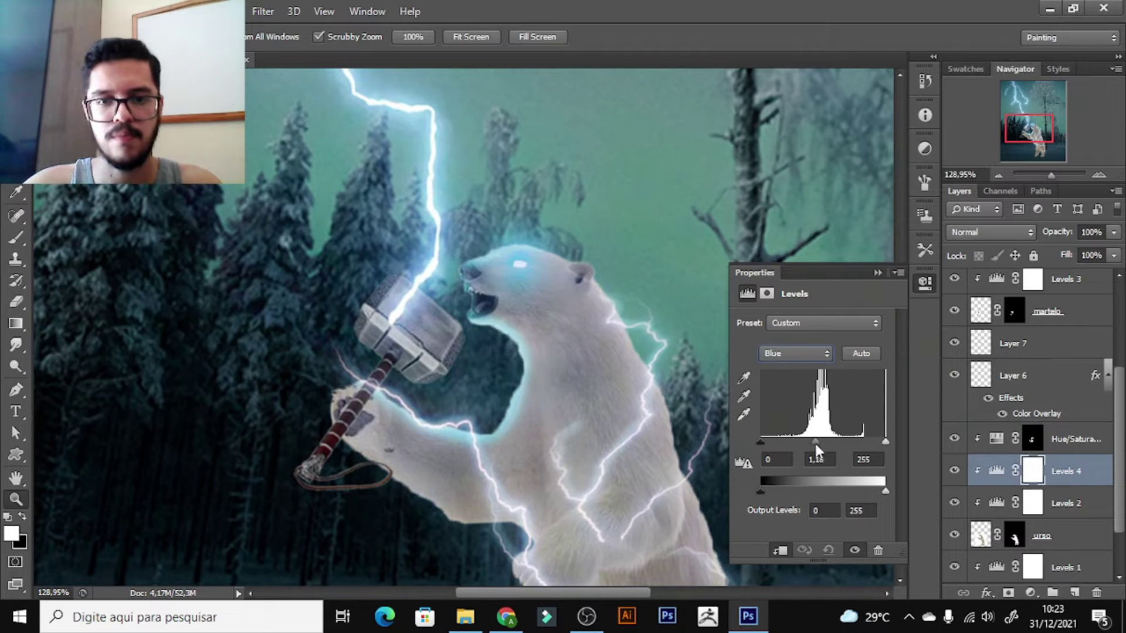
scroll(561, 330, "down", 5)
left_click_drag(562, 329, 513, 297)
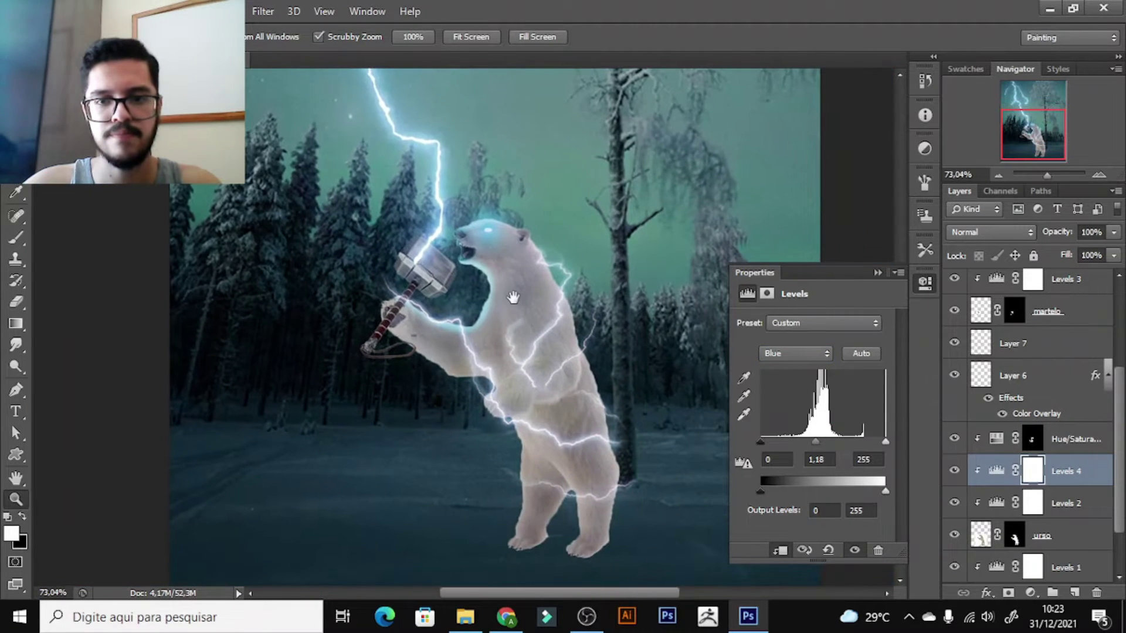
- Lower the Red midtones and output white, then lift the Blue output black
left_click(804, 353)
left_click(800, 381)
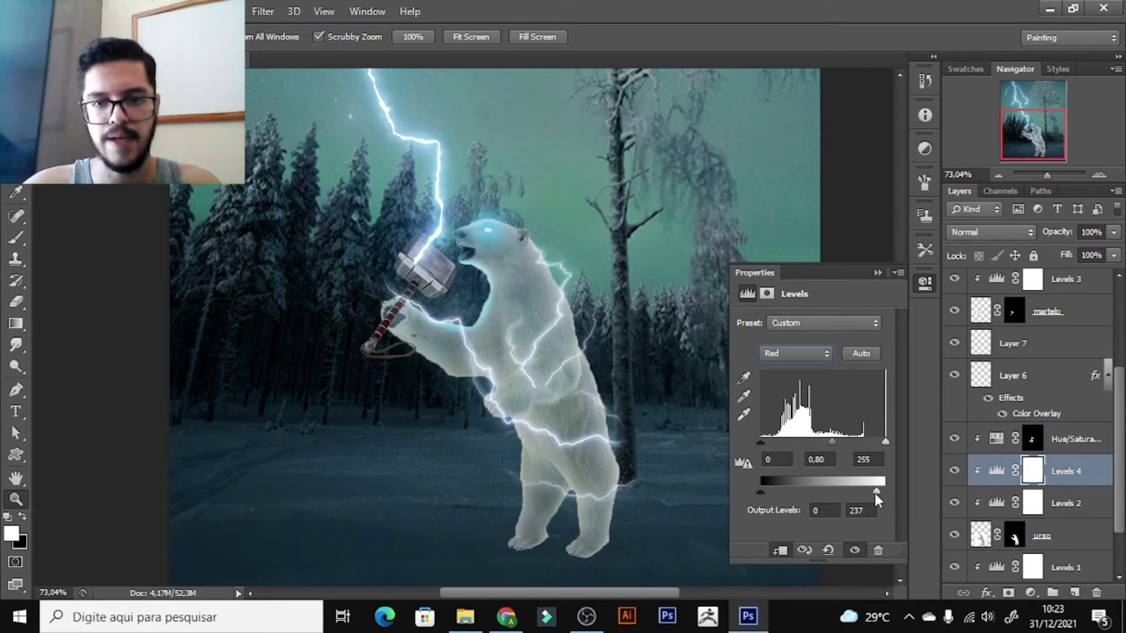
left_click_drag(872, 497, 873, 497)
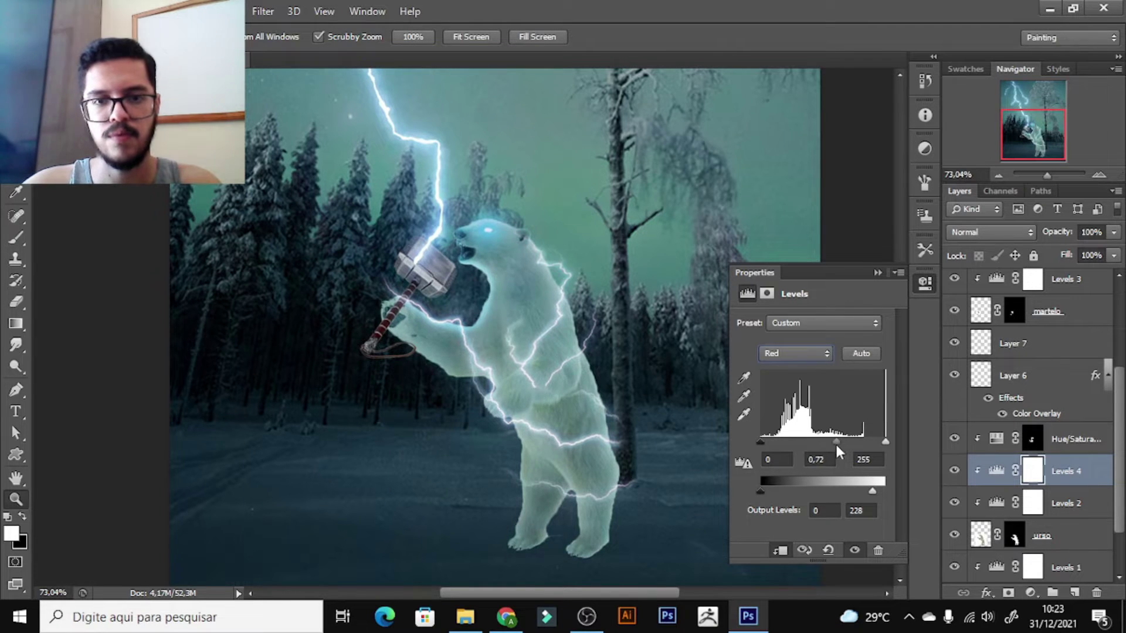
left_click_drag(834, 446, 827, 441)
left_click(819, 355)
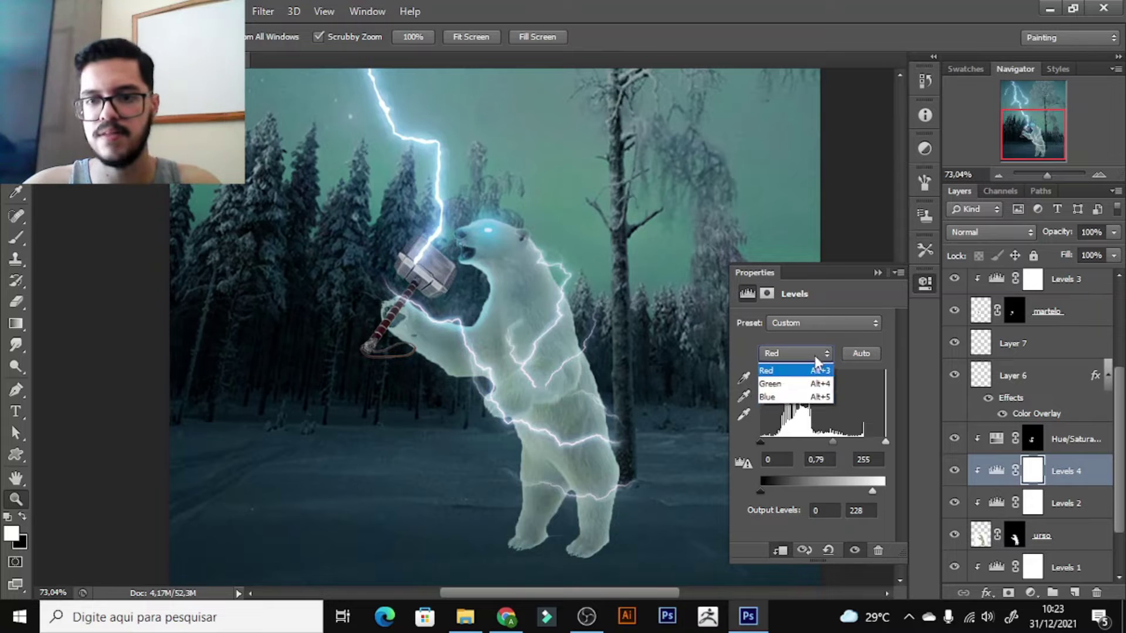
left_click(788, 409)
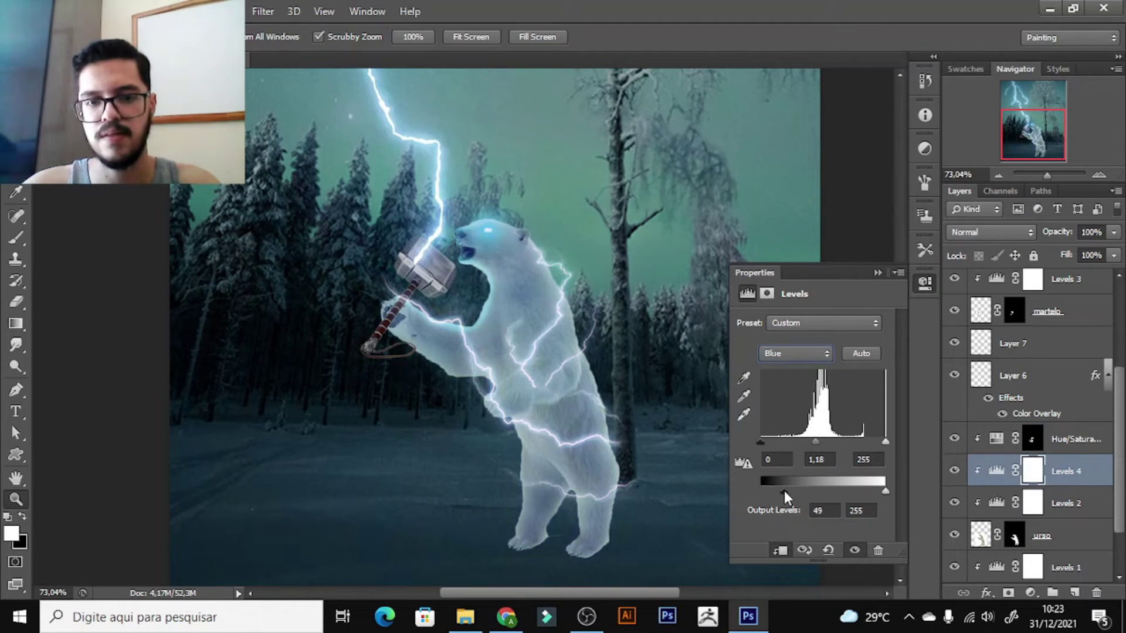
left_click_drag(762, 492, 768, 492)
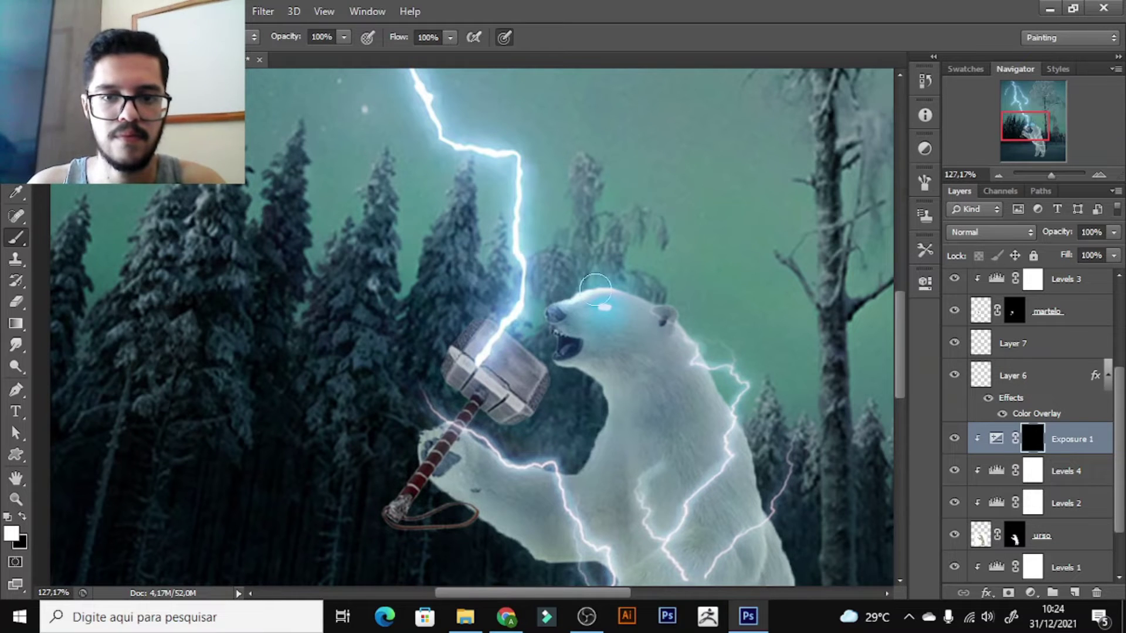
- Paint white along the bear's back edge on the Exposure 1 mask with an enlarged brush
key("x")
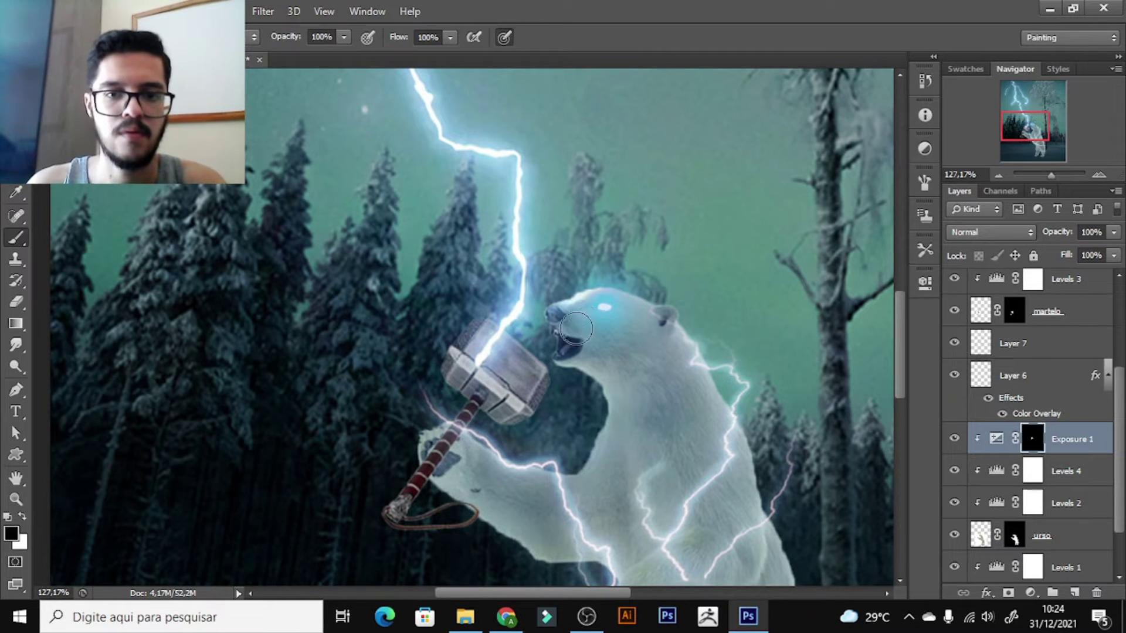
scroll(650, 323, "up", 3)
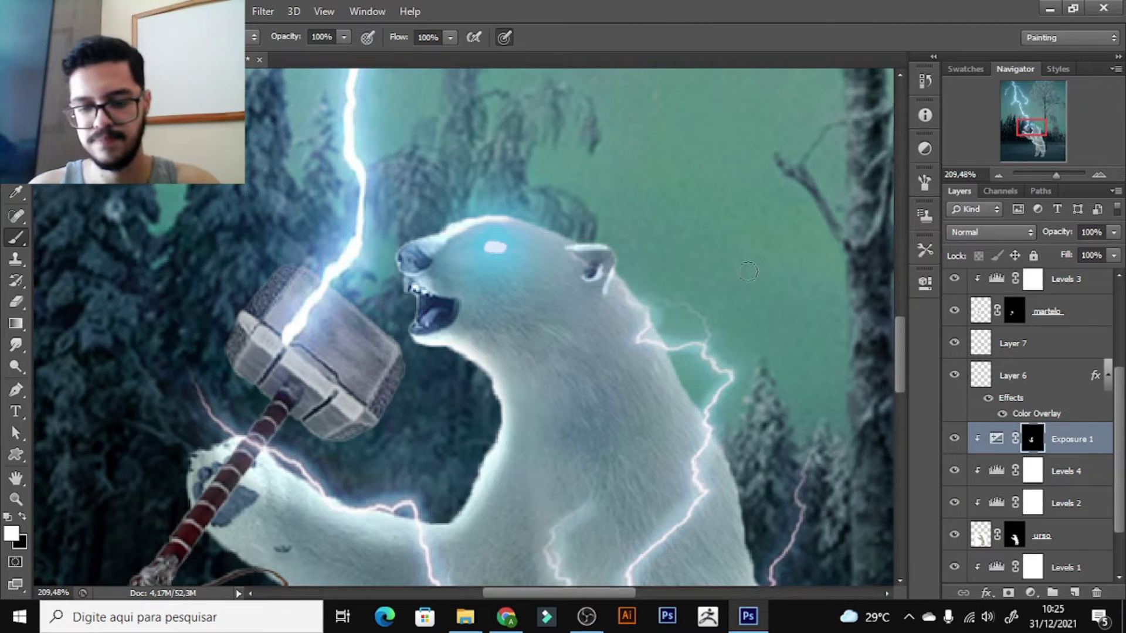
key("bracketright")
key("bracketright")
key("bracketright")
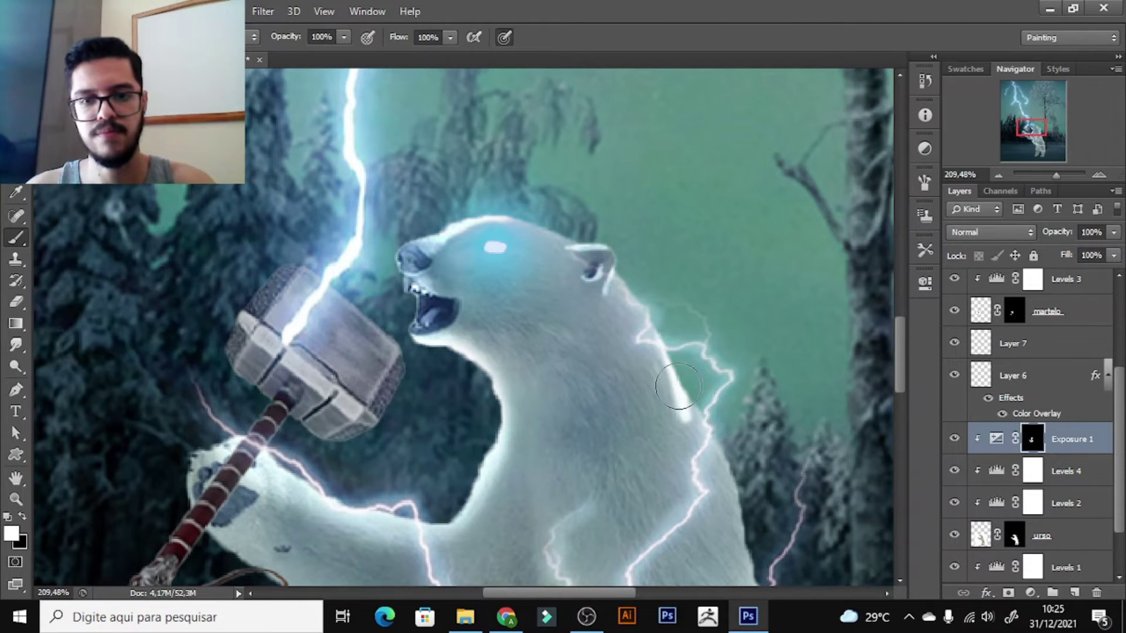
left_click_drag(674, 365, 704, 440)
key("x")
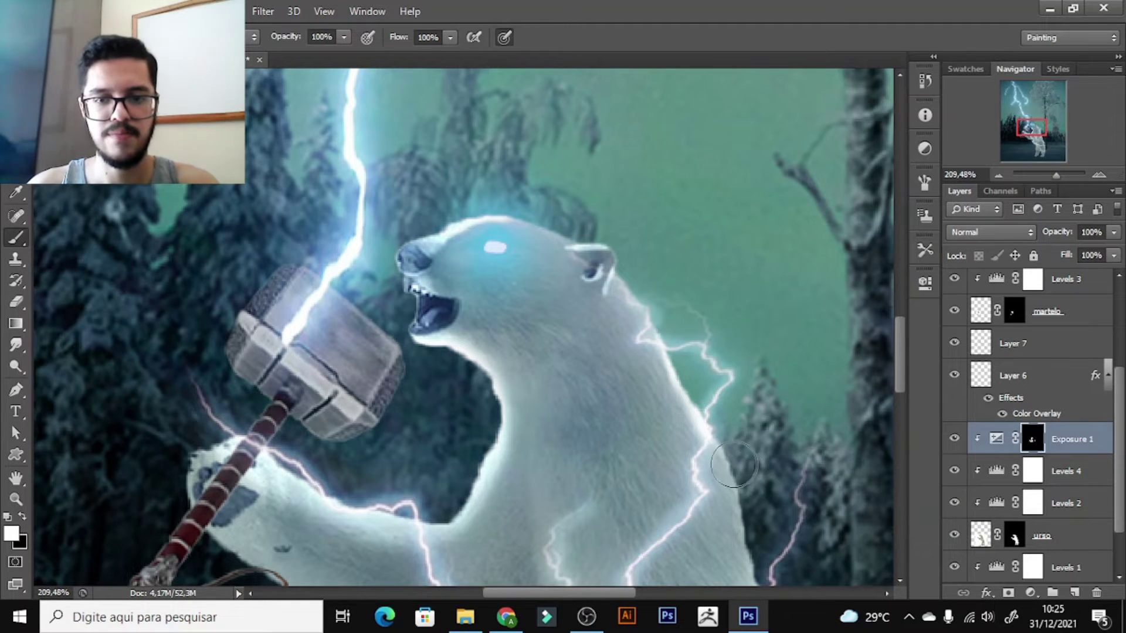
mouse_move(715, 424)
left_mouse_down()
mouse_move(745, 523)
mouse_move(592, 234)
left_mouse_up()
mouse_move(645, 328)
left_mouse_down()
mouse_move(658, 377)
mouse_move(640, 490)
mouse_move(636, 458)
left_mouse_up()
key("x")
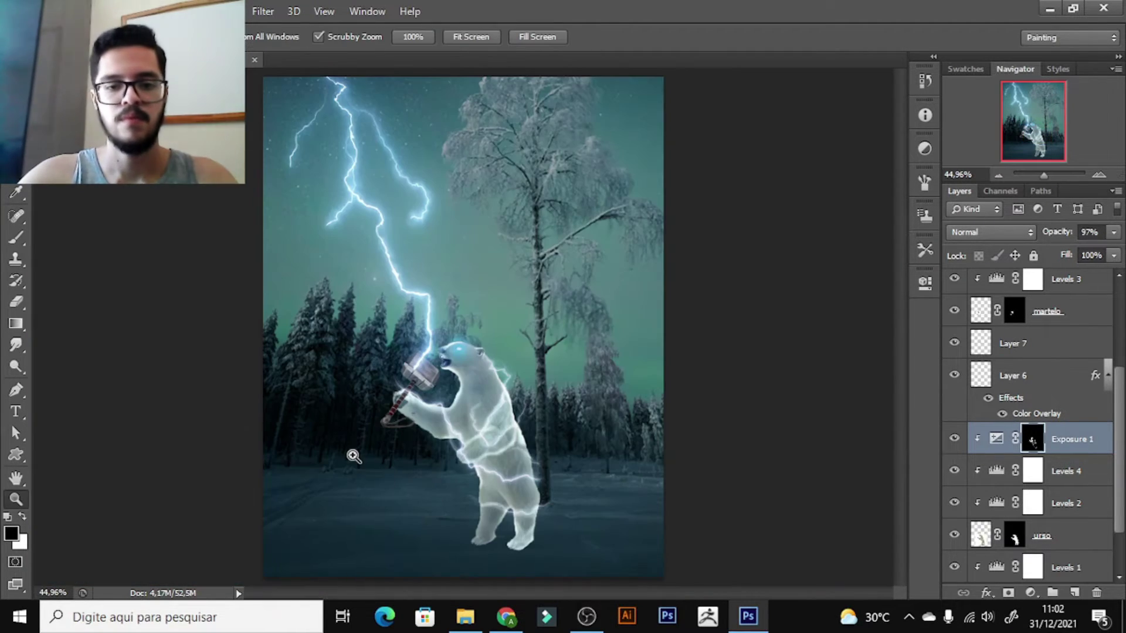
left_click(490, 309)
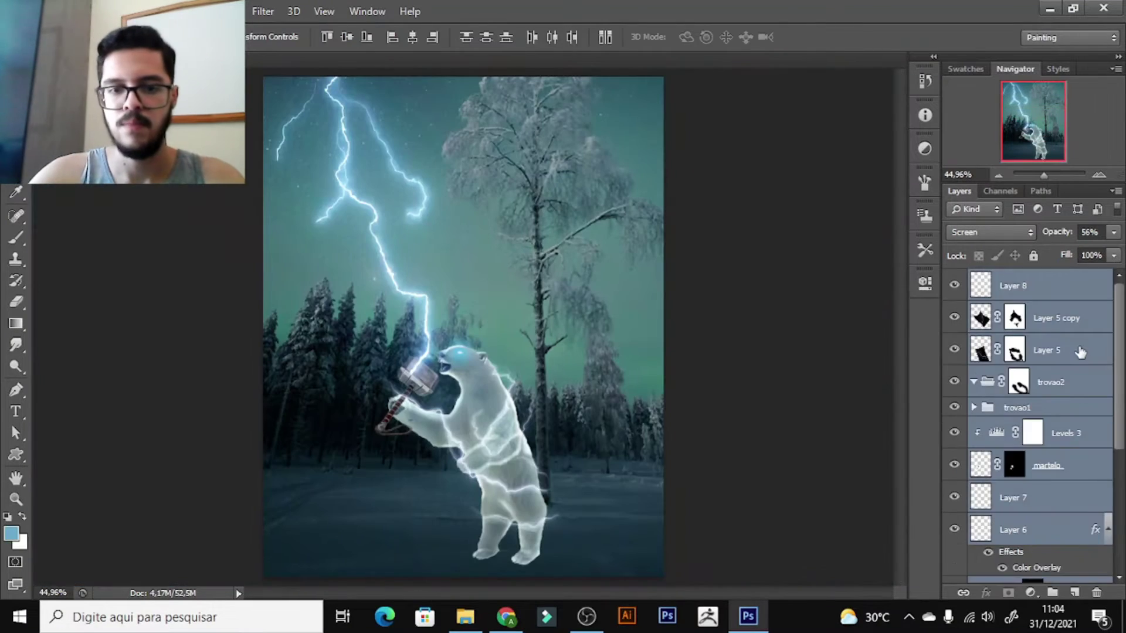
- Select the urso bear layer and duplicate it
scroll(1080, 352, "down", 5)
scroll(1080, 352, "up", 5)
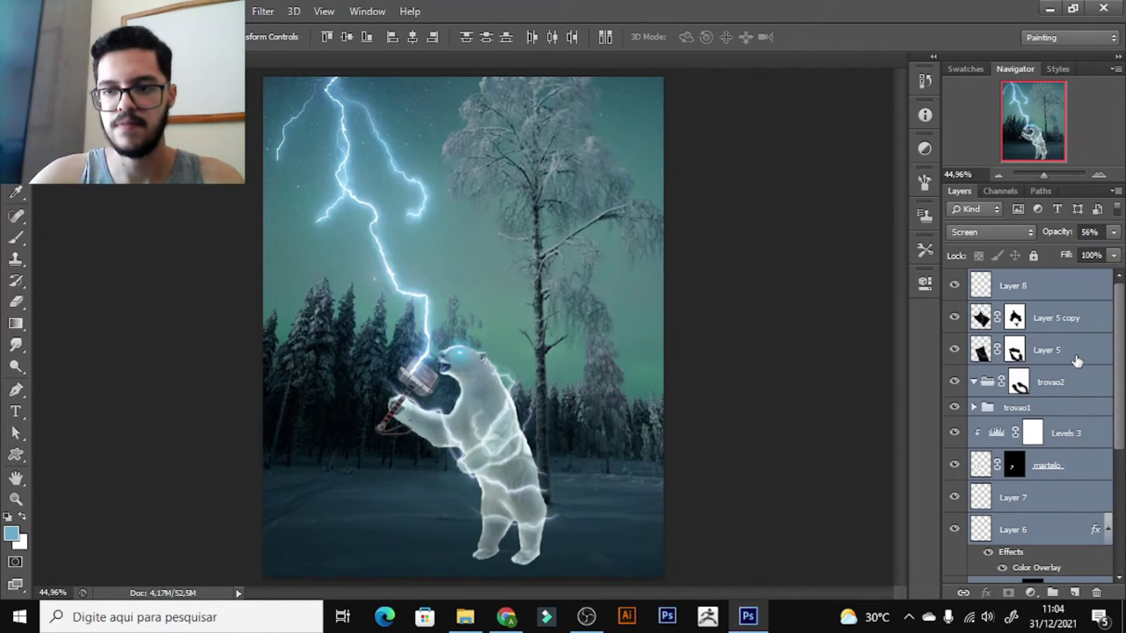
left_click(1065, 291)
scroll(996, 460, "down", 2)
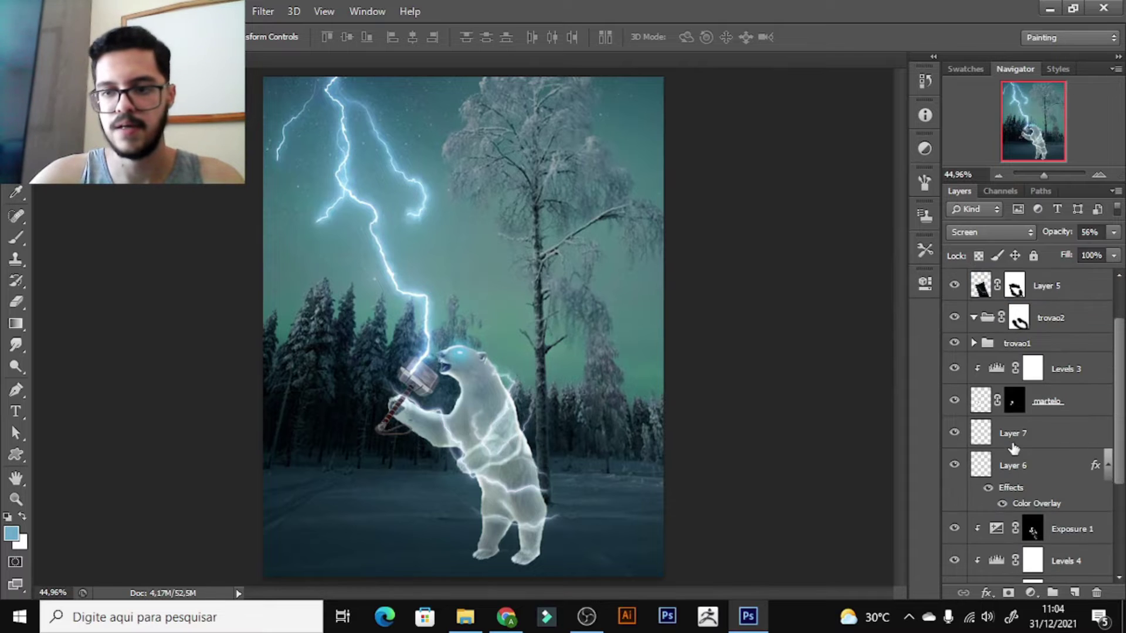
scroll(1014, 451, "down", 2)
scroll(1050, 450, "down", 2)
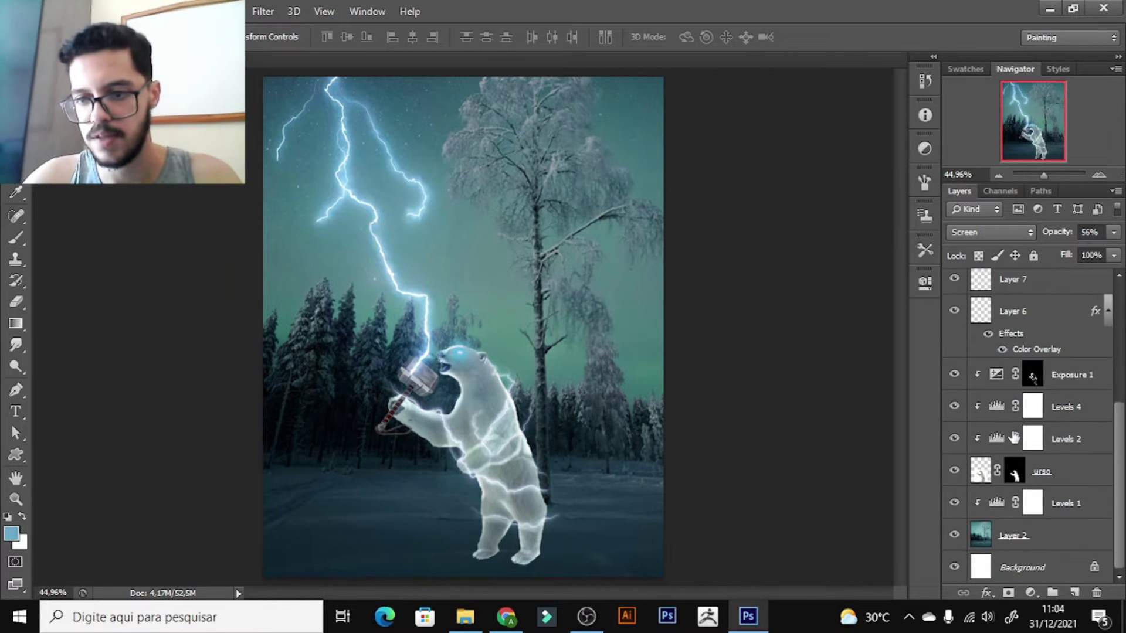
left_click(1060, 473)
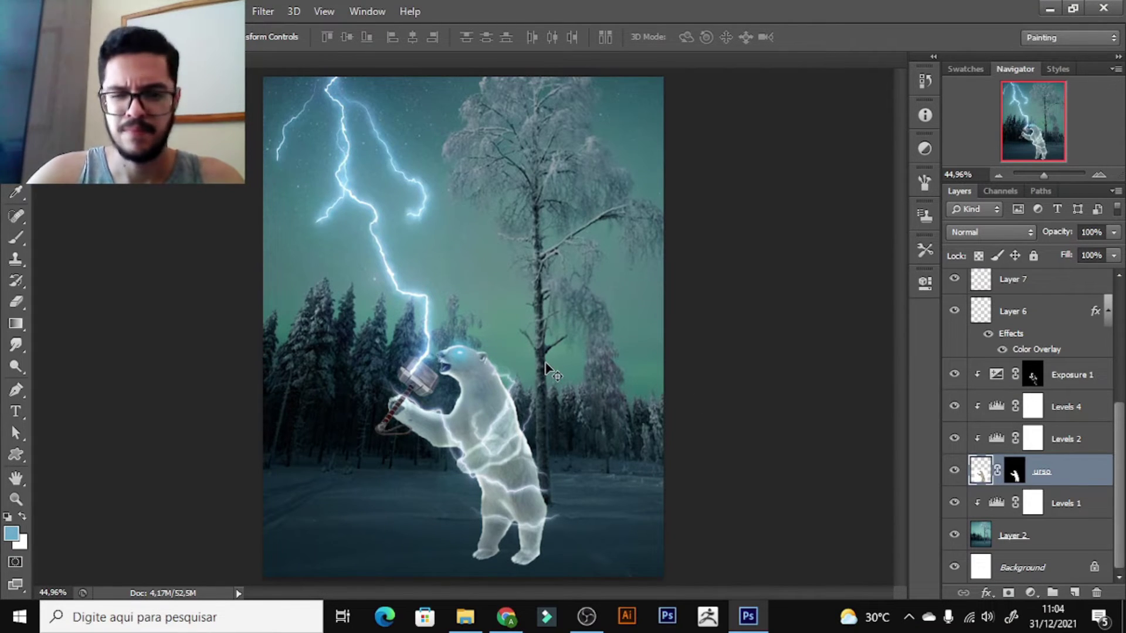
key("ctrl+j")
- Flip the bear copy vertically, move it down, and rotate it about 60° sideways
key("ctrl+t")
right_click(508, 396)
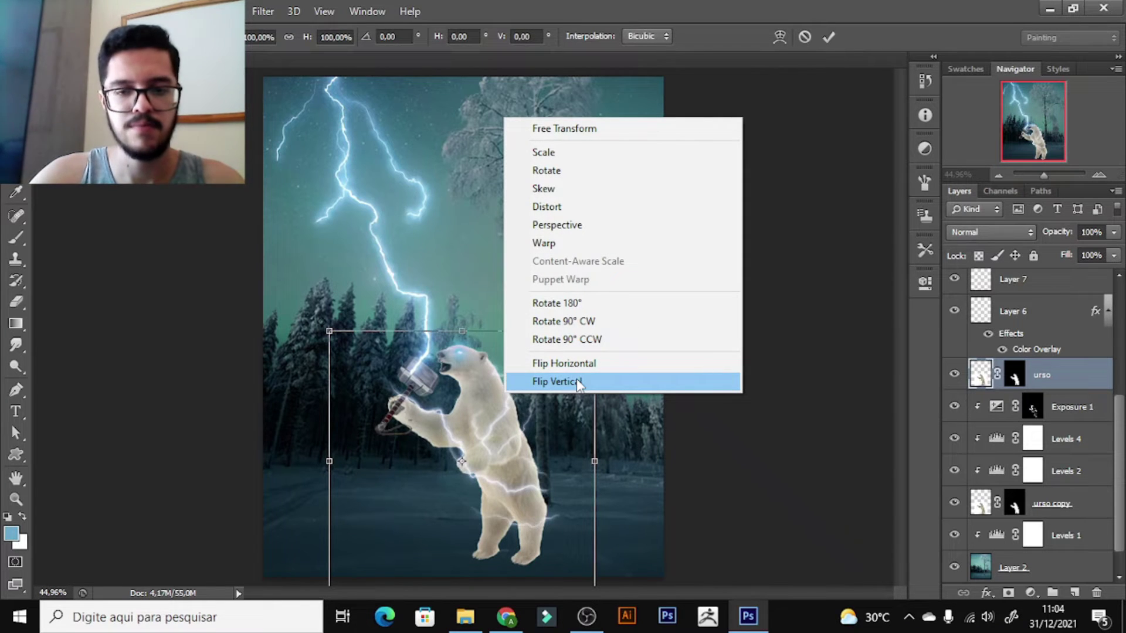
left_click(578, 383)
left_click_drag(559, 391, 553, 567)
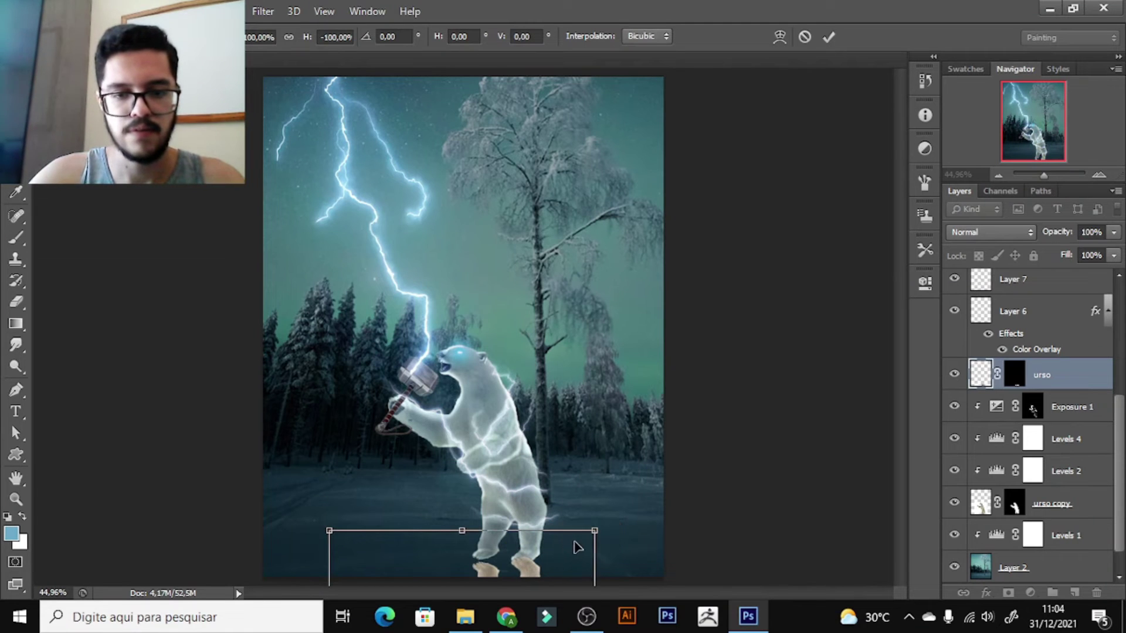
mouse_move(589, 499)
left_mouse_down()
mouse_move(616, 374)
mouse_move(557, 340)
left_mouse_up()
scroll(1059, 401, "down", 1)
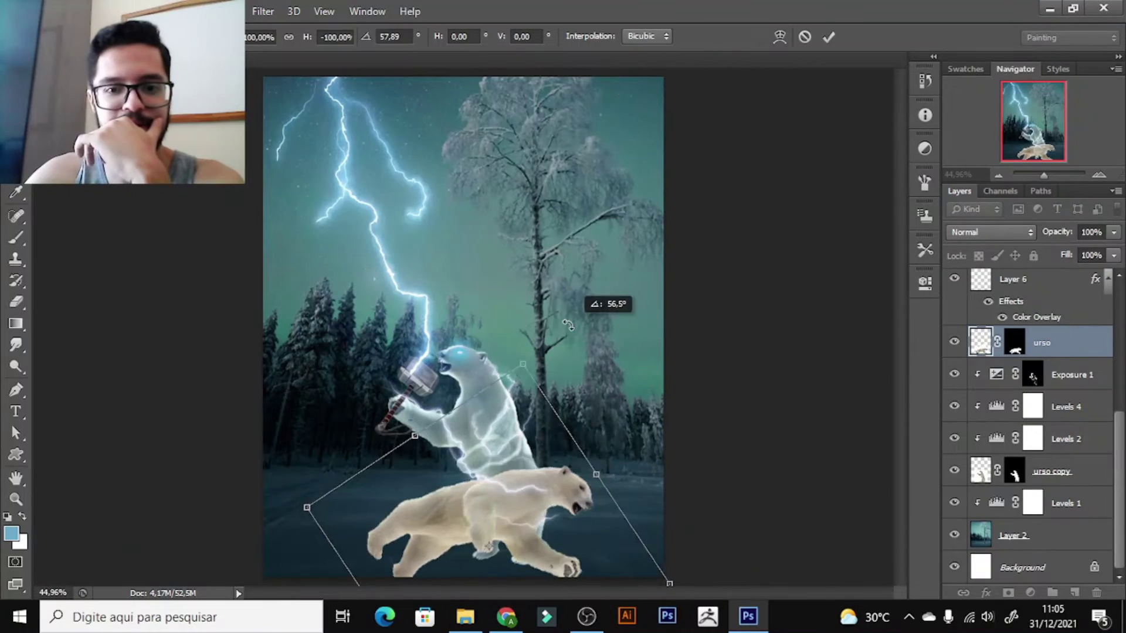
- Apply the bear copy's rotation, move urso above Levels 1, shift the bear right, and save
left_click_drag(595, 290, 595, 440)
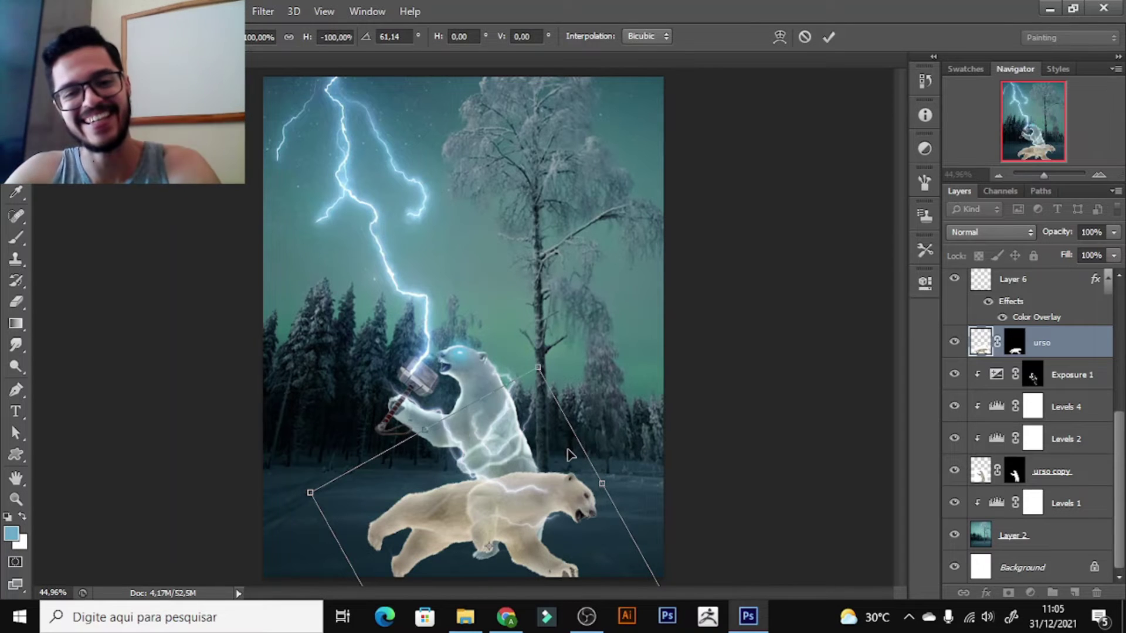
key("Return")
left_click_drag(1059, 352, 1057, 496)
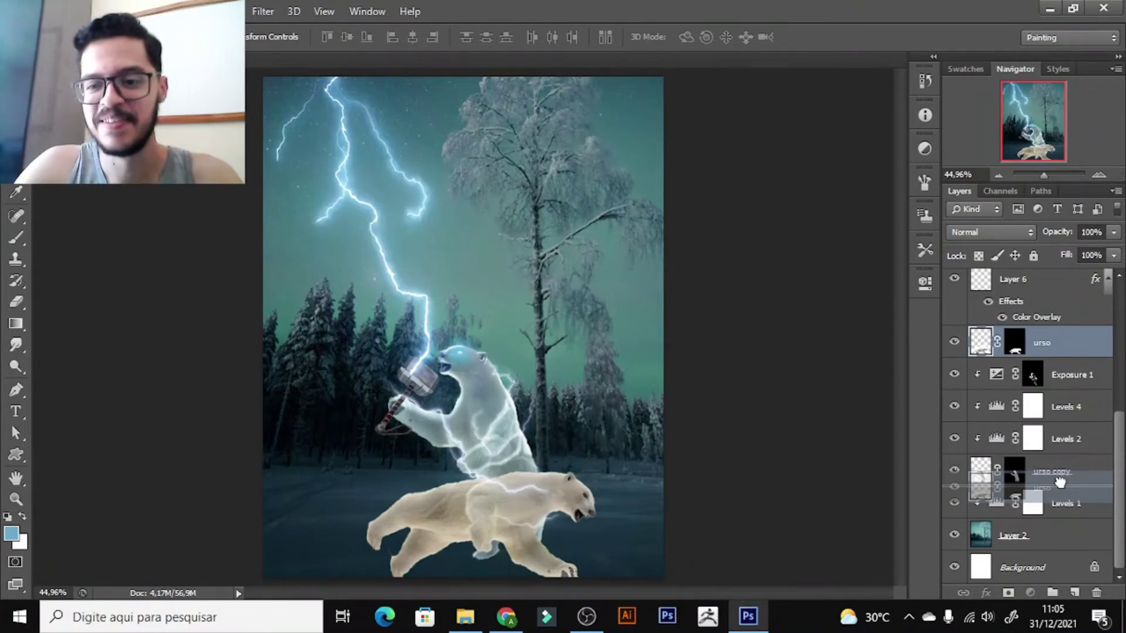
left_click_drag(1057, 496, 1056, 478)
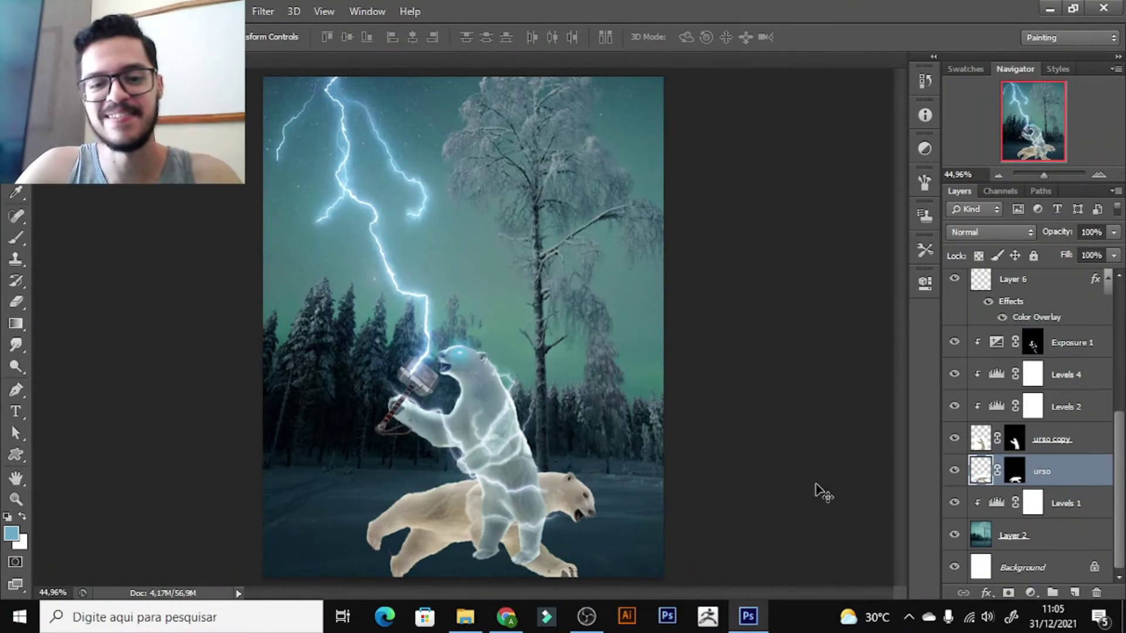
left_click_drag(590, 500, 685, 477)
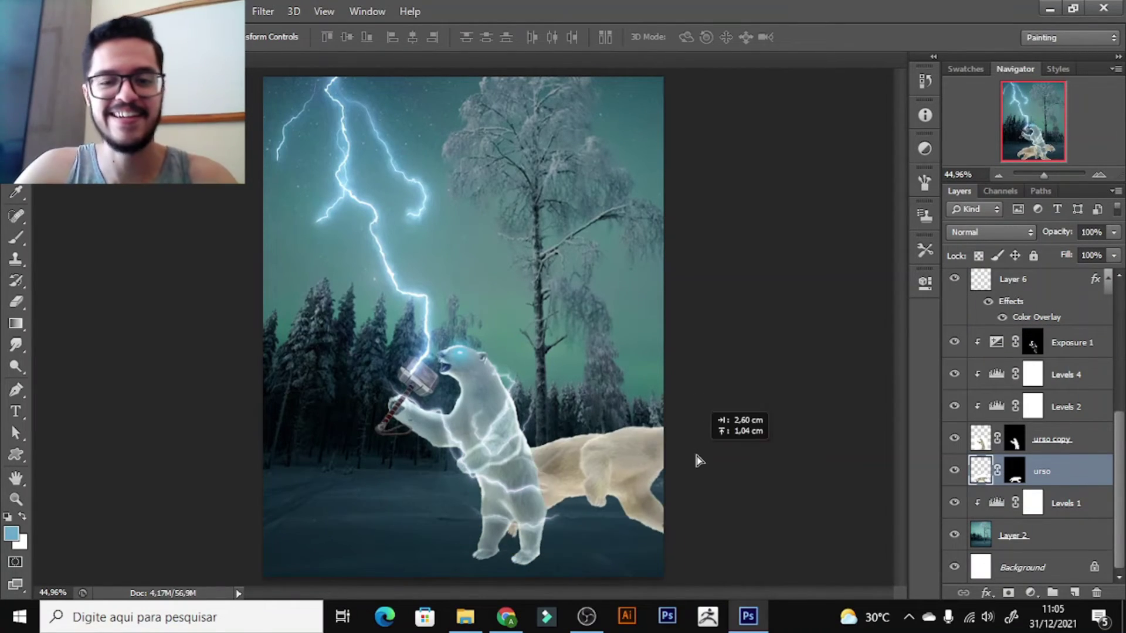
key("ctrl+s")
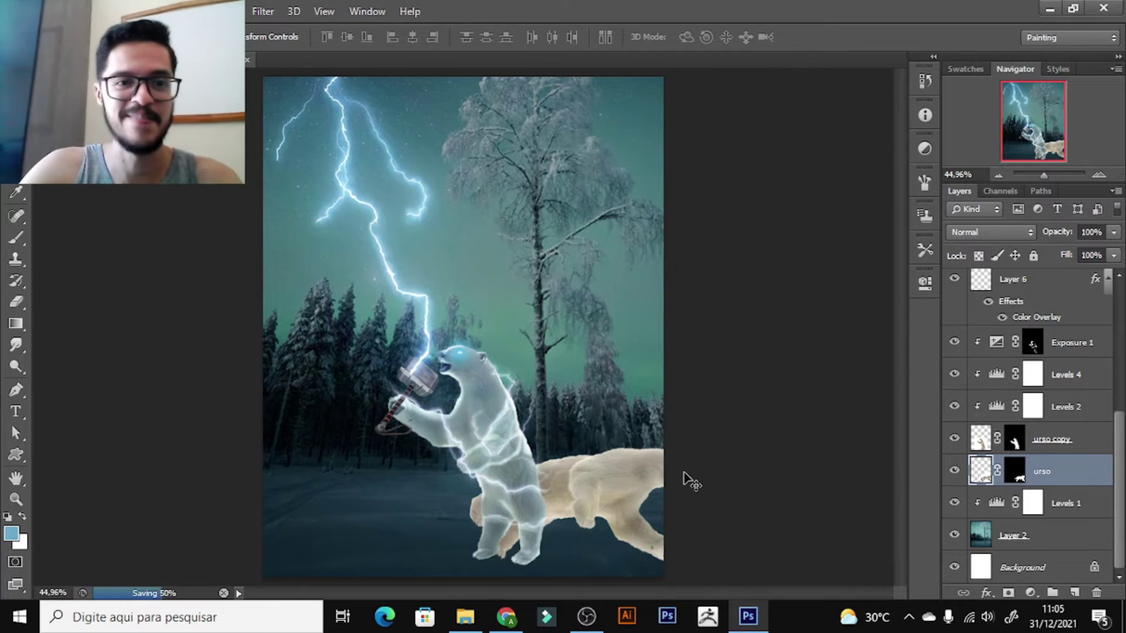
- Re-transform the second bear, rotating, skewing and lowering it behind the standing bear
key("ctrl+t")
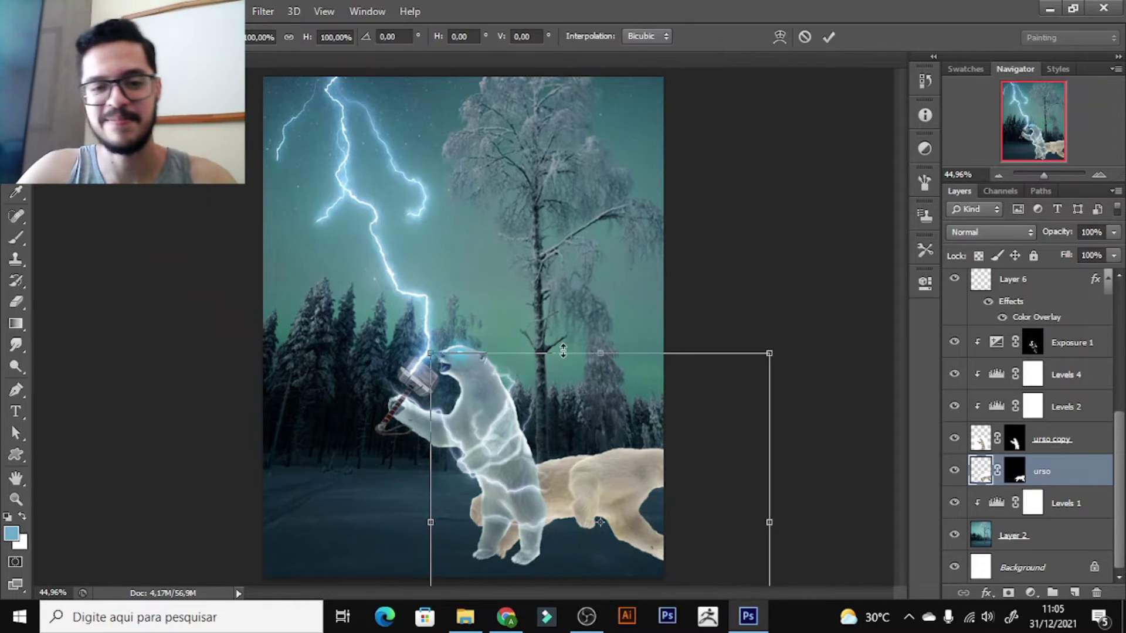
mouse_move(548, 336)
left_mouse_down()
mouse_move(721, 326)
mouse_move(675, 374)
mouse_move(657, 233)
mouse_move(634, 287)
left_mouse_up()
left_click_drag(789, 278, 827, 406)
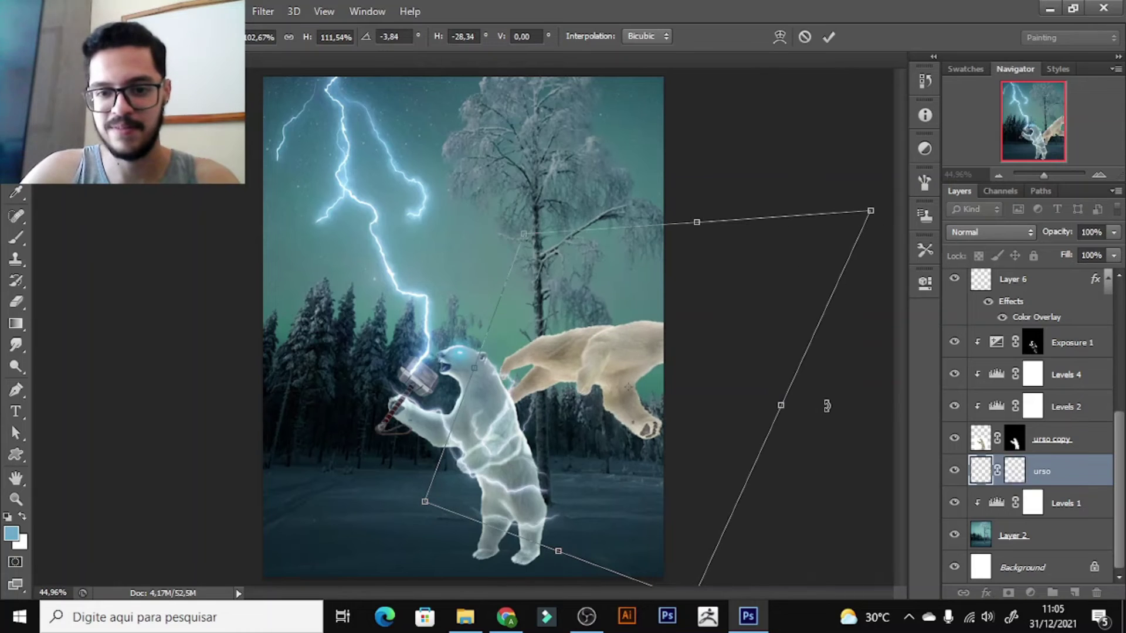
left_click_drag(702, 481, 614, 370)
left_click_drag(604, 489, 786, 446)
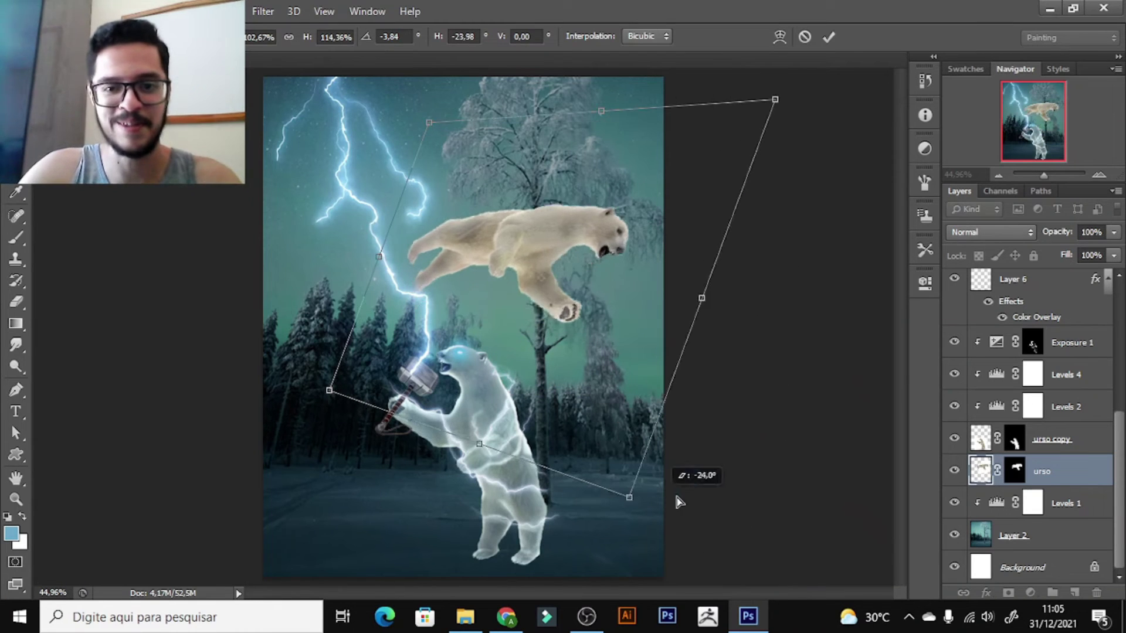
left_click_drag(608, 267, 610, 504)
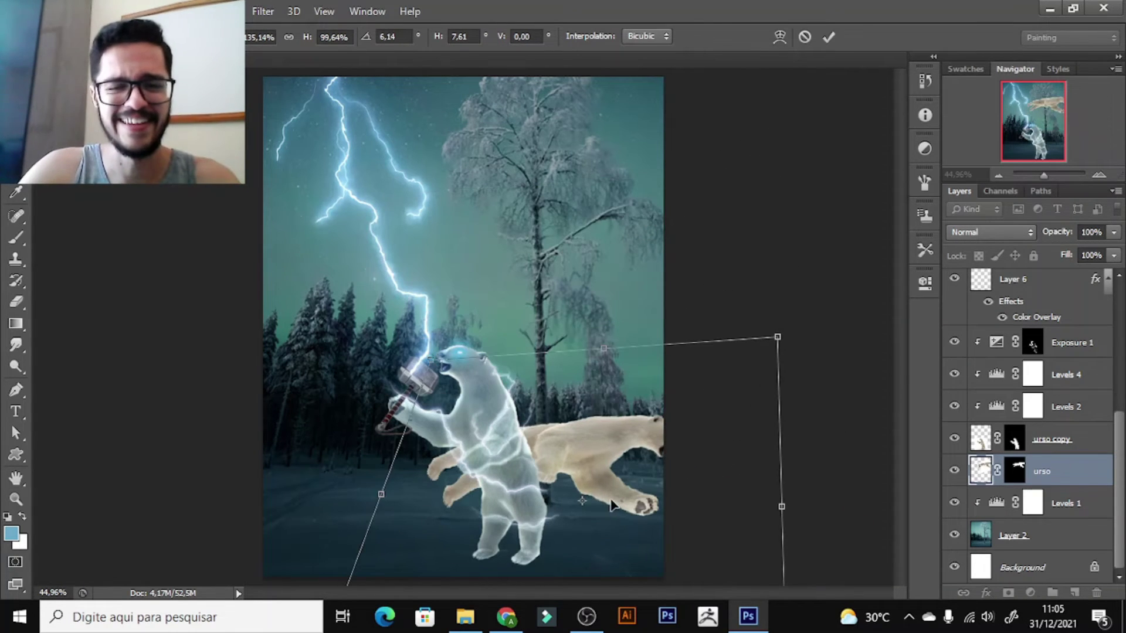
mouse_move(870, 452)
left_mouse_down()
mouse_move(727, 372)
mouse_move(723, 520)
left_mouse_up()
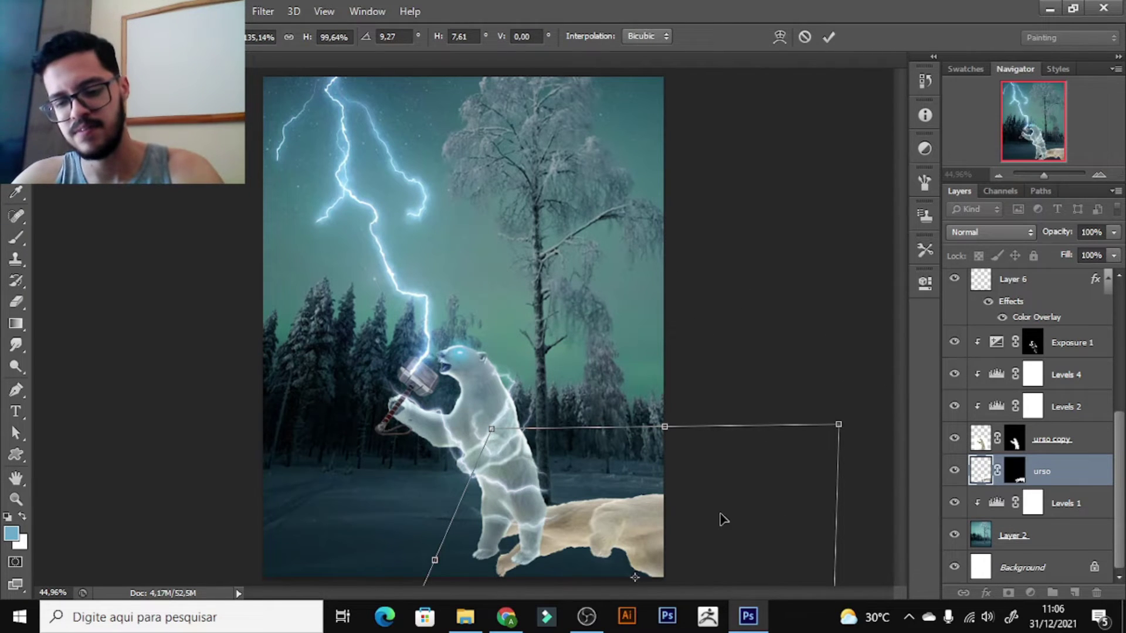
key("Return")
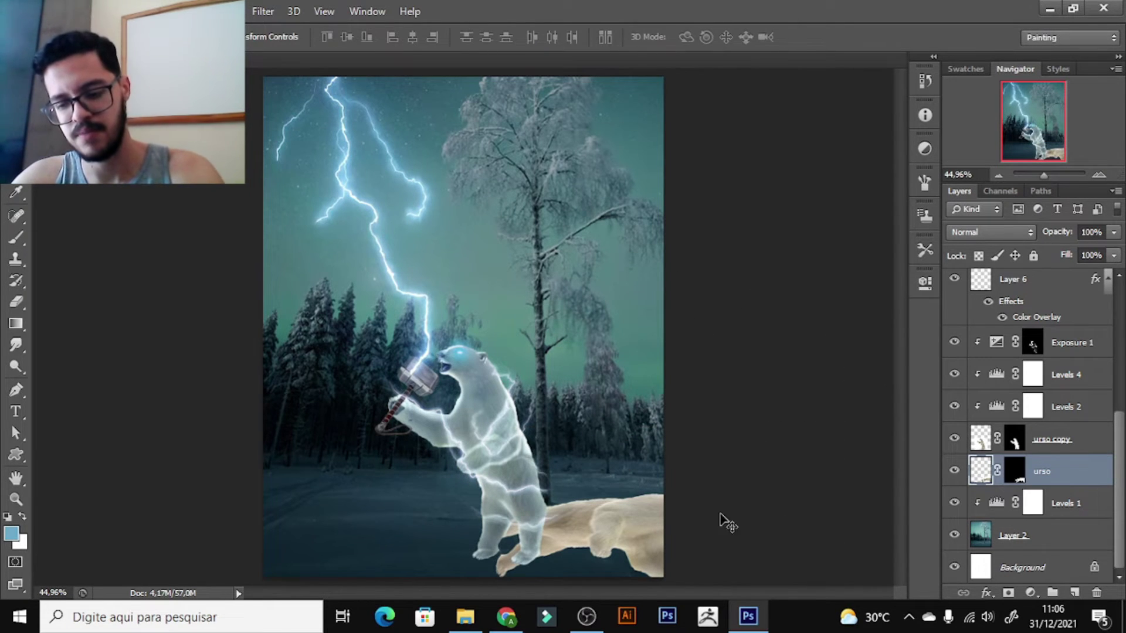
- Select Layer 8 and zoom to view the bear's feet and the whole image
scroll(1027, 381, "up", 5)
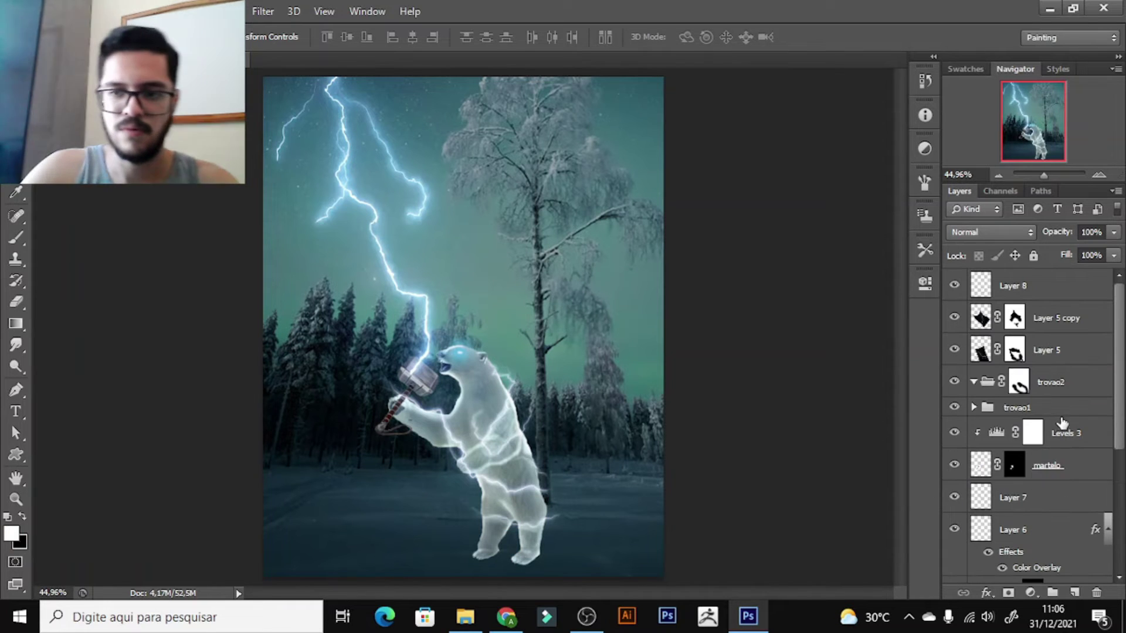
left_click(1026, 289)
key("q")
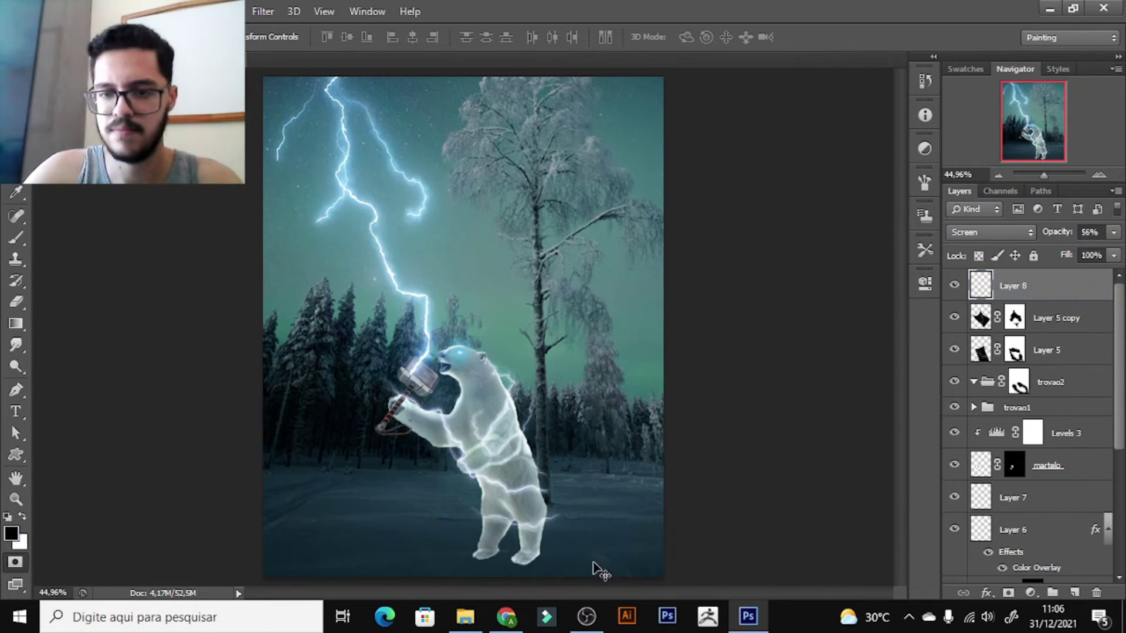
key("z")
mouse_move(497, 573)
left_mouse_down()
mouse_move(557, 543)
mouse_move(453, 476)
left_mouse_up()
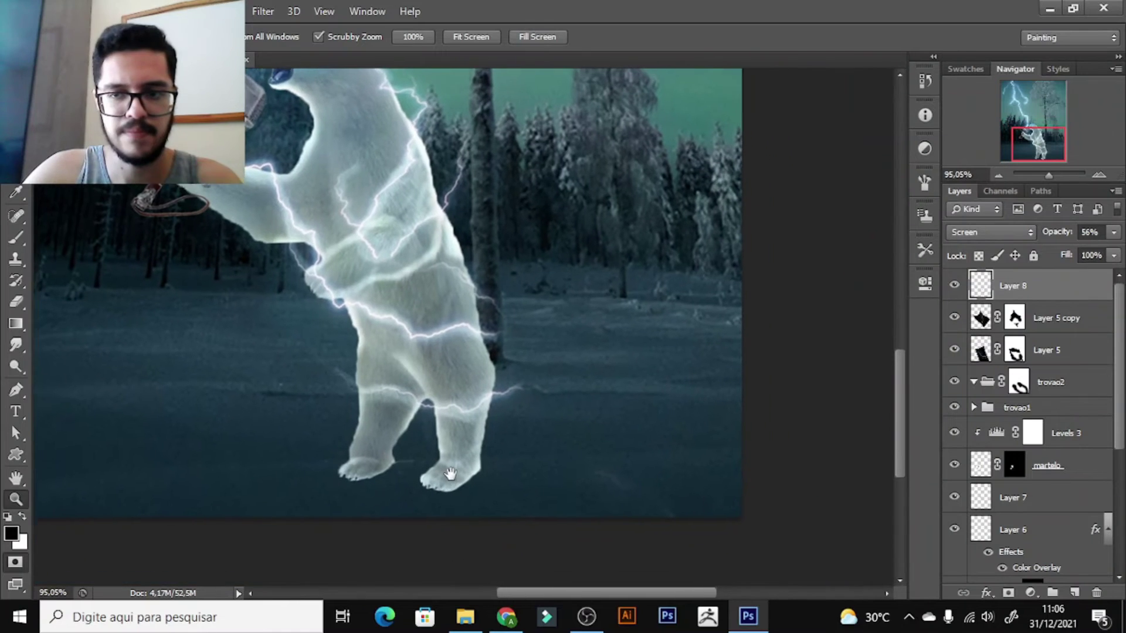
key("b")
key("q")
key("z")
left_click_drag(633, 369, 589, 365)
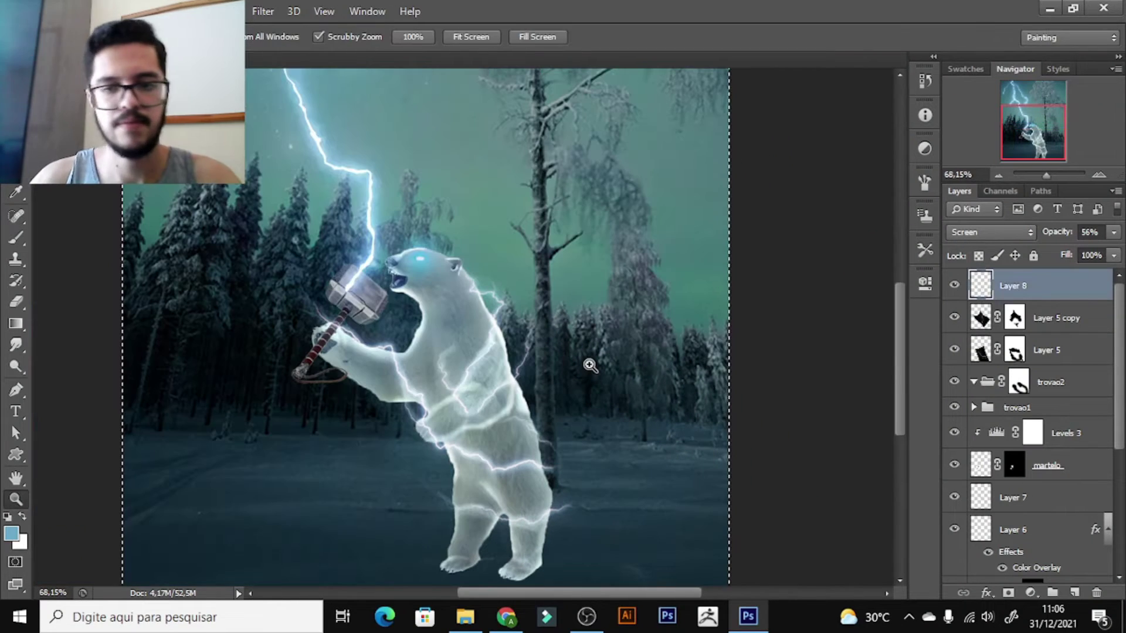
left_click_drag(545, 396, 570, 405)
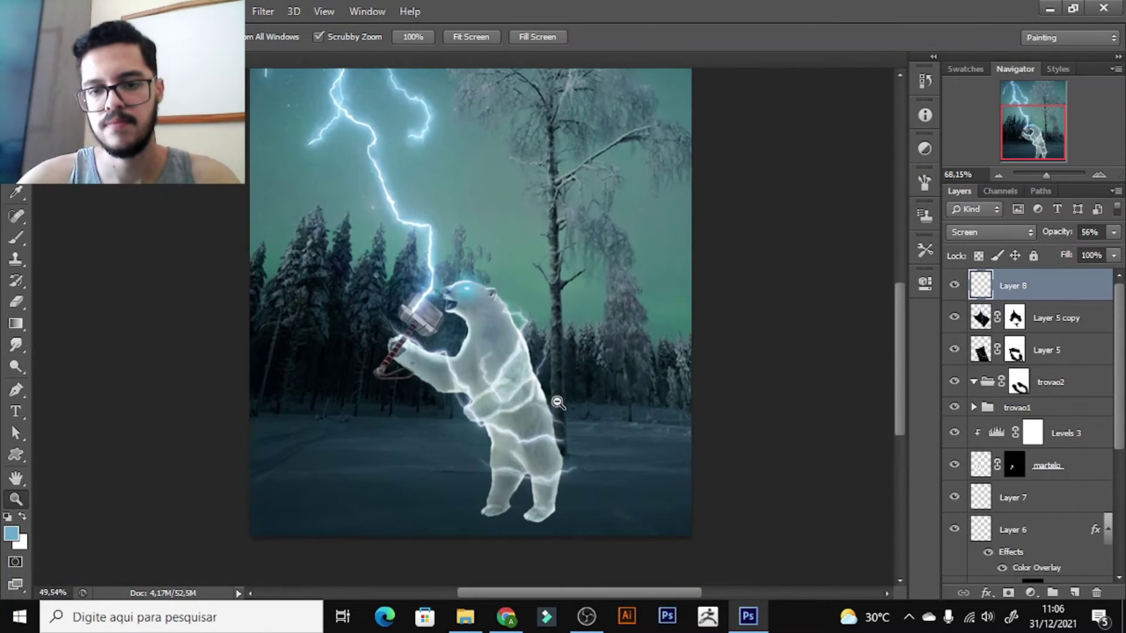
- Add a Curves adjustment with an inverted black mask and pull the midpoint down to darken
left_click(1032, 593)
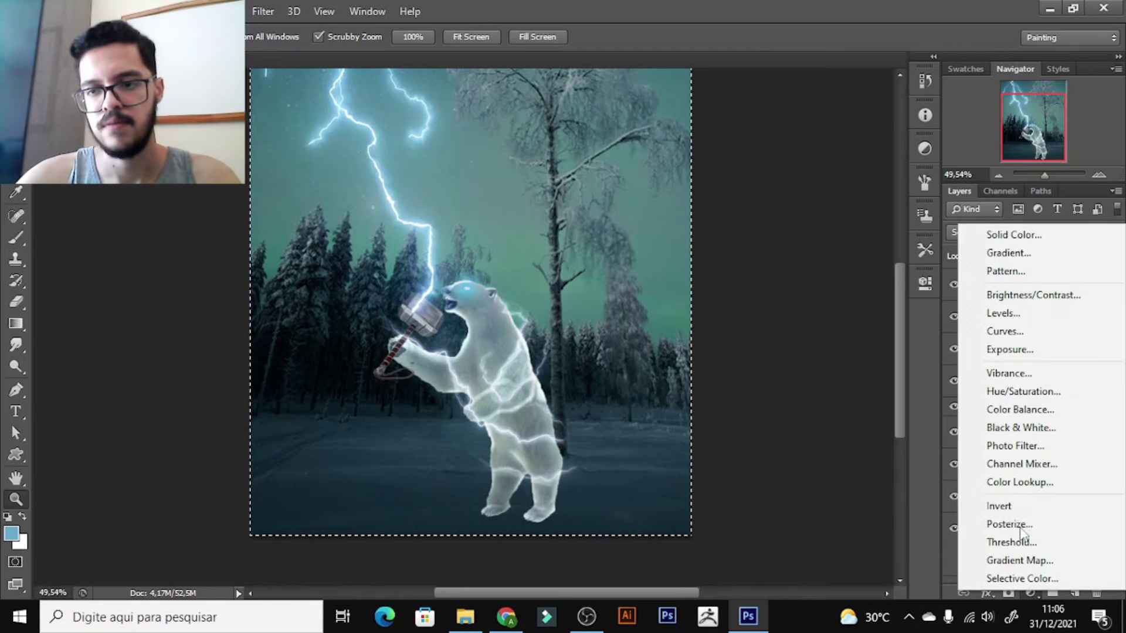
left_click(1011, 332)
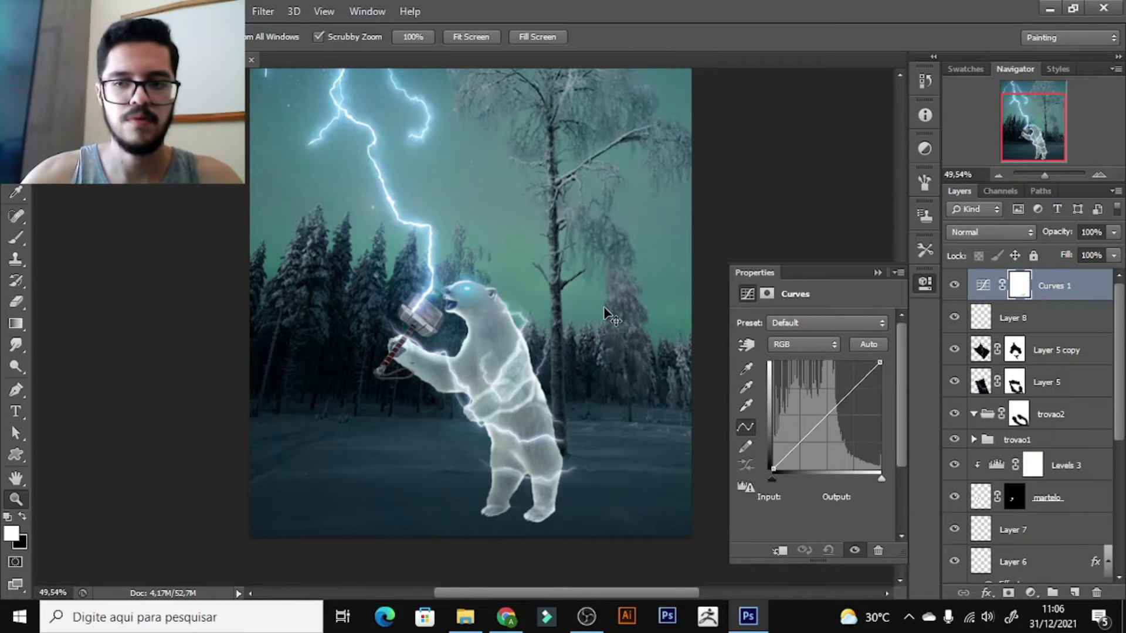
key("ctrl+i")
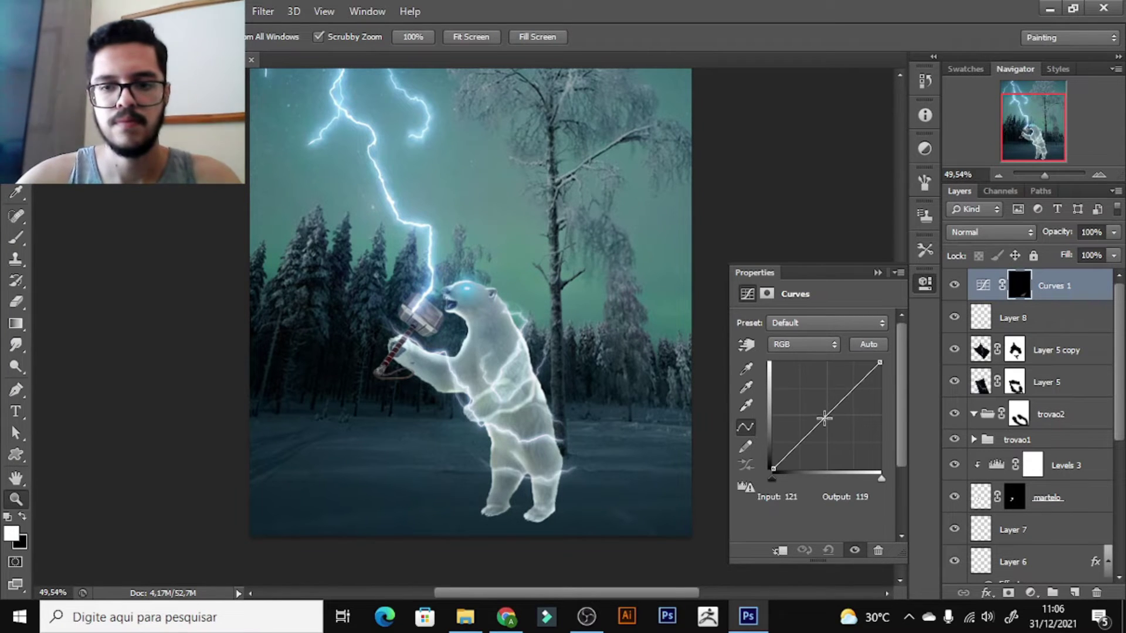
left_click(826, 419)
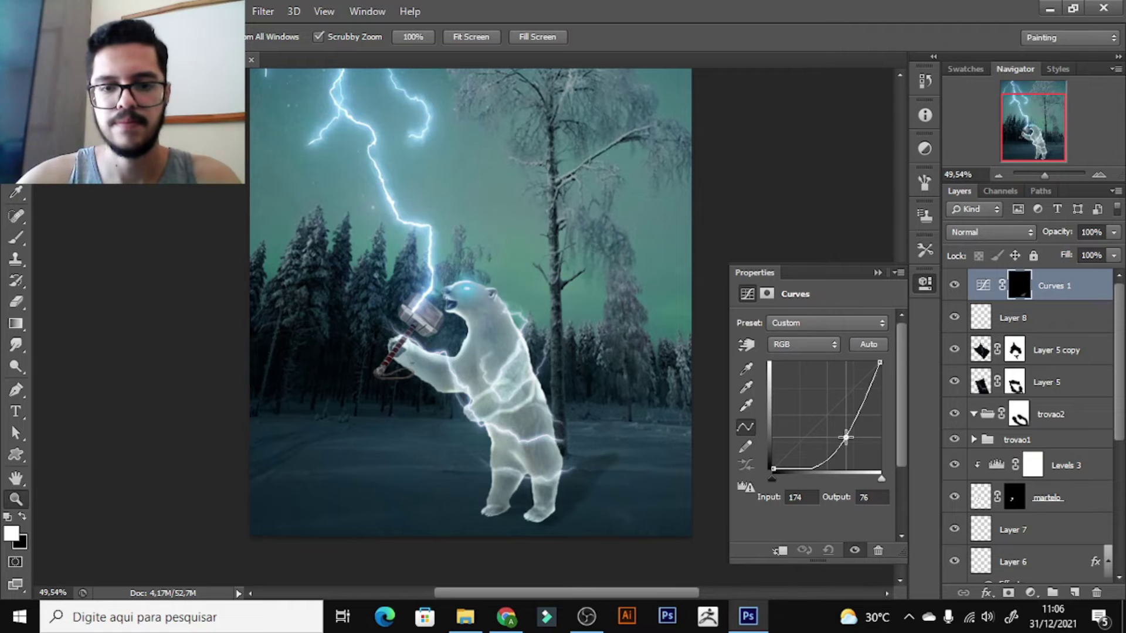
left_click_drag(835, 427, 858, 446)
left_click(626, 488)
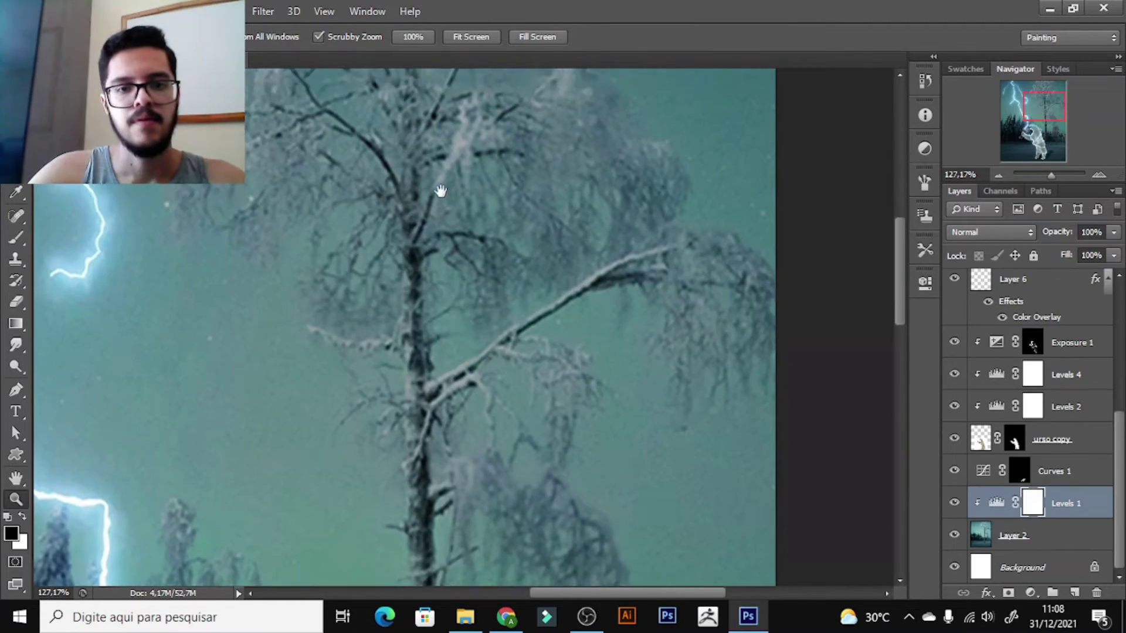
- Fit the whole image on screen and get the Brush ready
right_click(484, 258)
left_click(504, 261)
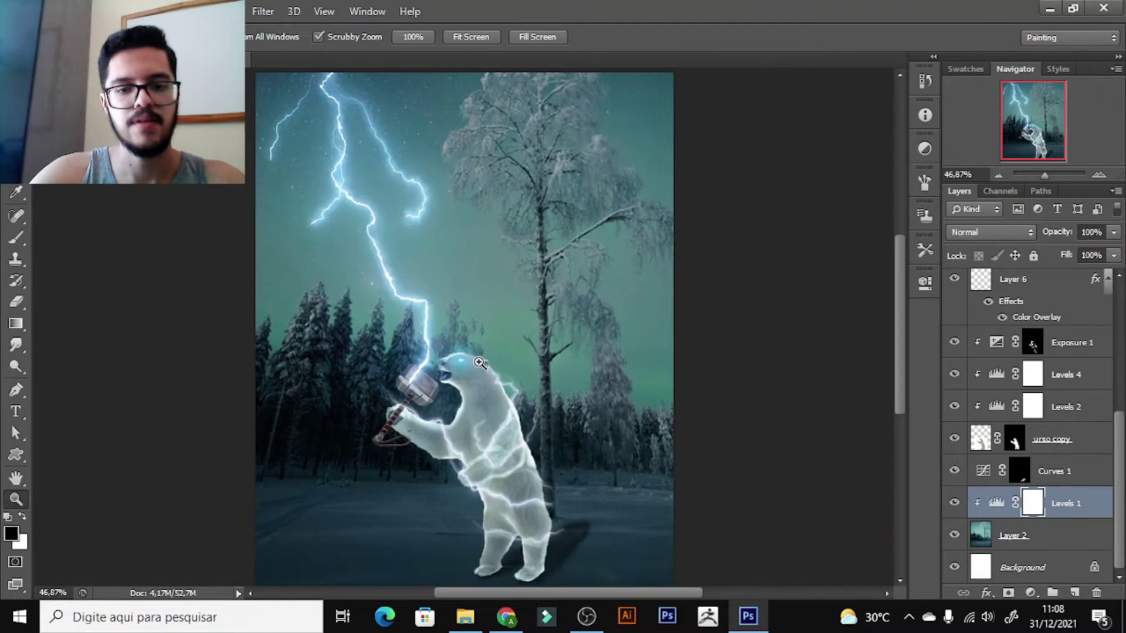
left_click_drag(452, 188, 477, 197)
right_click(520, 378)
left_click(522, 378)
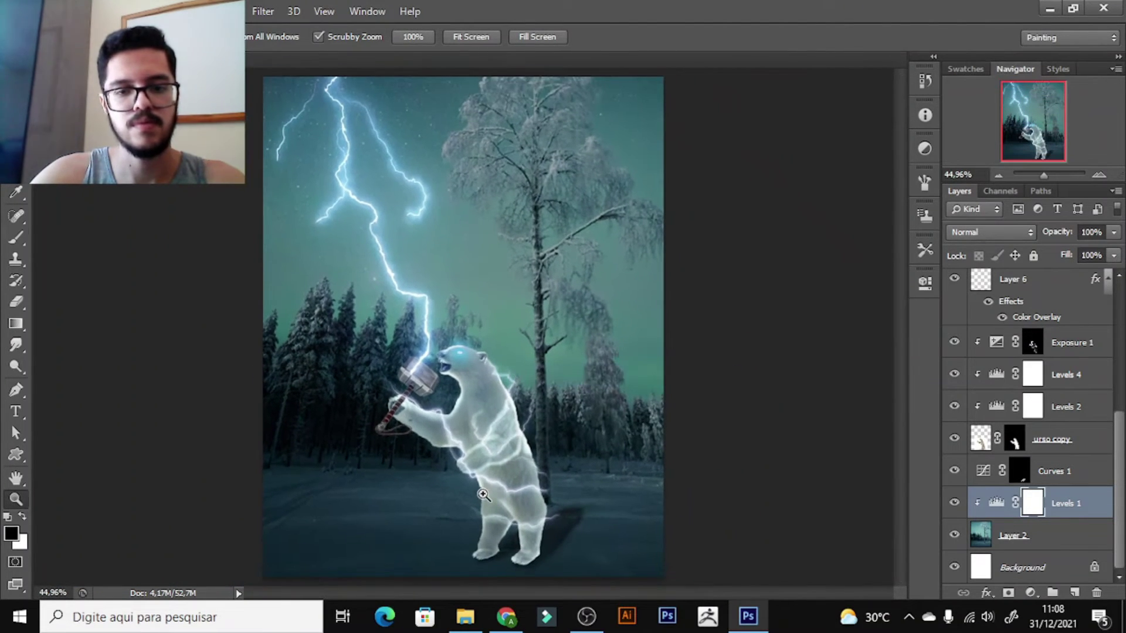
key("b")
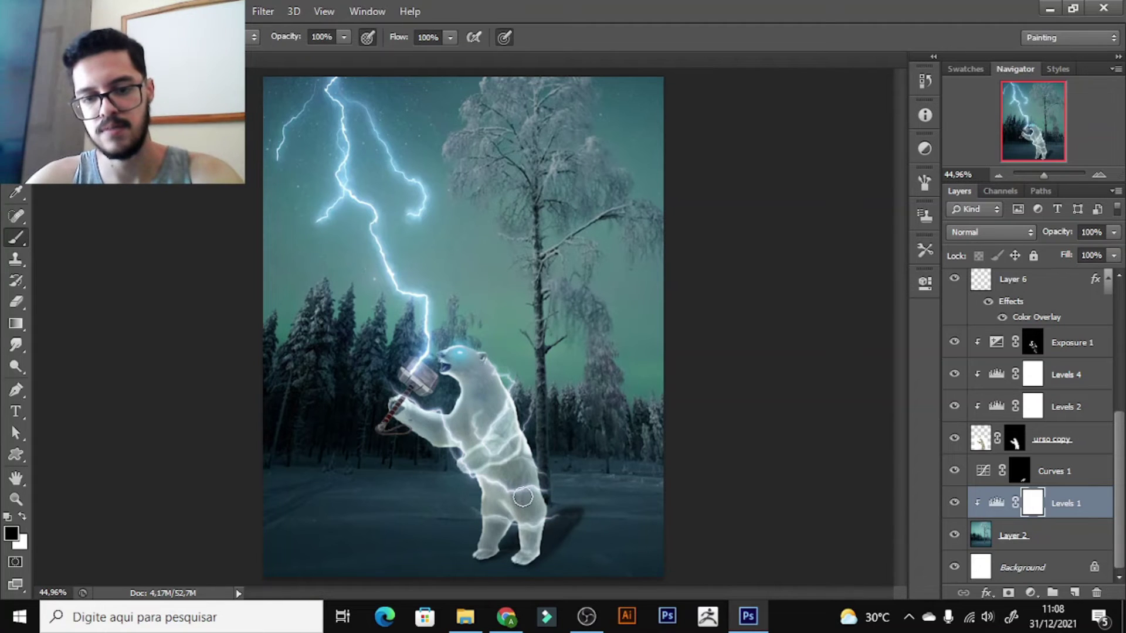
scroll(1032, 410, "up", 5)
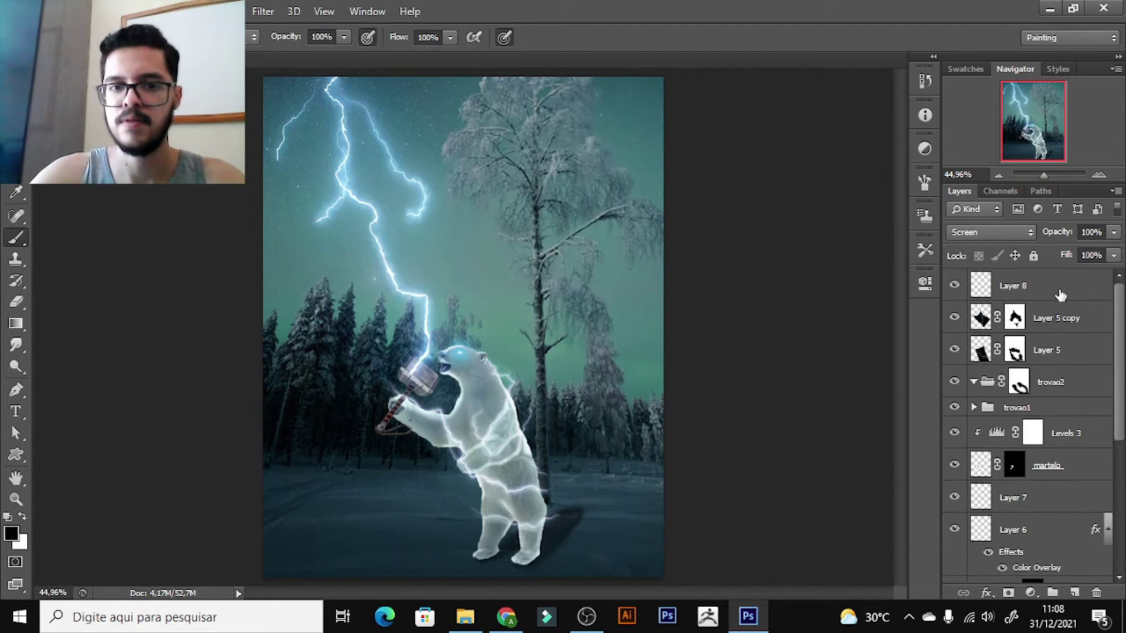
- Select Layer 8 and paint over the trees behind the hammer, then fit the view on screen
left_click(1060, 287)
key("d")
key("q")
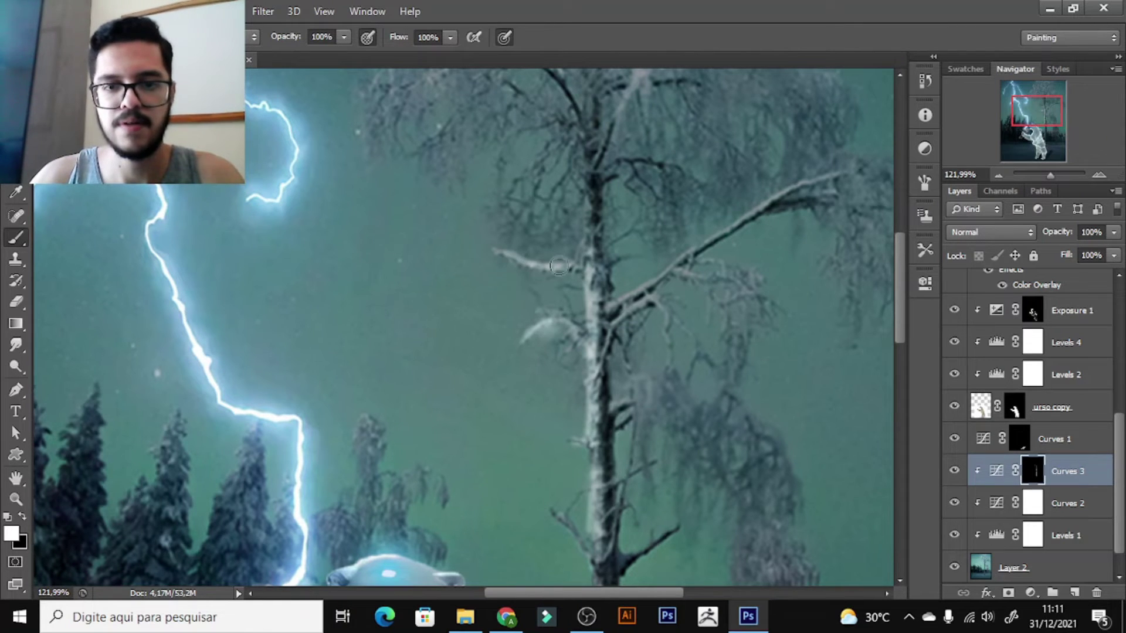
scroll(587, 293, "up", 3)
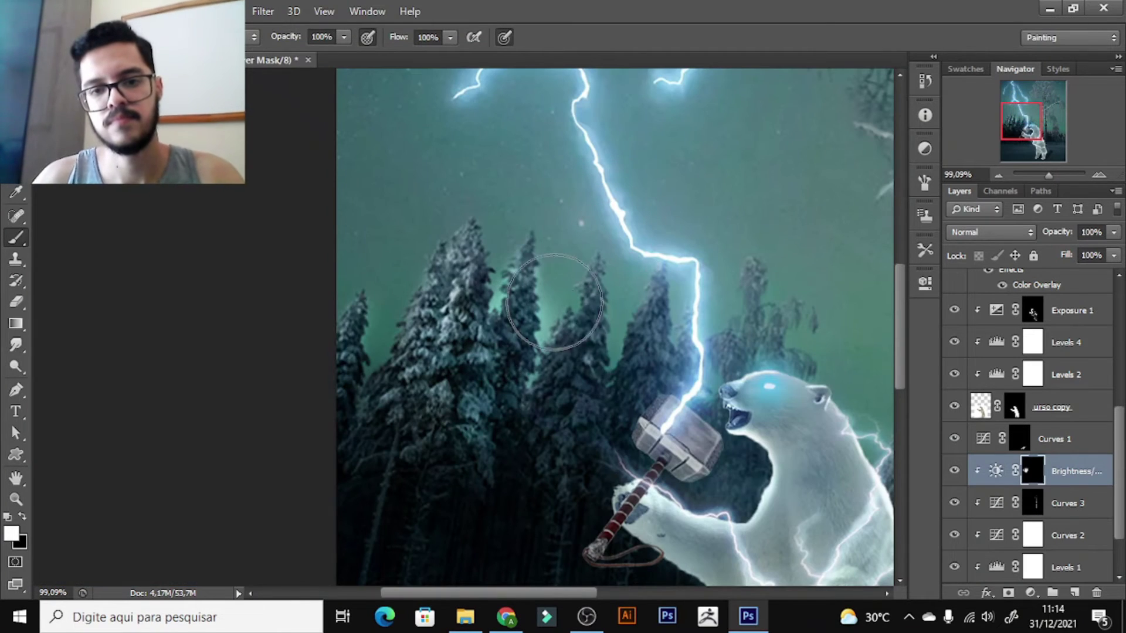
mouse_move(554, 302)
left_mouse_down()
mouse_move(583, 296)
mouse_move(591, 272)
mouse_move(548, 402)
mouse_move(575, 309)
mouse_move(635, 237)
left_mouse_up()
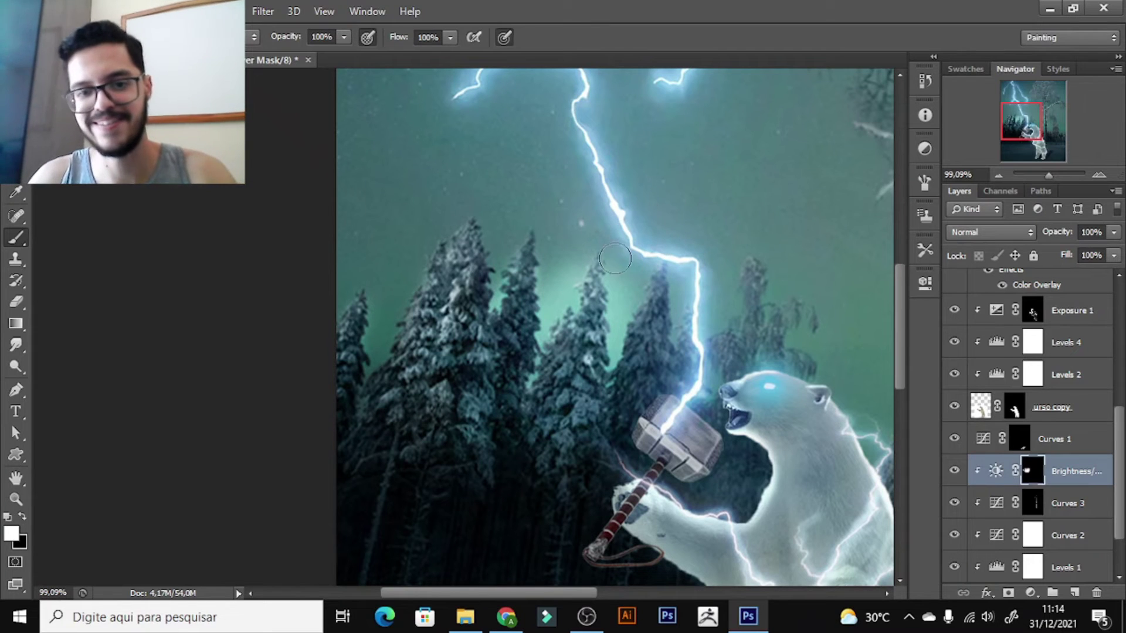
key("x")
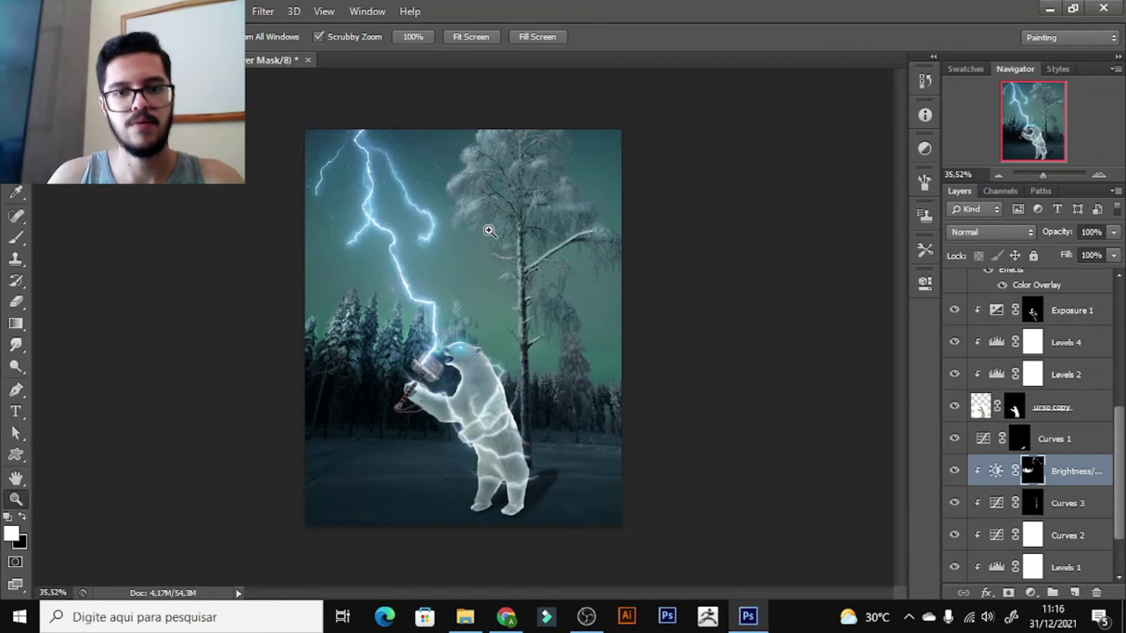
scroll(449, 332, "up", 2)
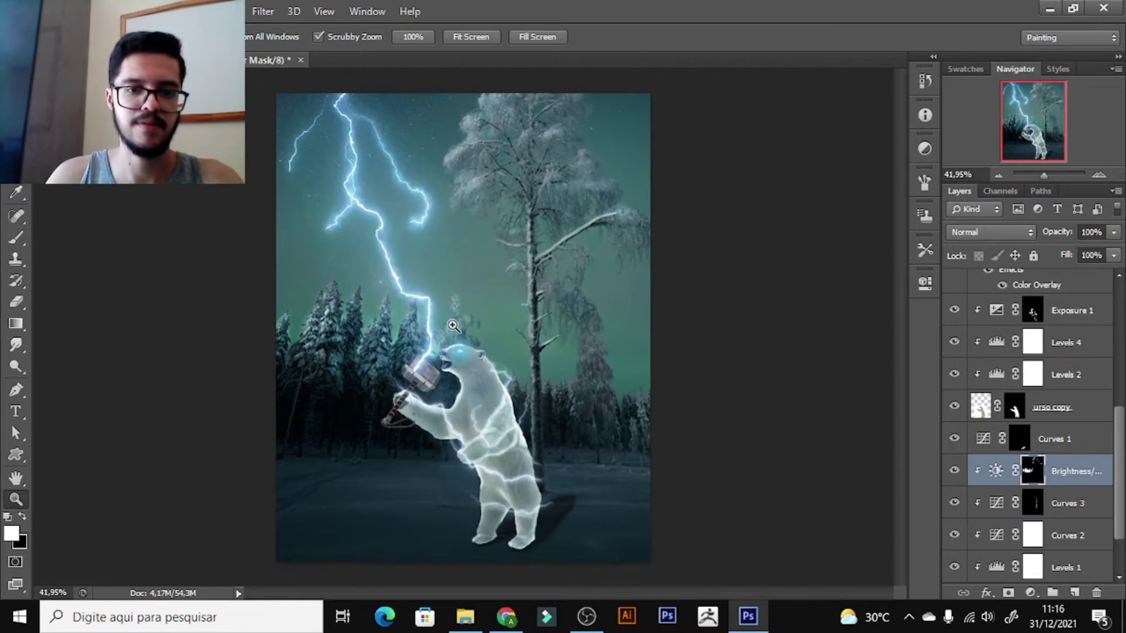
scroll(449, 332, "up", 1)
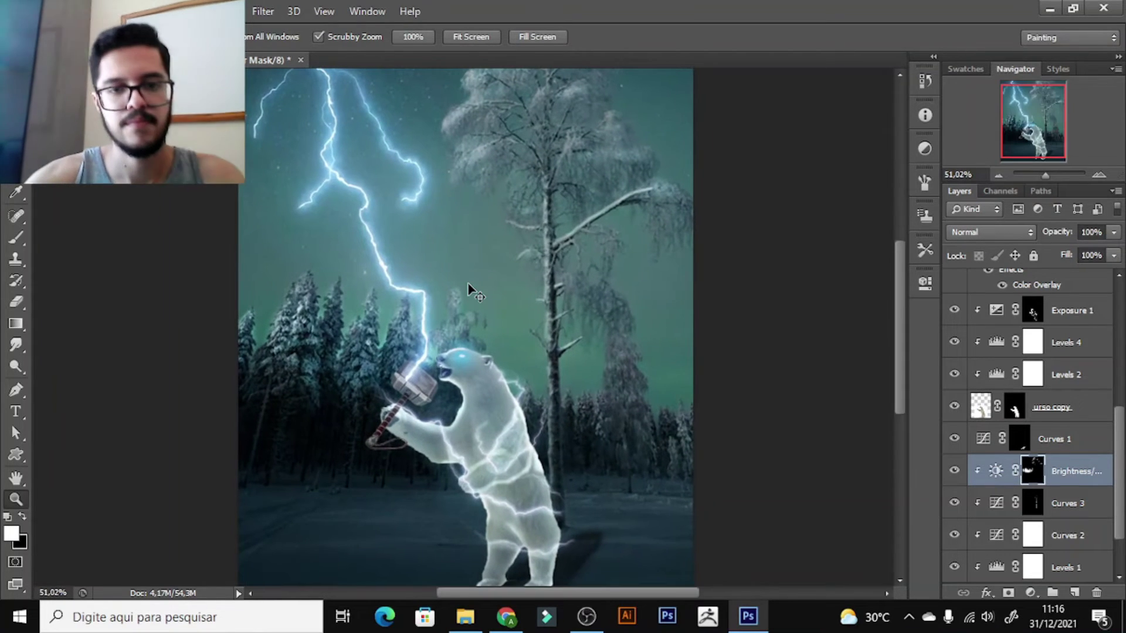
scroll(469, 276, "down", 2)
scroll(468, 276, "down", 1)
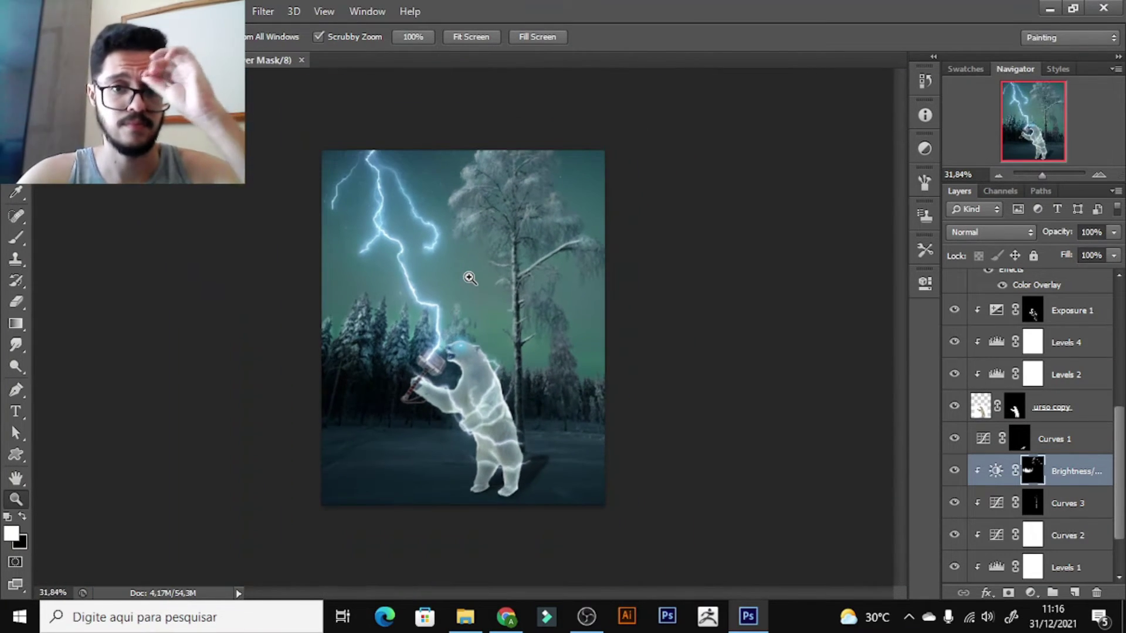
right_click(459, 280)
left_click(472, 289)
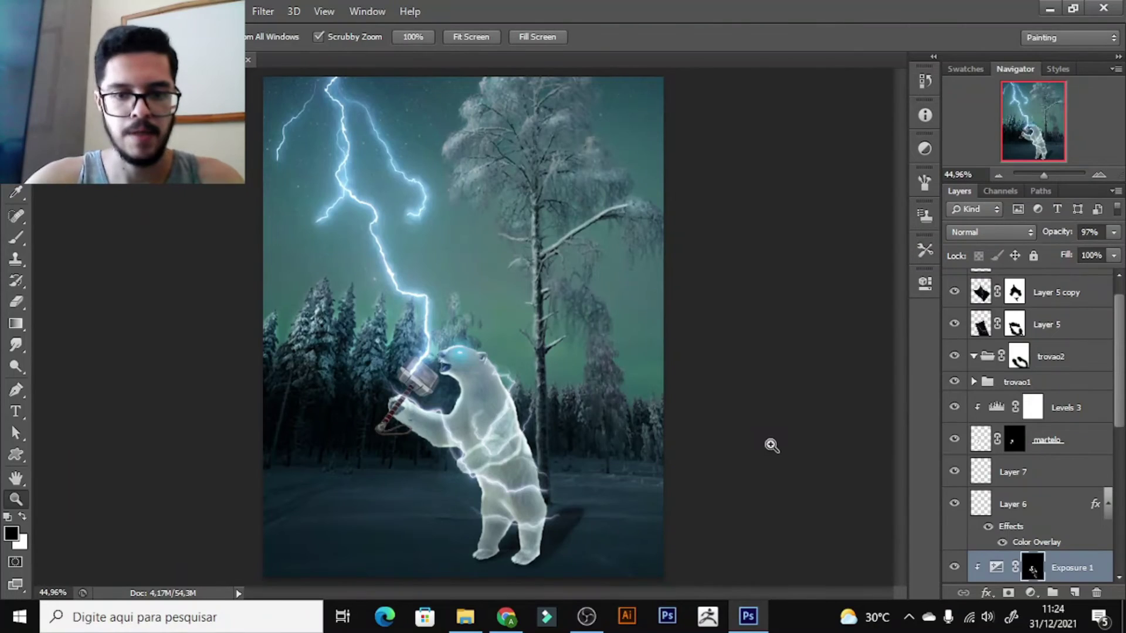
- Add a Curves adjustment above Brightness/Contrast with an inverted mask, painting white over the lower-left ground
scroll(1018, 425, "down", 5)
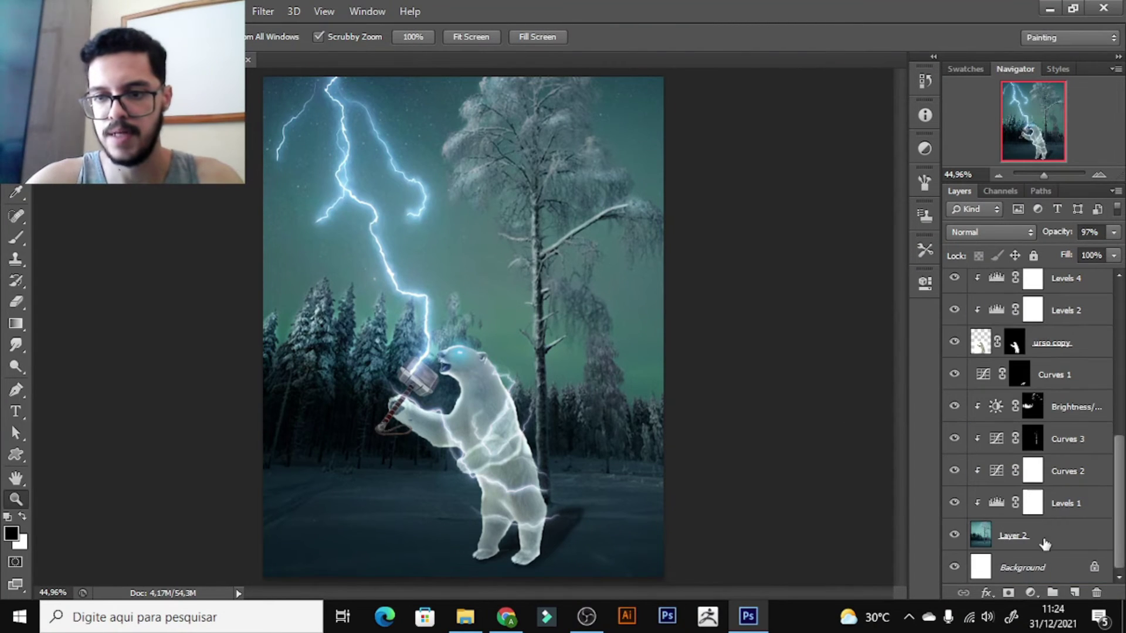
left_click(1065, 407)
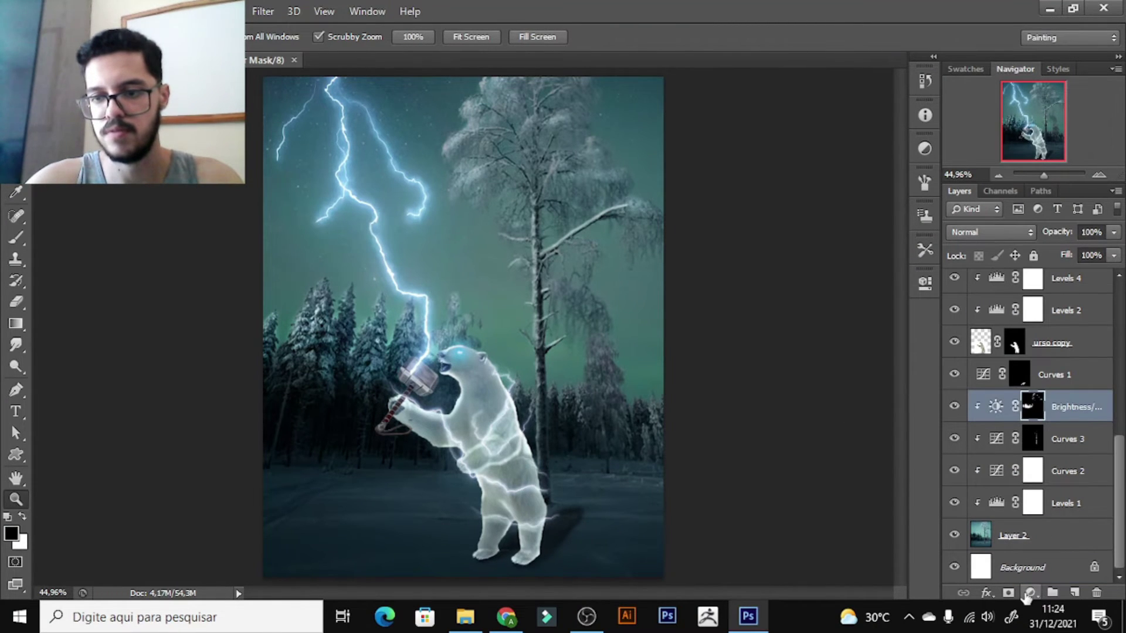
left_click(1029, 593)
left_click(1006, 330)
key("ctrl+i")
key("b")
key("x")
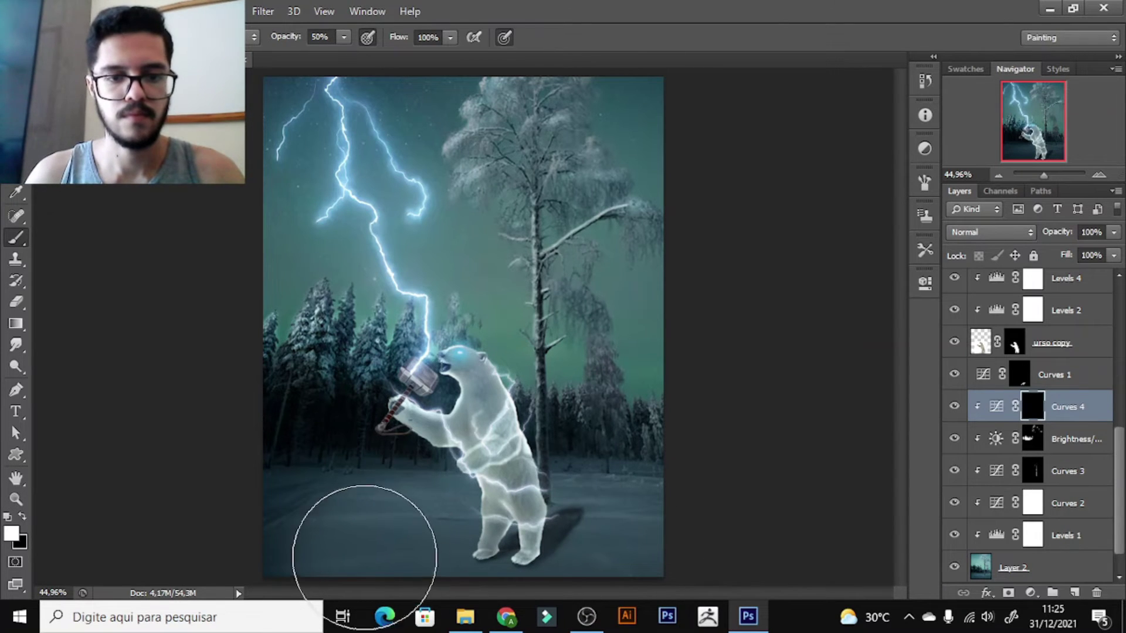
mouse_move(522, 468)
left_mouse_down()
mouse_move(402, 540)
mouse_move(452, 540)
mouse_move(575, 575)
mouse_move(477, 573)
mouse_move(540, 540)
mouse_move(598, 540)
mouse_move(515, 560)
left_mouse_up()
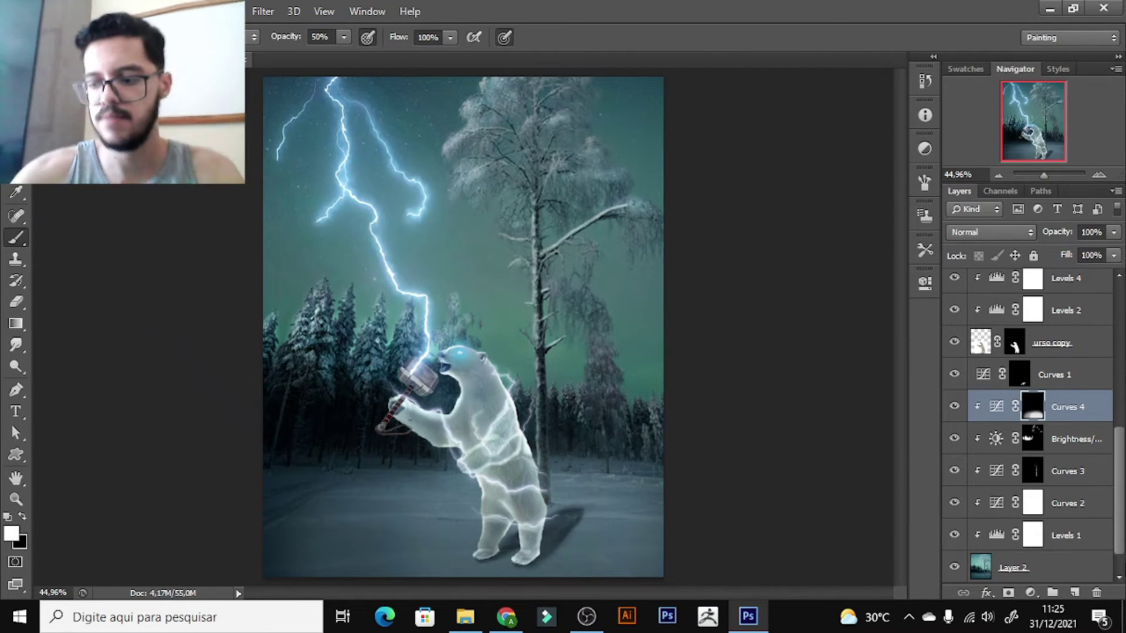
- Toggle Curves 4 to compare the ground, then select Curves 1 and shrink the brush
left_click(955, 407)
left_click(955, 407)
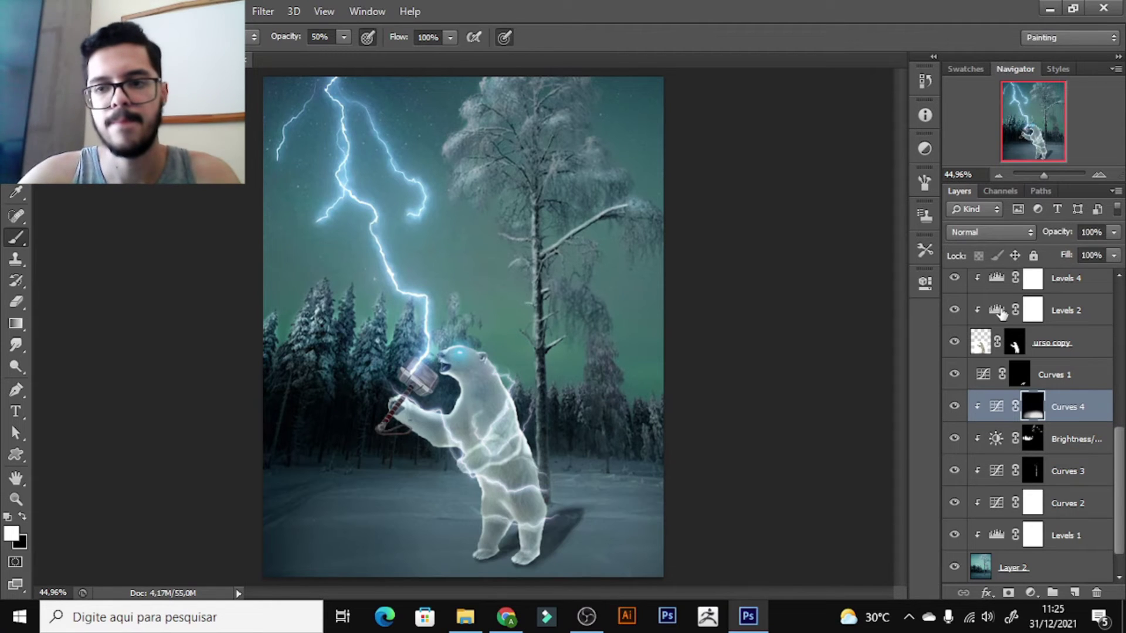
left_click(1049, 374)
scroll(618, 566, "up", 3)
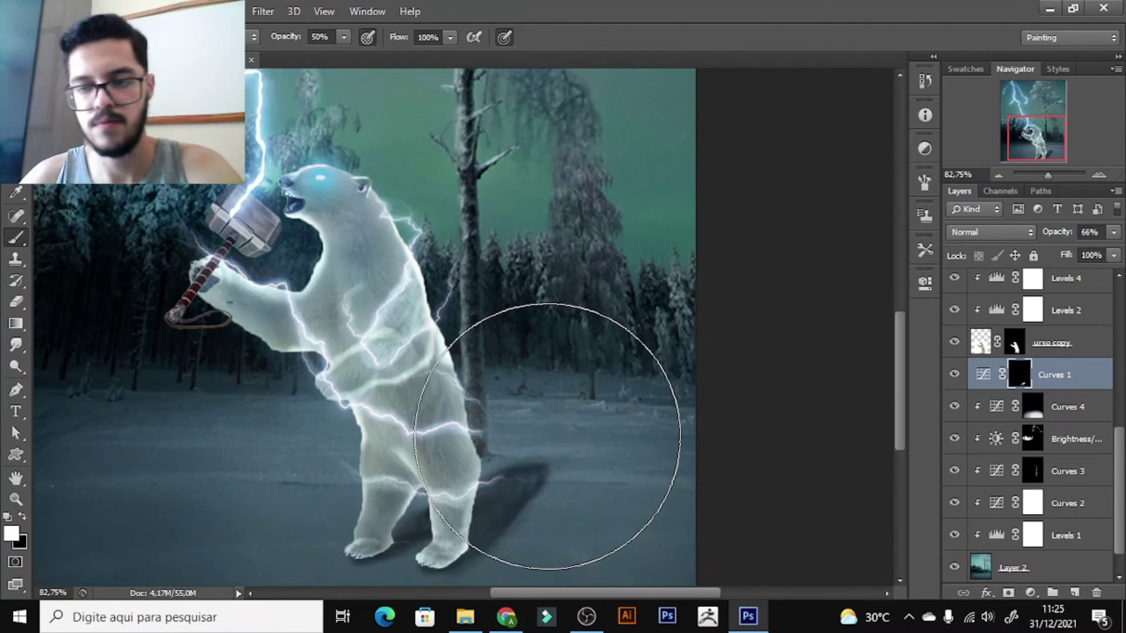
key("bracketleft")
key("bracketleft")
key("bracketleft")
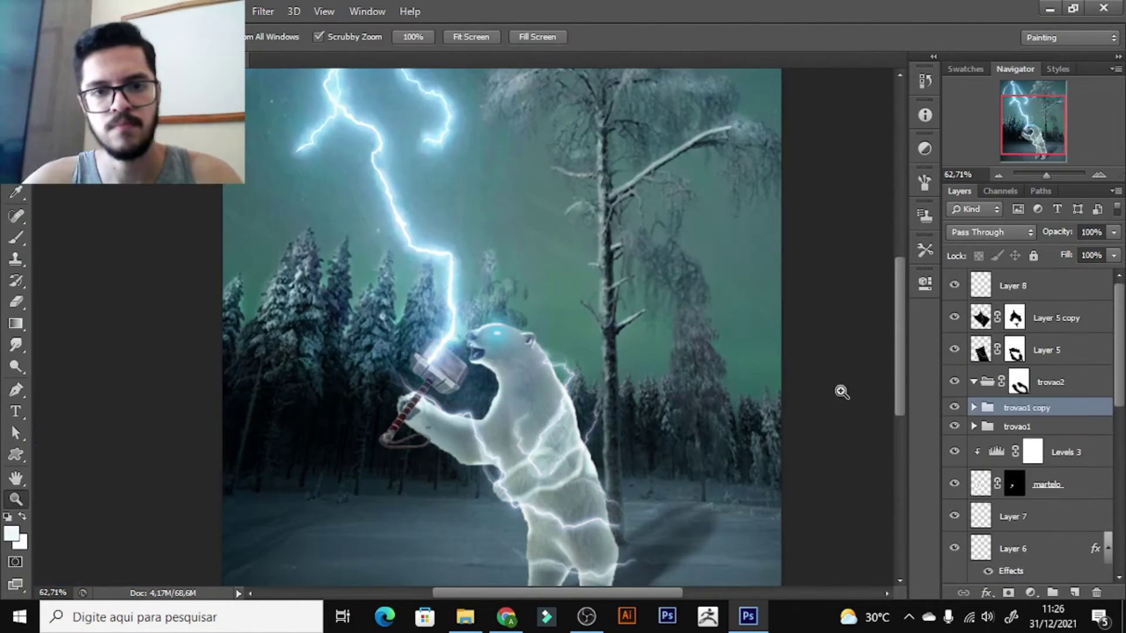
- Move, shrink and rotate the trovao1 copy lightning onto the bear's head
key("v")
mouse_move(455, 284)
left_mouse_down()
mouse_move(664, 405)
mouse_move(630, 339)
left_mouse_up()
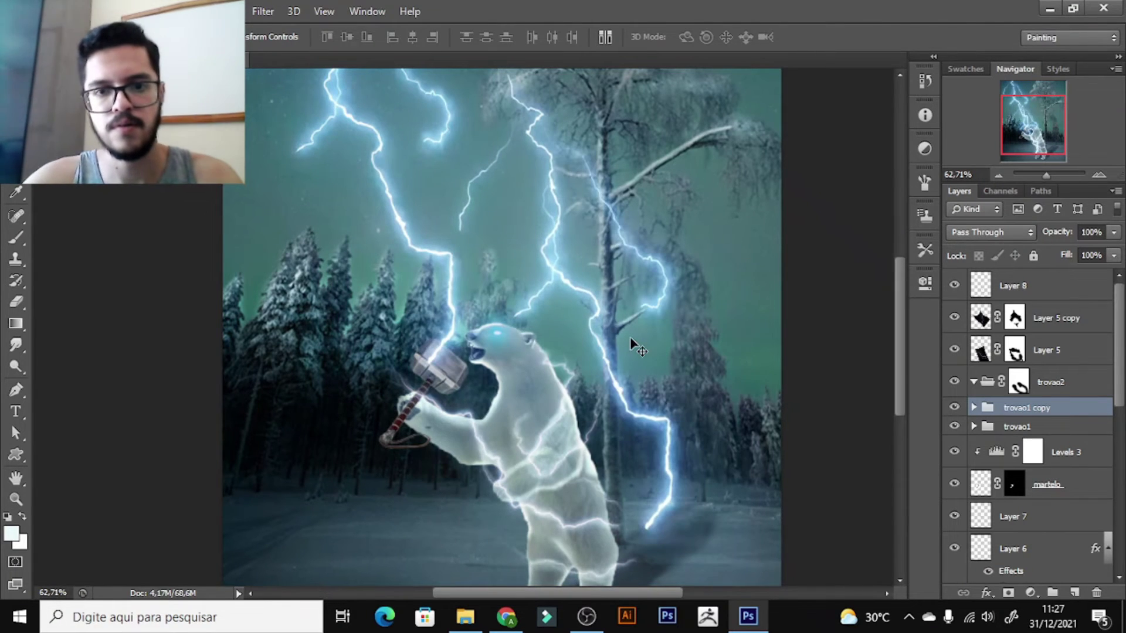
key("ctrl+t")
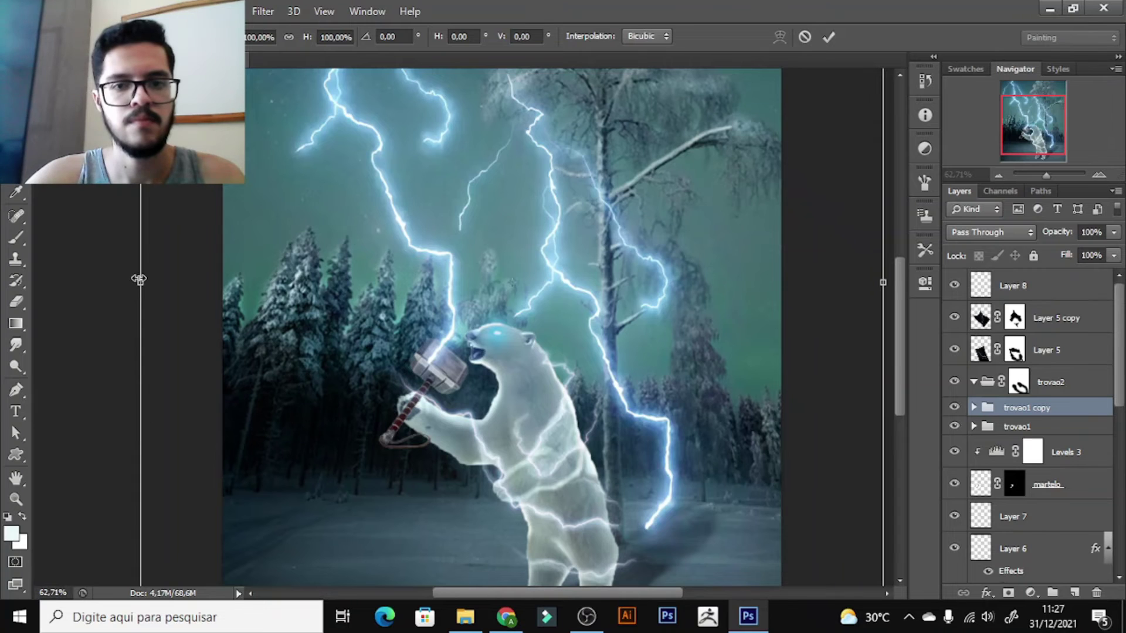
left_click_drag(139, 279, 375, 279)
left_click_drag(647, 307, 486, 426)
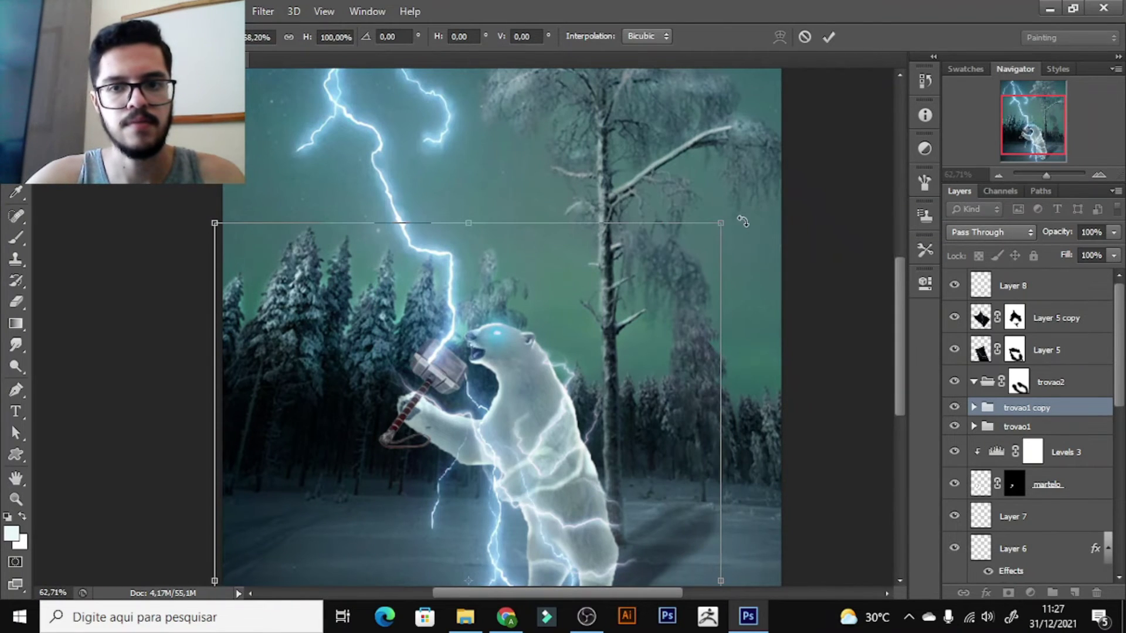
left_click_drag(721, 223, 683, 130)
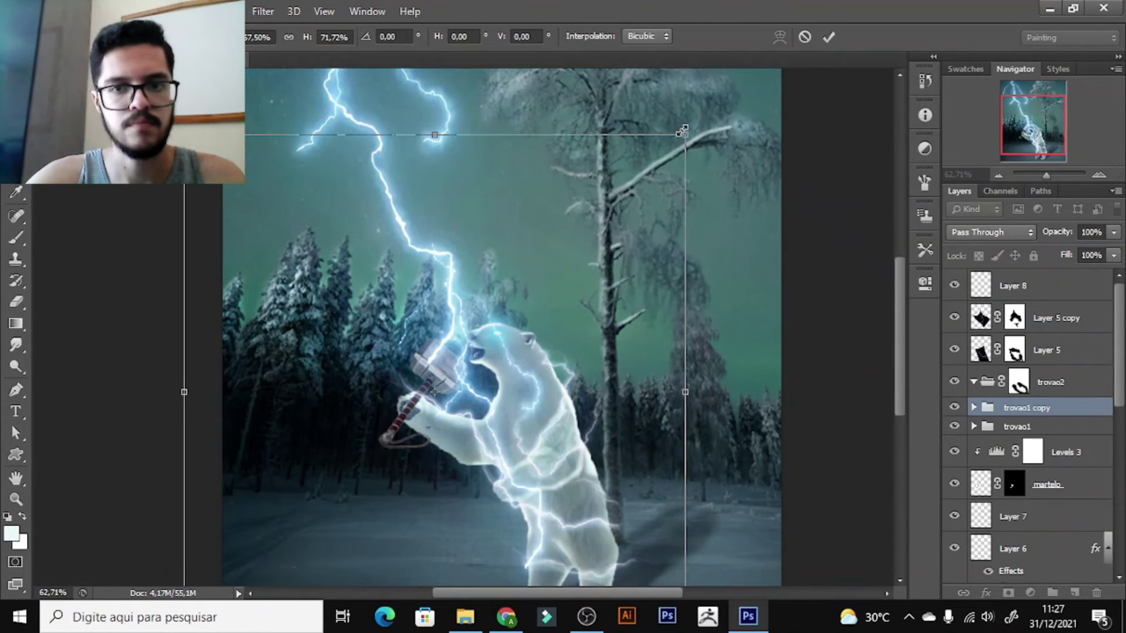
mouse_move(683, 130)
left_mouse_down()
mouse_move(457, 430)
mouse_move(583, 297)
left_mouse_up()
left_click_drag(458, 352, 505, 276)
mouse_move(586, 175)
left_mouse_down()
mouse_move(371, 225)
mouse_move(470, 372)
left_mouse_up()
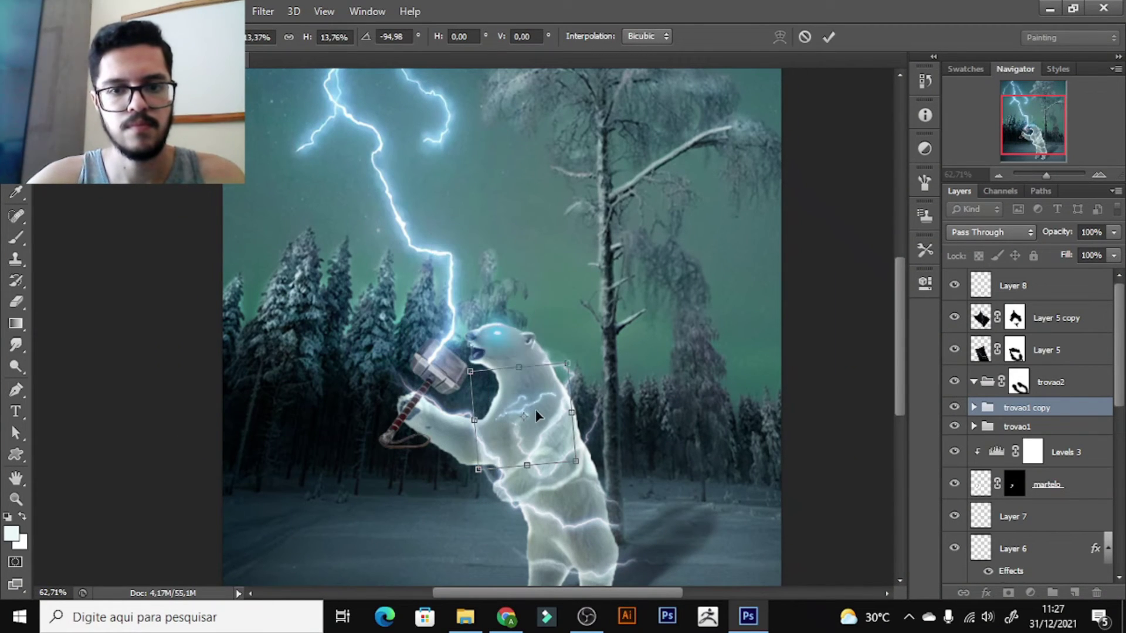
left_click_drag(534, 410, 530, 376)
key("Return")
- Add a layer mask to trovao1 copy with black as the paint colour, then fit the image on screen
left_click_drag(504, 331, 1033, 551)
left_click(1010, 594)
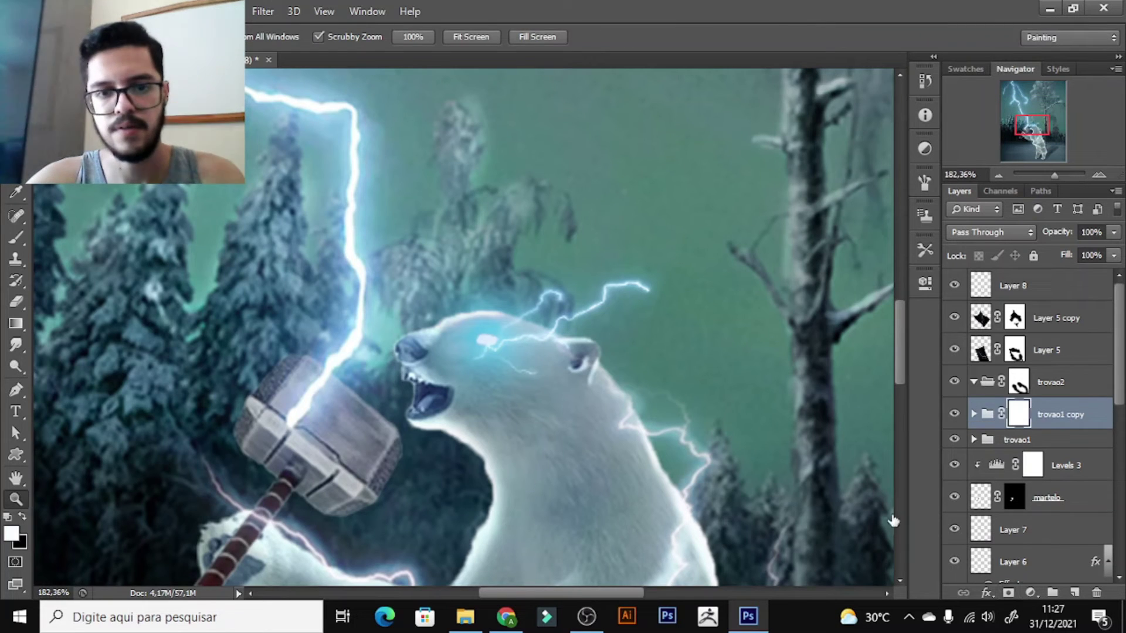
key("d")
key("b")
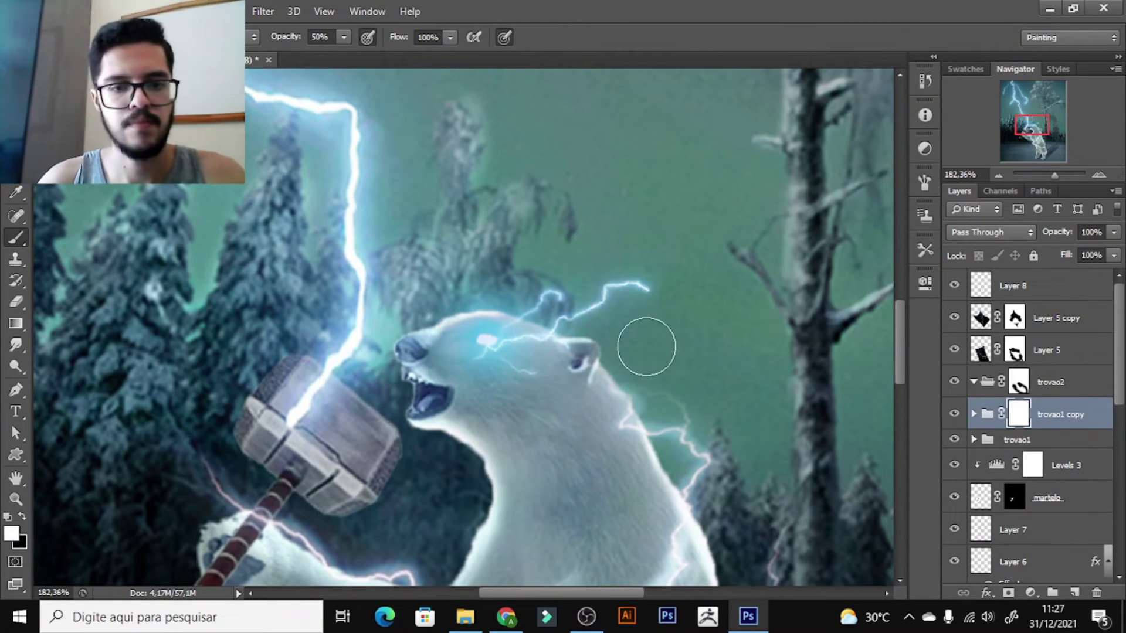
key("x")
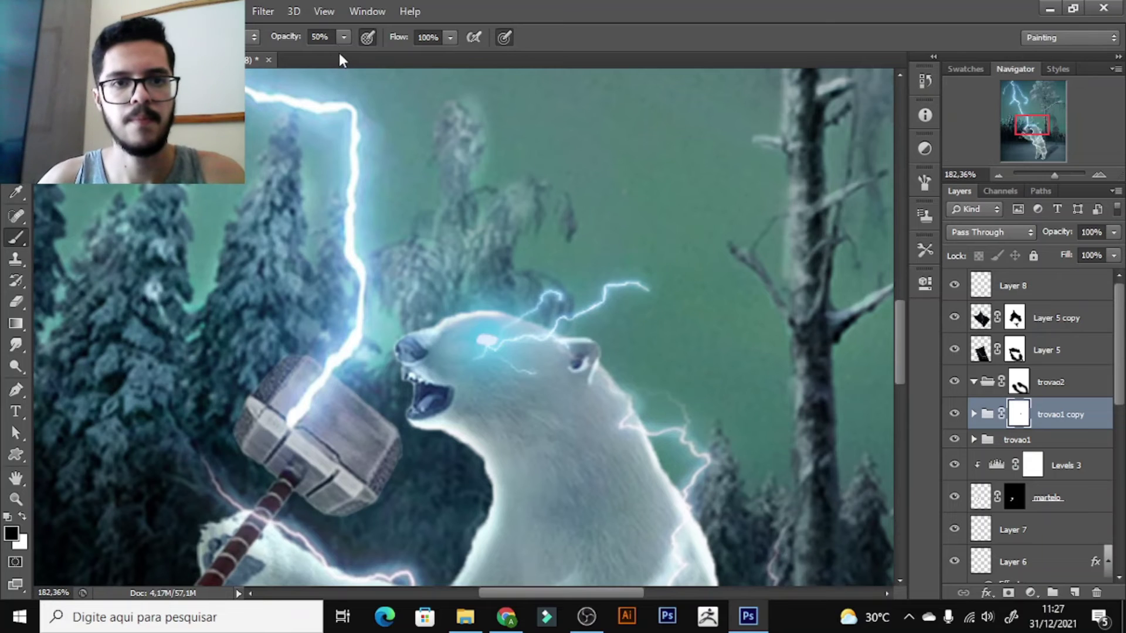
key("z")
key("ctrl+0")
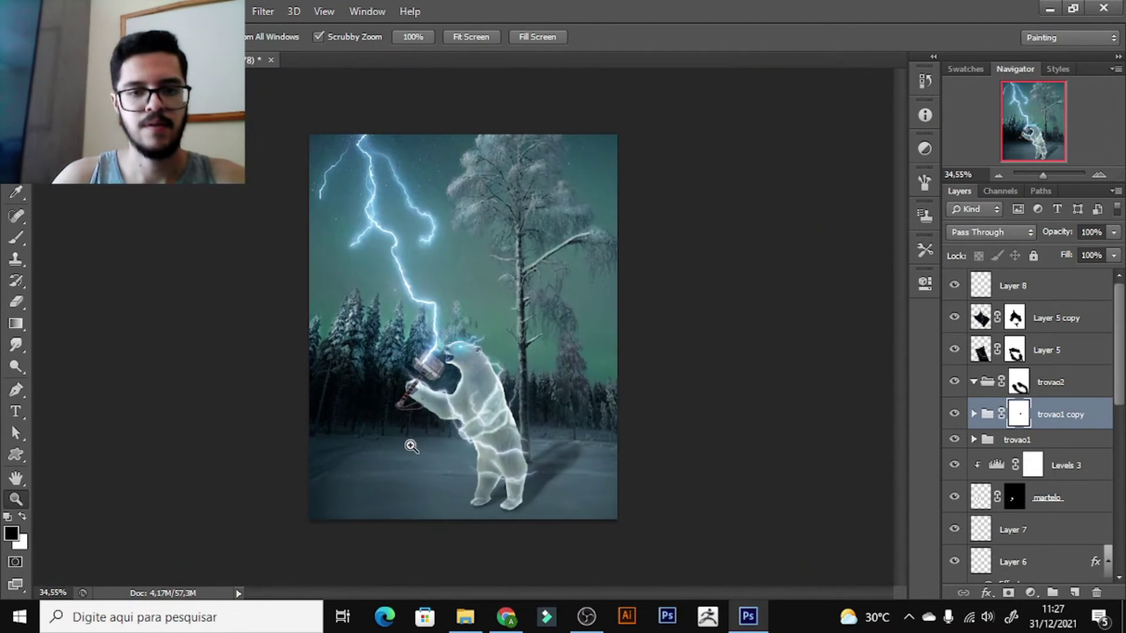
- Select the trovao1 group and toggle trovao2's visibility to compare the lightning
left_click_drag(411, 445, 493, 430)
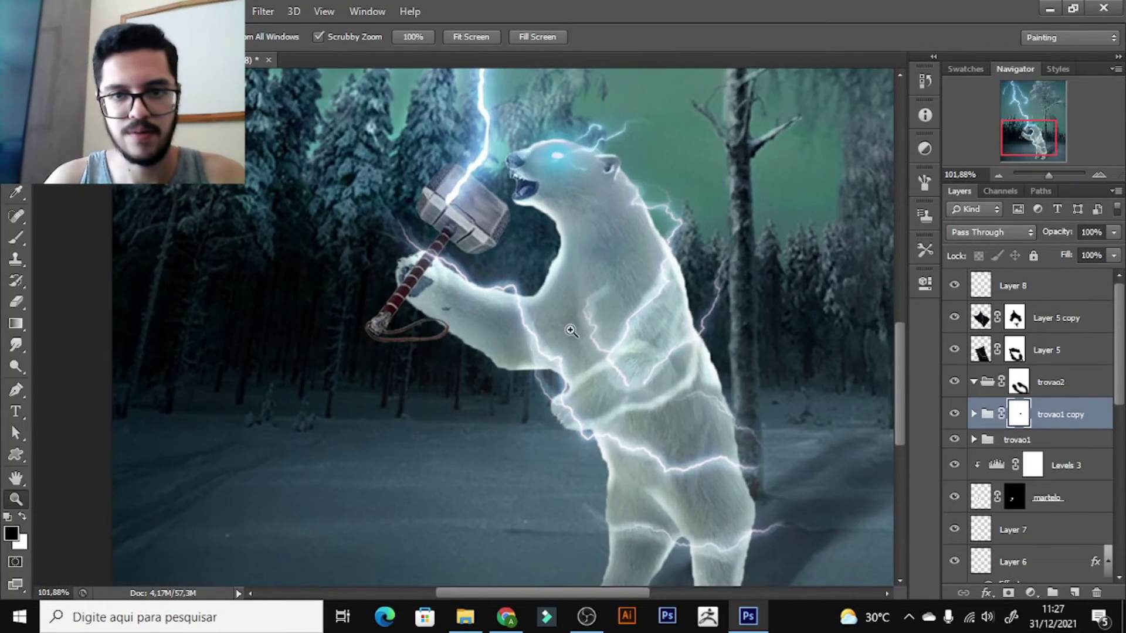
left_click_drag(570, 331, 522, 331)
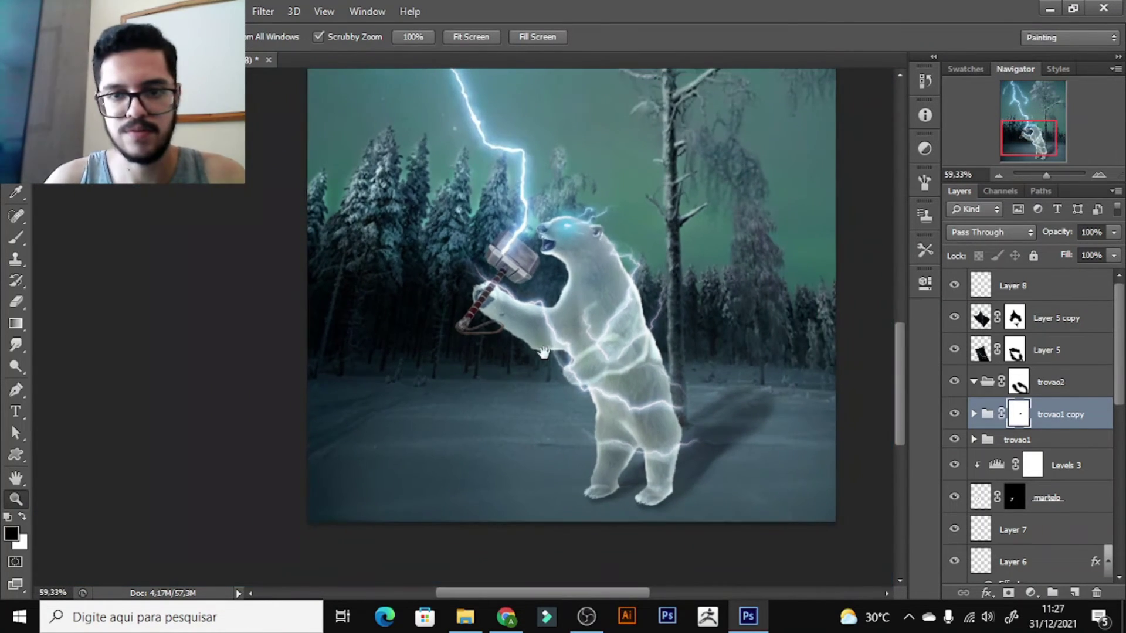
left_click(1017, 439)
left_click(952, 390)
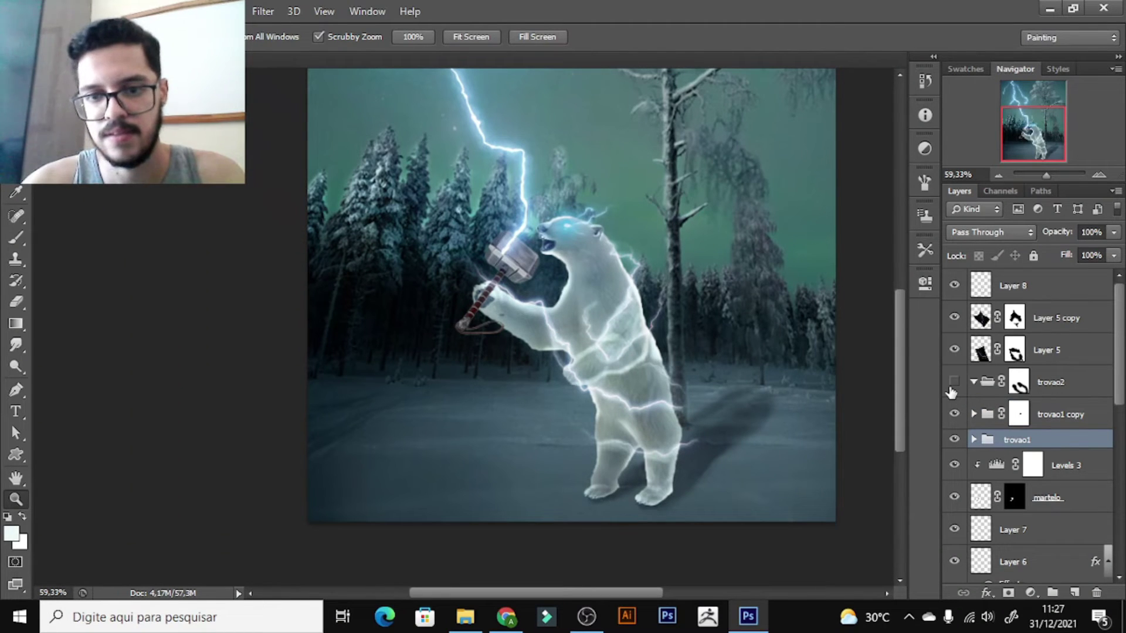
left_click(955, 440)
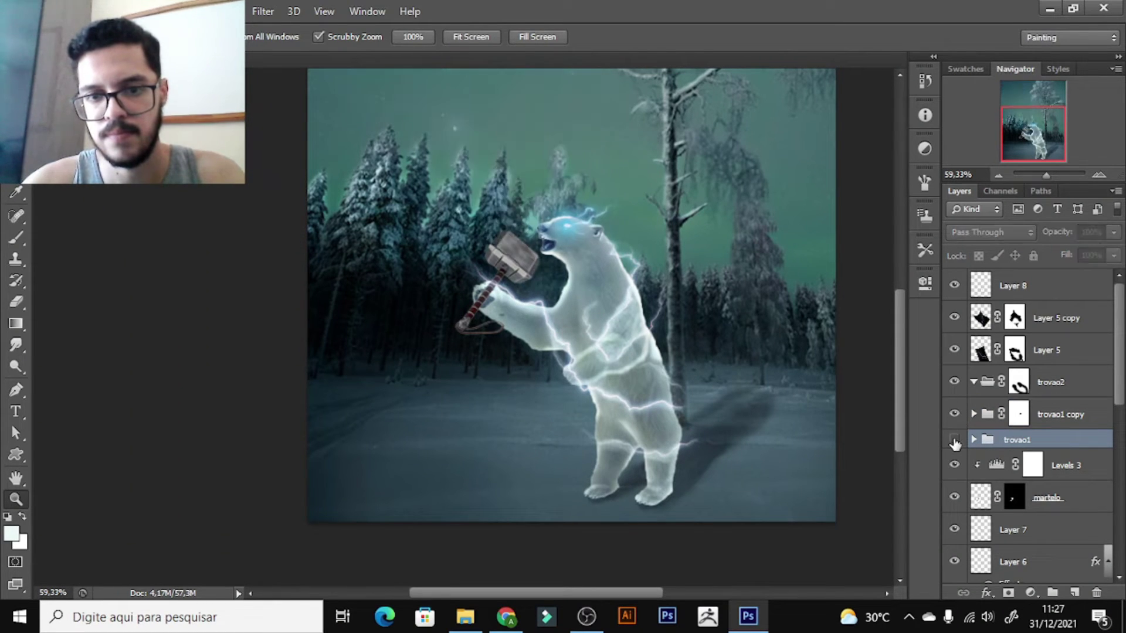
- Add a Levels 5 adjustment clipped to the layer below, then delete it
left_click(1031, 592)
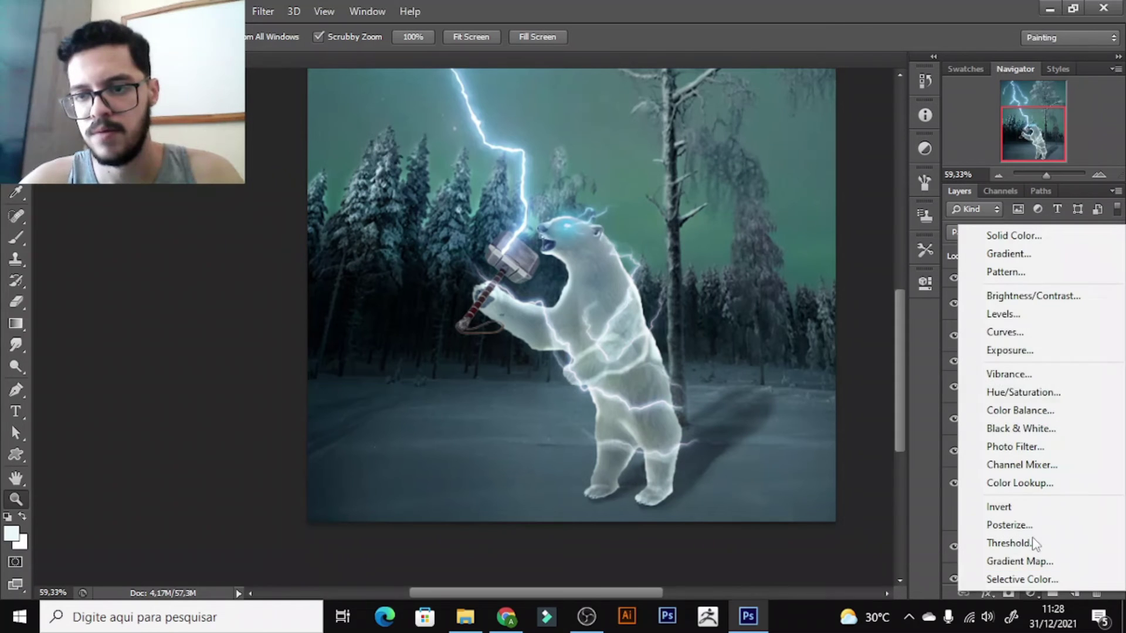
left_click(1026, 314)
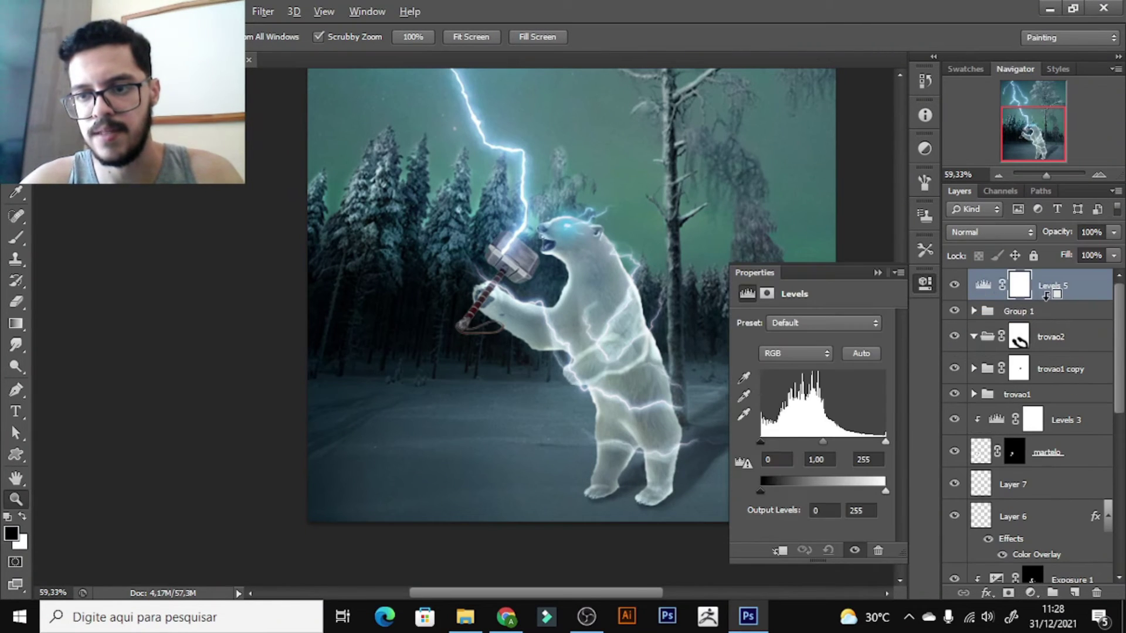
left_click(1046, 293, "alt")
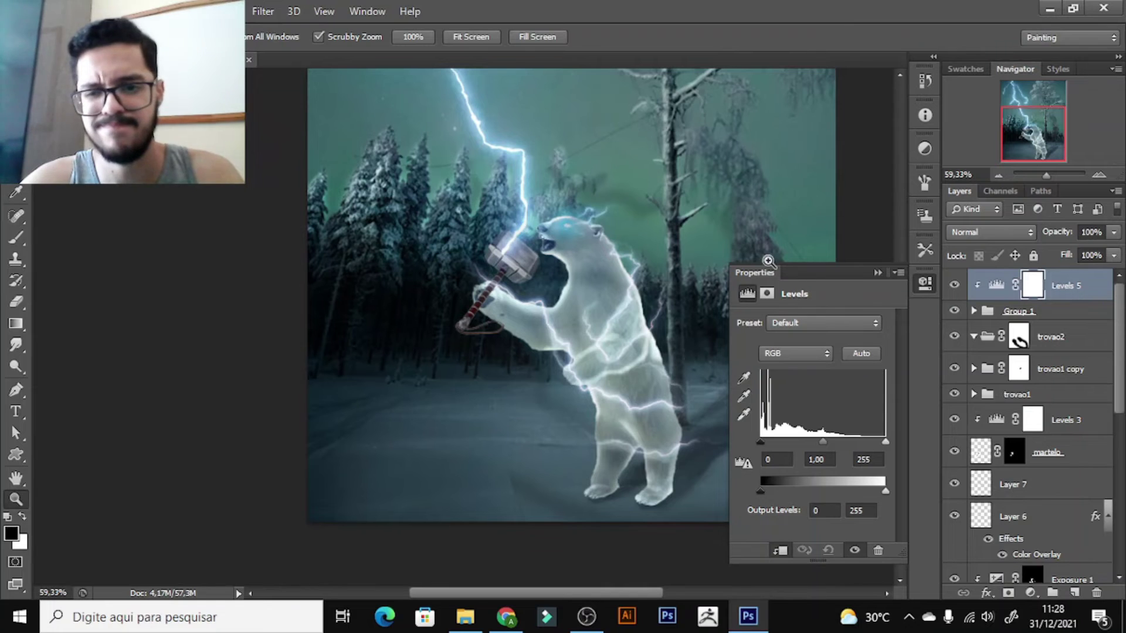
left_click(878, 273)
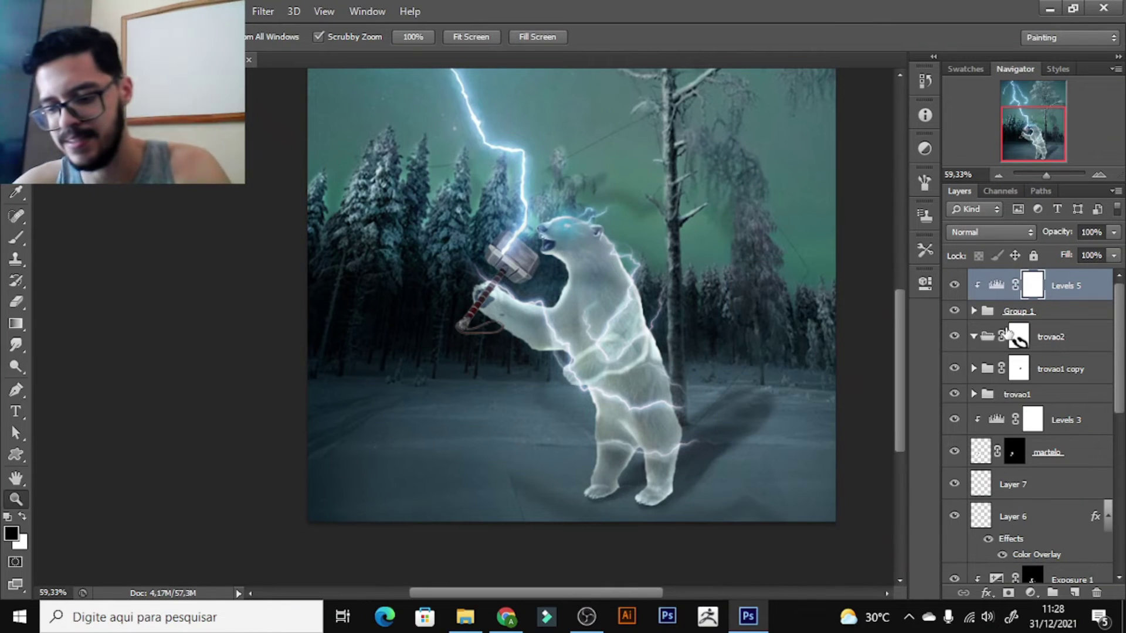
key("Delete")
- Expand Group 1, select the Layer 5 lightning layer, and choose the curve's colour channel
left_click(974, 279)
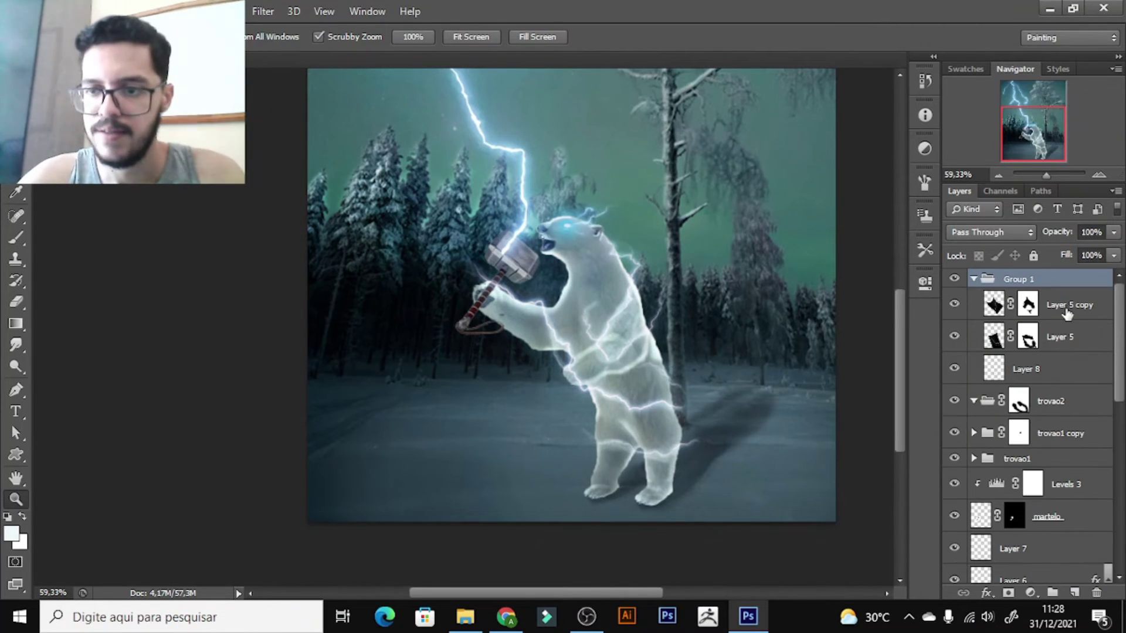
left_click(1066, 310)
left_click(1059, 343)
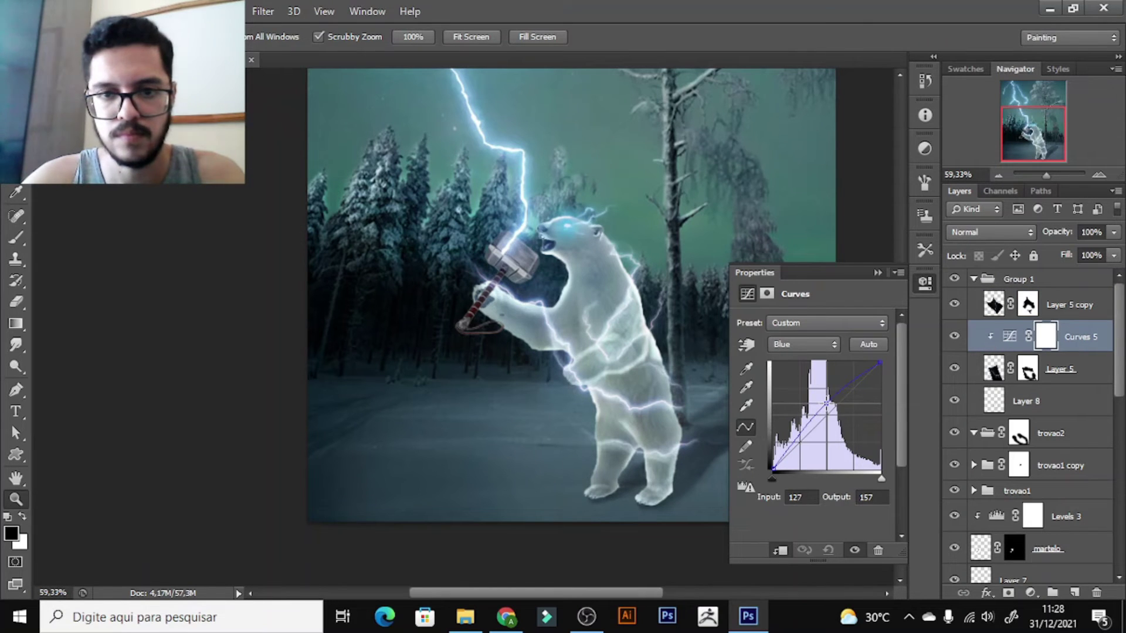
left_click_drag(584, 340, 853, 362)
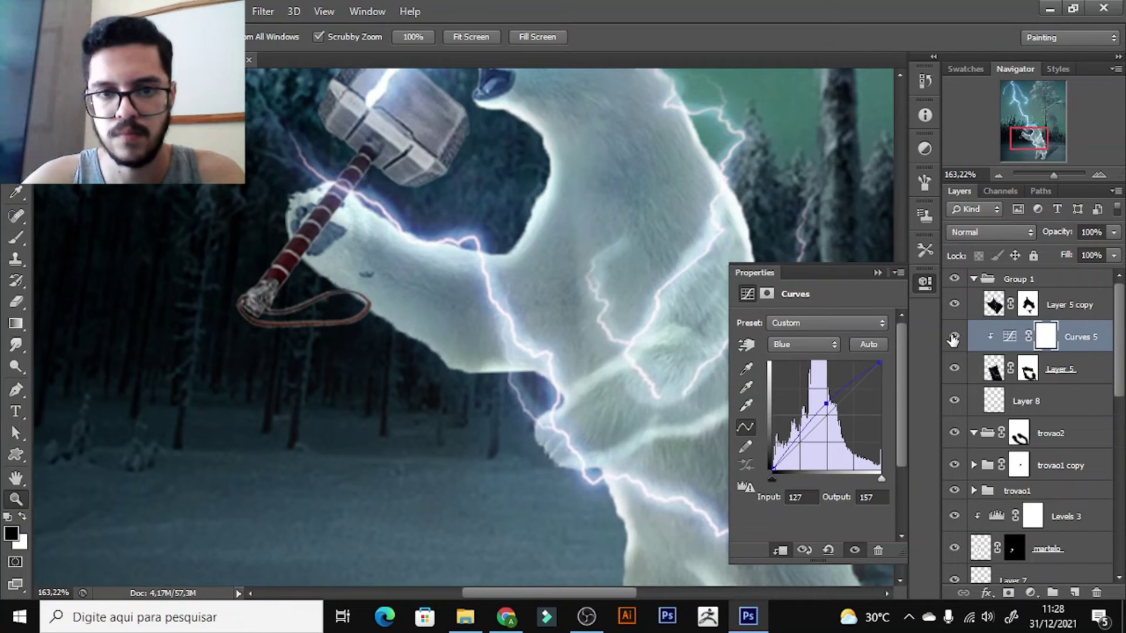
left_click(804, 345)
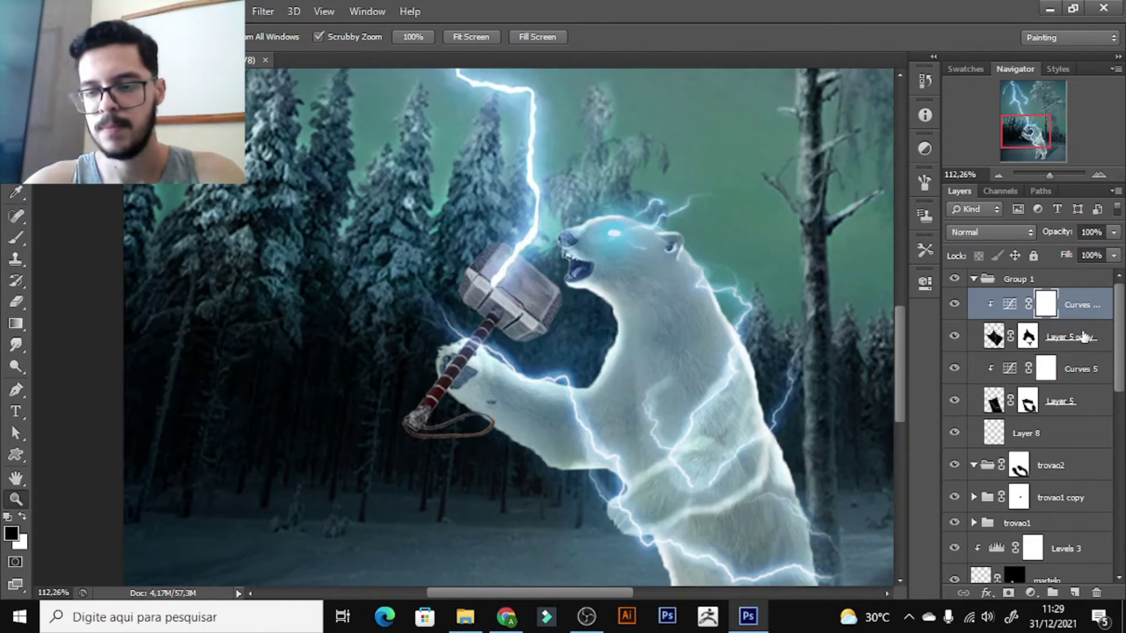
- Collapse Group 1 and rename it trovao 2.1
left_click(974, 280)
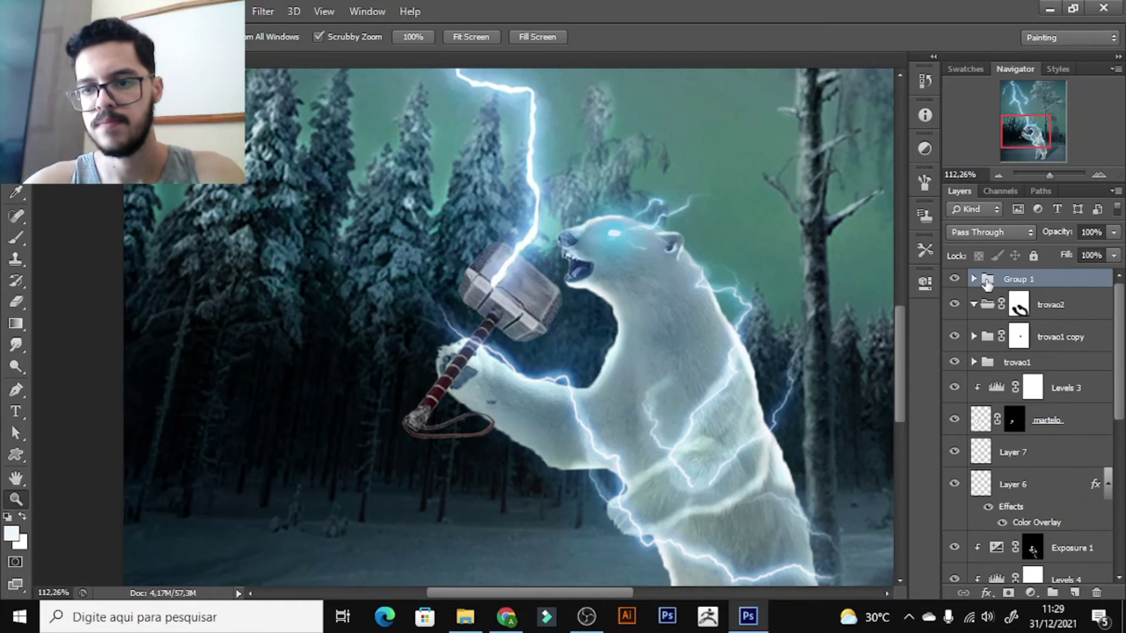
double_click(1015, 280)
type("trovao 2")
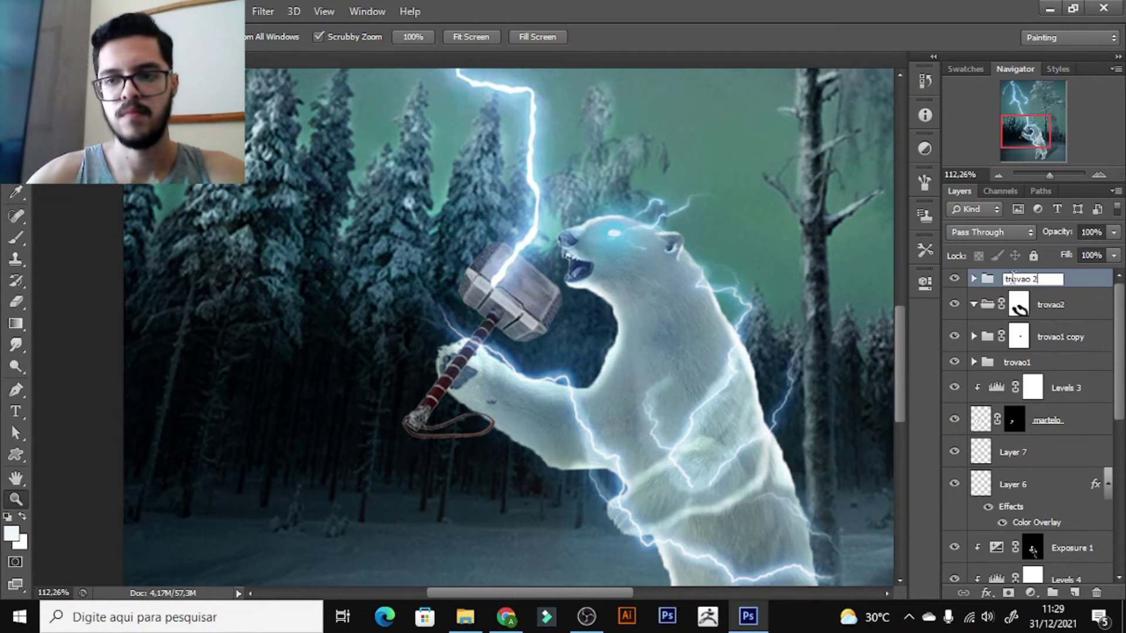
key("Return")
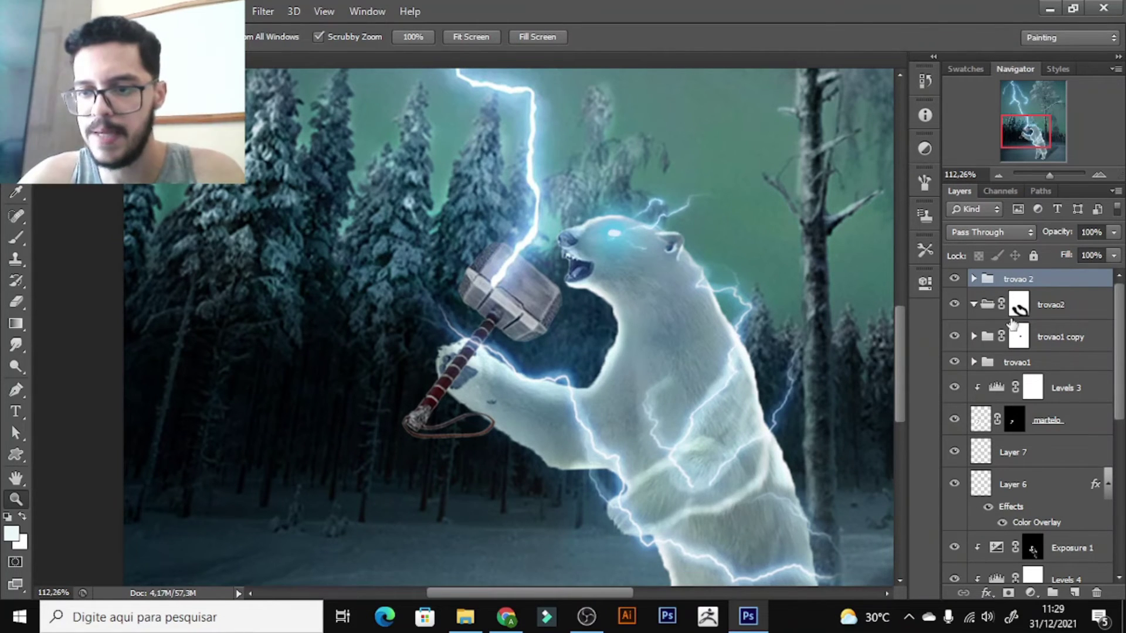
left_click(1019, 364)
double_click(1018, 280)
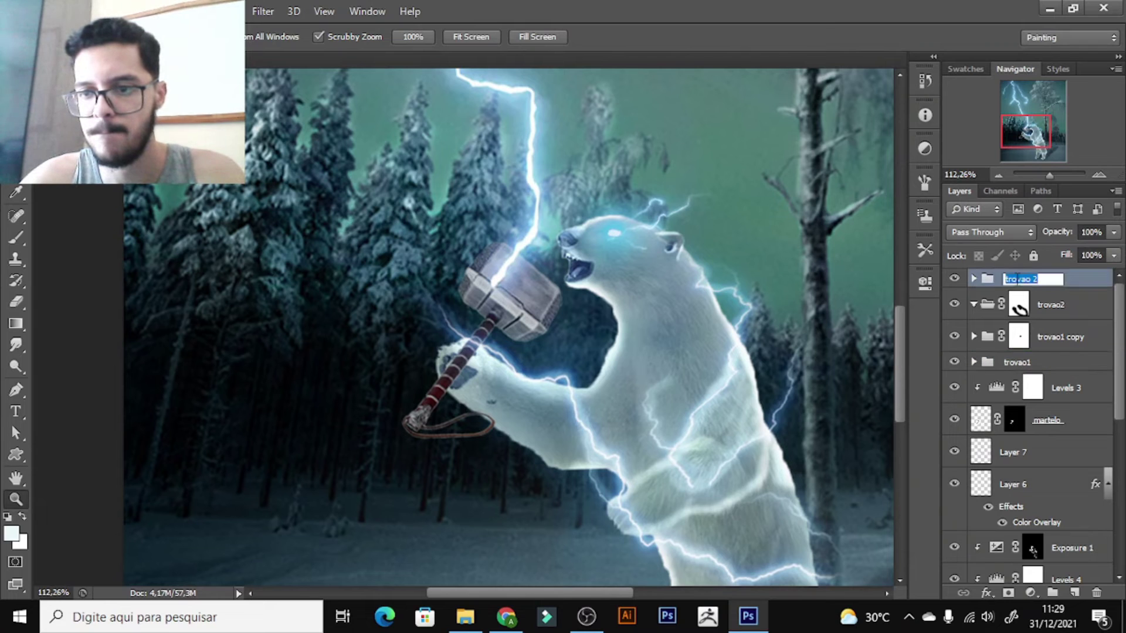
left_click(1036, 274)
type(".1")
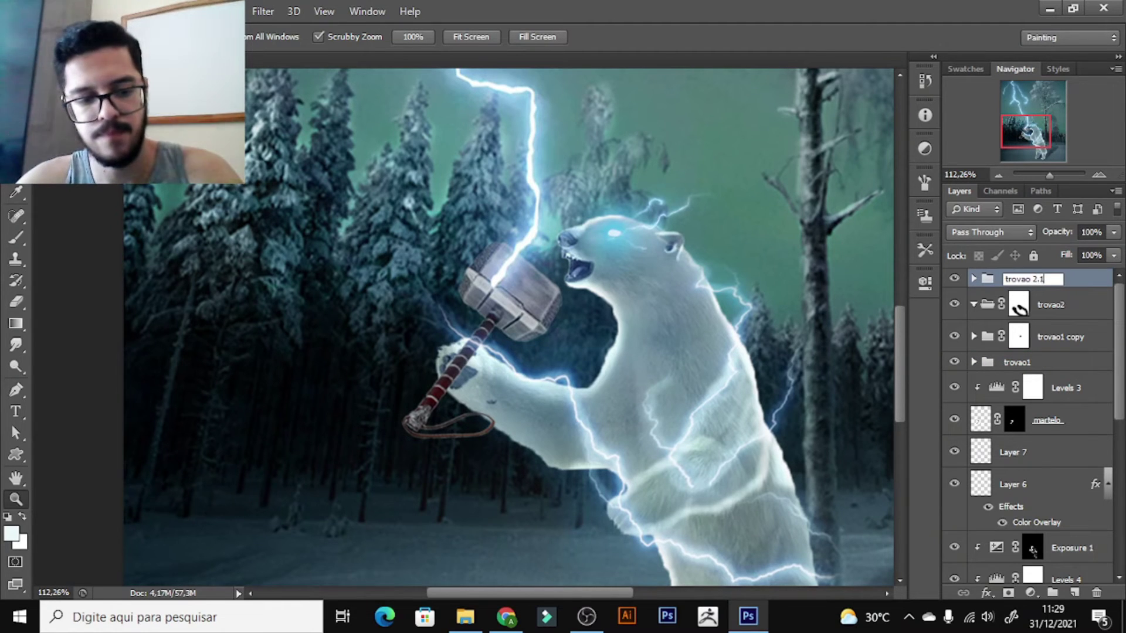
- Step through trovao2, trovao1 copy, trovao1 and Levels 3, hiding trovao1 to compare
left_click(1041, 304)
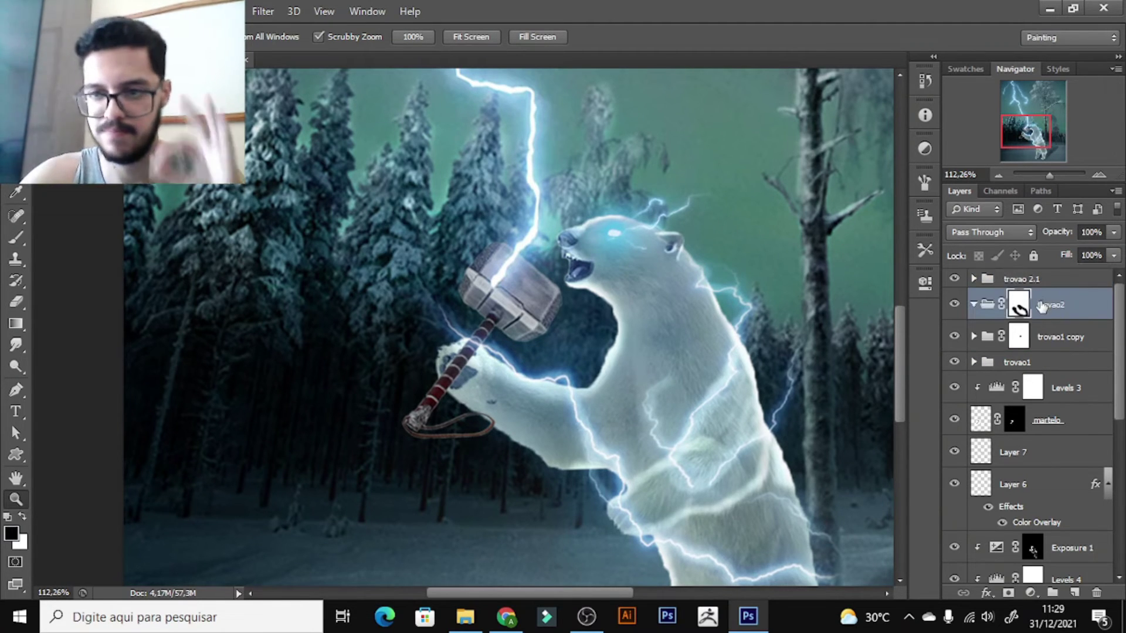
left_click(1049, 336)
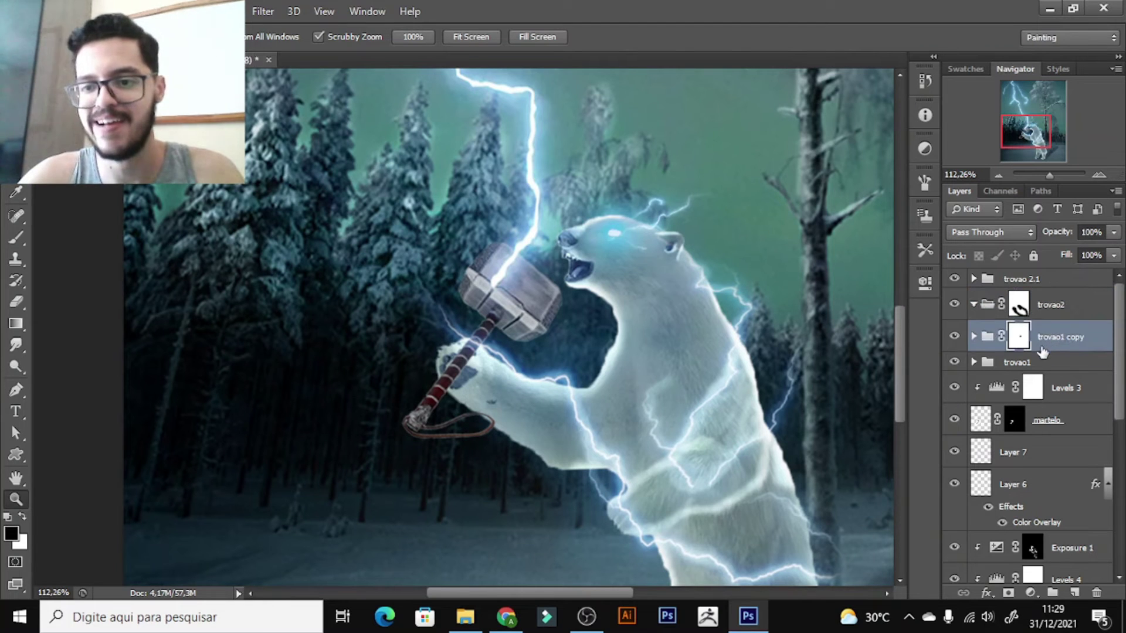
left_click(1047, 362)
left_click(1048, 387)
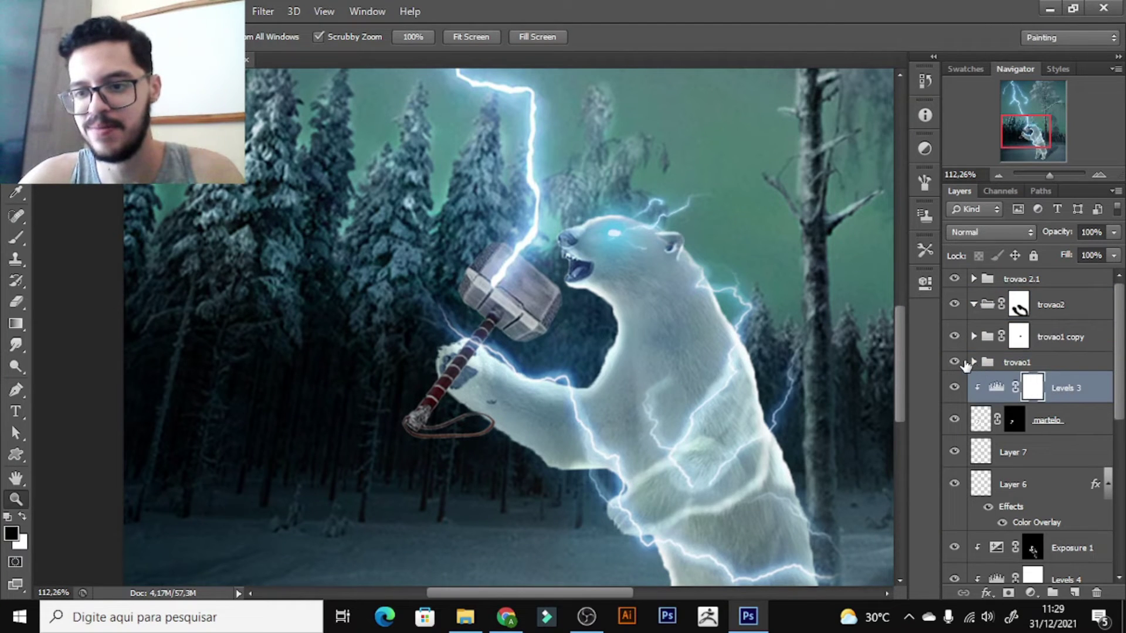
left_click(956, 364)
left_click(988, 359)
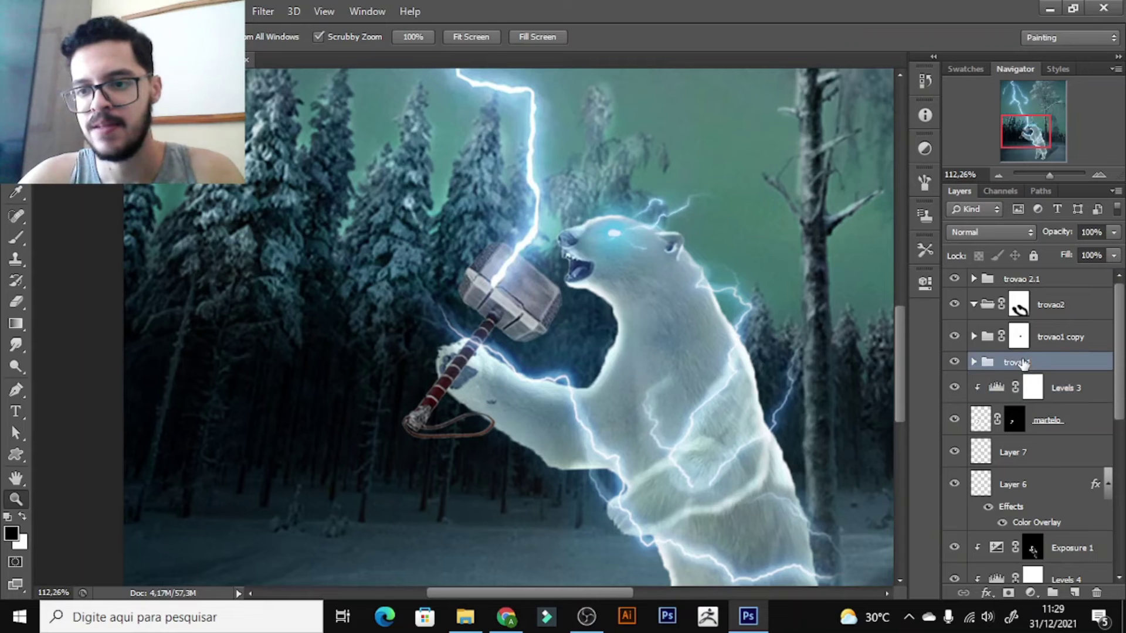
- Toggle martelo, Layer 7, Layer 6 and the lightning groups to check each one's contribution
left_click(954, 420)
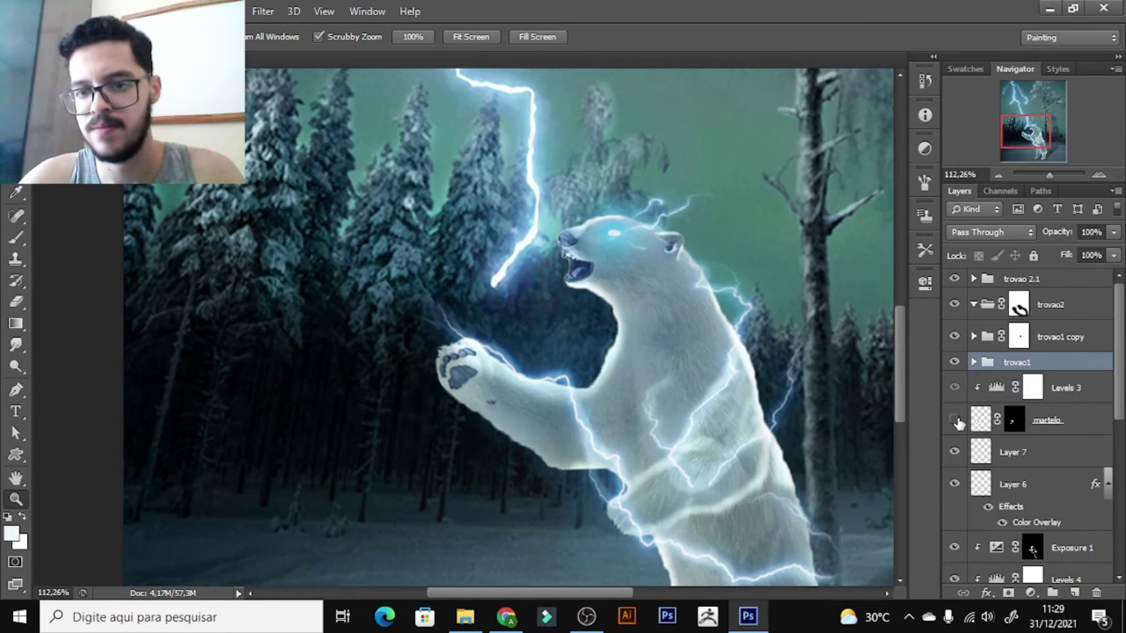
left_click(956, 452)
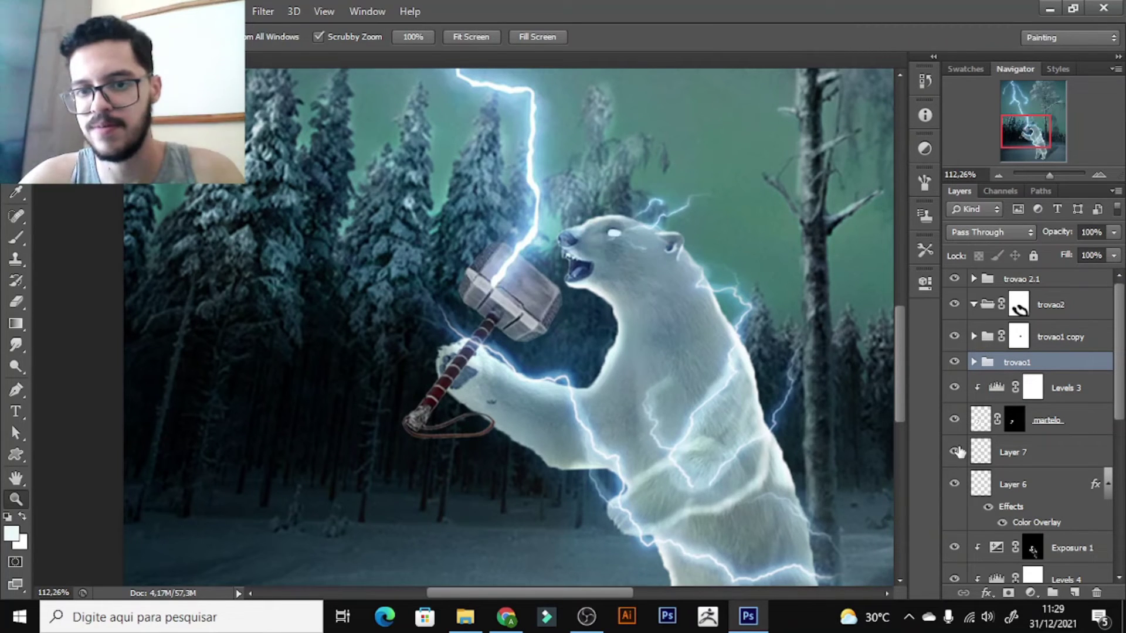
left_click(956, 452)
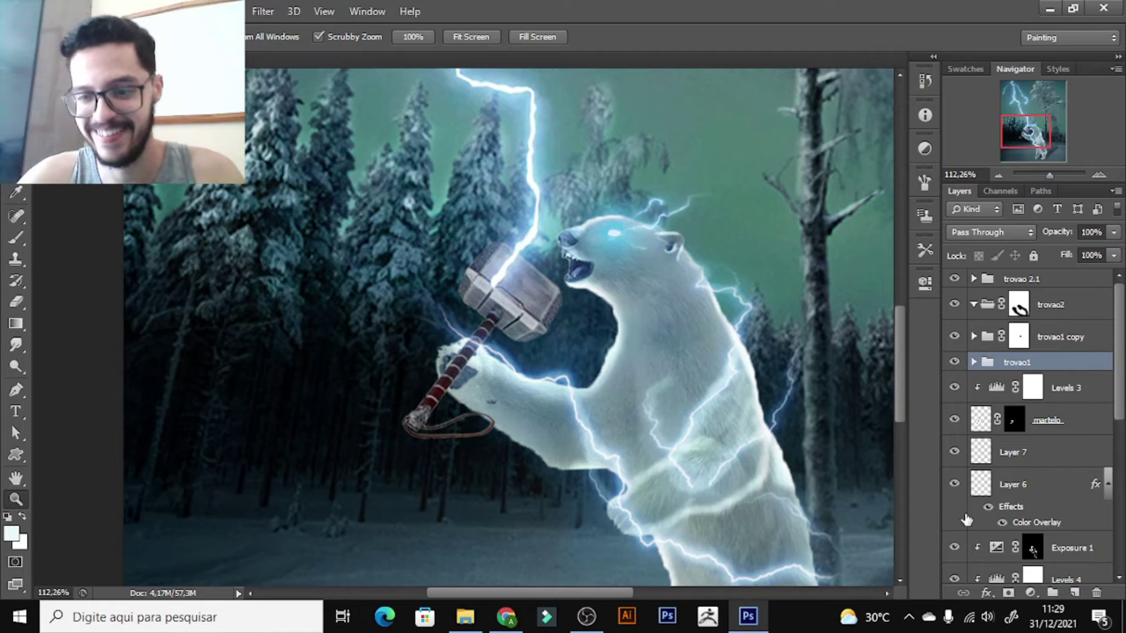
left_click(954, 485)
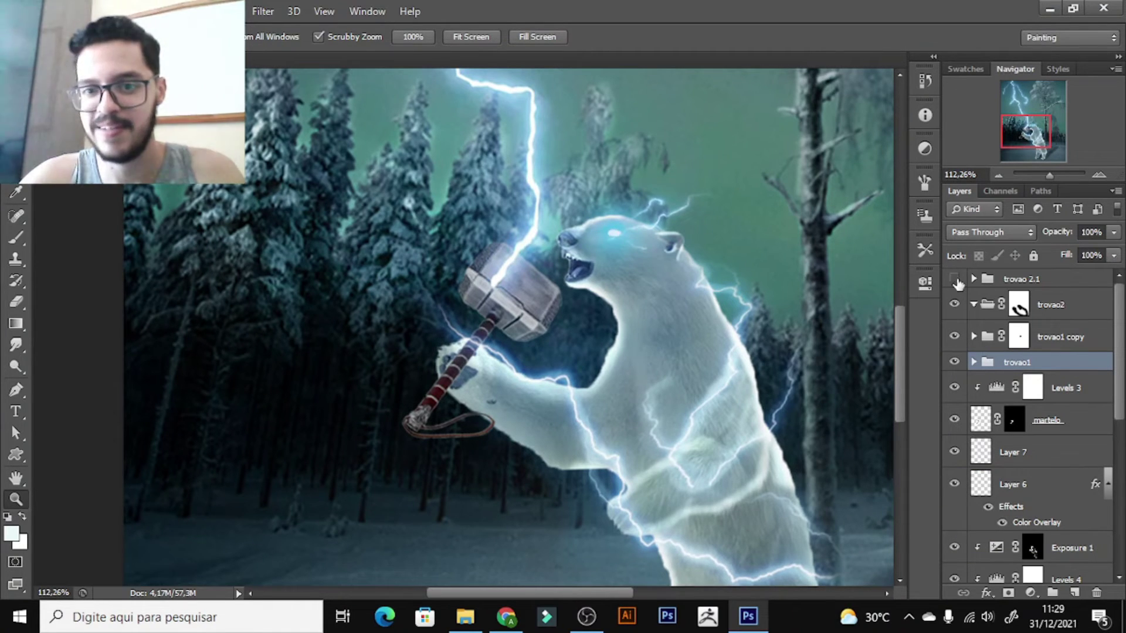
left_click(954, 297)
left_click(956, 306)
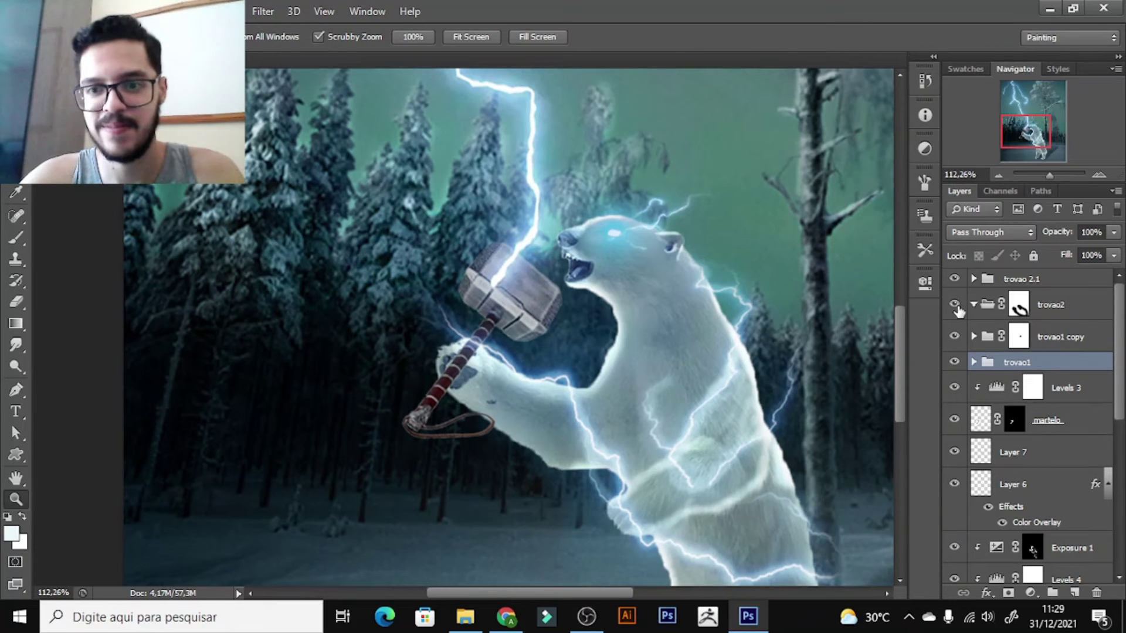
left_click(962, 338)
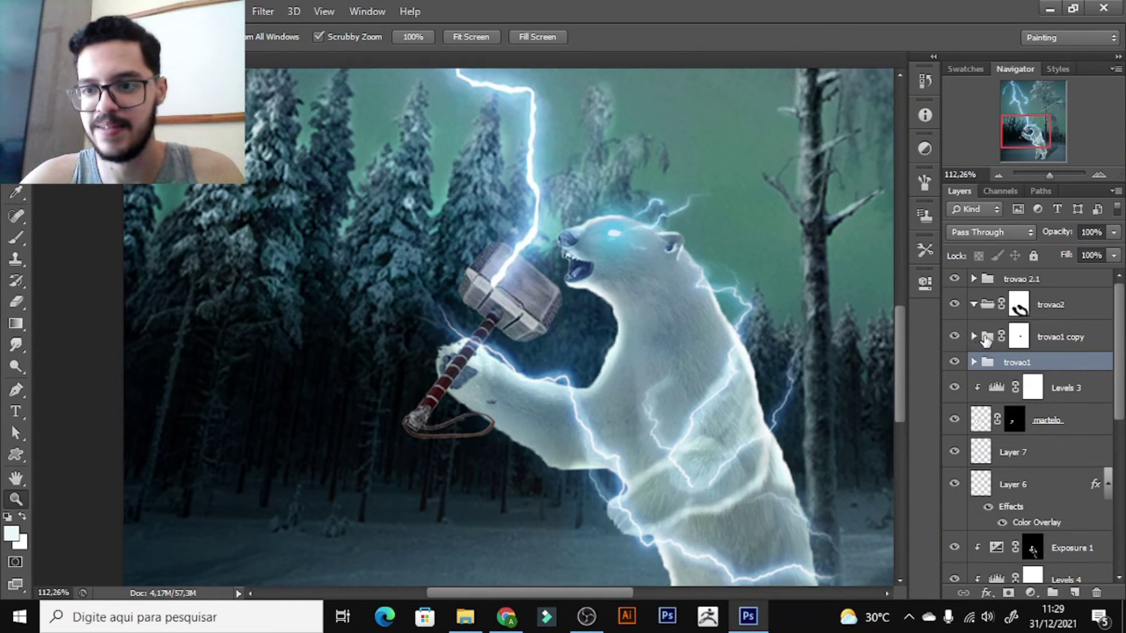
- Duplicate the trovao1 copy lightning group and move it from the bear's head onto the hammer head
left_click(975, 337)
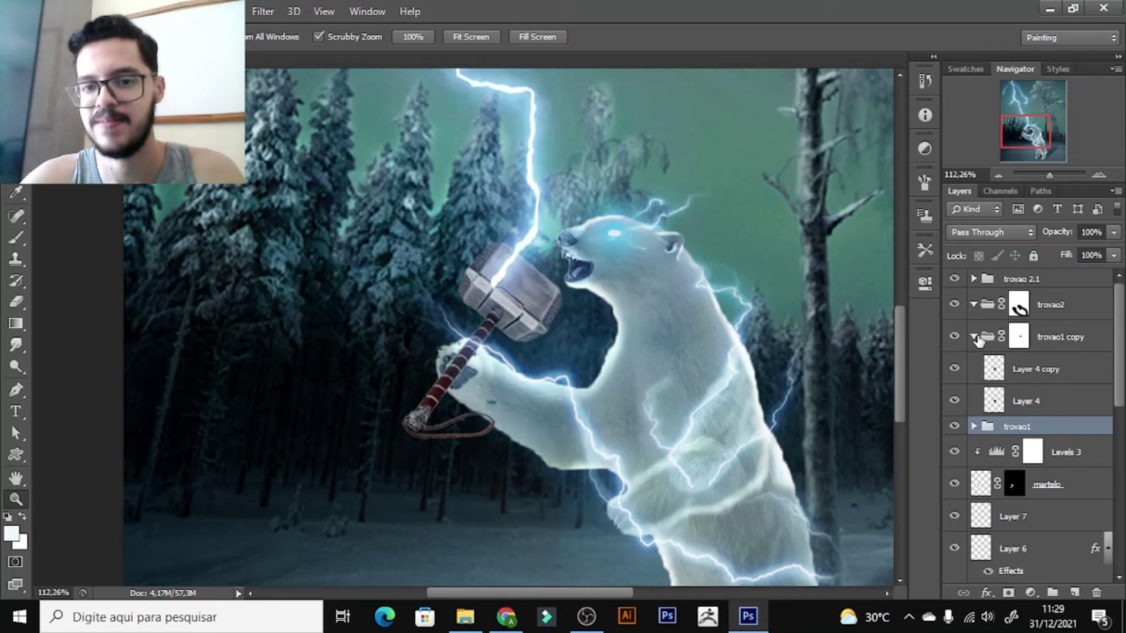
left_click(1054, 344)
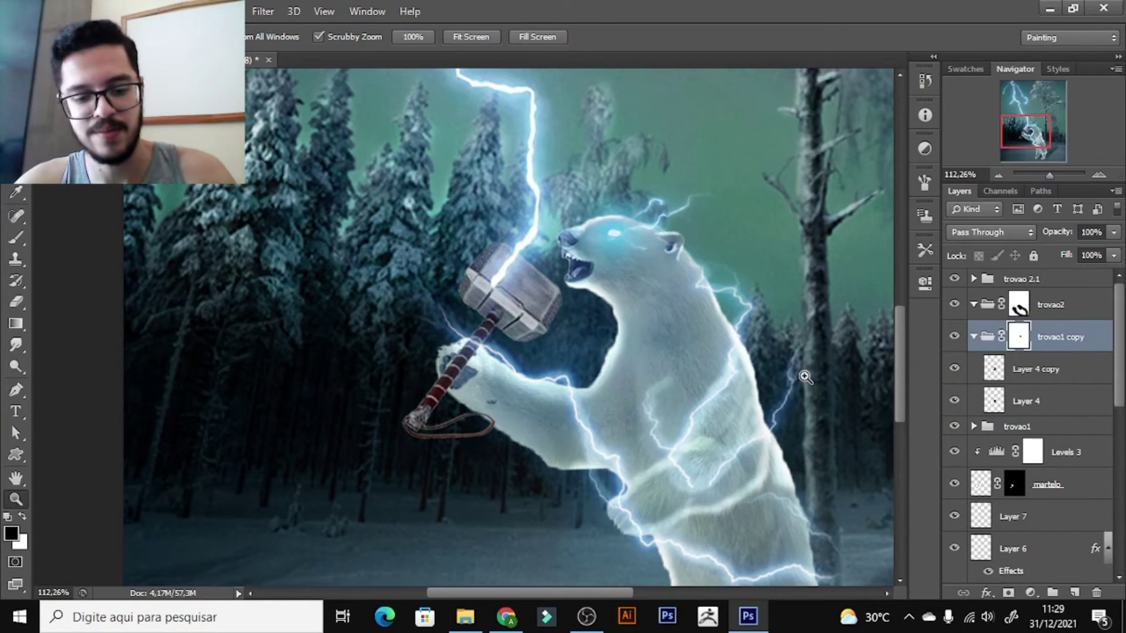
left_click_drag(812, 388, 708, 271)
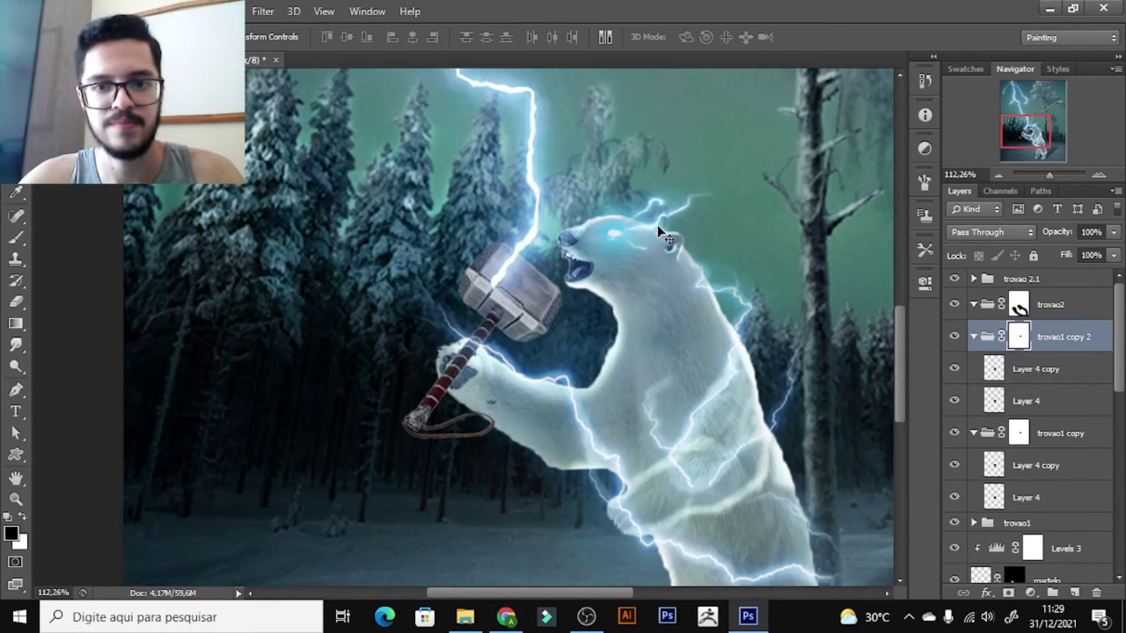
left_click_drag(663, 234, 519, 305)
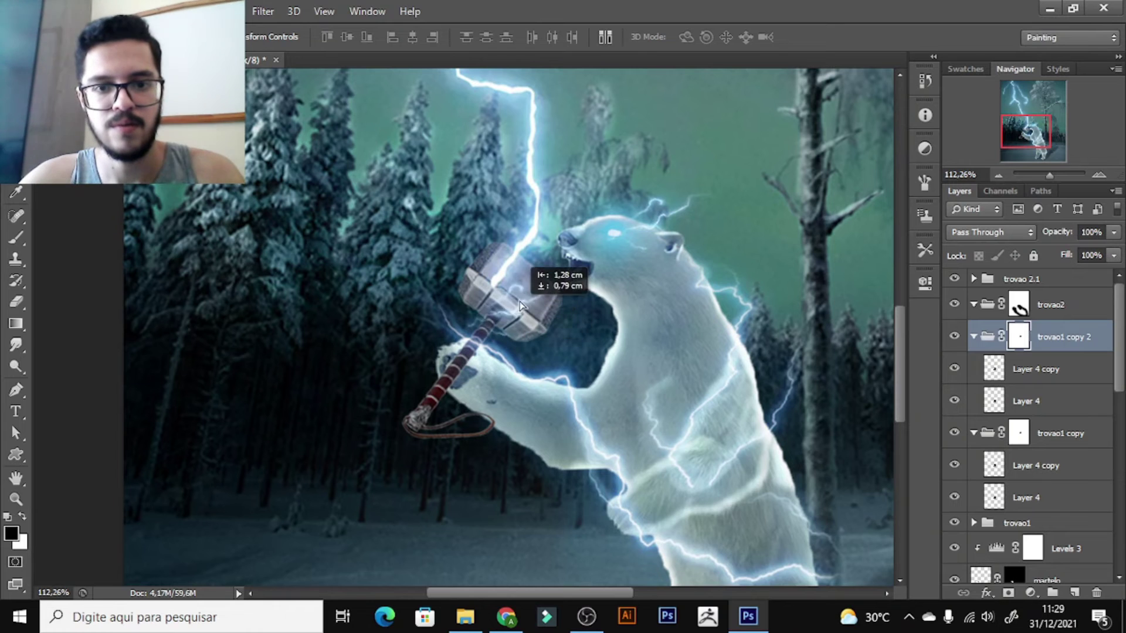
left_click_drag(519, 305, 534, 300)
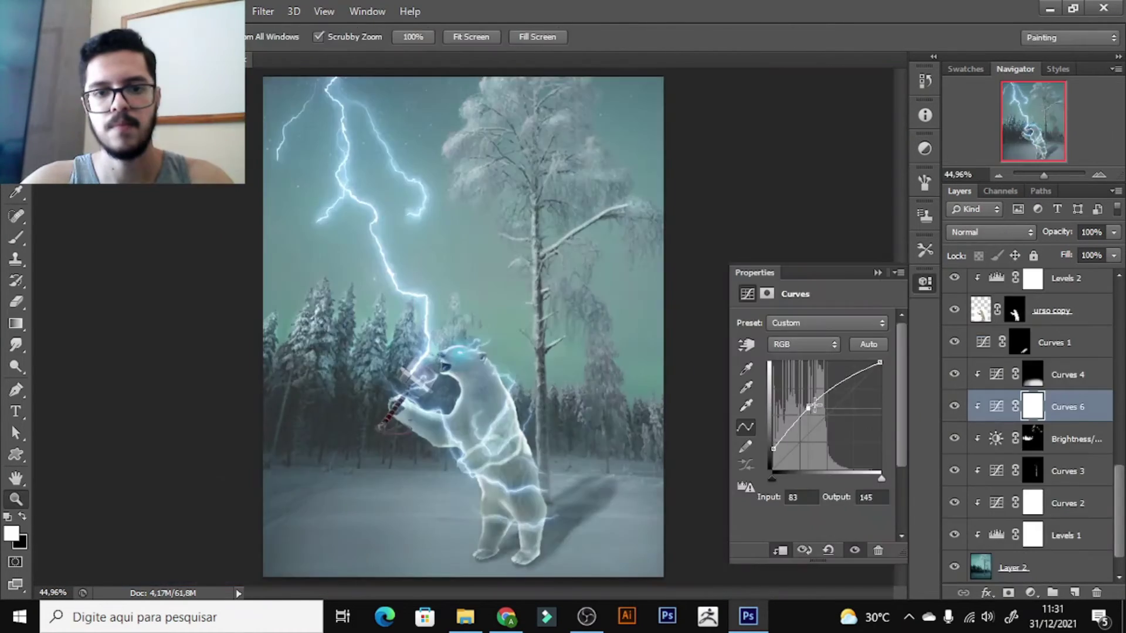
- Brighten the image with the Curves 6 curve, then invert its mask to hide the effect
left_click_drag(813, 406, 815, 390)
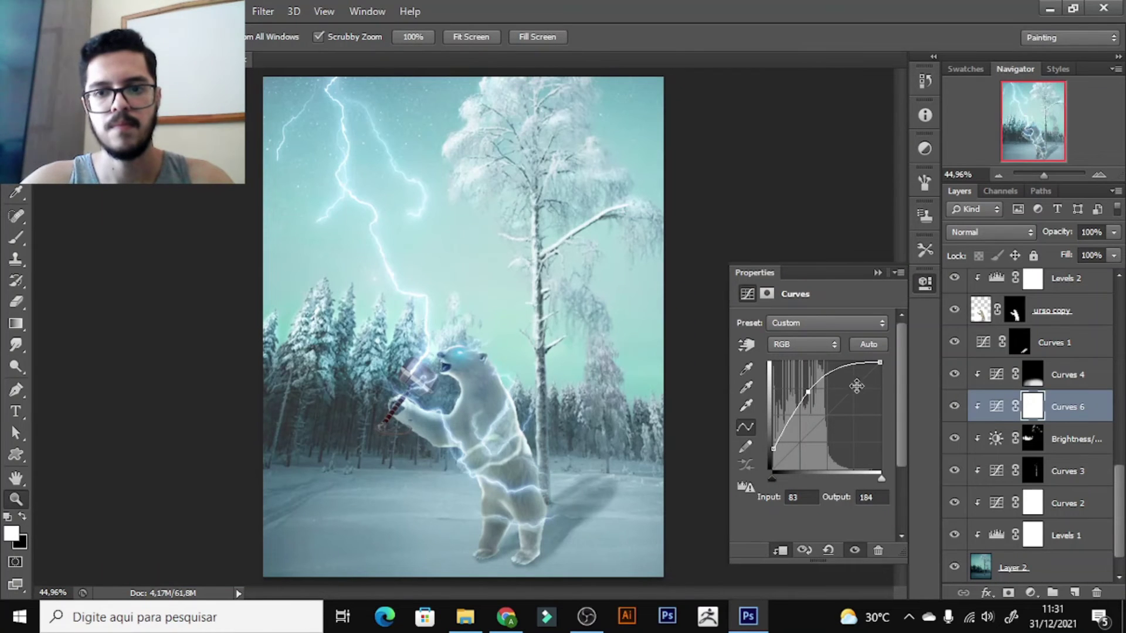
left_click(877, 273)
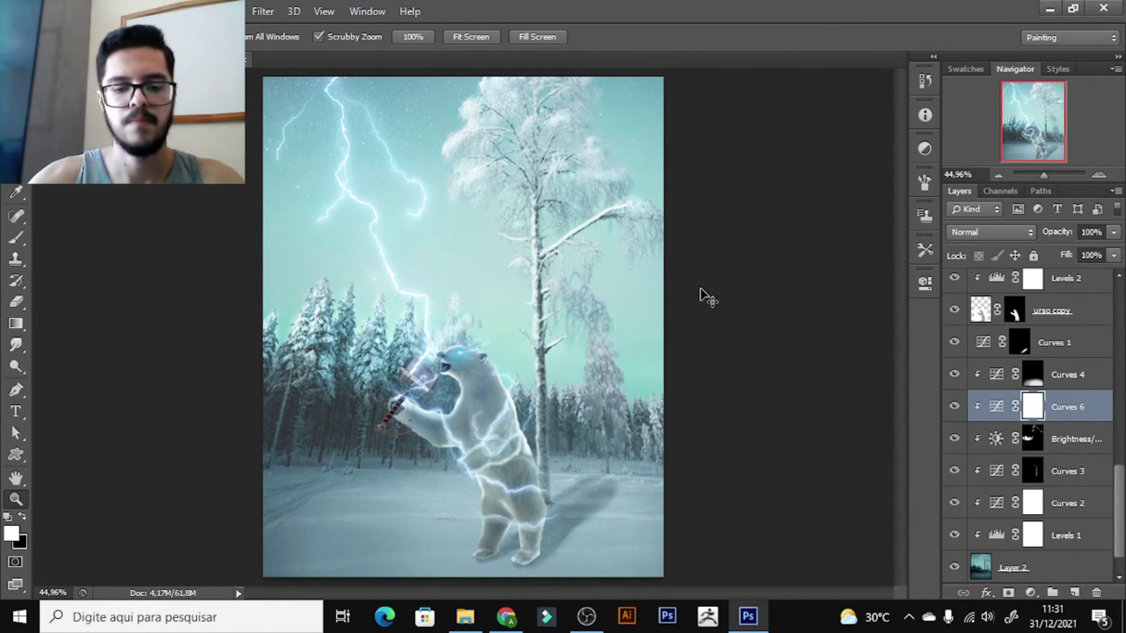
key("ctrl+i")
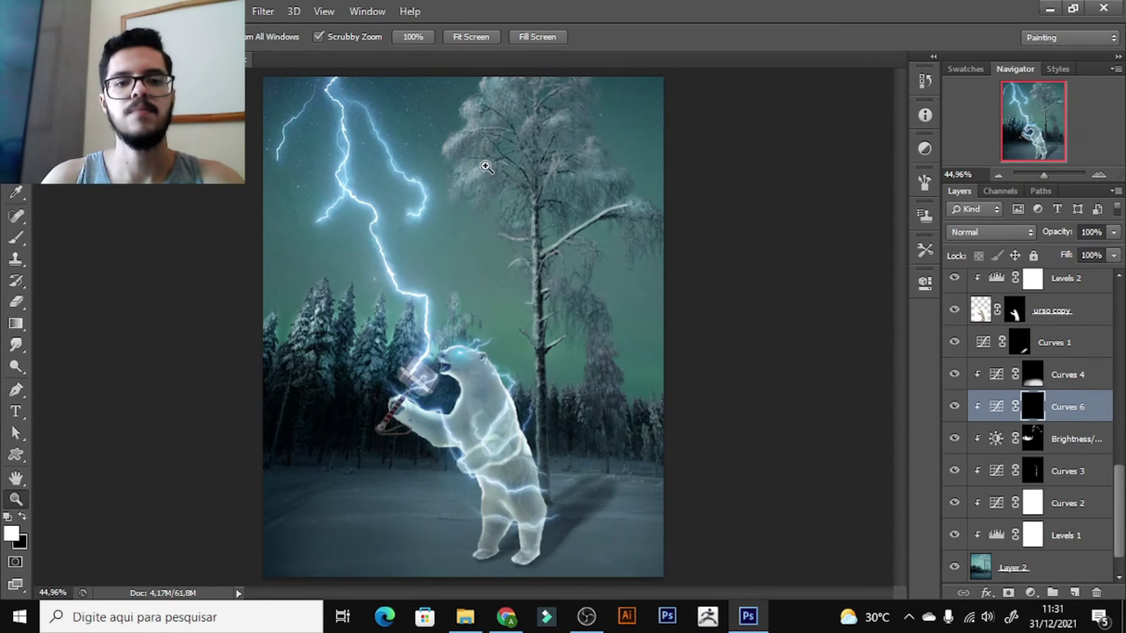
- Paint the Curves 6 brightening back onto the tree's edges, rotating the canvas as needed
left_click_drag(475, 119, 507, 182)
key("b")
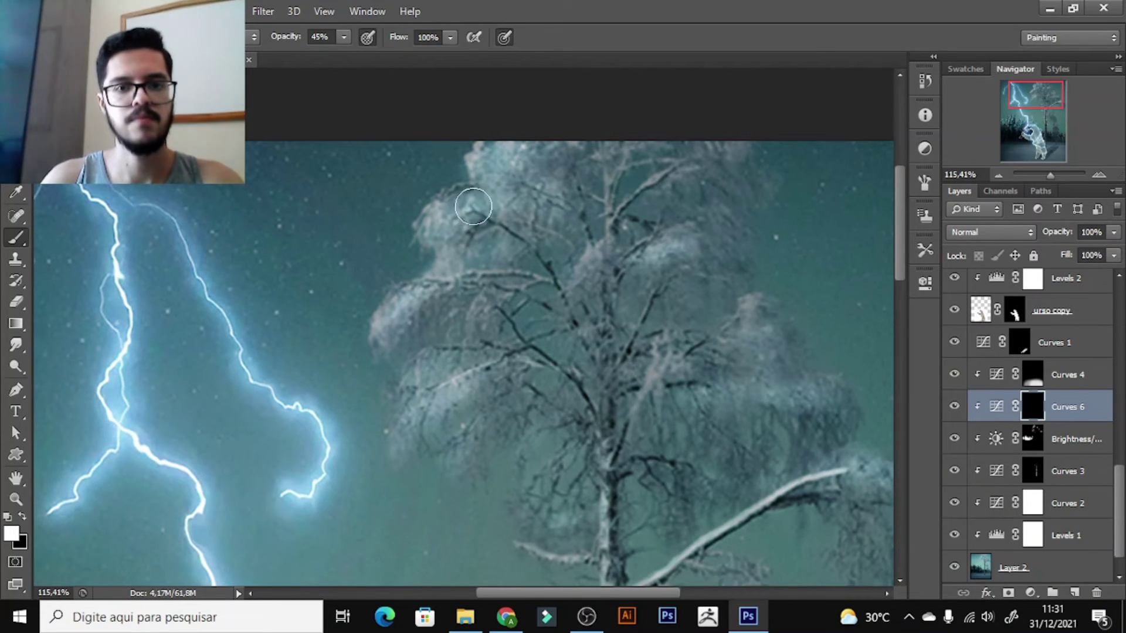
left_click_drag(434, 259, 391, 323)
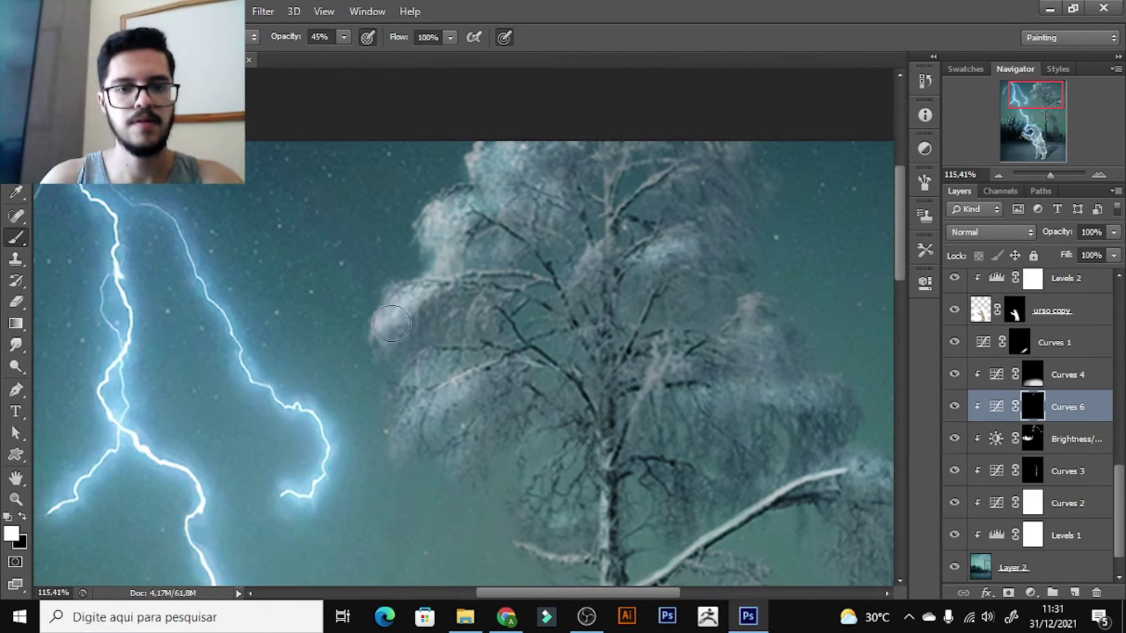
key("r")
left_click_drag(471, 288, 584, 179)
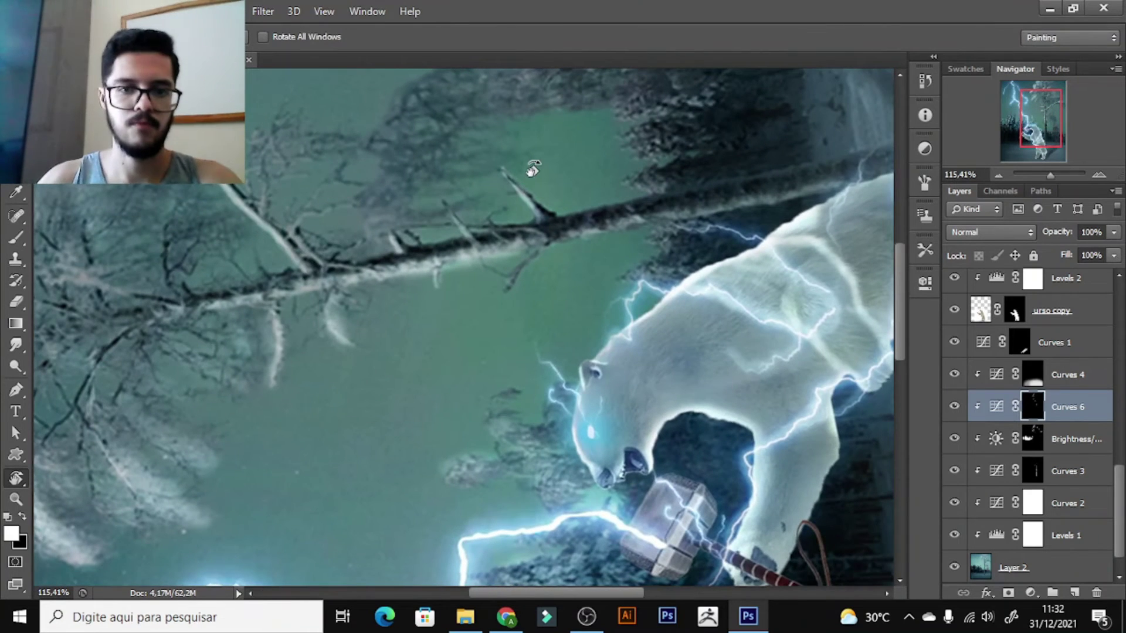
key("b")
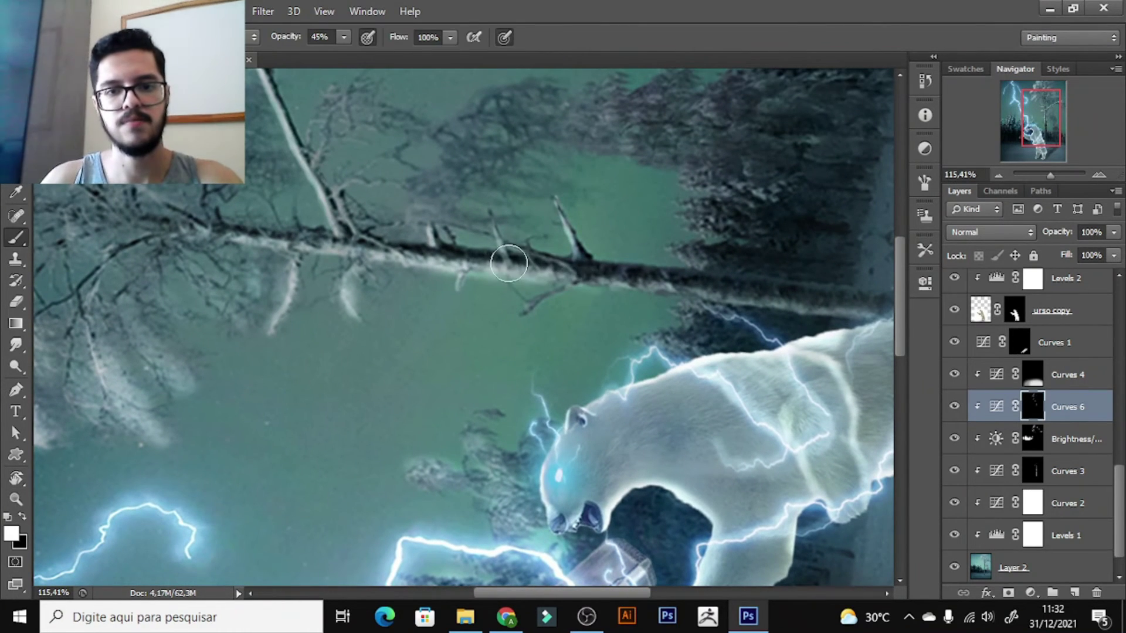
left_click_drag(628, 272, 467, 254)
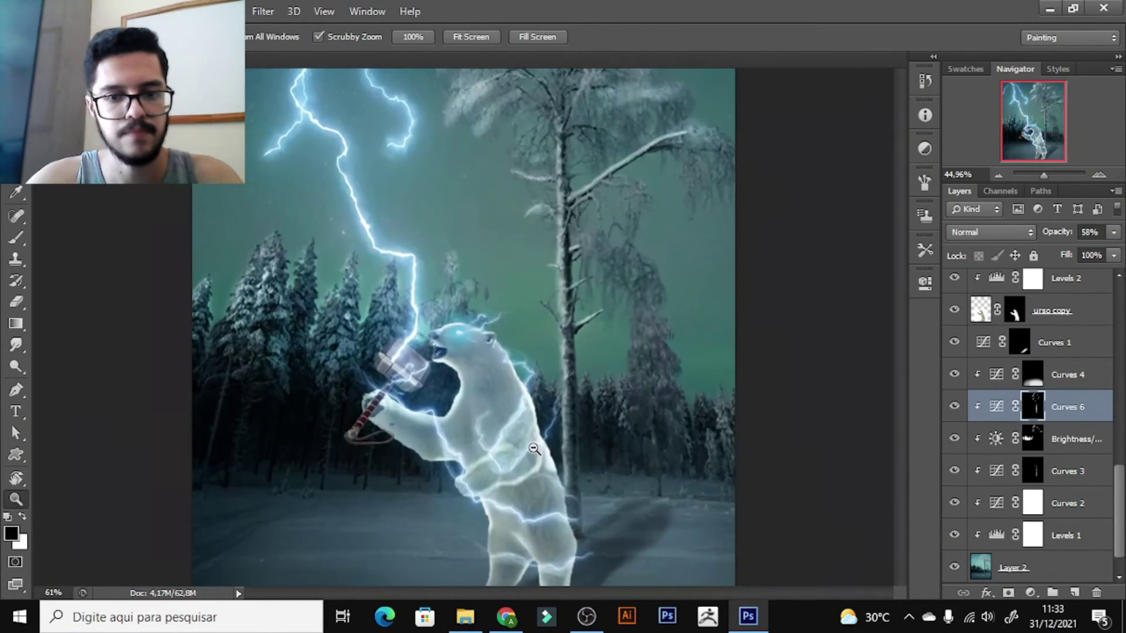
left_click_drag(534, 449, 481, 424)
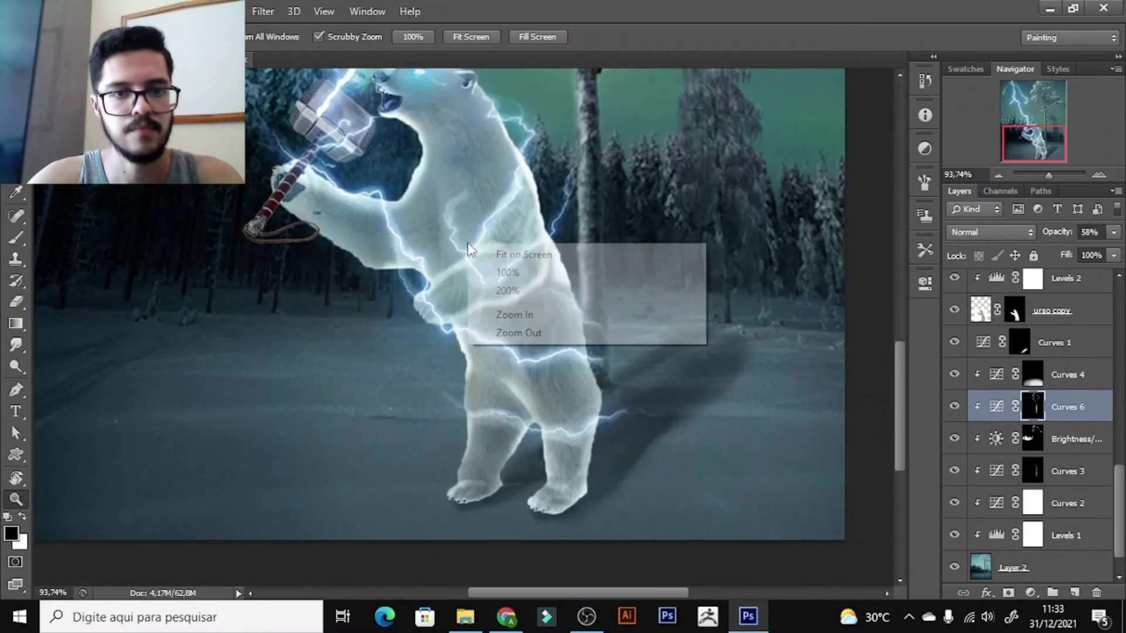
- Fit the composite on screen, then zoom in close to inspect the hammer
key("ctrl+0")
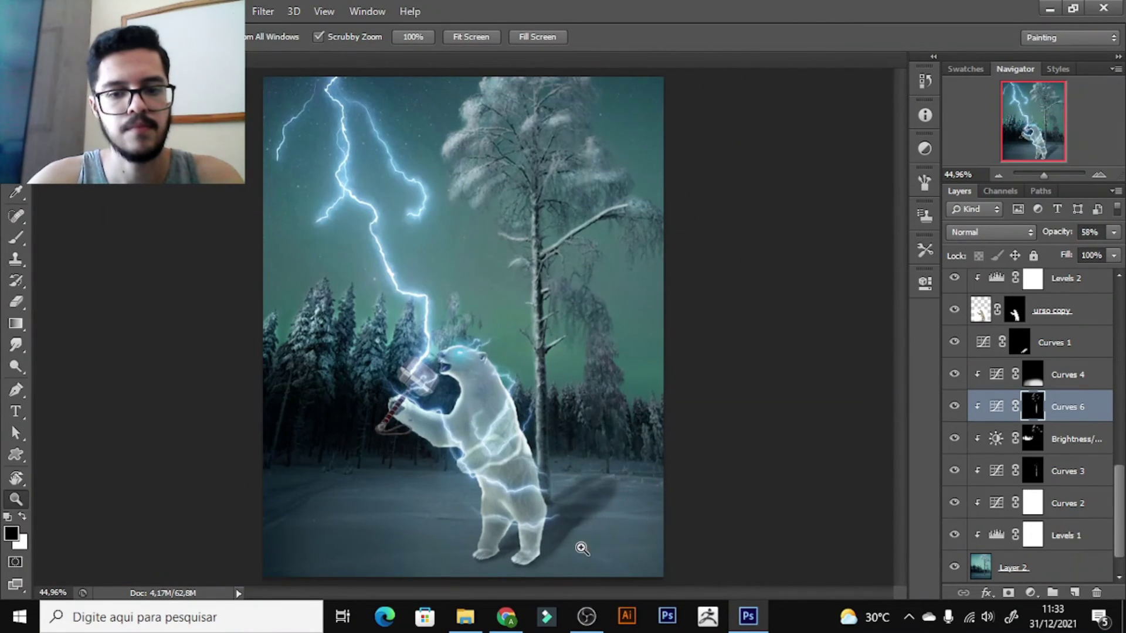
left_click_drag(401, 444, 505, 409)
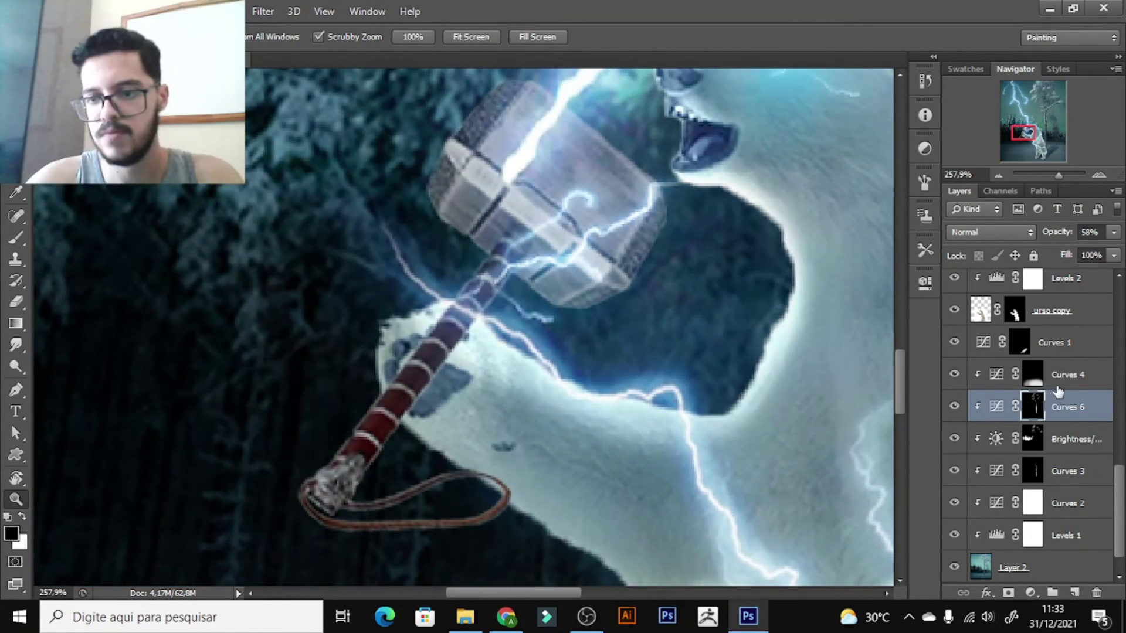
scroll(1061, 392, "up", 2)
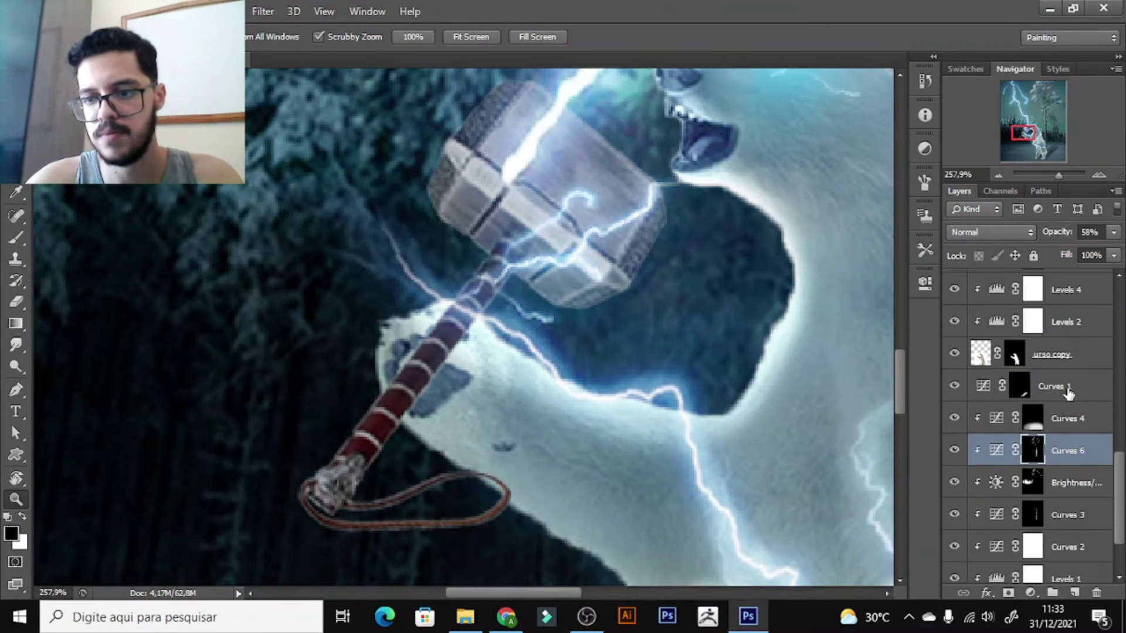
scroll(1068, 394, "up", 2)
scroll(1068, 394, "up", 2)
scroll(1069, 394, "up", 2)
scroll(1068, 394, "up", 2)
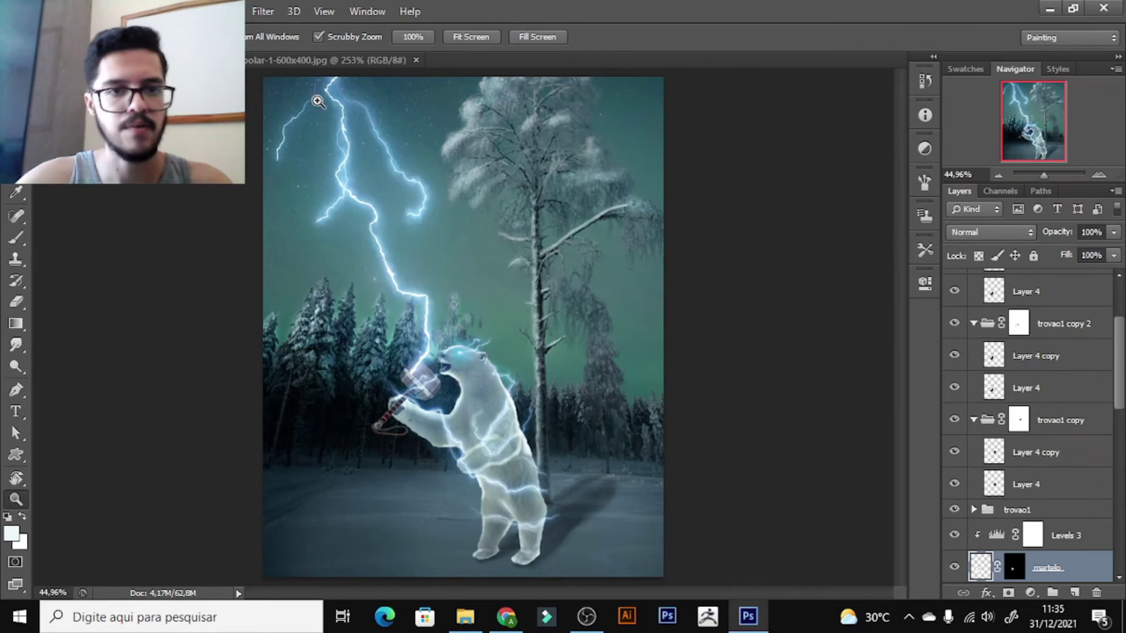
- Lasso the lower paw in the original polar bear photo and copy it to its own layer
left_click(340, 64)
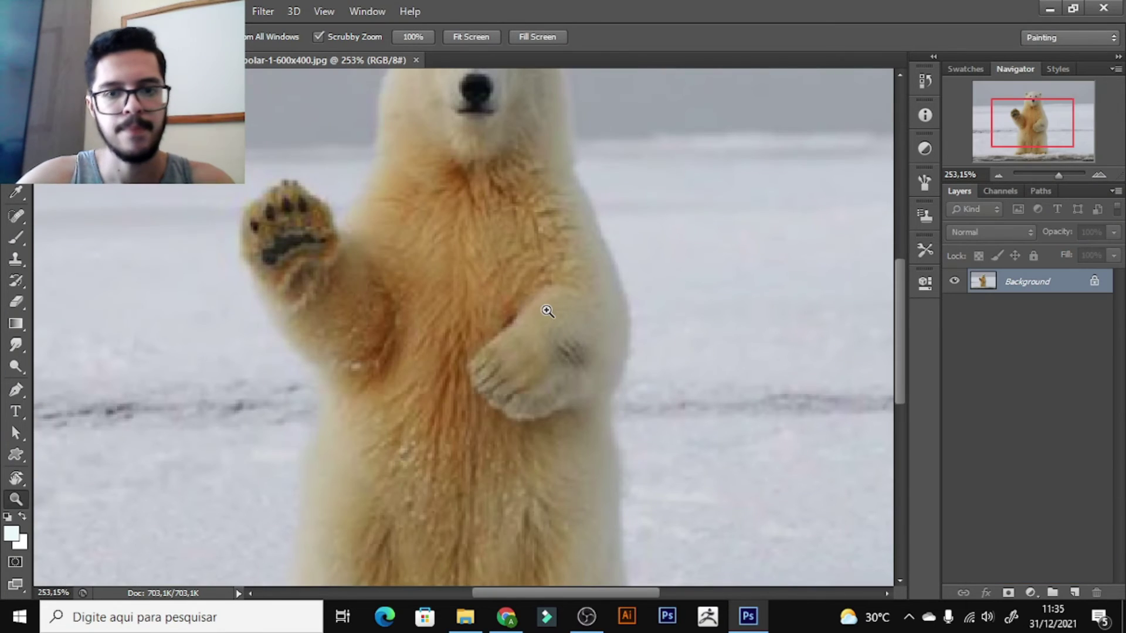
key("l")
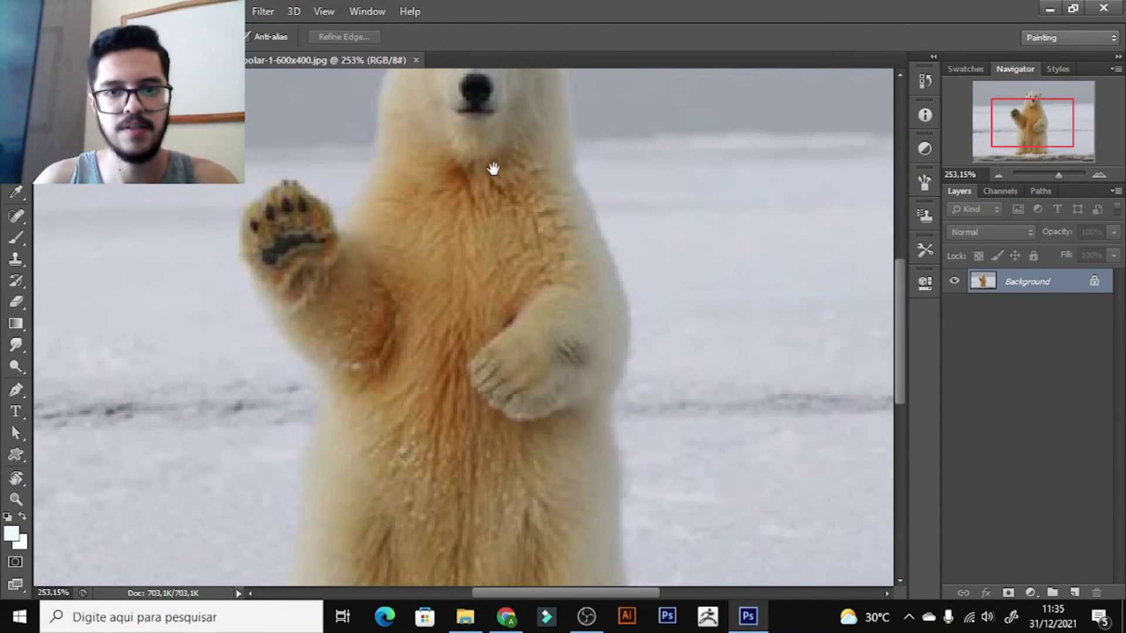
mouse_move(493, 169)
left_mouse_down()
mouse_move(541, 295)
mouse_move(528, 304)
mouse_move(553, 244)
mouse_move(507, 317)
left_mouse_up()
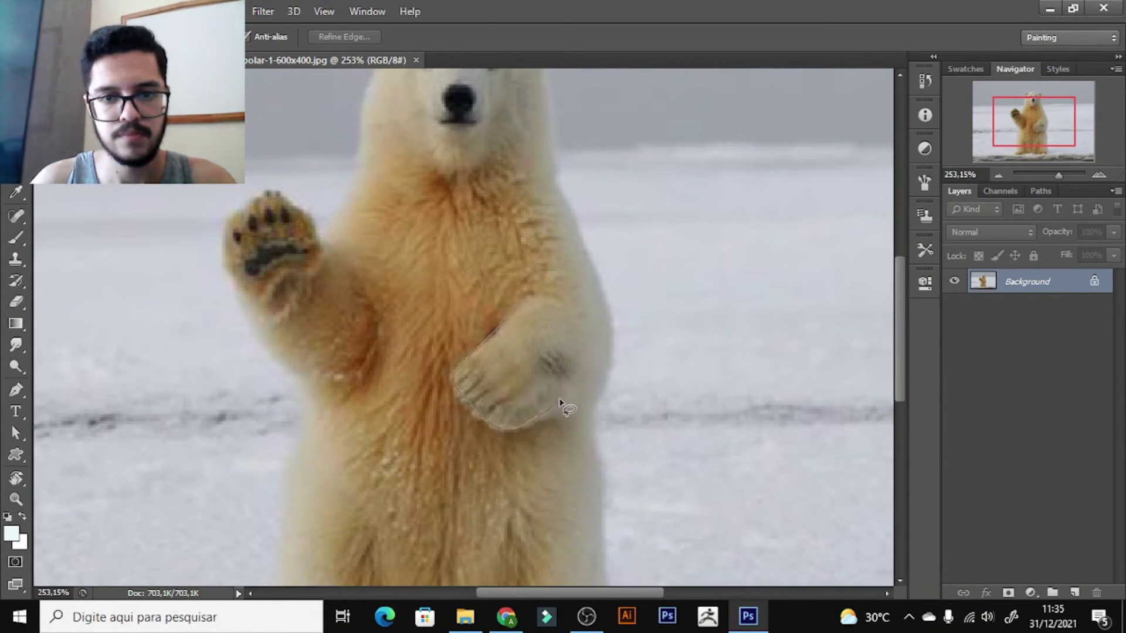
left_click_drag(490, 340, 294, 35)
key("ctrl+j")
key("v")
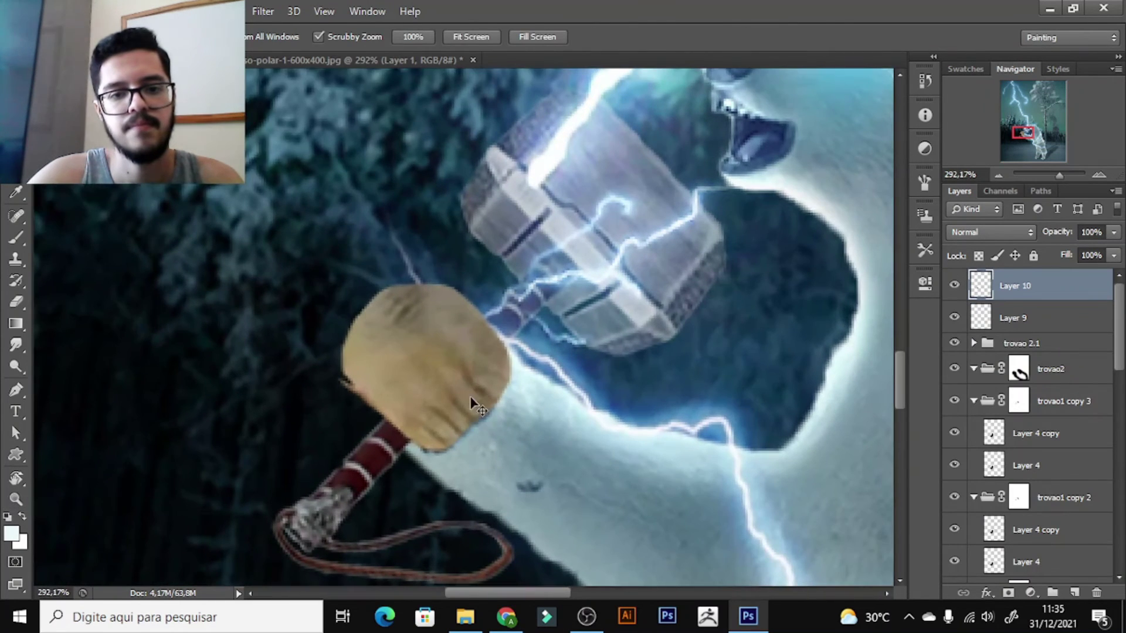
- Nudge the paw layer down and add a Levels adjustment clipped to it
key("shift+Down")
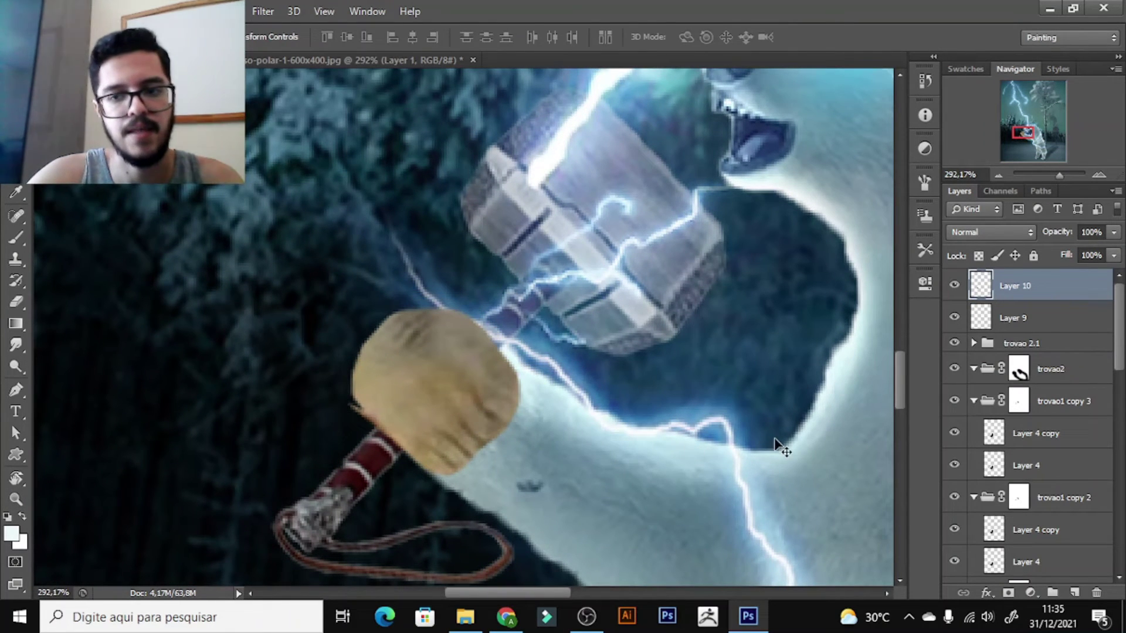
left_click(1029, 593)
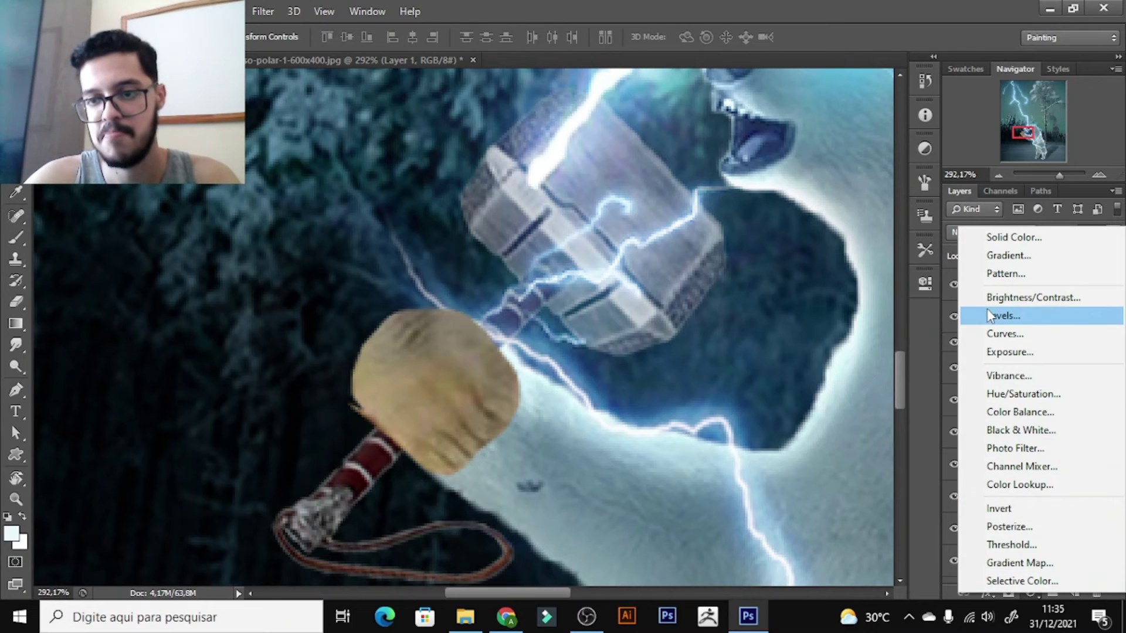
left_click(1003, 315)
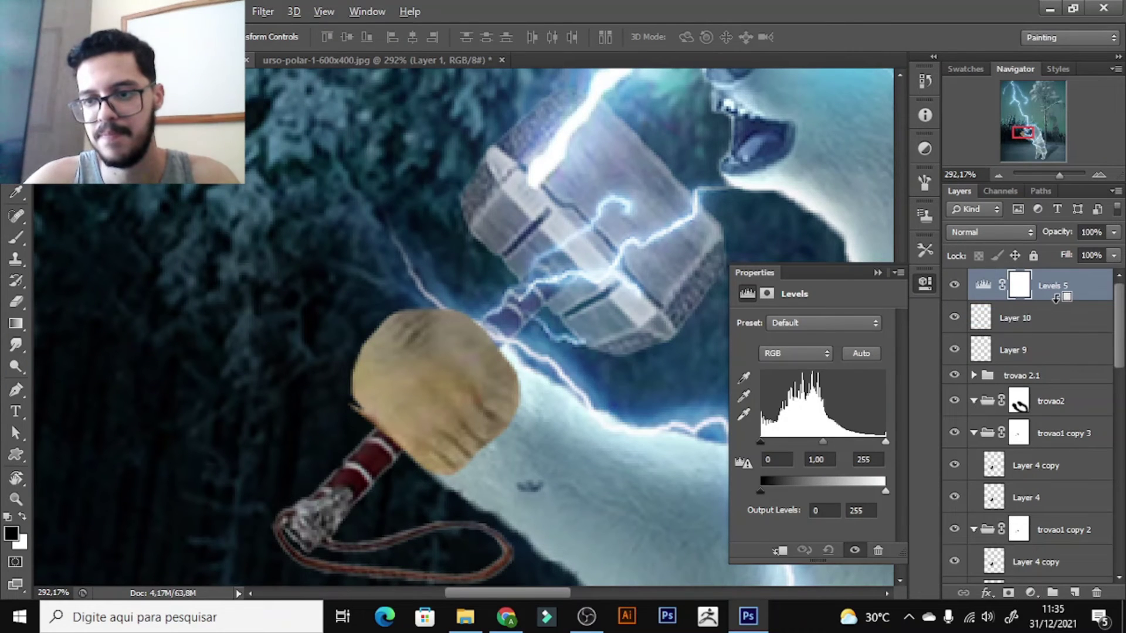
left_click(1056, 298, "alt")
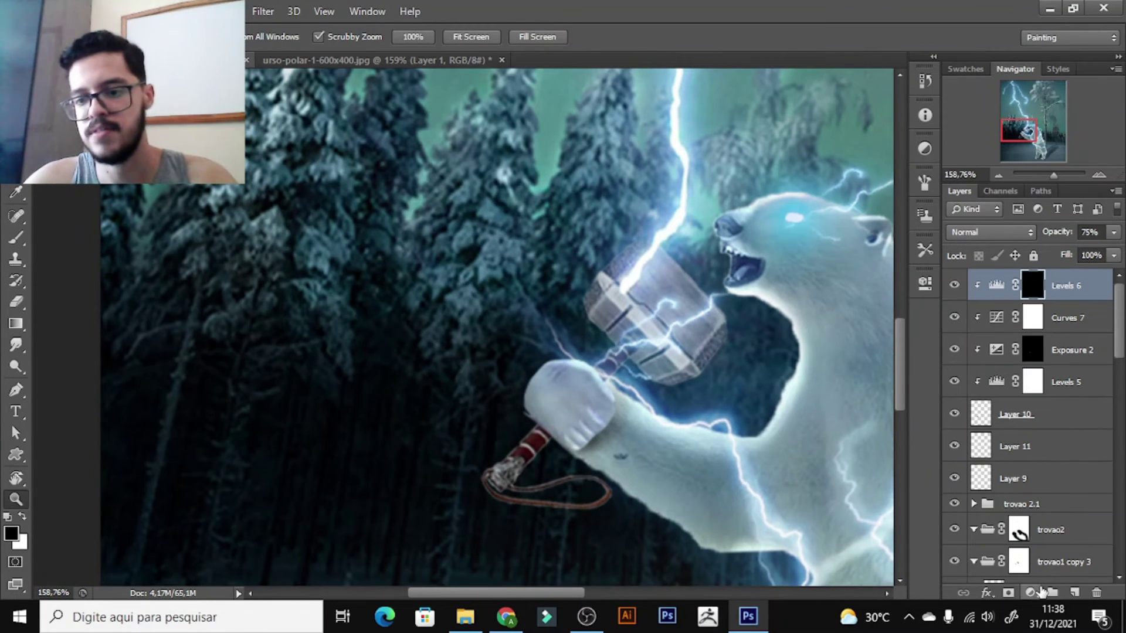
- Add a second clipped Levels between Exposure 2 and Levels 5, adjusting its red channel
left_click(1030, 593)
left_click(1033, 316)
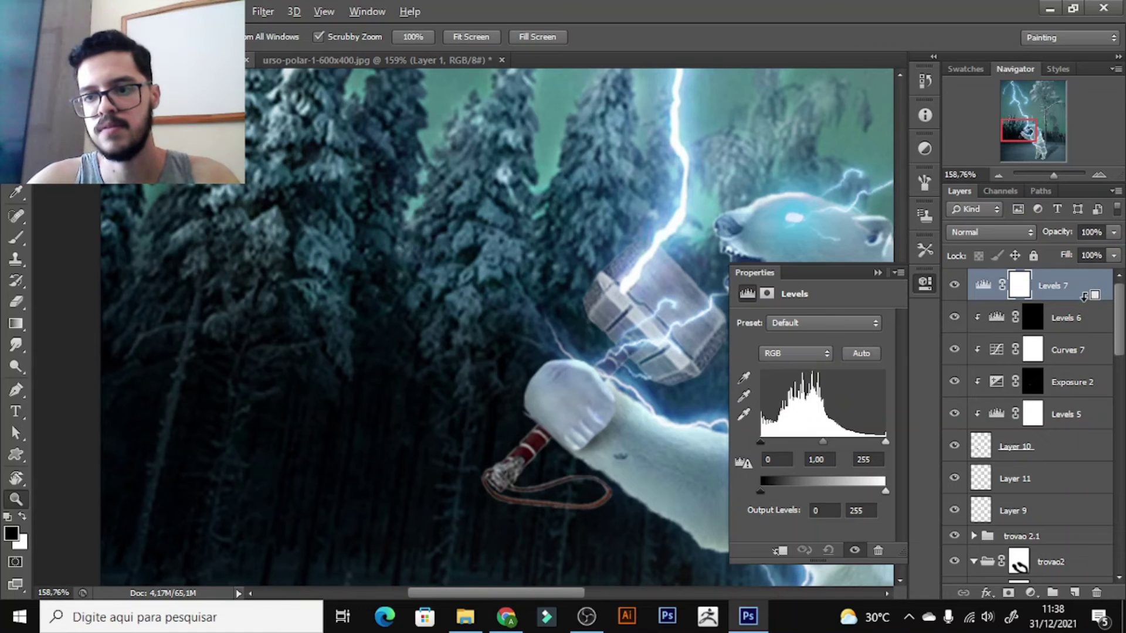
left_click(1084, 298, "alt")
left_click_drag(1063, 288, 1026, 393)
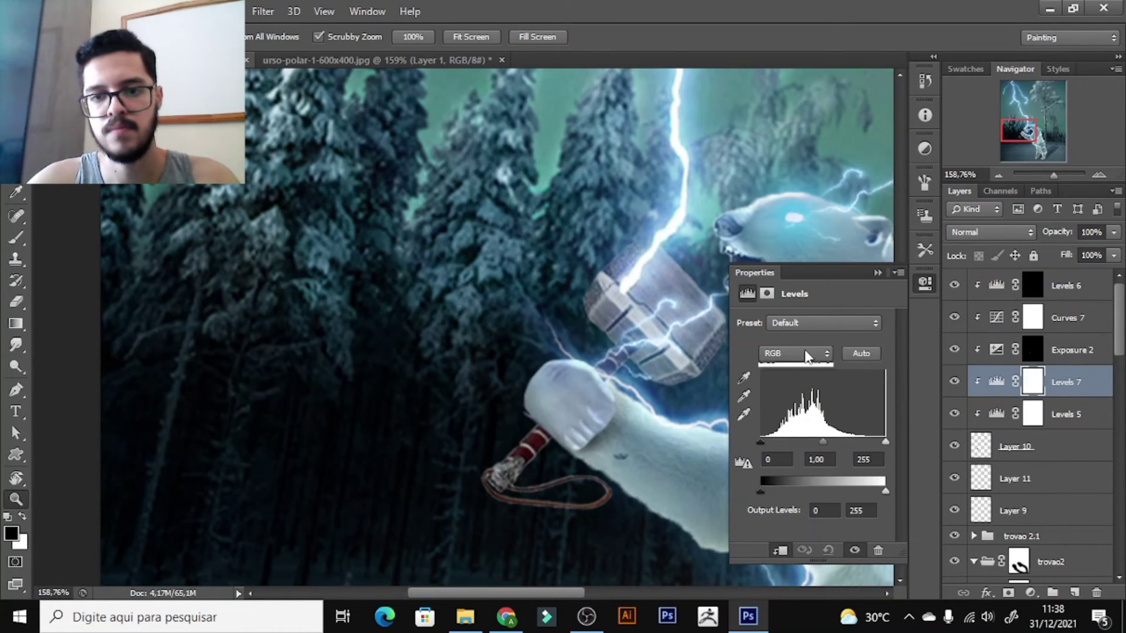
left_click(806, 355)
left_click(786, 378)
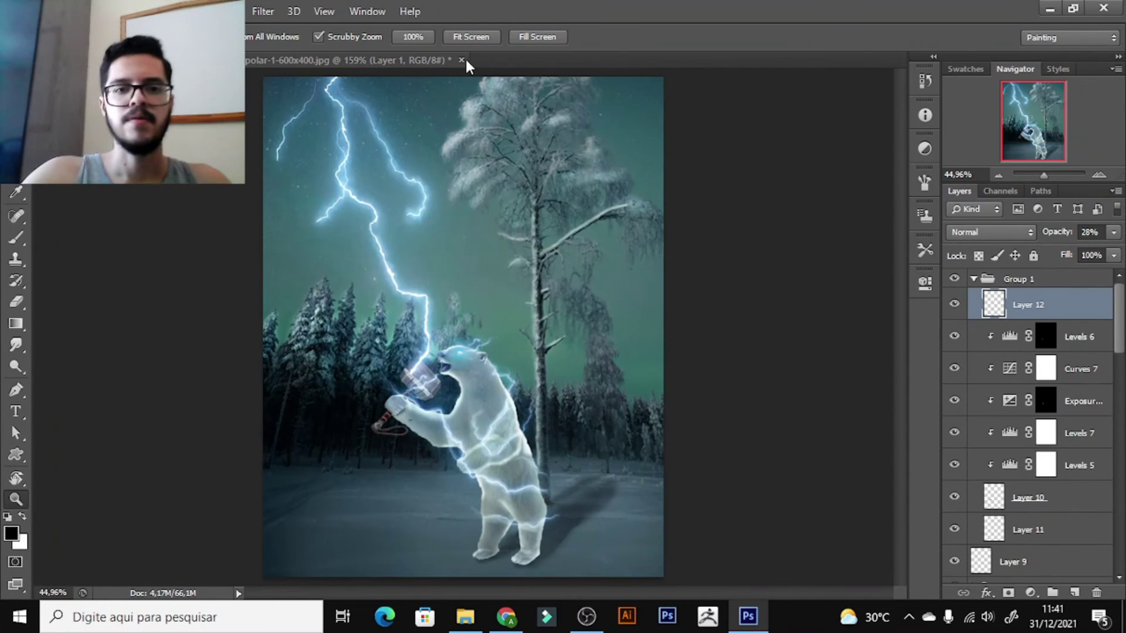
- Close the polar bear source photo without saving and fit the composite on screen
left_click(461, 59)
left_click(566, 243)
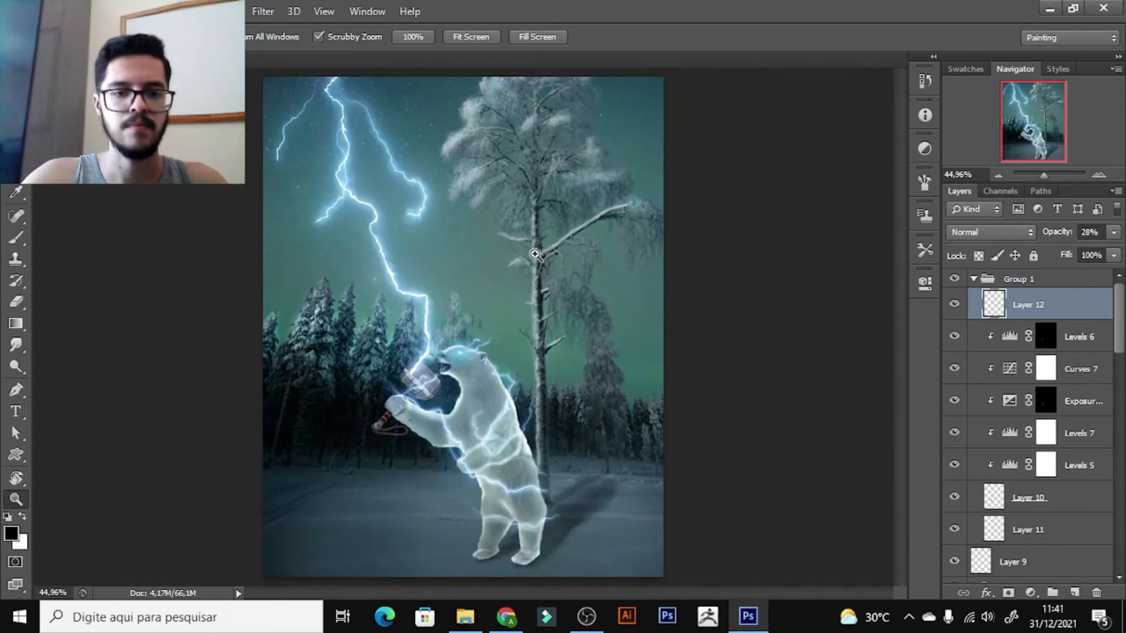
left_click(464, 299, "alt")
right_click(460, 298)
left_click(486, 314)
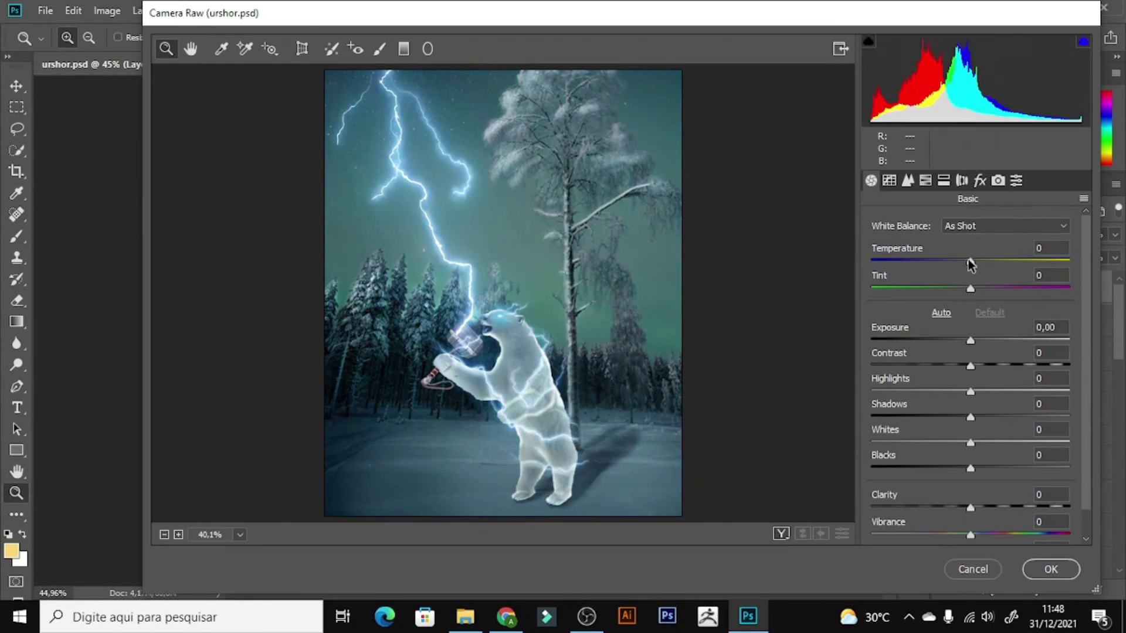
- In Camera Raw Basic, cool white balance, darken exposure, raise highlights and whites, deepen blacks
scroll(968, 364, "down", 1)
left_click_drag(970, 361, 1022, 361)
left_click_drag(970, 387, 963, 387)
left_click_drag(971, 438, 984, 438)
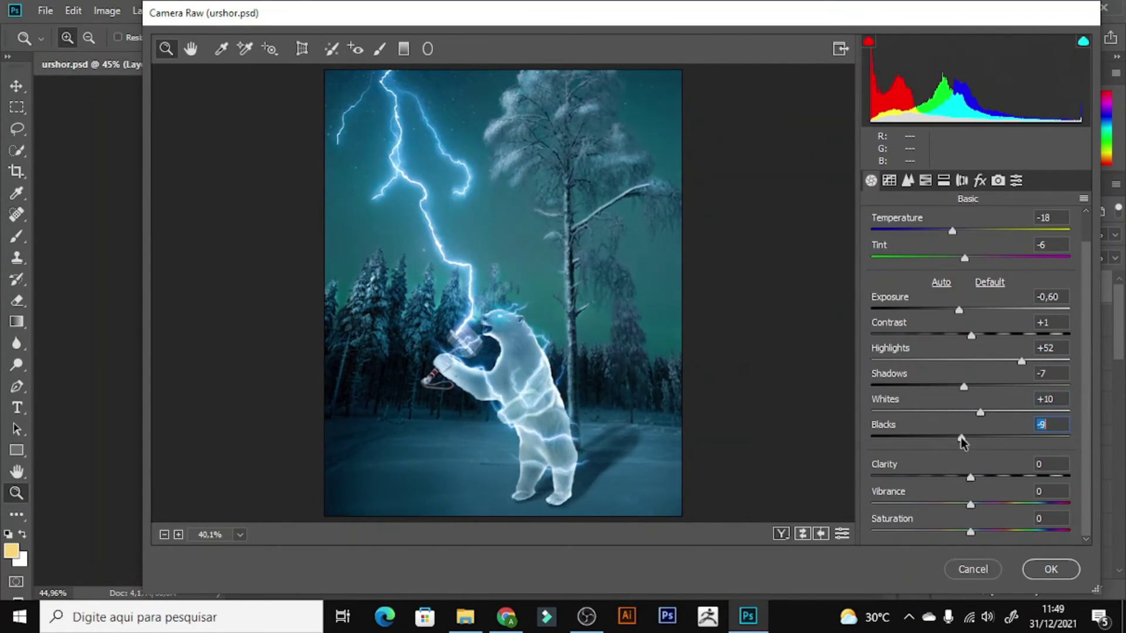
left_click_drag(971, 477, 994, 476)
left_click_drag(970, 530, 962, 531)
- Lift highlights and darks on the tone curve and shift the blue and purple hues
left_click(907, 180)
left_click_drag(975, 460, 995, 473)
left_click_drag(975, 515, 983, 515)
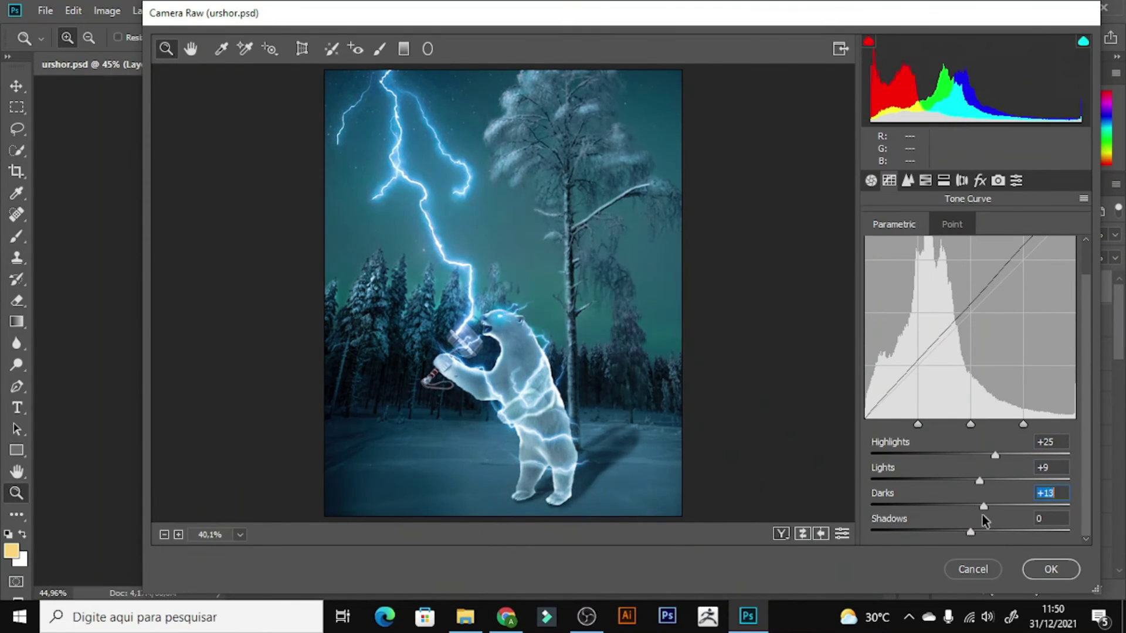
left_click(925, 180)
left_click_drag(975, 445, 968, 445)
mouse_move(975, 472)
left_mouse_down()
mouse_move(968, 481)
mouse_move(985, 518)
left_mouse_up()
- Boost the blue primary saturation in Calibration and apply the Camera Raw grading
left_click(962, 180)
scroll(969, 410, "down", 1)
left_click(998, 180)
left_click(1051, 569)
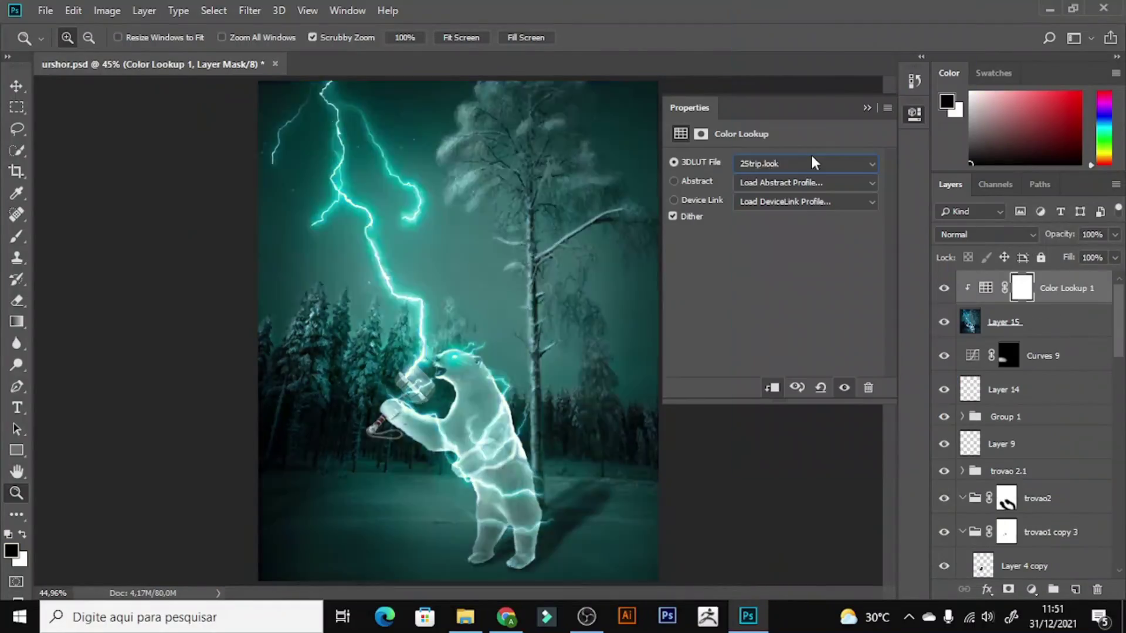
- Commit the placed starry overlay and start free-transforming it to size
right_click(489, 284)
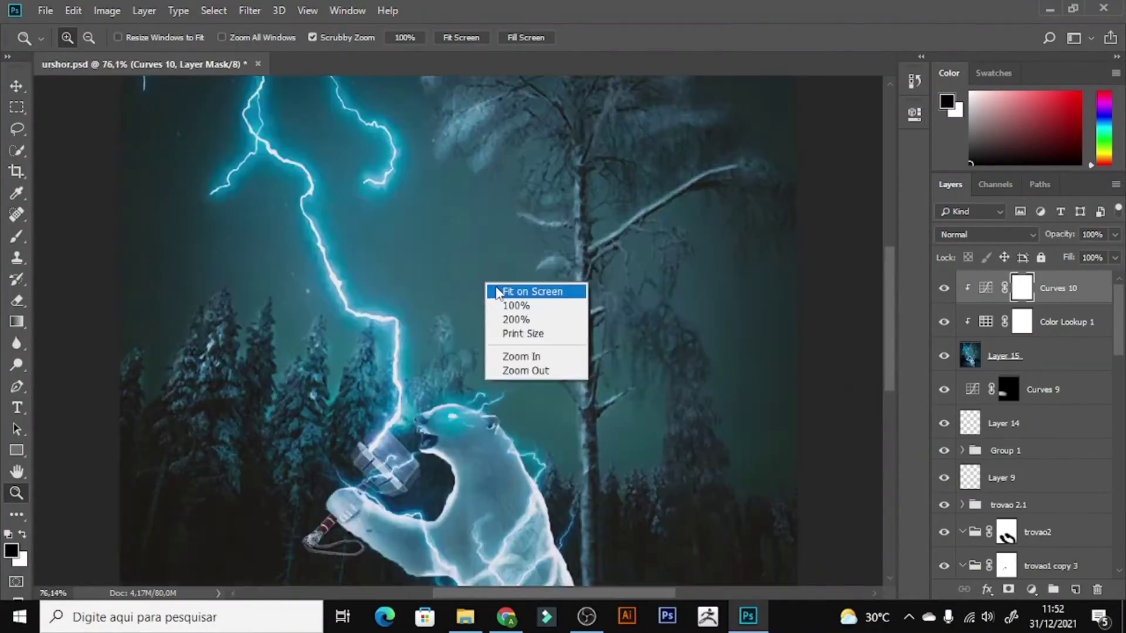
key("Return")
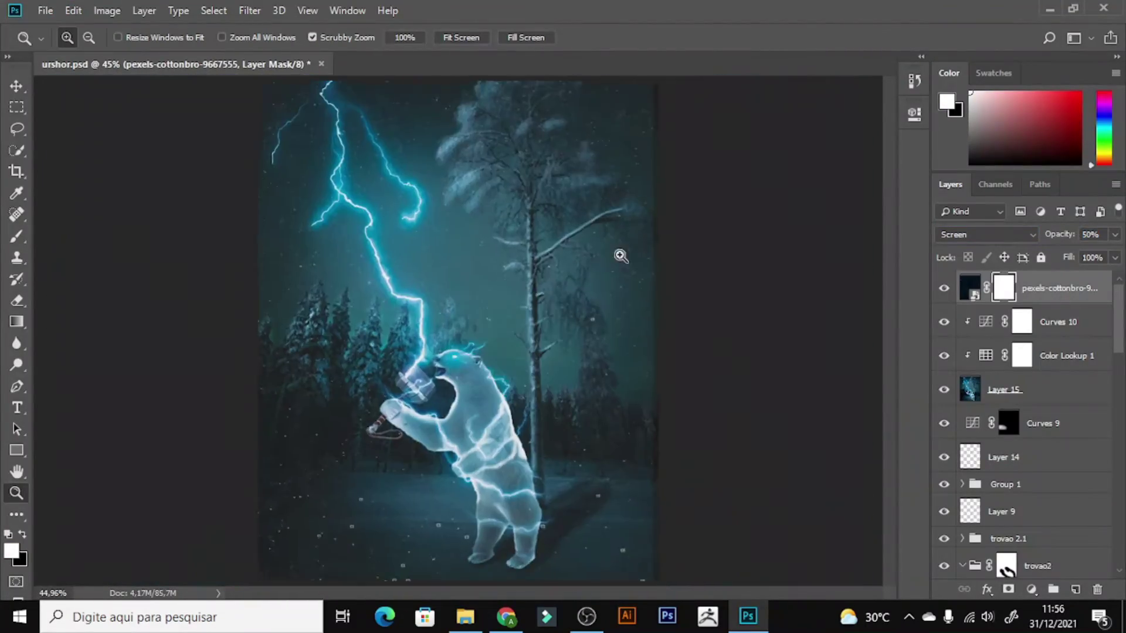
key("ctrl+t")
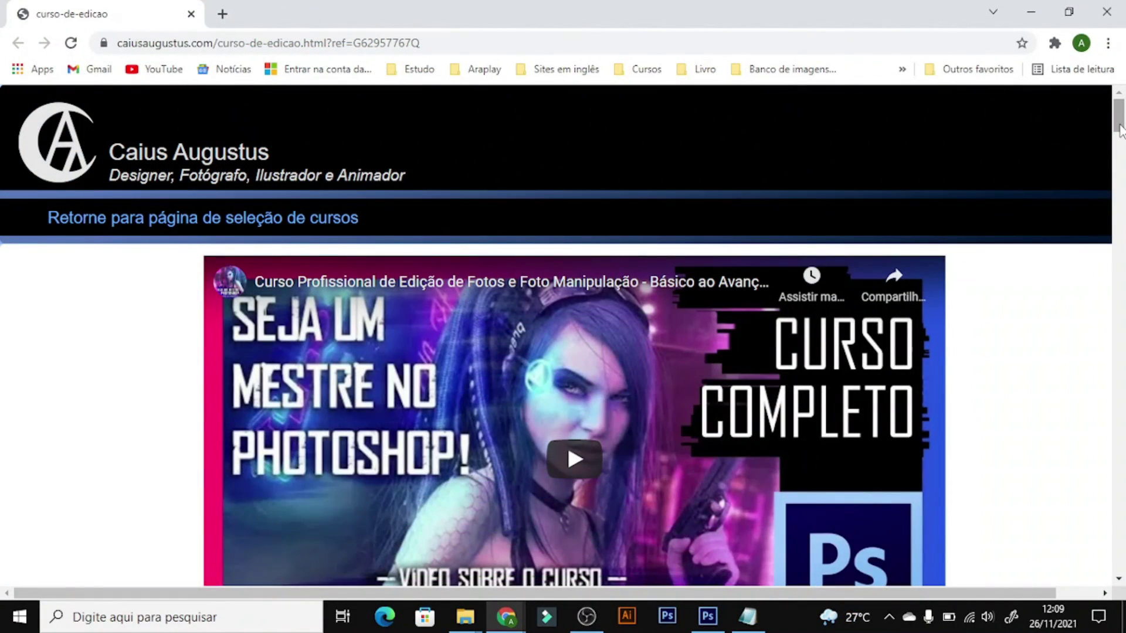
- Scroll the course page past modules and testimonials to the 7-day risk-free trial offer
left_click_drag(1120, 130, 1120, 177)
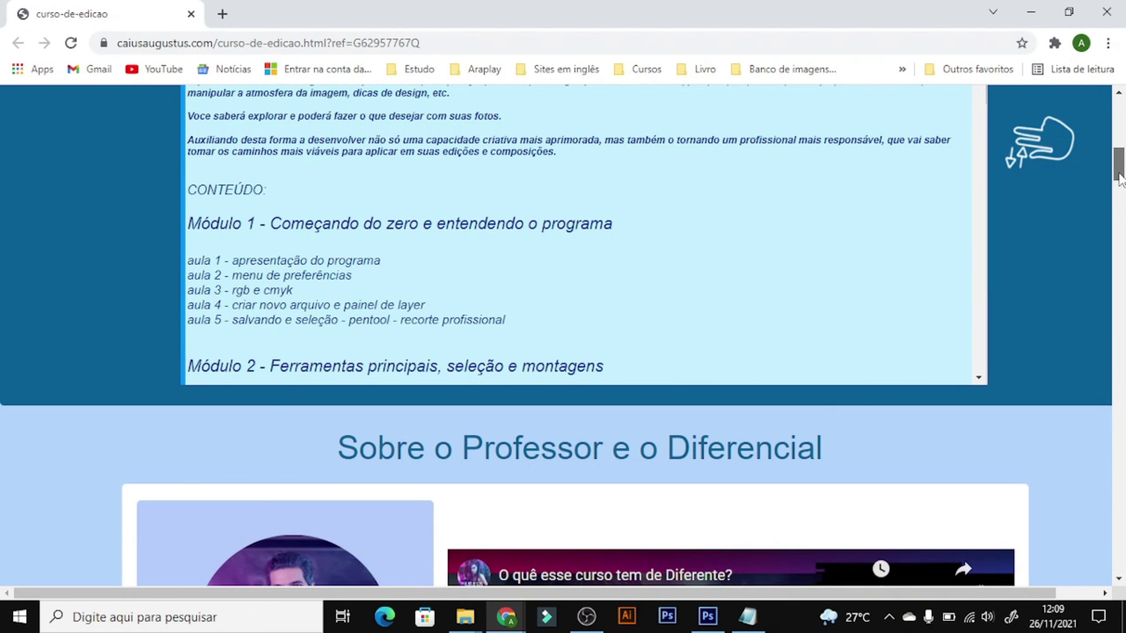
mouse_move(1120, 178)
left_mouse_down()
mouse_move(1120, 247)
mouse_move(1089, 399)
mouse_move(1117, 560)
left_mouse_up()
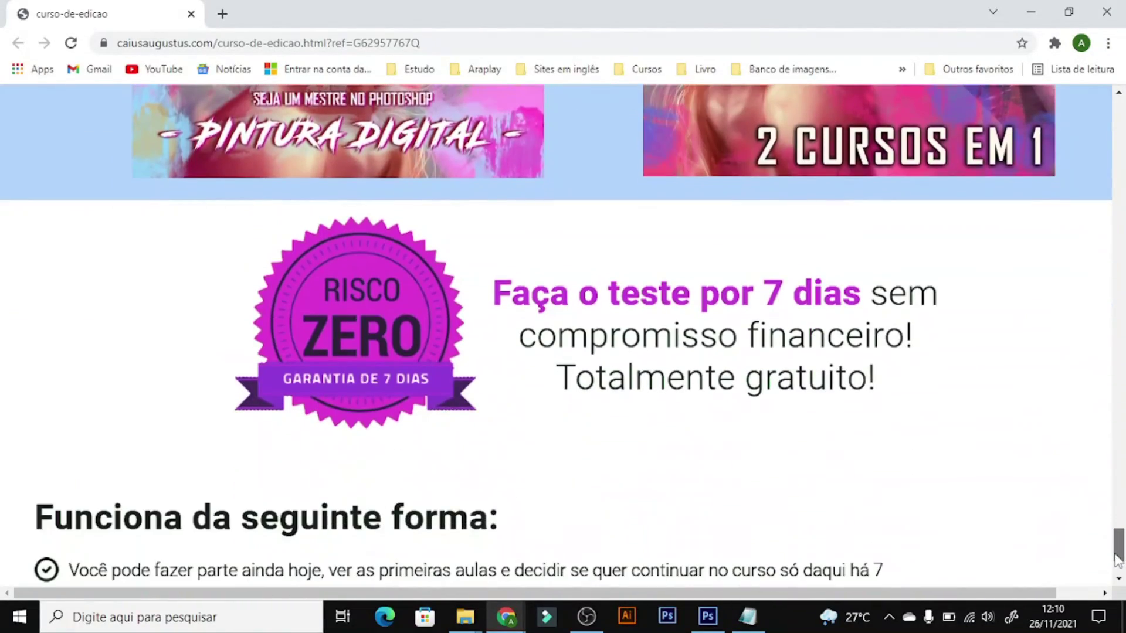